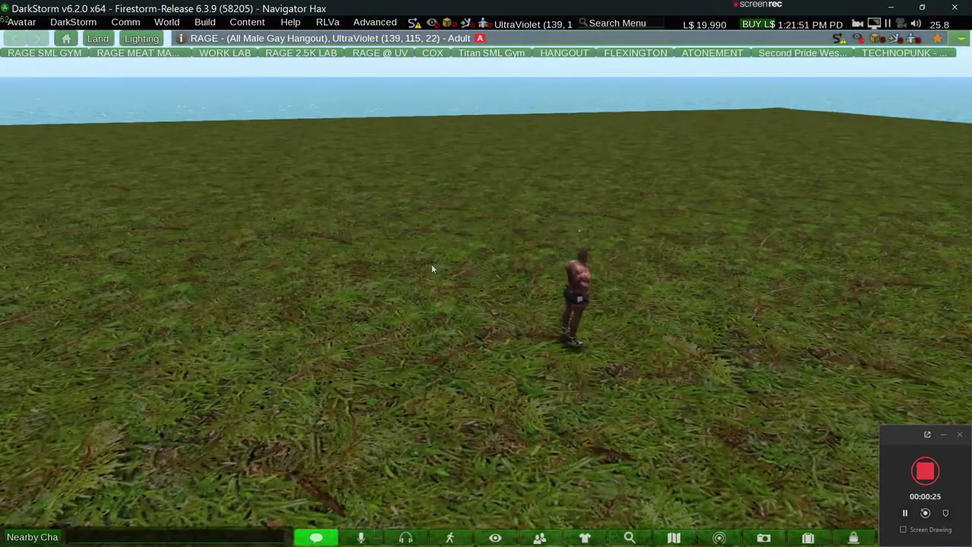
Rez a new white cylinder on the ground from the Build tools.
key(ctrl+5)
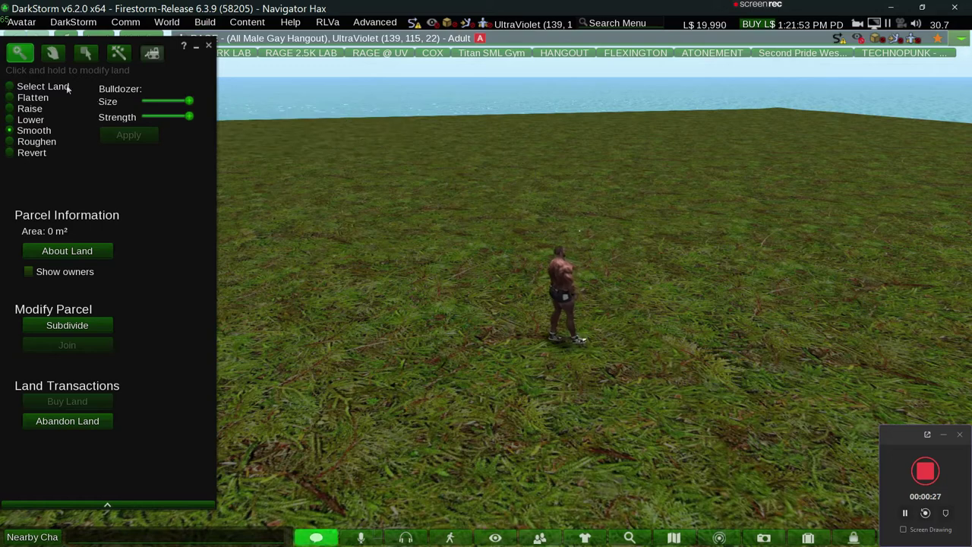
click(85, 57)
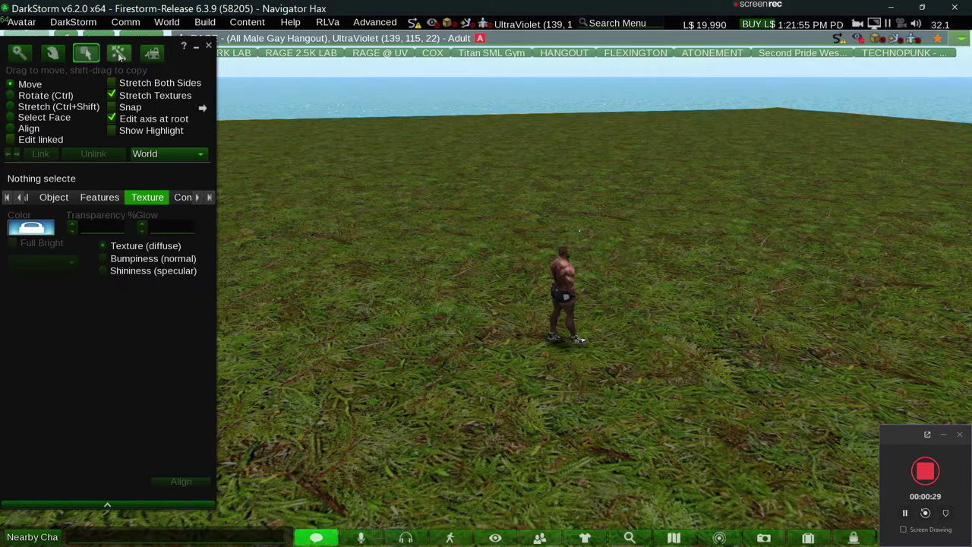
click(119, 55)
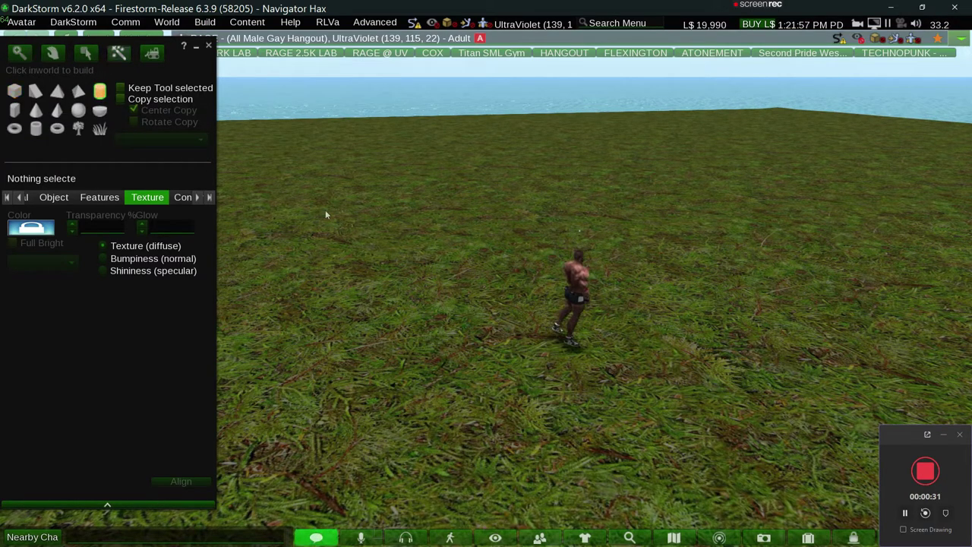
click(466, 304)
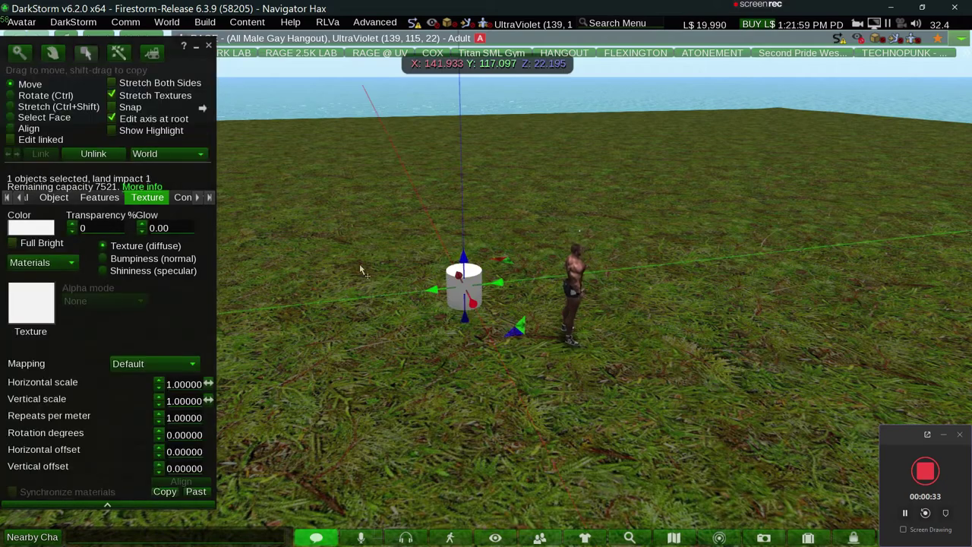
Rotate the cylinder 90° so it lies on its side.
key(ctrl)
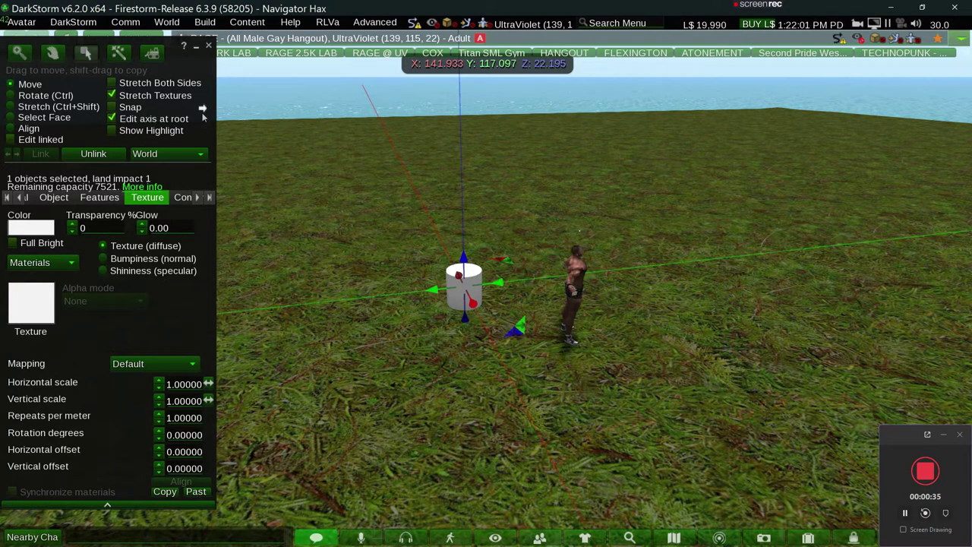
click(202, 109)
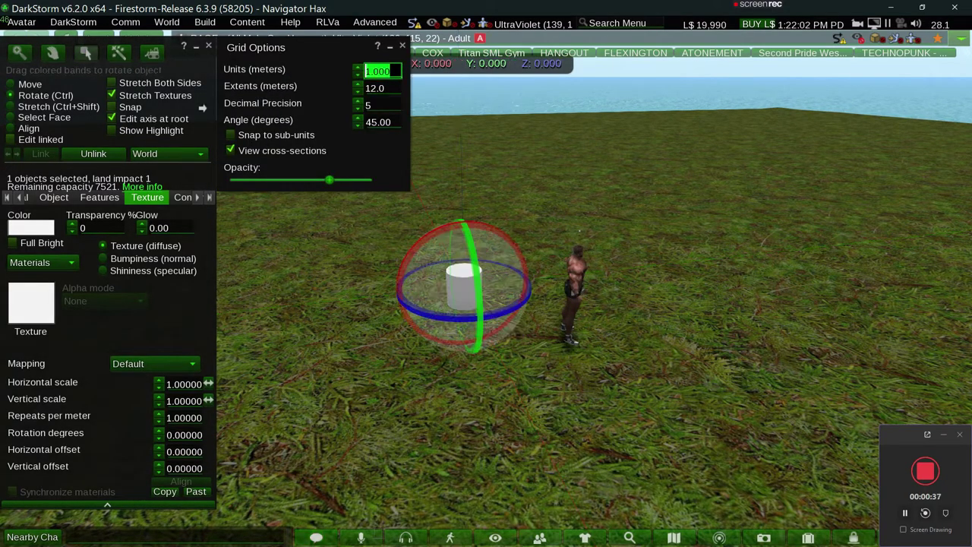
ctrl+drag(399, 296, 371, 341)
key(Escape)
alt+click(542, 302)
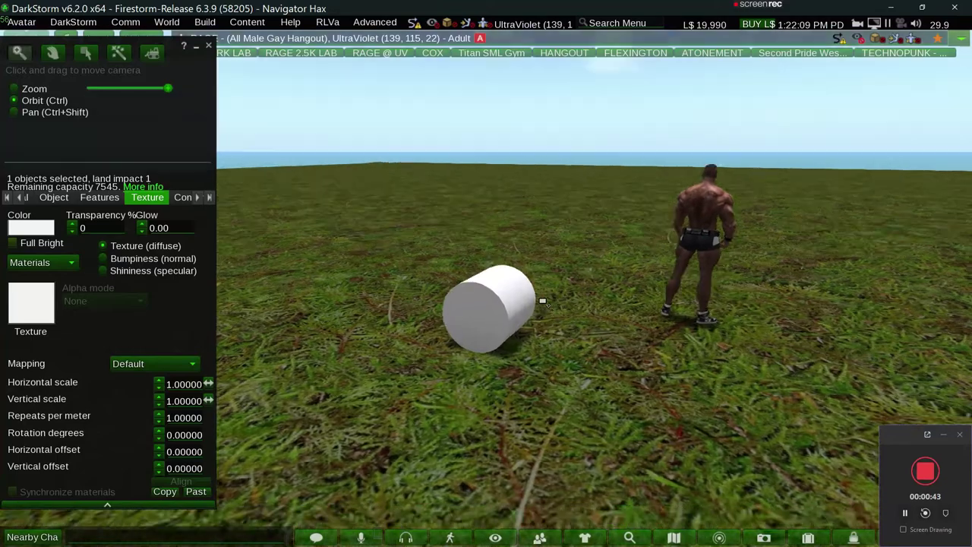
Stretch the cylinder into a long tube, undoing an accidental flattening.
alt+drag(542, 302, 544, 302)
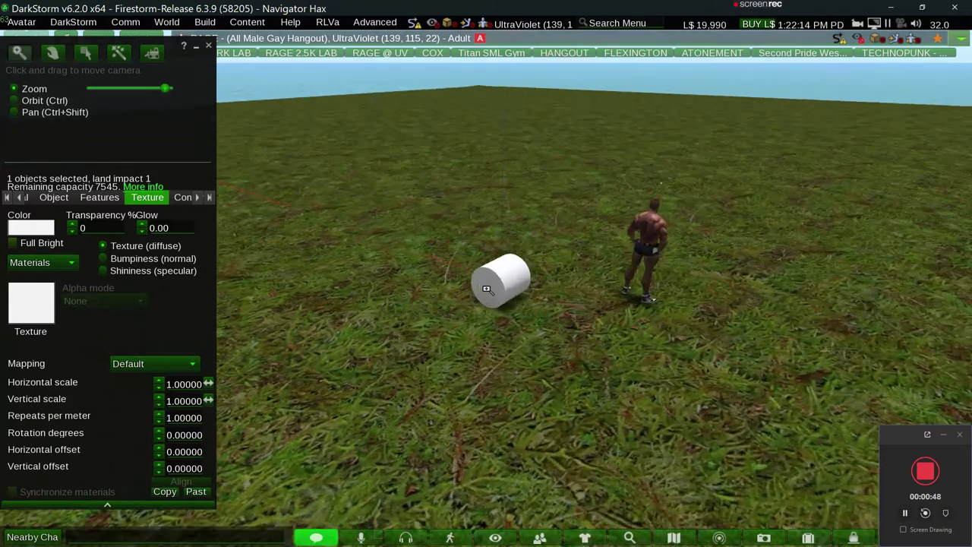
alt+drag(470, 313, 490, 294)
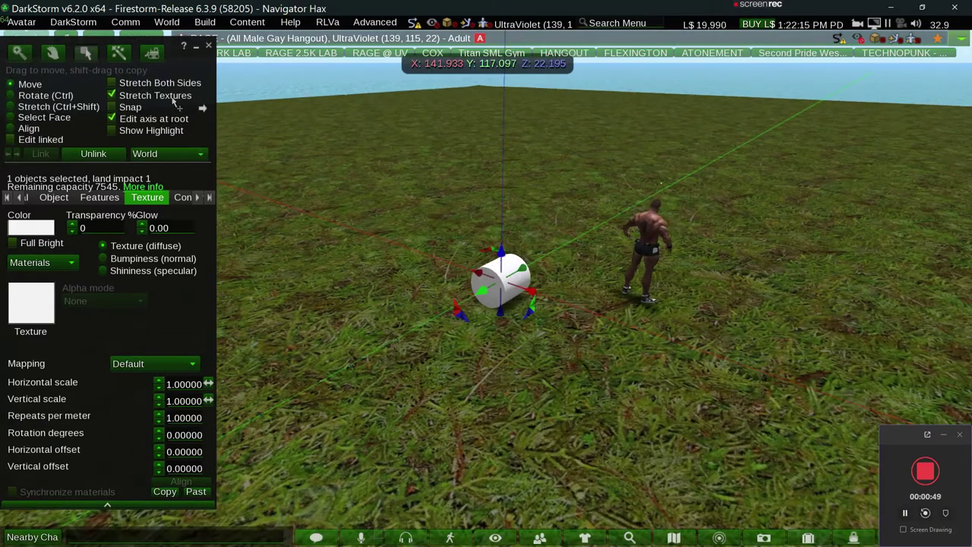
key(ctrl+shift)
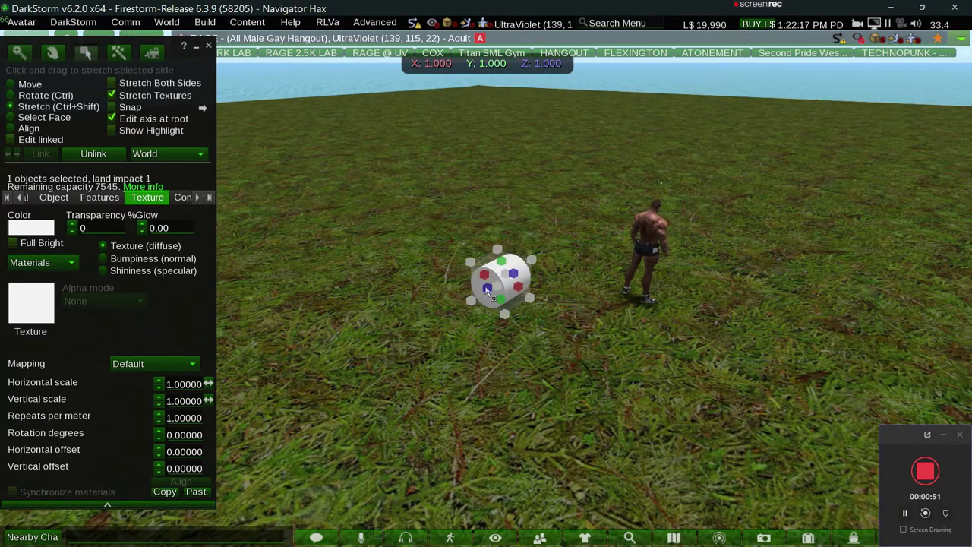
ctrl+shift+drag(487, 289, 324, 310)
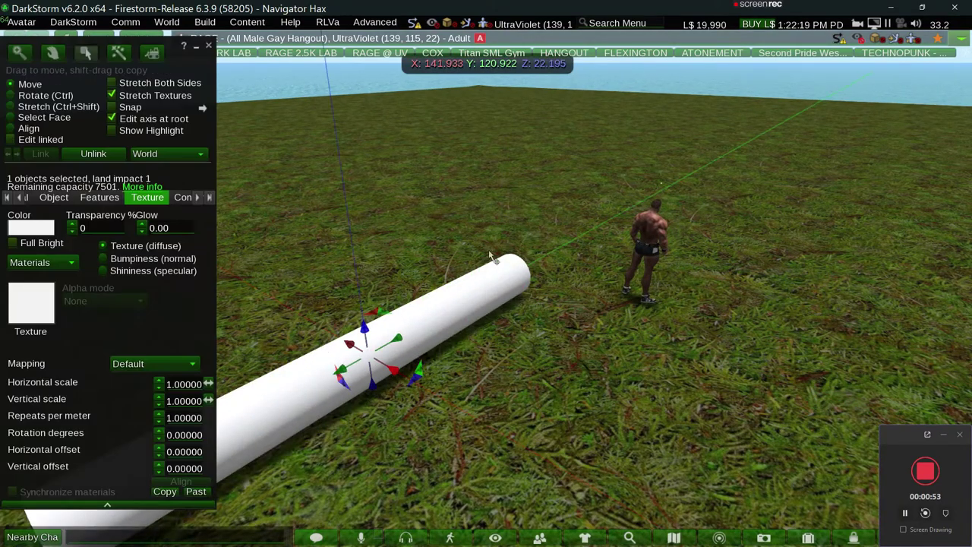
ctrl+shift+drag(514, 257, 720, 205)
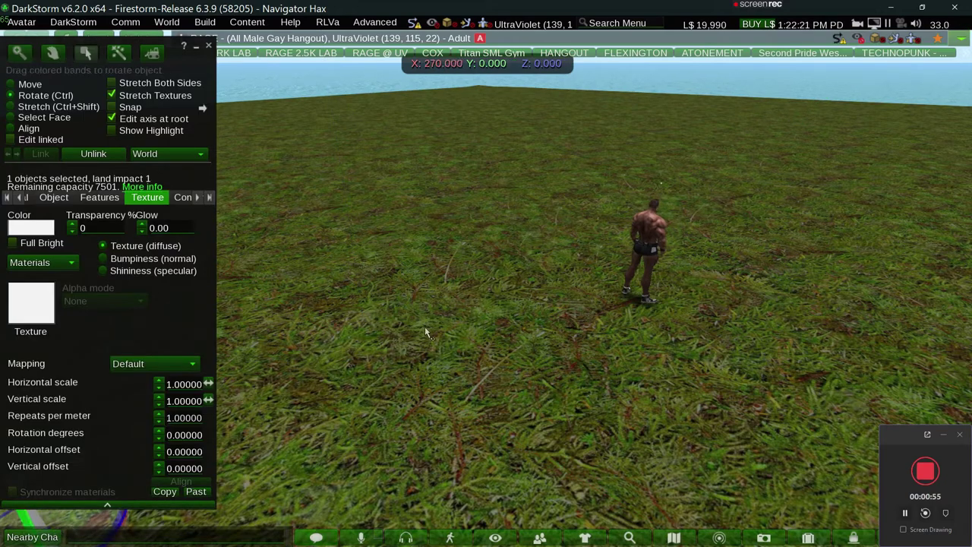
key(ctrl+z)
key(Escape)
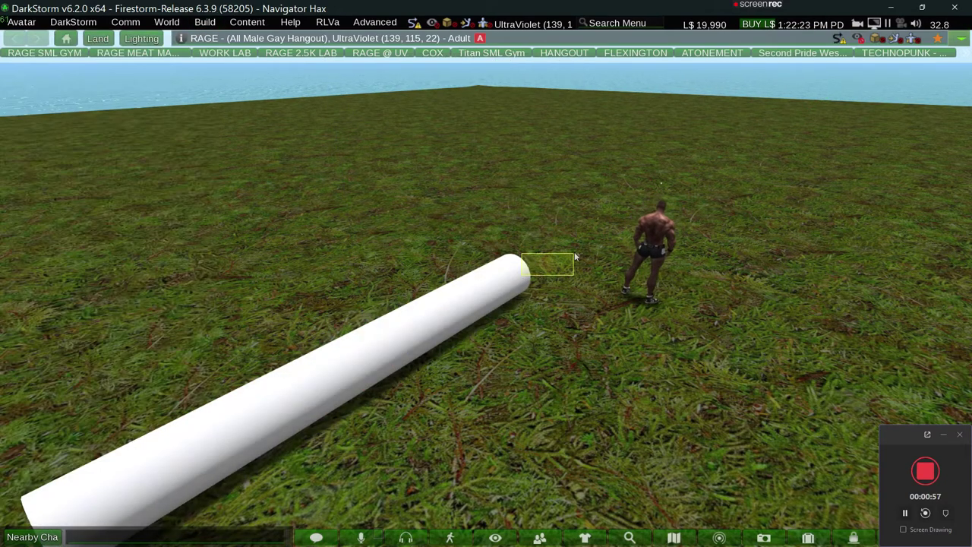
Lengthen the tube further toward the upper right and pull the view back.
ctrl+shift+click(523, 280)
ctrl+shift+drag(514, 261, 682, 199)
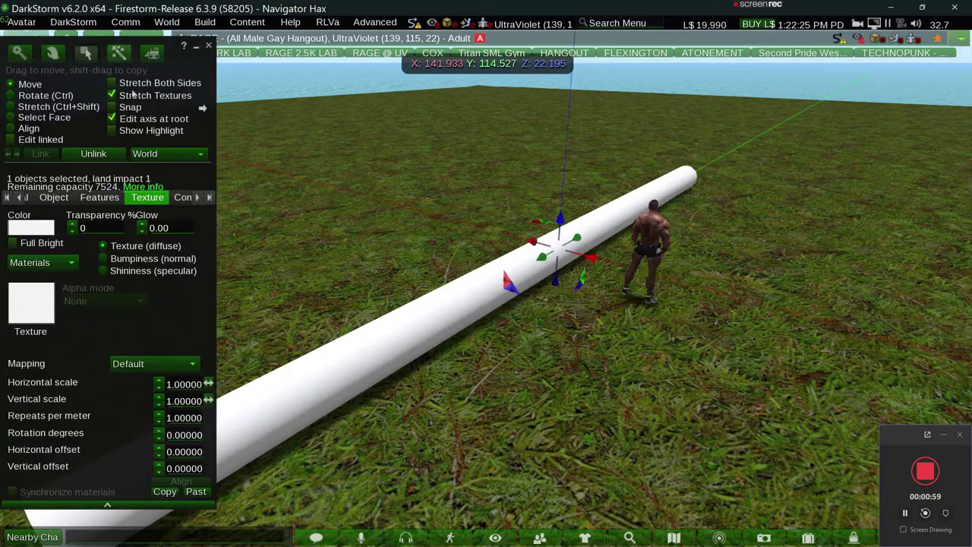
key(Escape)
key(alt+Down)
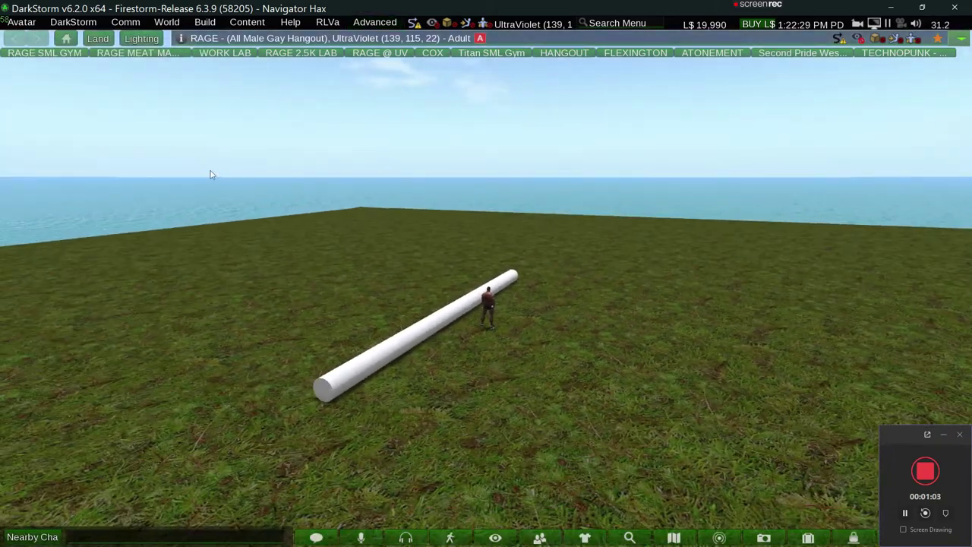
key(ctrl+b)
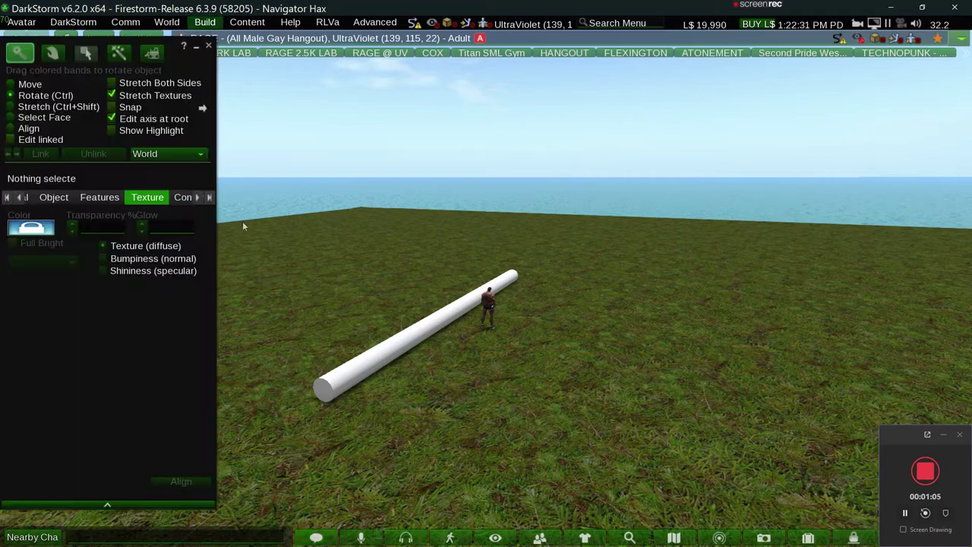
Raise the tube and set its Size X and Y to 50 metres.
click(393, 351)
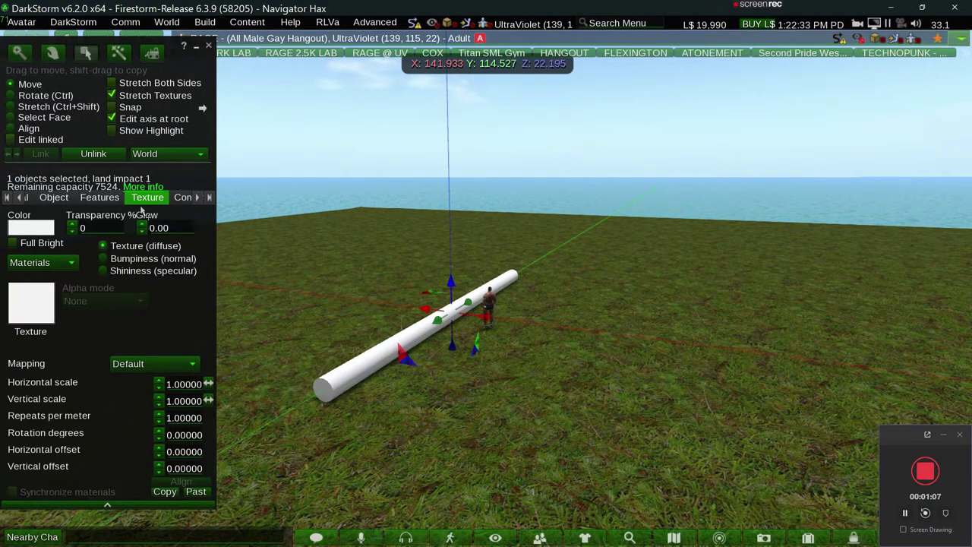
drag(449, 287, 455, 147)
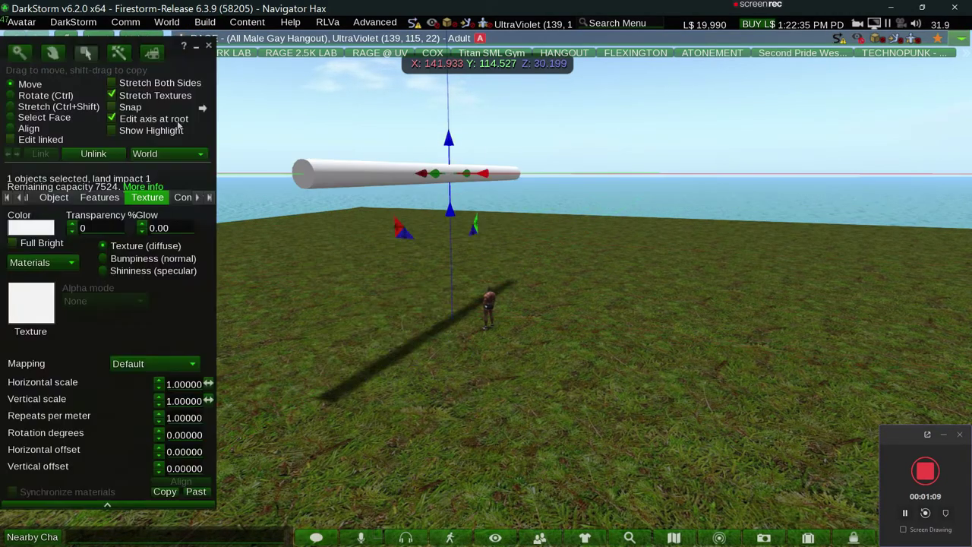
click(53, 196)
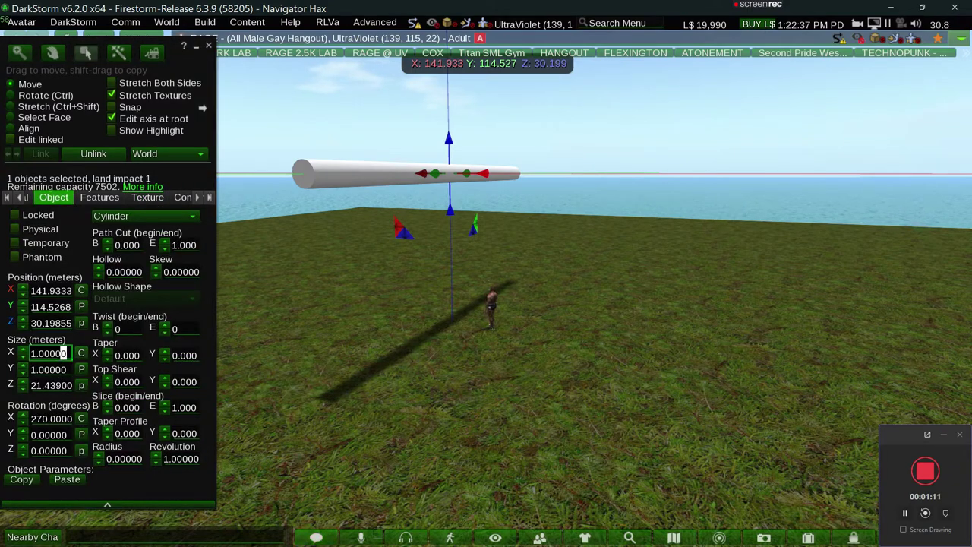
click(63, 353)
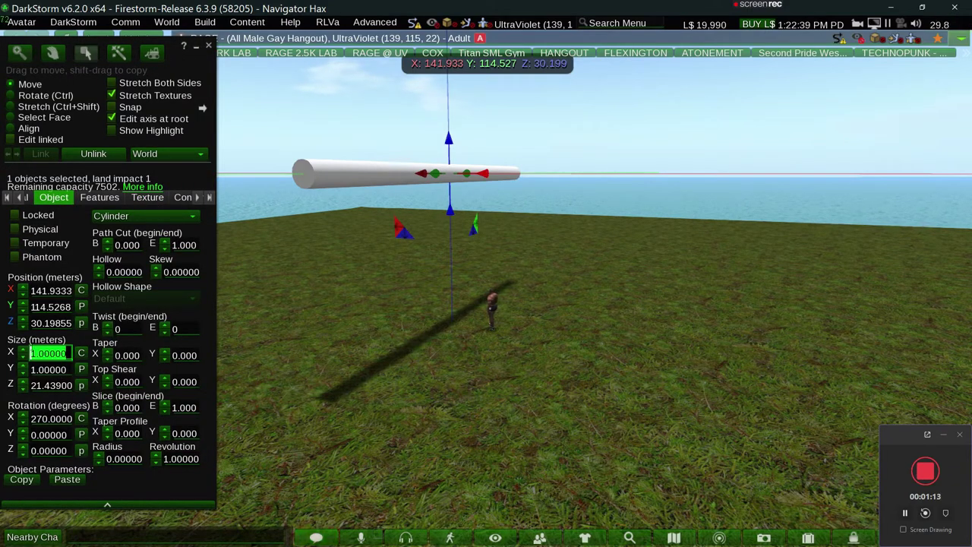
text(50)
key(Return)
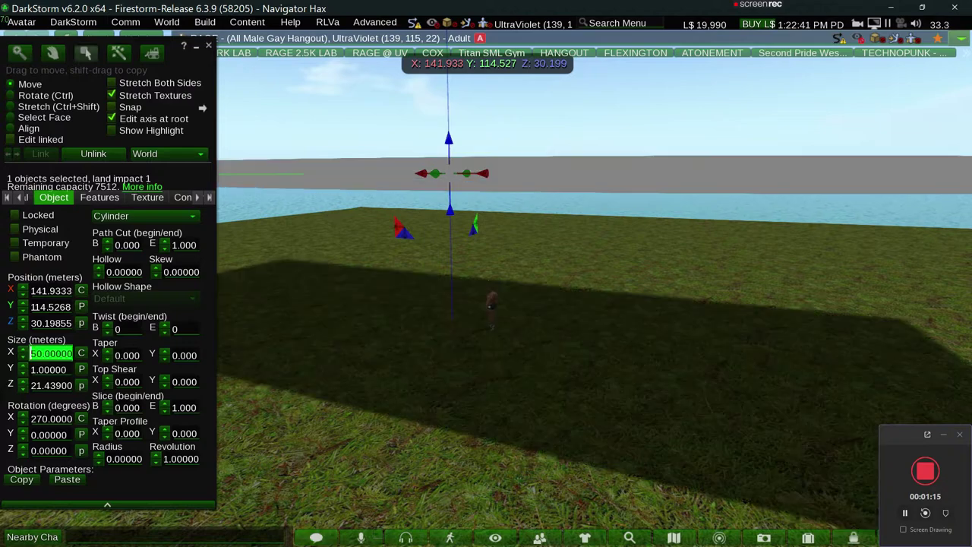
key(Tab)
text(50)
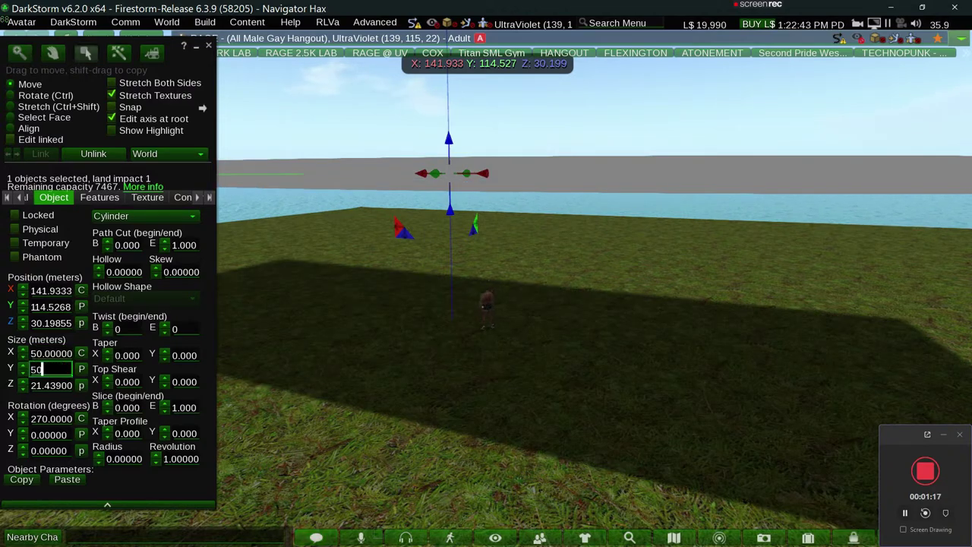
key(Return)
Set Hollow to 95 and lift the ring higher above the ground.
alt+click(616, 151)
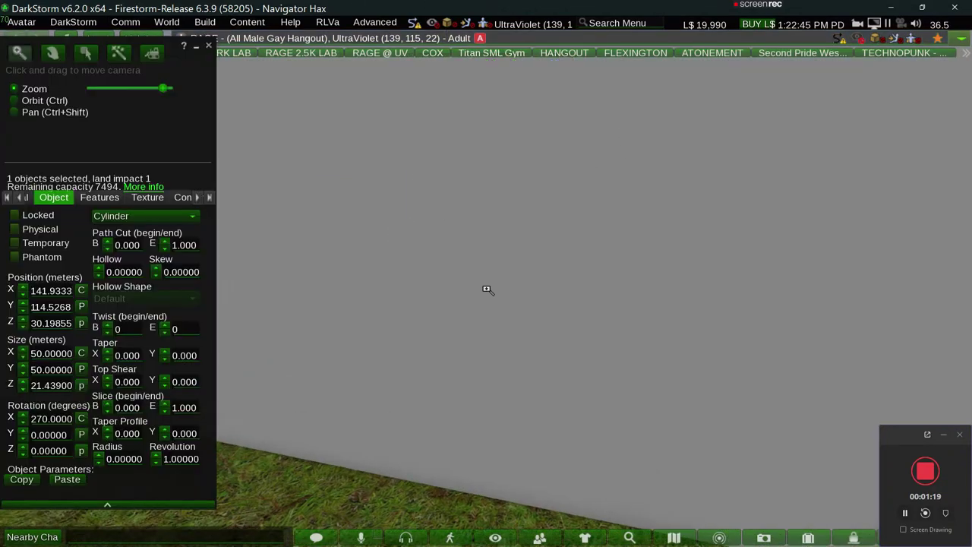
alt+scroll(486, 289, down, 5)
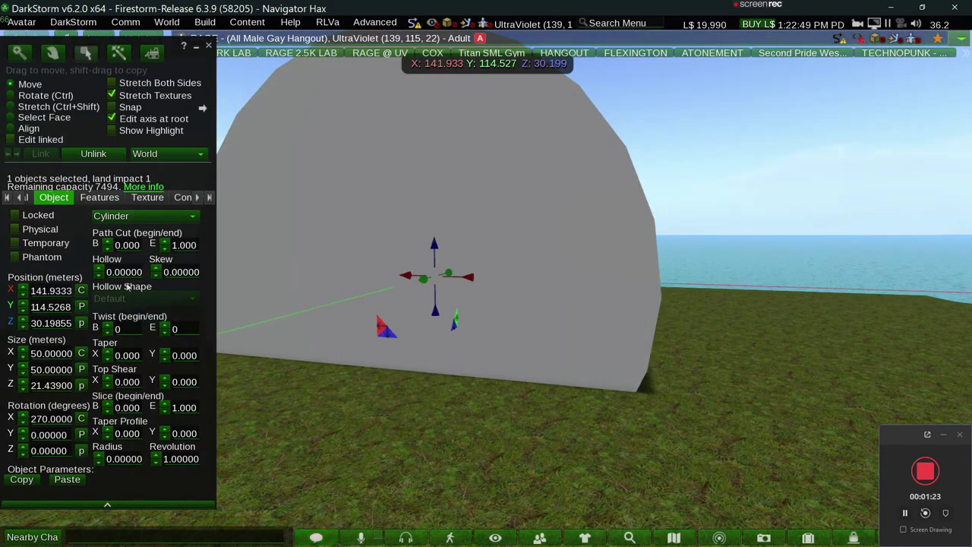
click(110, 272)
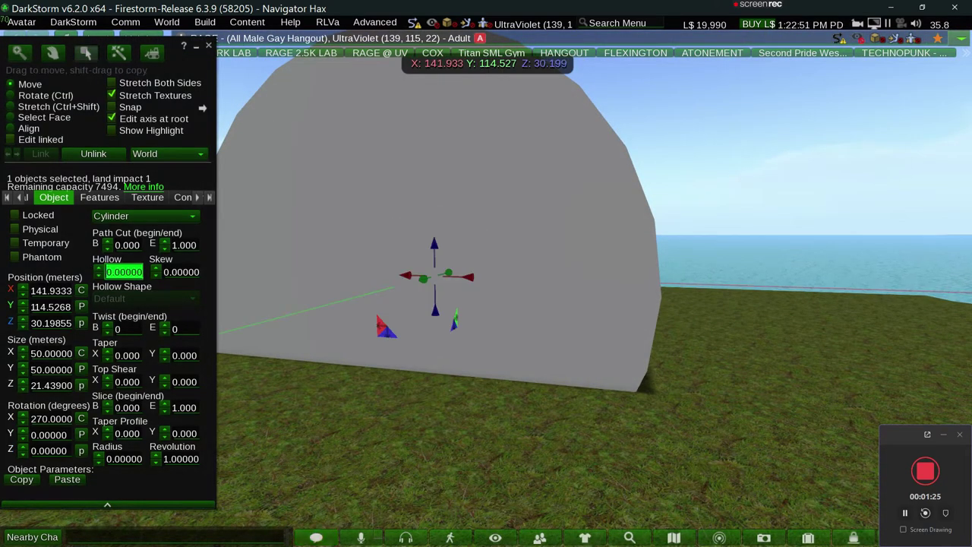
text(99)
text(95.0000)
key(Return)
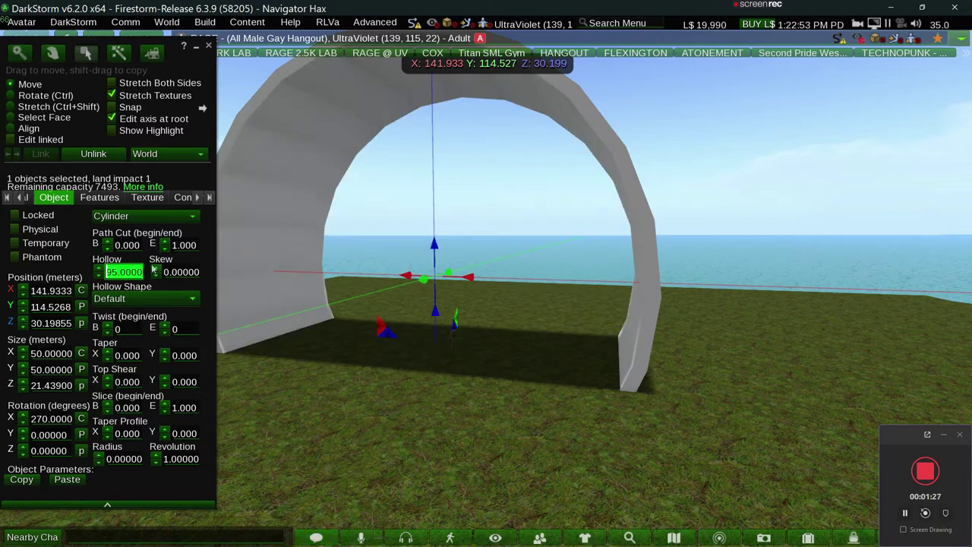
drag(441, 250, 461, 97)
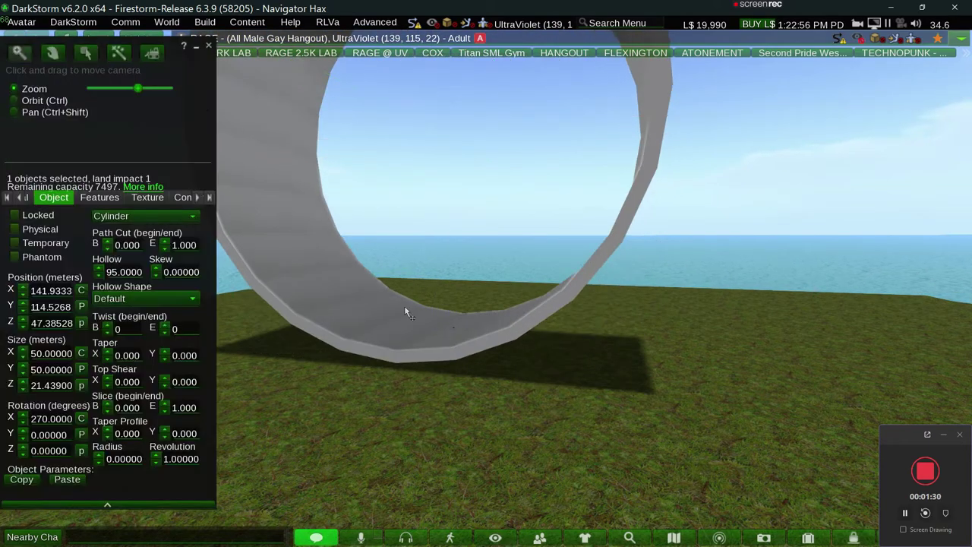
ctrl+shift+drag(405, 312, 472, 299)
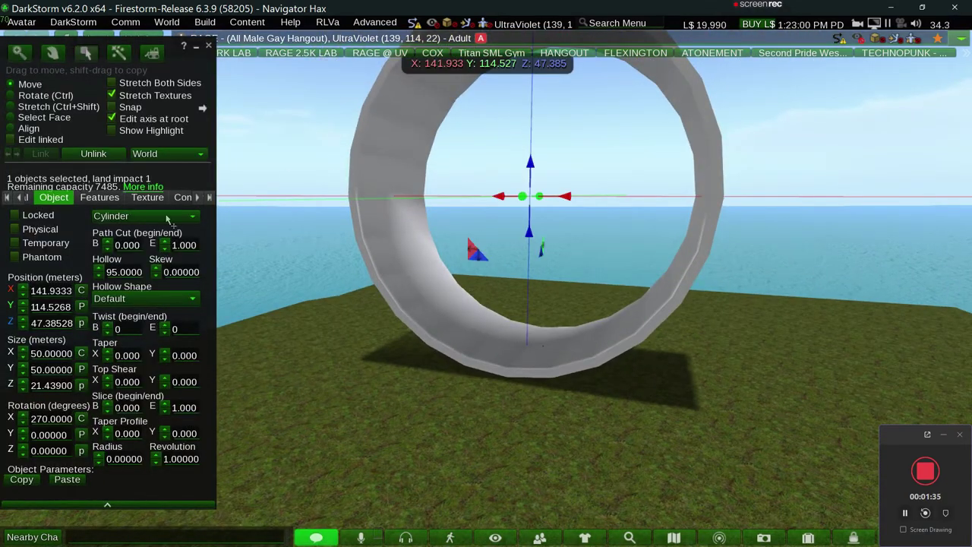
Path-cut the ring down to a partial curved arch.
click(127, 244)
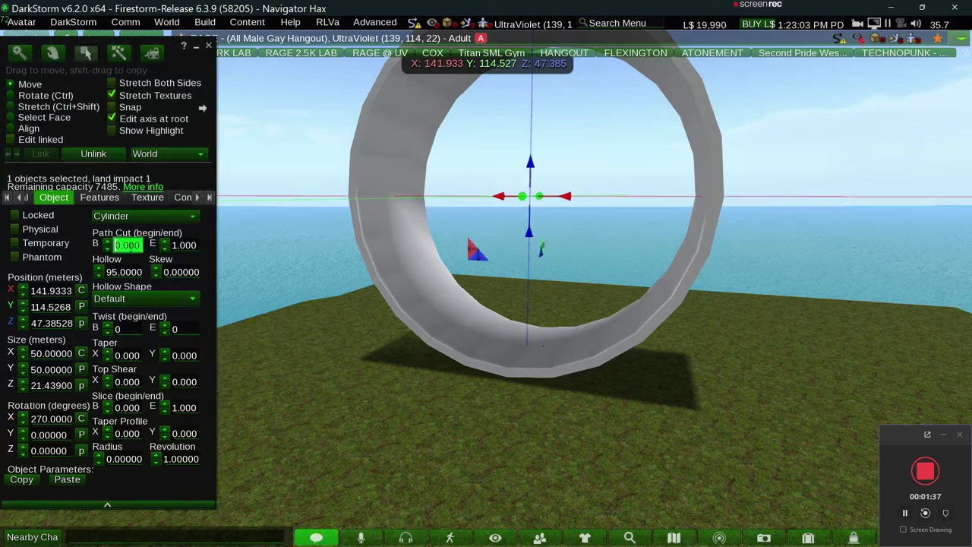
text(.75)
key(Return)
key(ctrl)
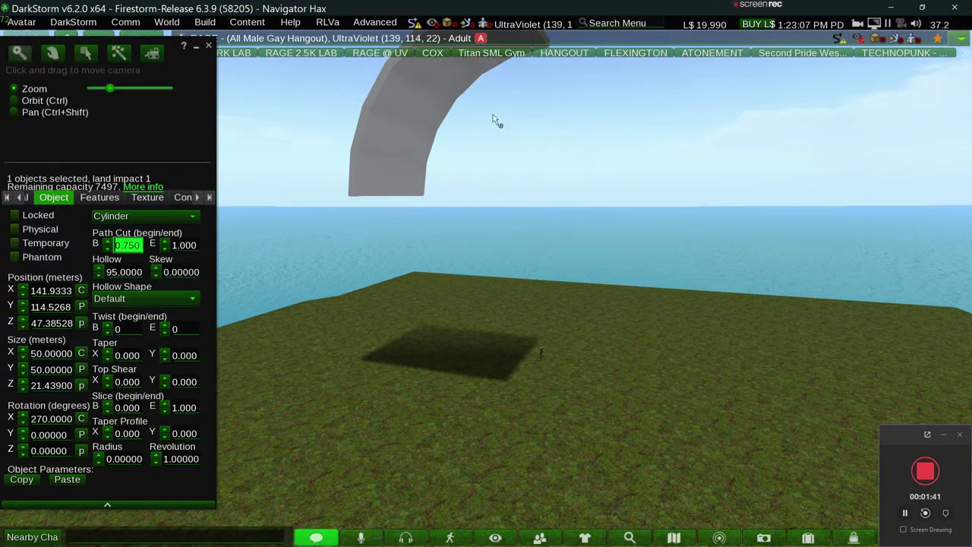
alt+drag(598, 163, 551, 278)
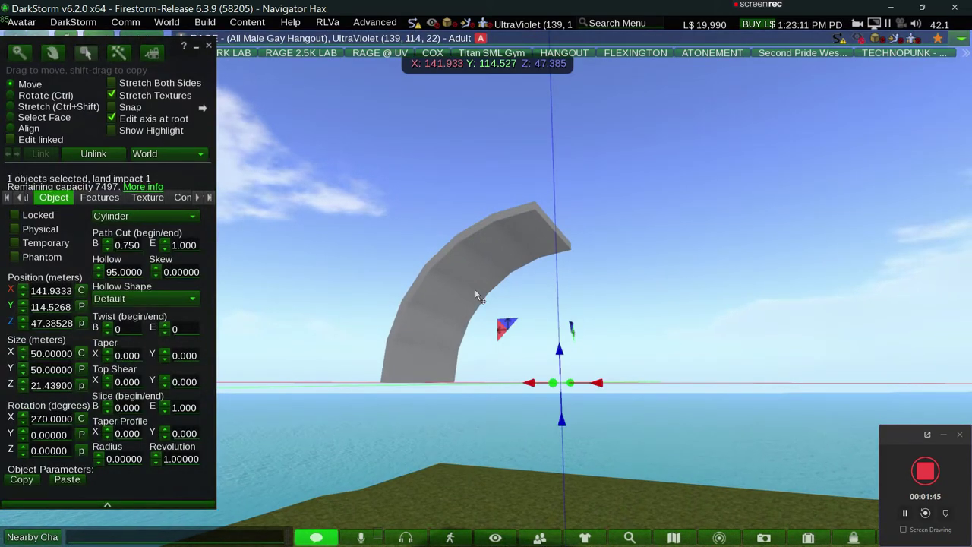
alt+drag(476, 292, 486, 290)
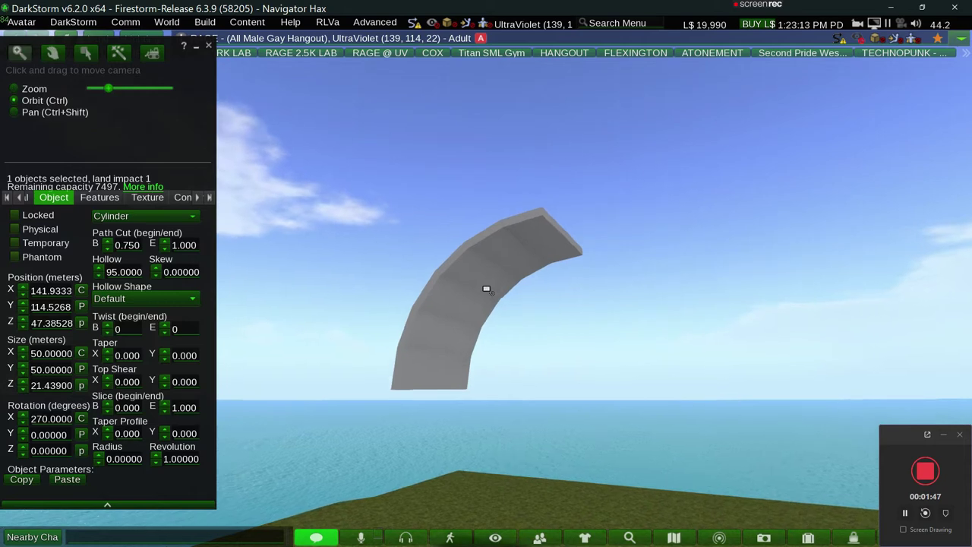
scroll(486, 290, up, 3)
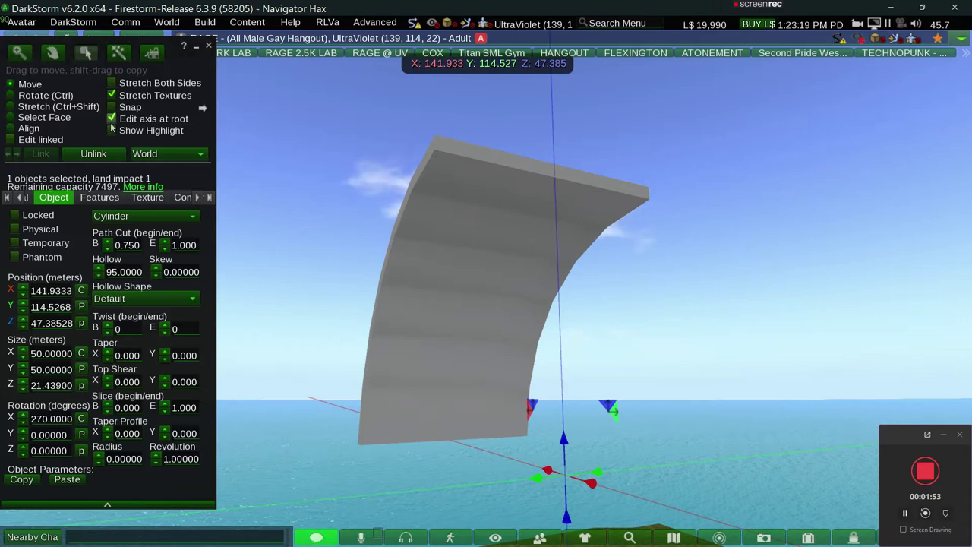
Check Stretch Both Sides on the Texture tab and switch to Stretch mode.
click(146, 197)
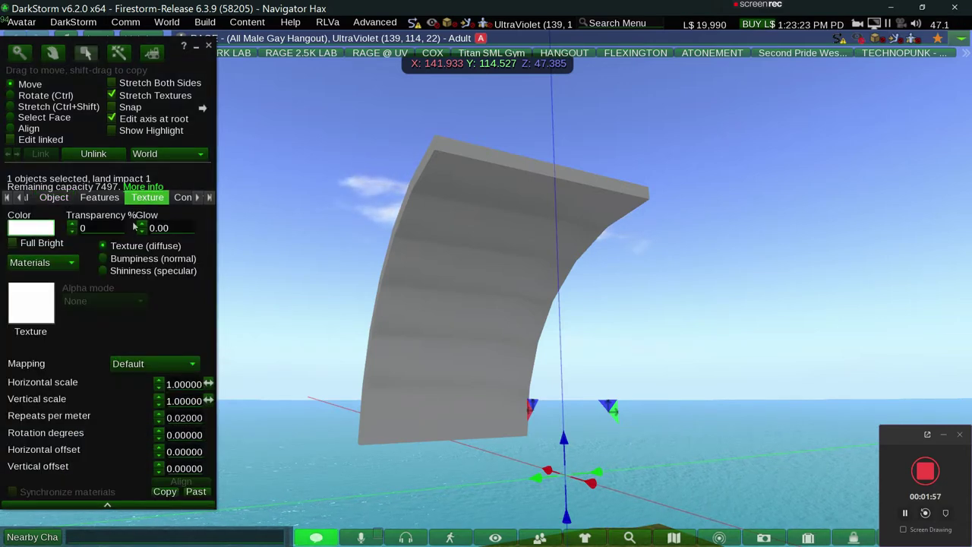
click(112, 82)
key(ctrl+shift)
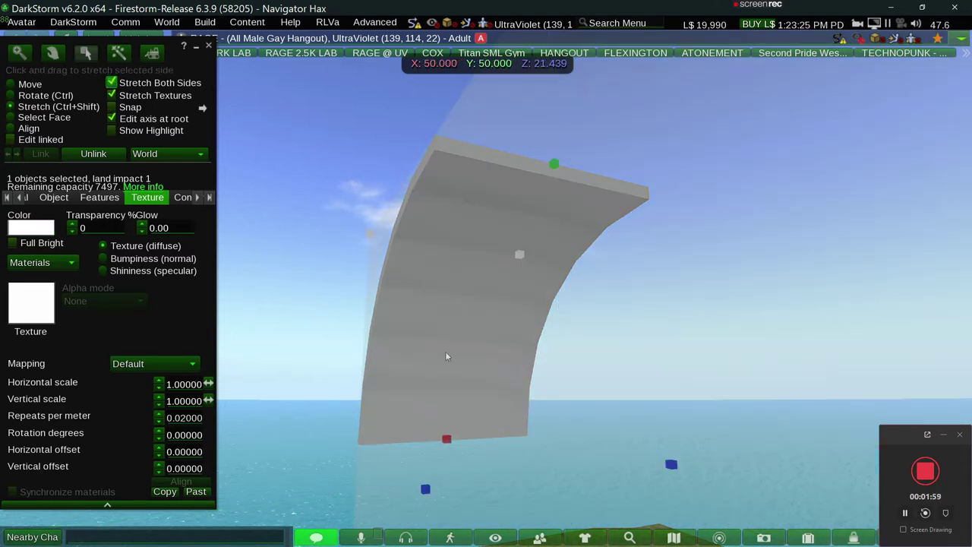
scroll(342, 357, up, 5)
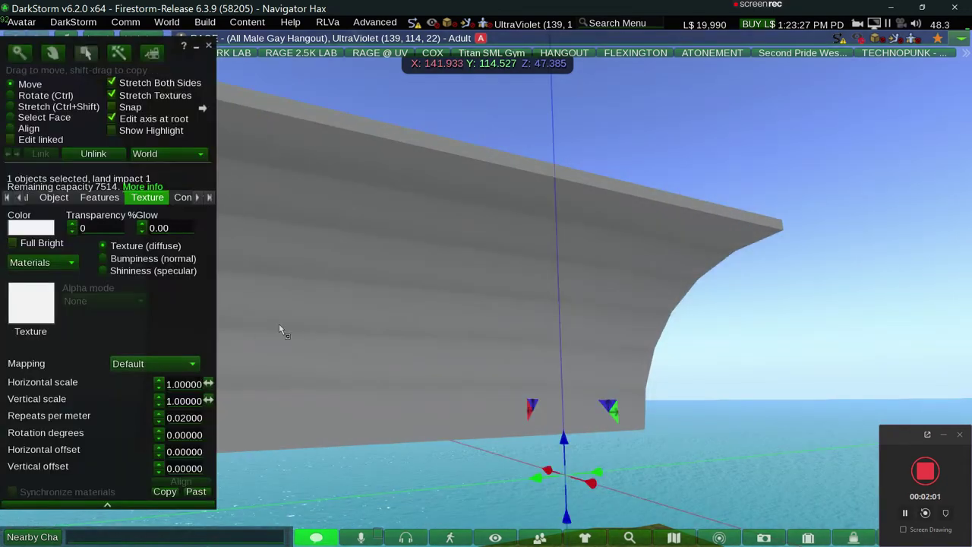
alt+drag(495, 290, 495, 288)
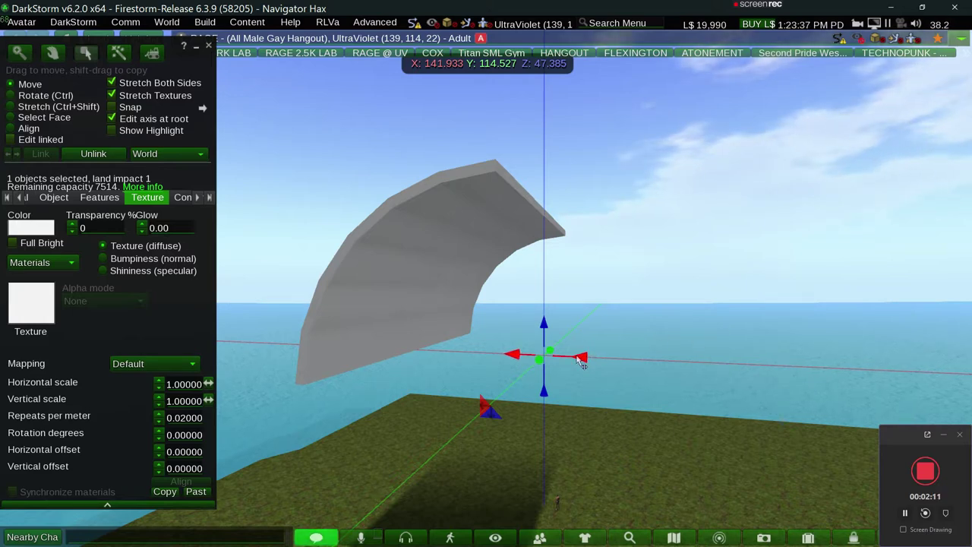
Copy the curved piece, rotate the copy 180° on Z, and slide it against the original.
shift+drag(578, 361, 692, 372)
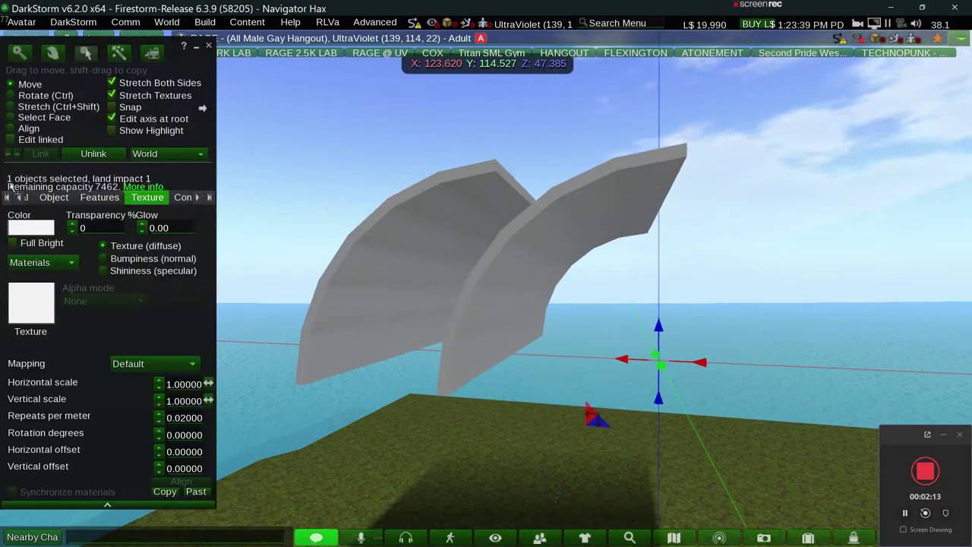
key(ctrl)
drag(608, 370, 846, 404)
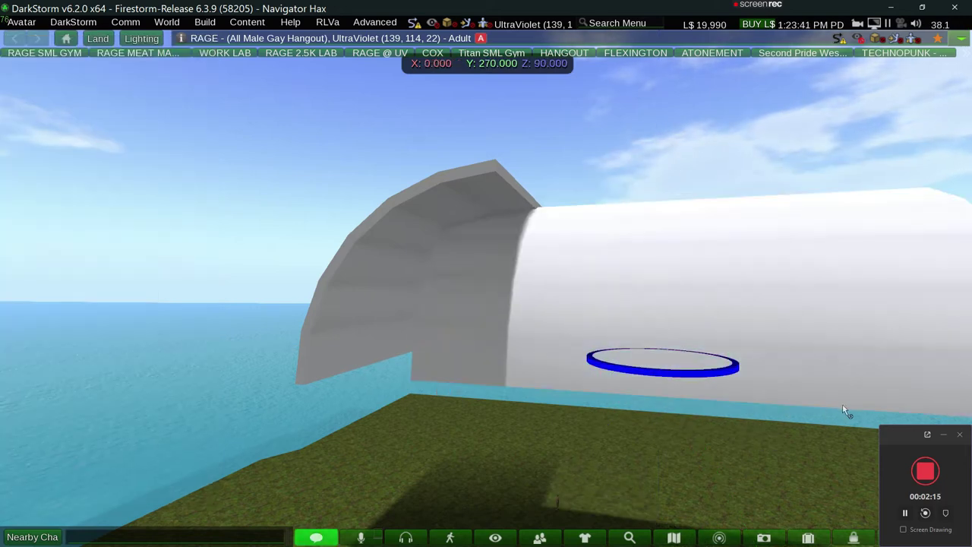
drag(663, 374, 839, 386)
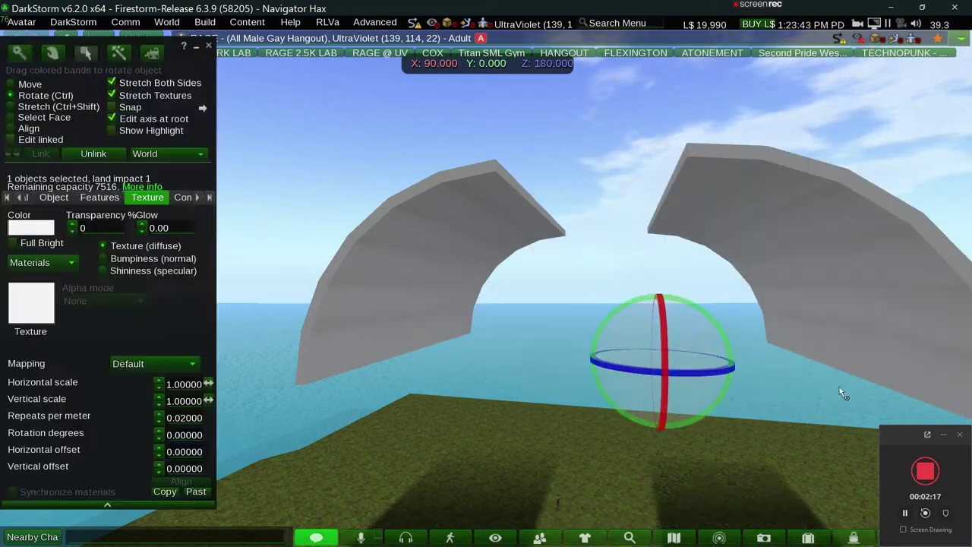
drag(673, 366, 580, 368)
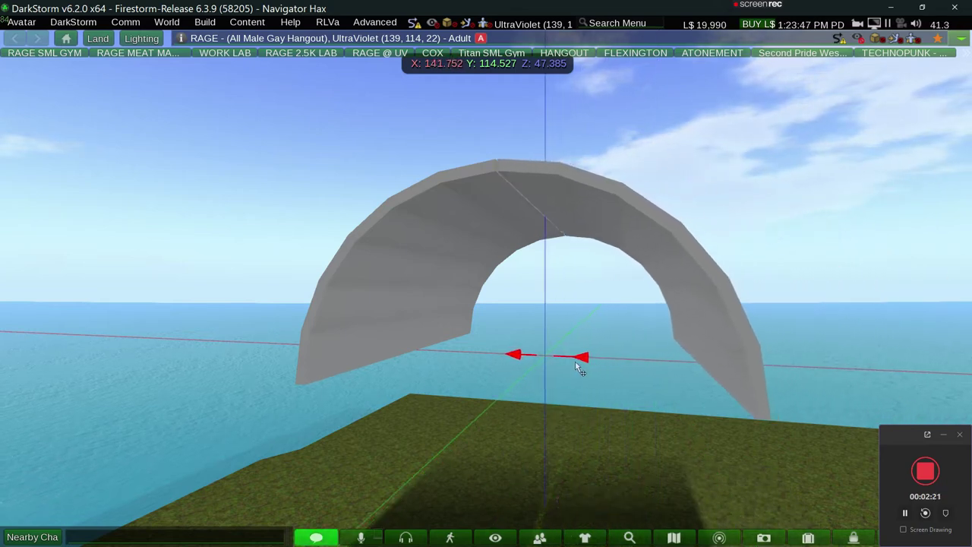
drag(579, 368, 582, 367)
ctrl+shift+drag(546, 230, 489, 294)
Select both arch halves together.
key(ctrl)
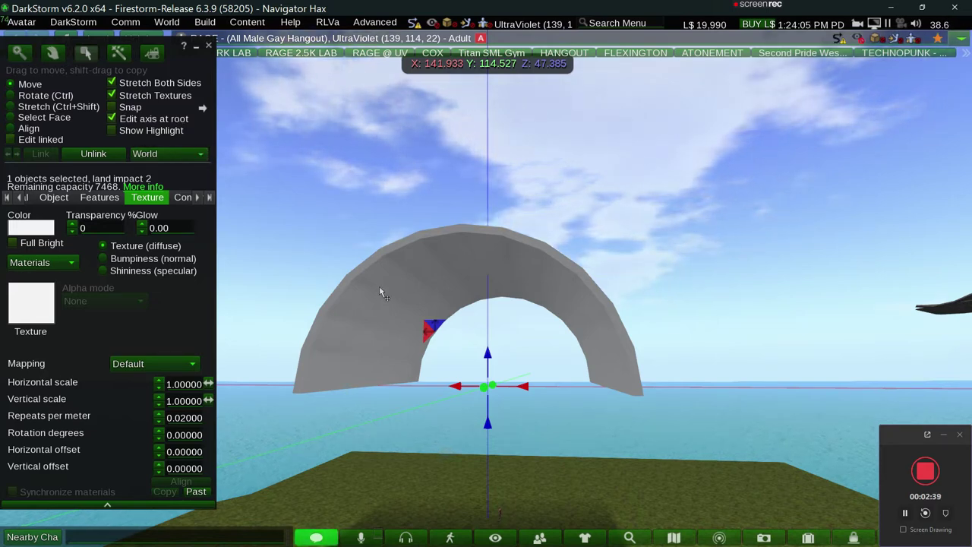
shift+click(393, 335)
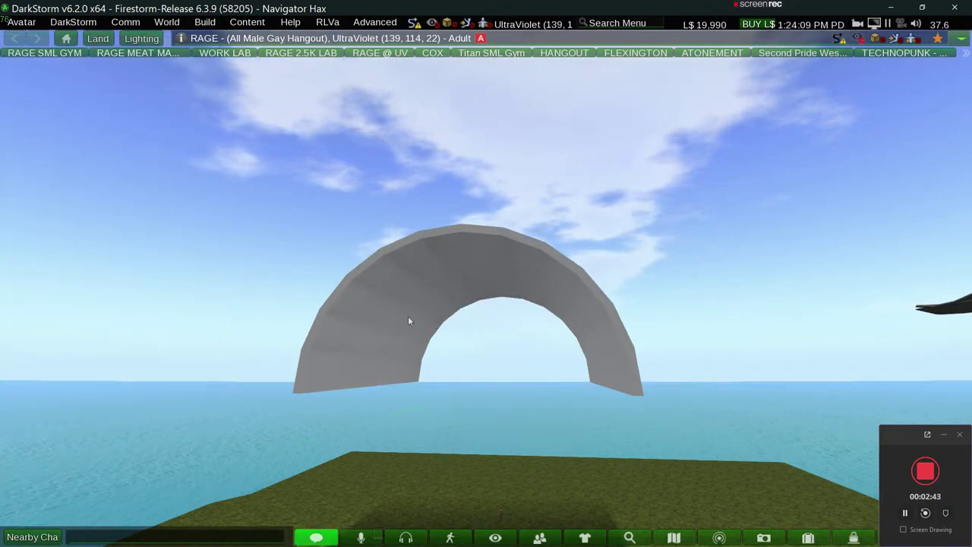
key(ctrl)
click(572, 451)
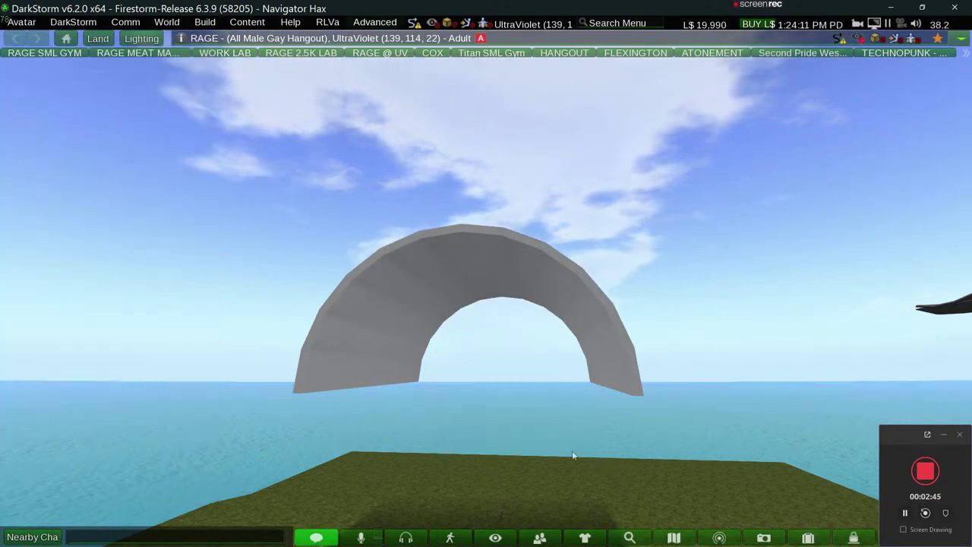
key(ctrl+b)
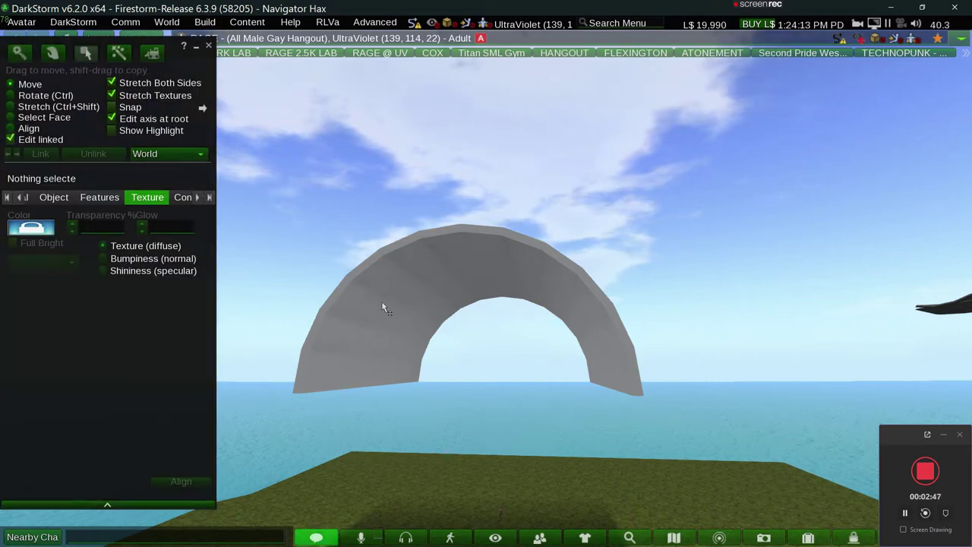
Squash the first arch half and set its Size Y to 20.
click(381, 301)
key(alt)
key(ctrl+shift)
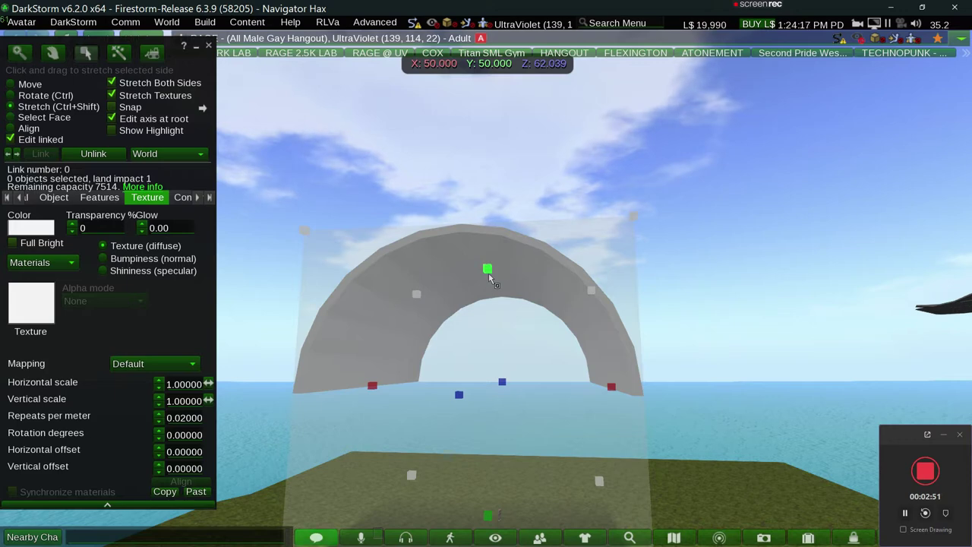
drag(487, 270, 487, 338)
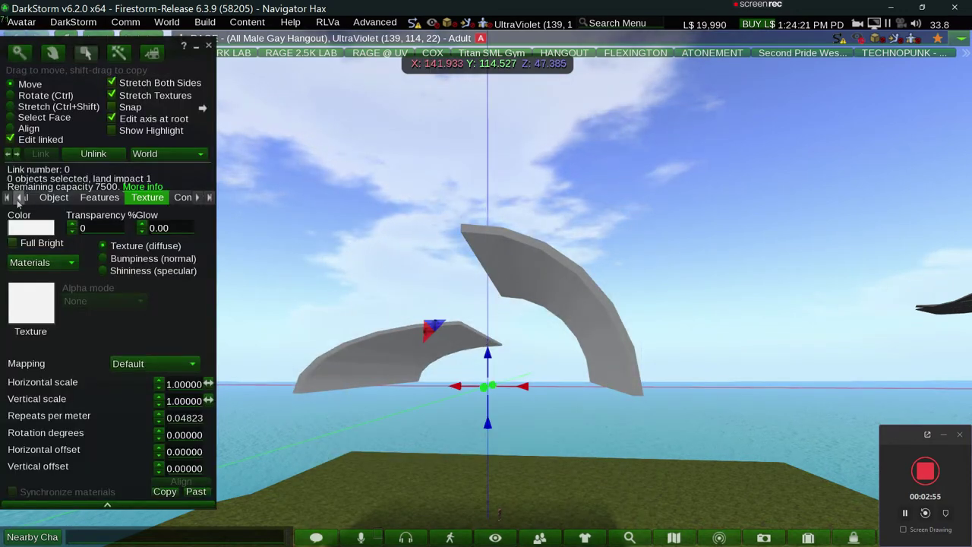
click(19, 197)
click(50, 369)
key(ctrl)
text(0)
key(Return)
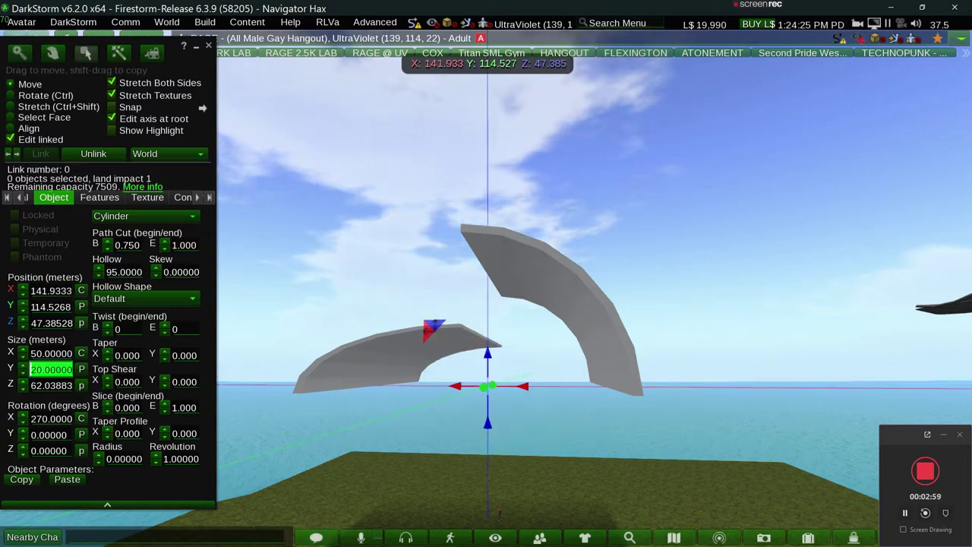
Set the other half's Size Y to 20 and orbit underneath to check.
click(607, 307)
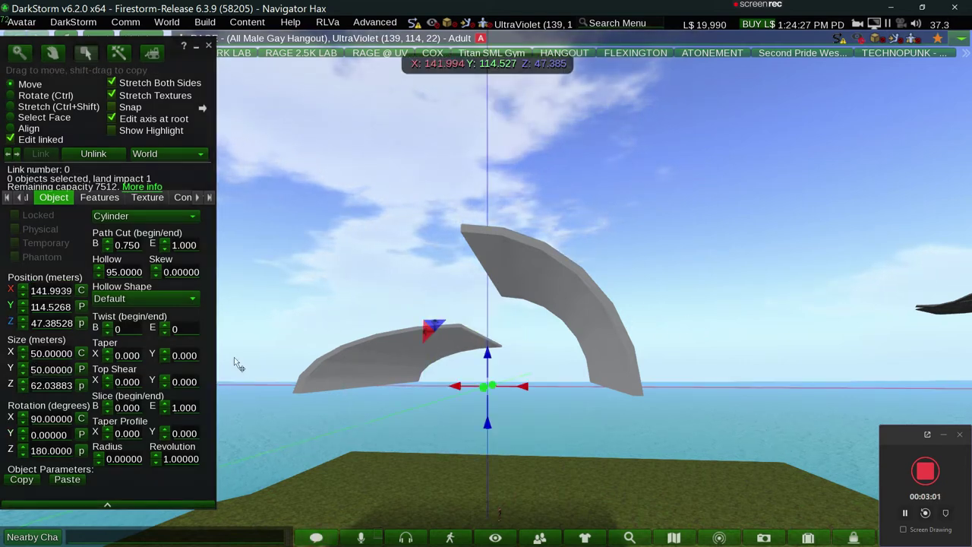
click(35, 370)
text(2)
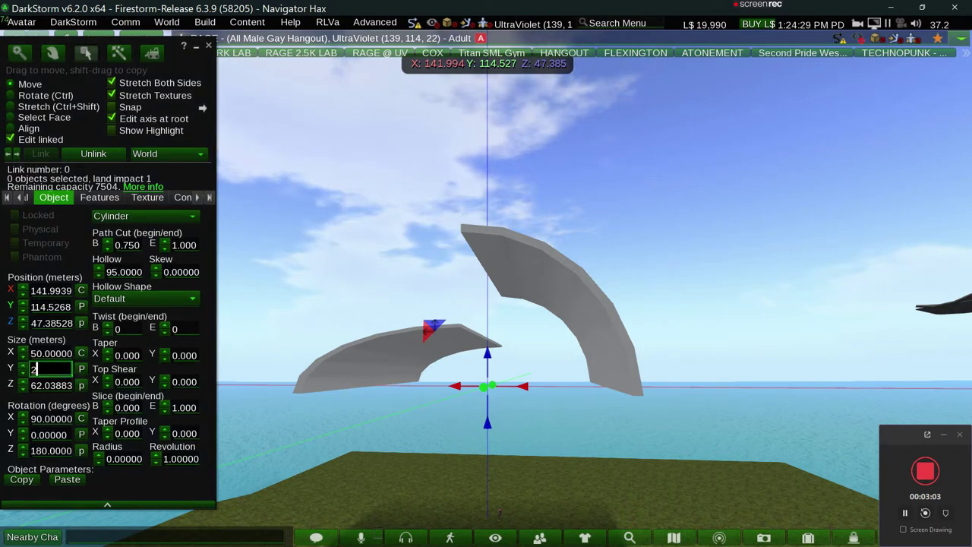
text(0)
key(Return)
key(alt)
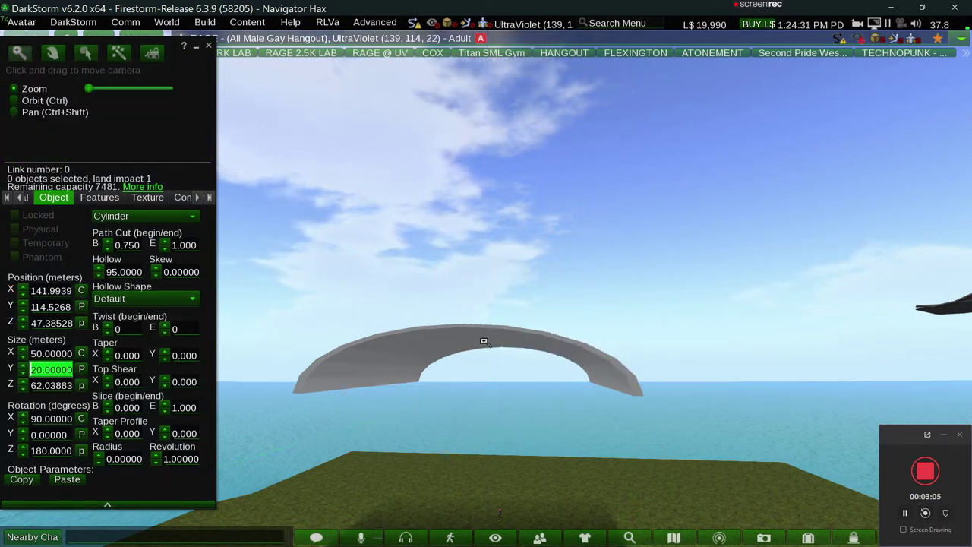
ctrl+alt+drag(435, 392, 435, 391)
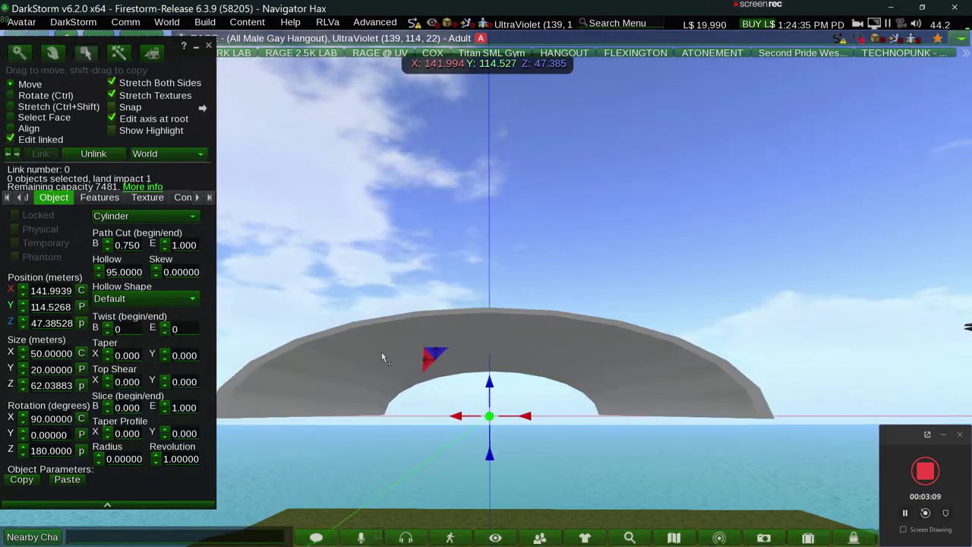
key(ctrl+d)
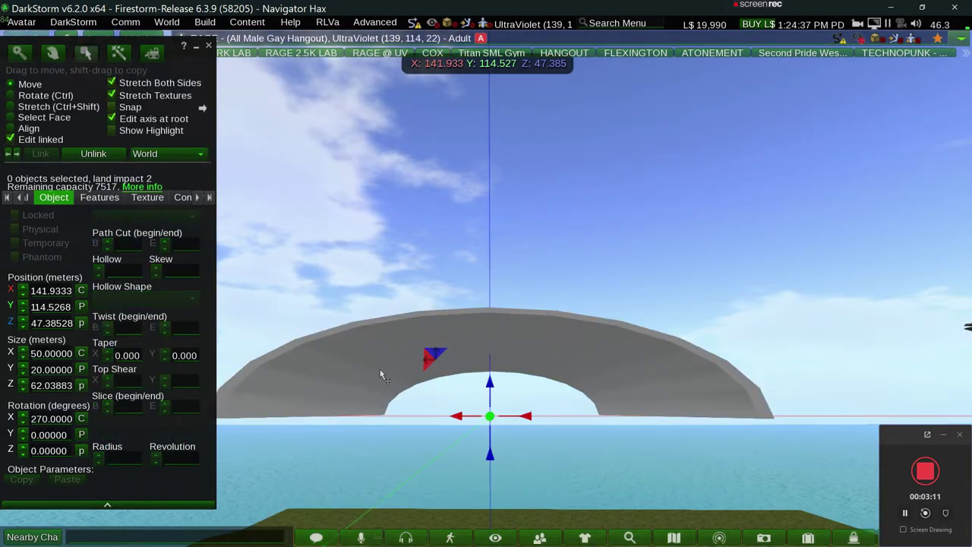
Colour one arch half dark red in the Texture tab's Color Picker.
alt+drag(555, 303, 560, 310)
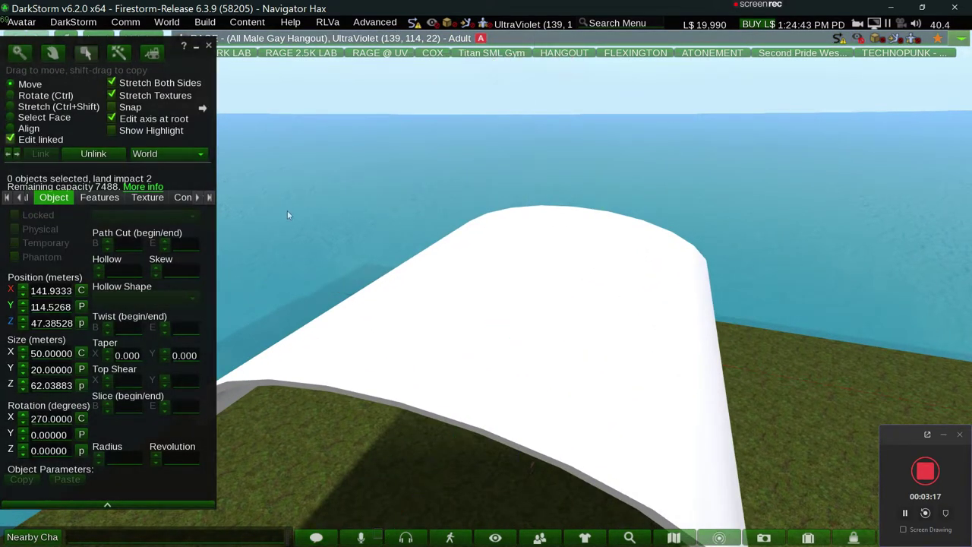
click(577, 321)
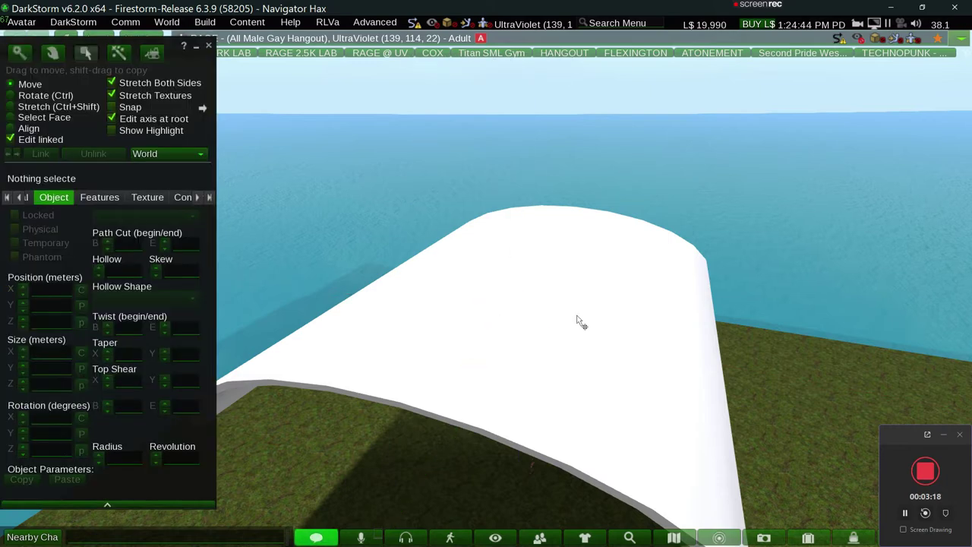
click(149, 198)
click(37, 227)
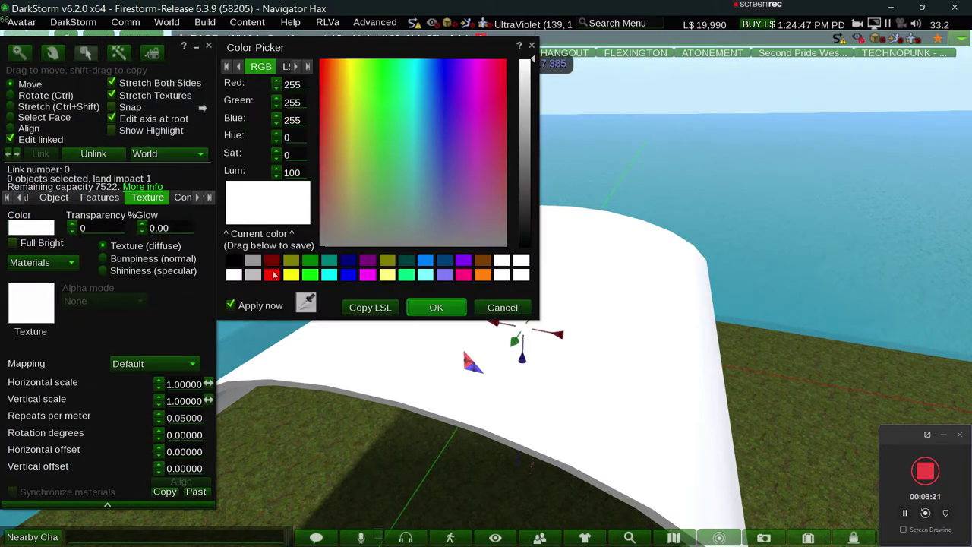
click(271, 261)
click(436, 307)
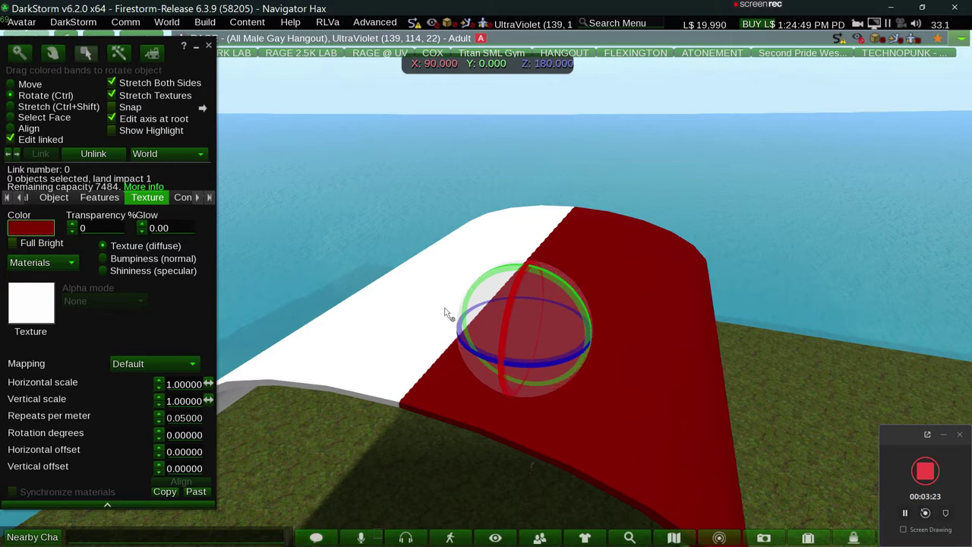
Set the linked arch's position to X 128, Y 128.
click(10, 140)
click(55, 198)
click(50, 290)
text(128)
key(Tab)
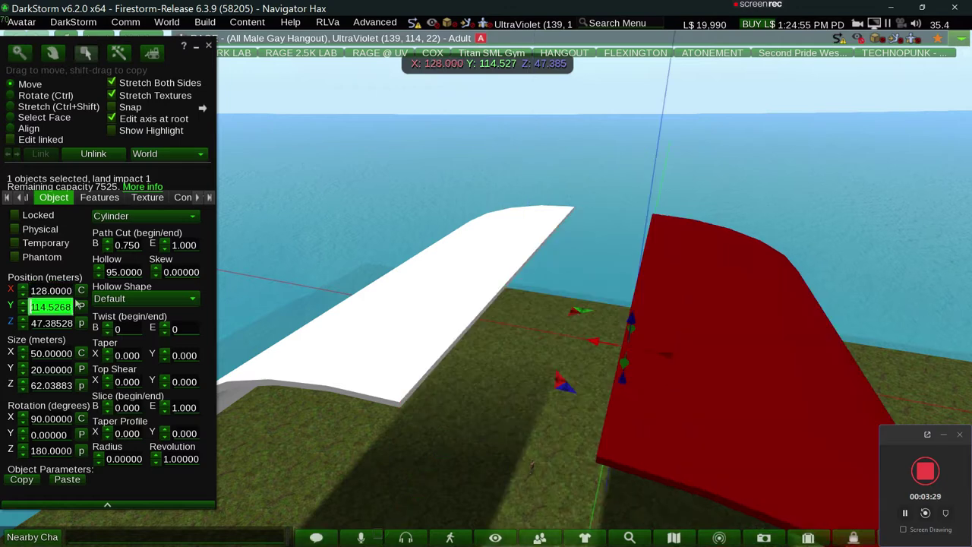
text(8)
key(Return)
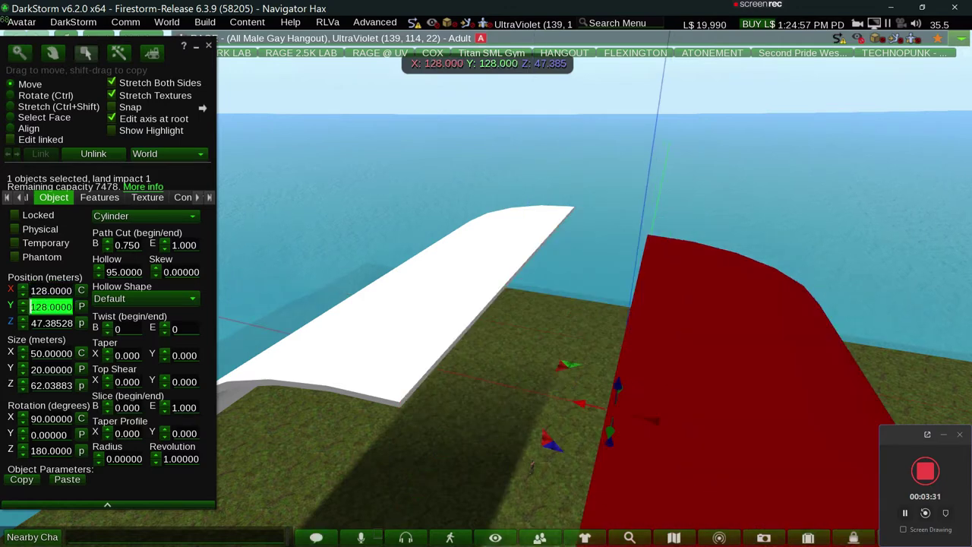
click(276, 89)
Turn on Edit linked and select the individual red roof piece.
click(403, 311)
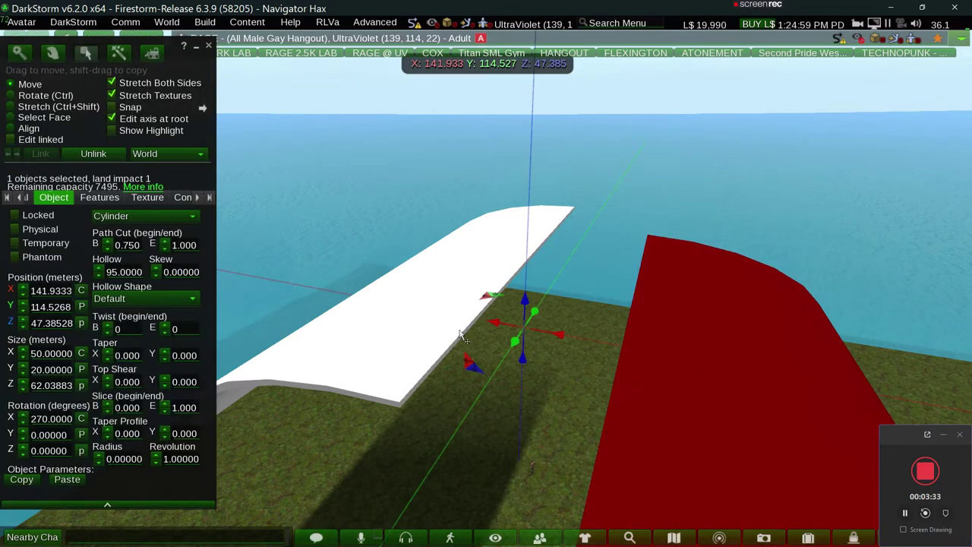
click(11, 140)
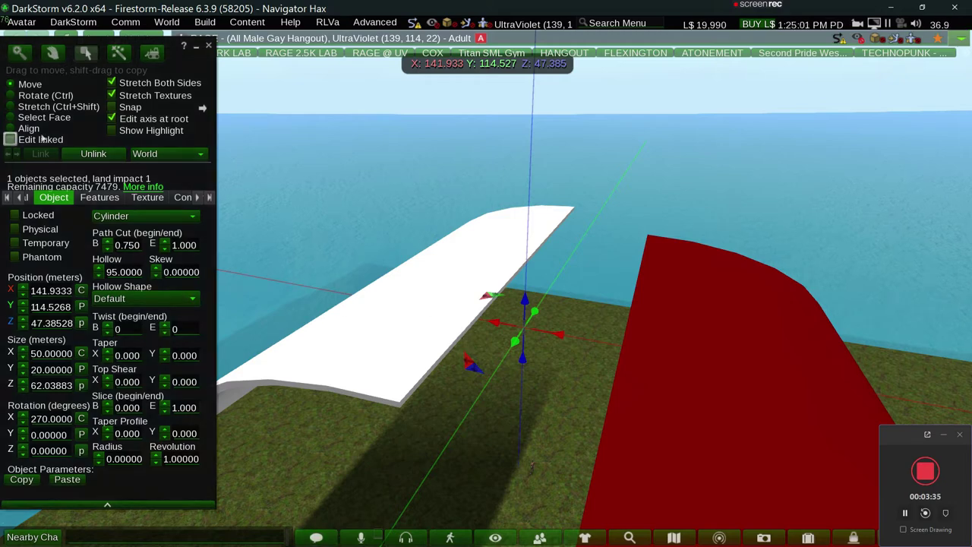
click(436, 169)
click(453, 338)
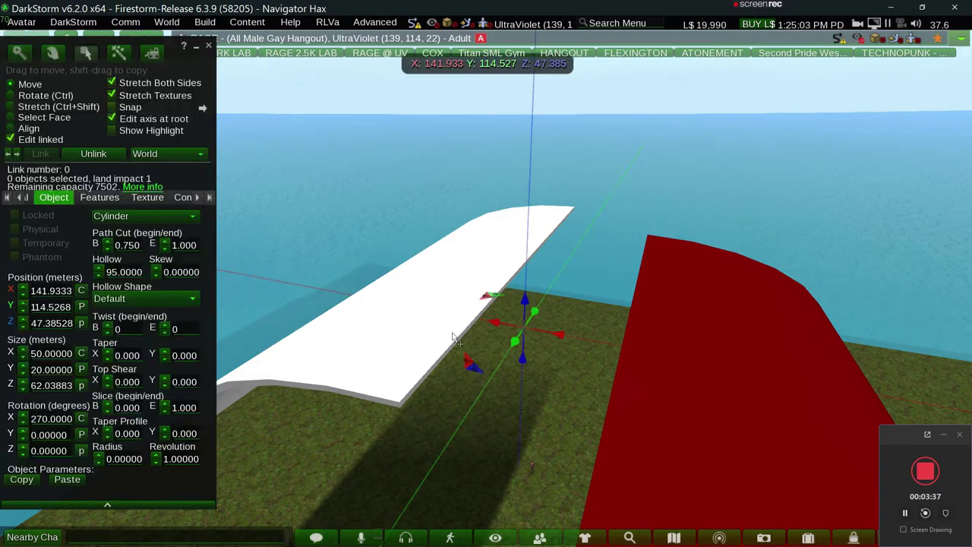
click(456, 370)
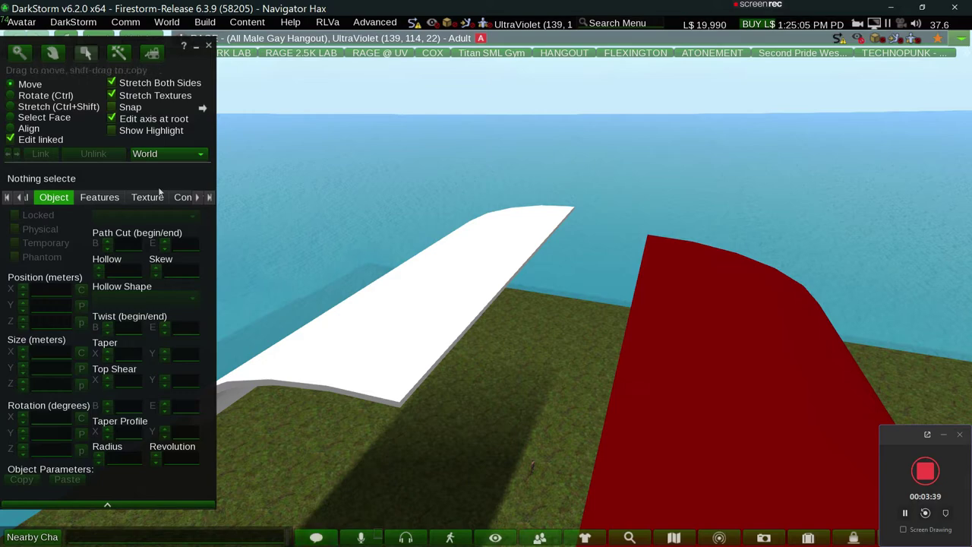
key(ctrl)
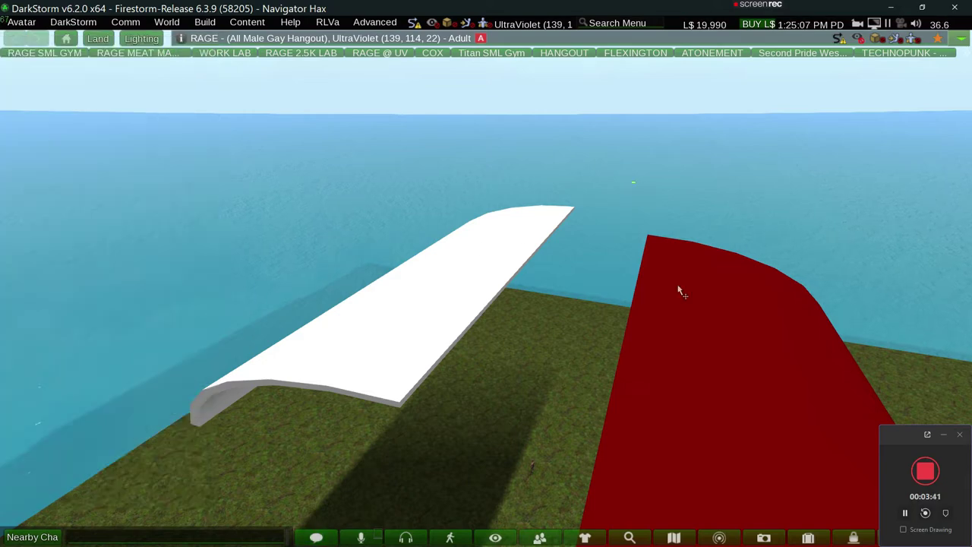
click(692, 391)
Rotate the red piece, size it to 20 m, and position it at X 128, Y 128.
ctrl+drag(693, 391, 339, 321)
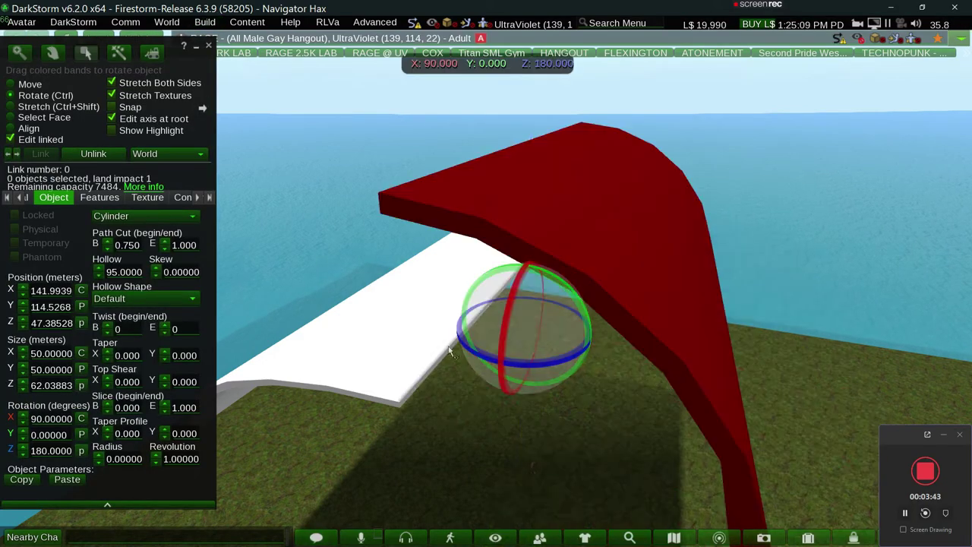
key(ctrl+z)
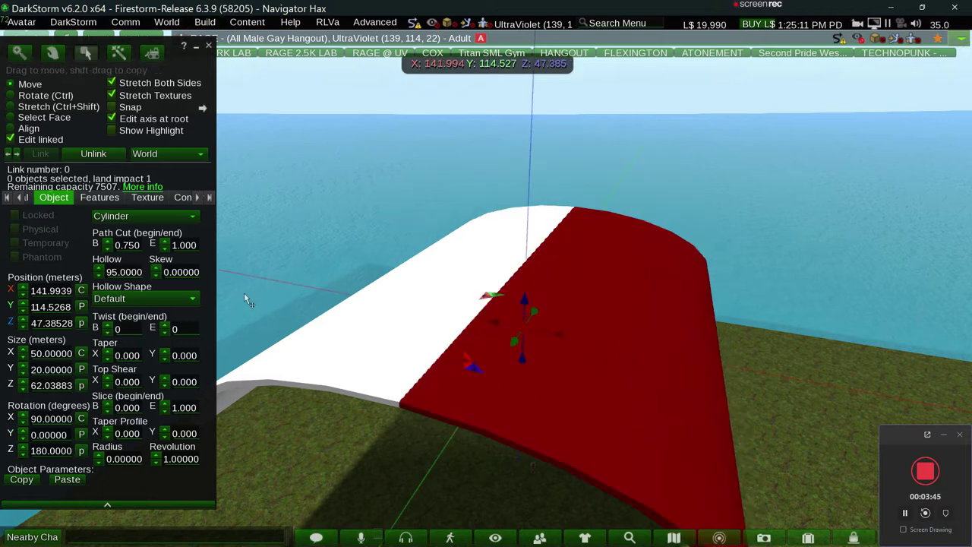
click(33, 141)
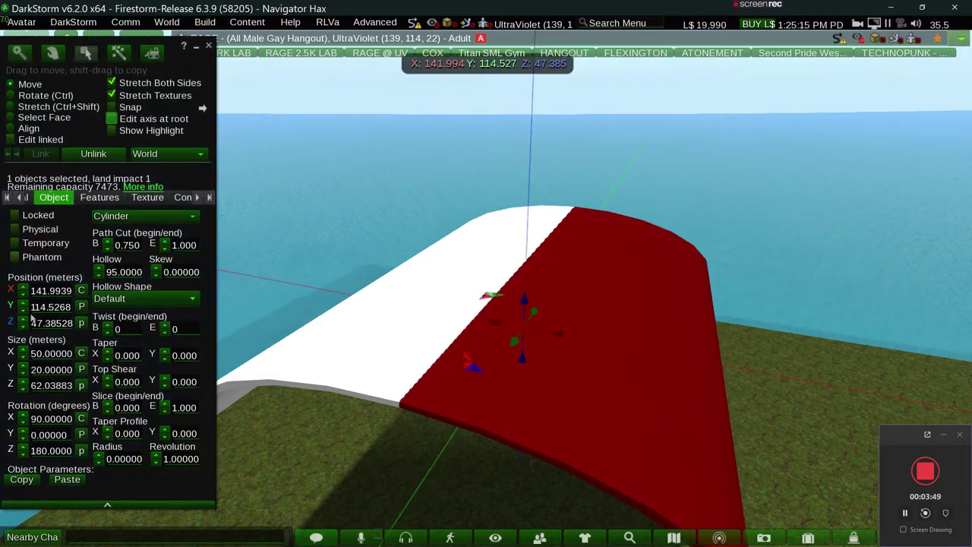
click(50, 290)
key(ctrl+a)
text(1)
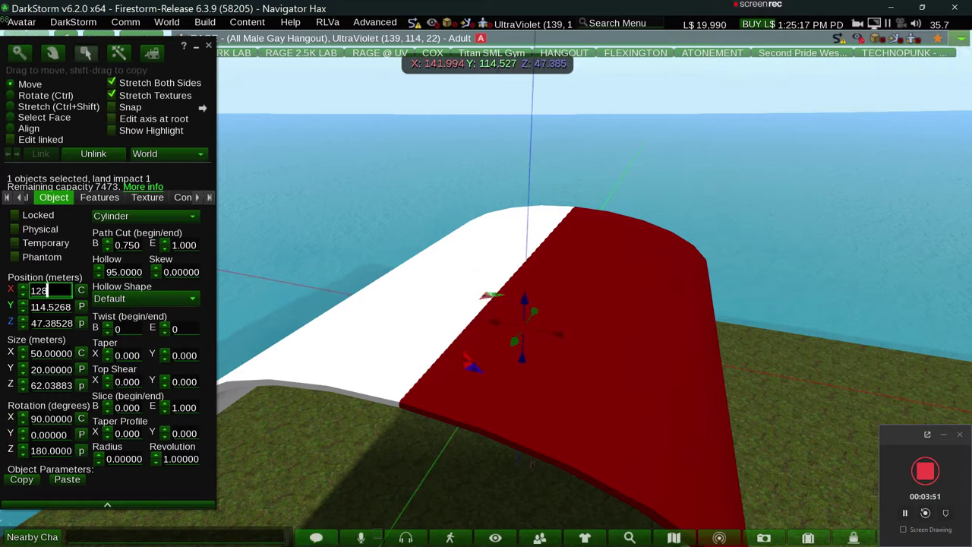
key(Tab)
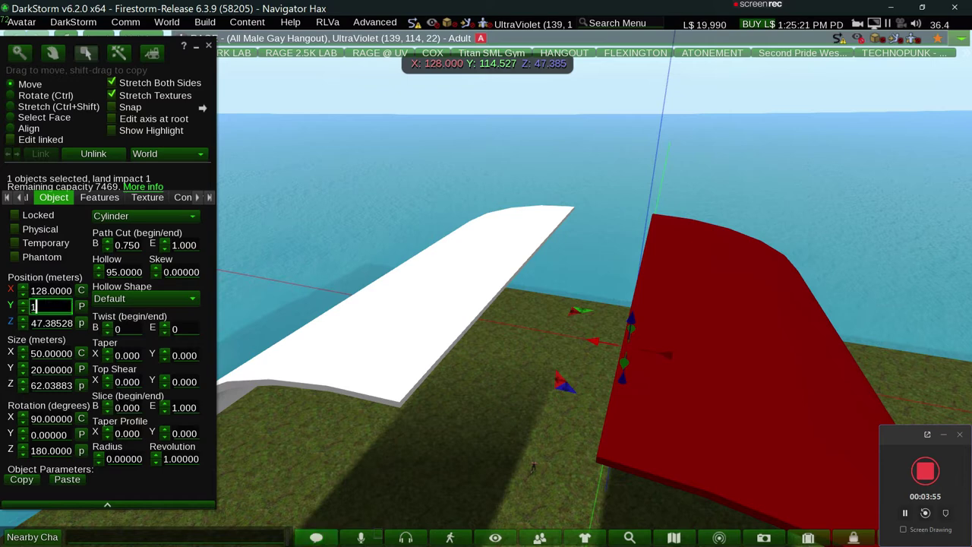
text(28)
key(Return)
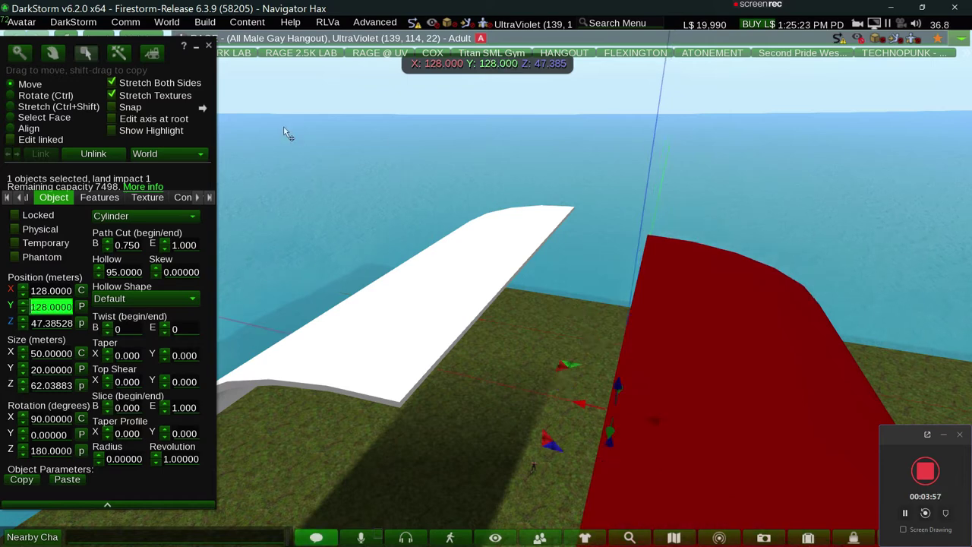
Rotate the white piece 180 degrees and Shift-drag a copy of it.
click(391, 135)
click(42, 141)
click(410, 290)
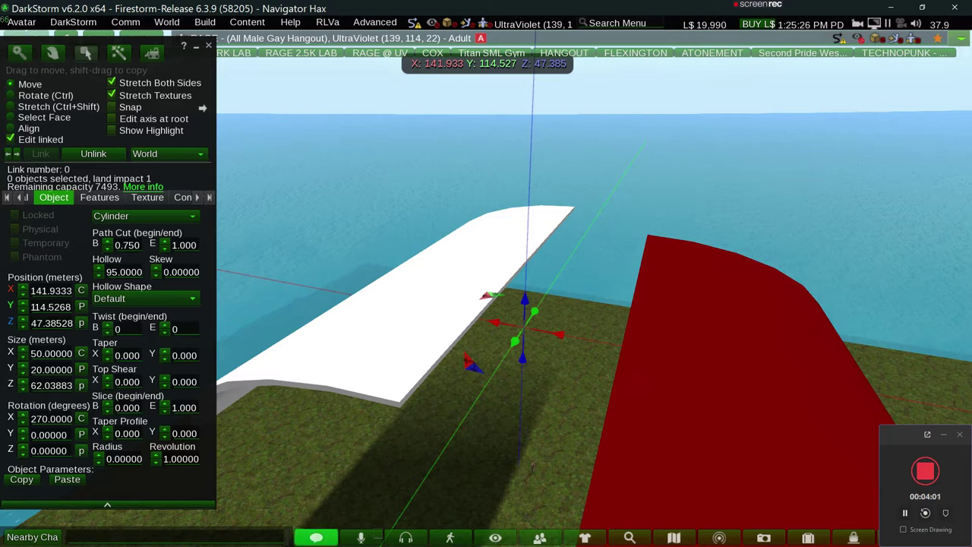
ctrl+drag(531, 365, 695, 448)
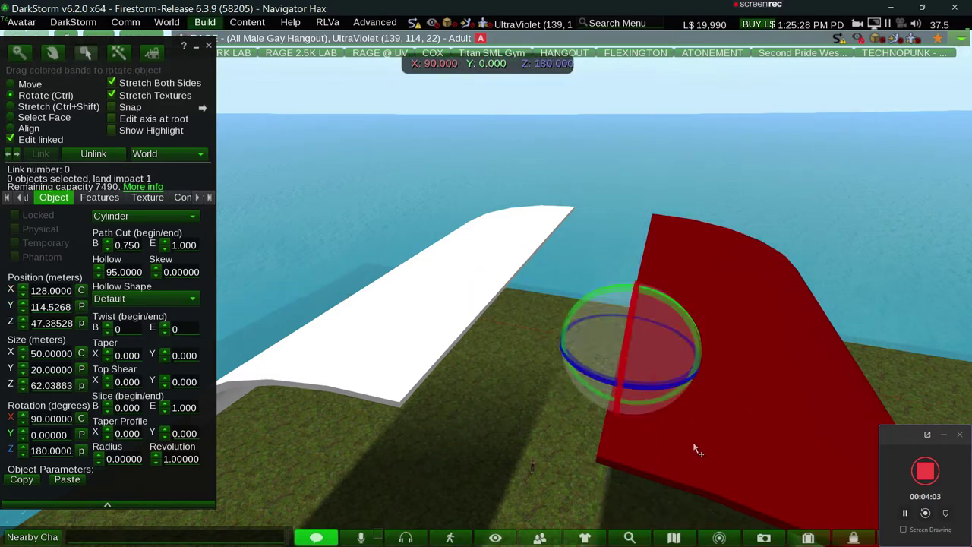
shift+drag(411, 297, 410, 299)
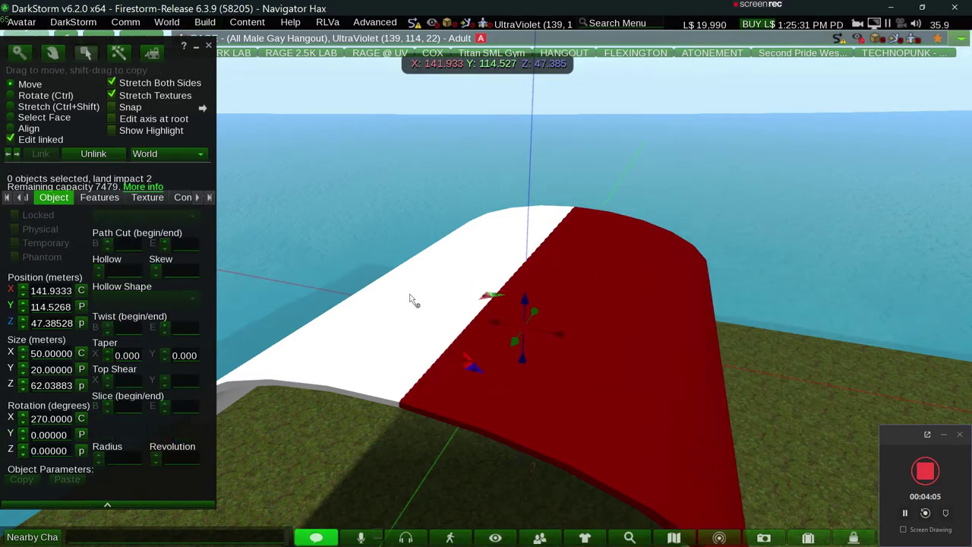
key(ctrl)
Select the whole roof section and enter Position X 128 and Y 128.
click(27, 141)
key(ctrl)
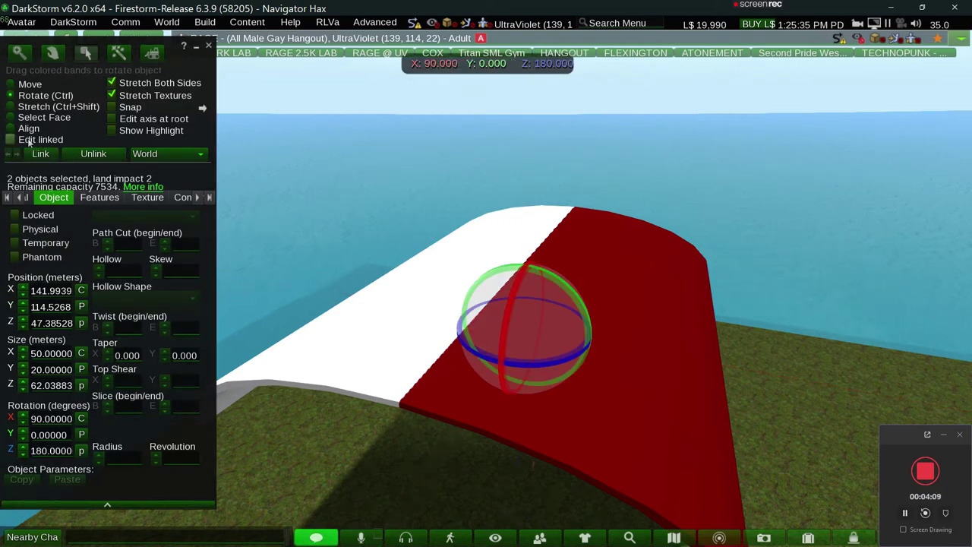
click(94, 154)
click(441, 295)
click(50, 290)
text(128)
key(Return)
key(Tab)
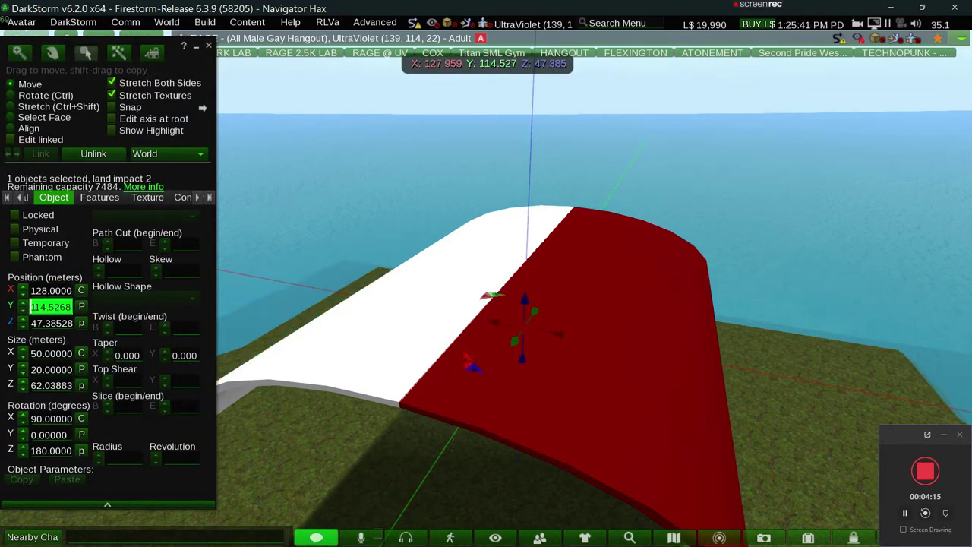
key(Tab)
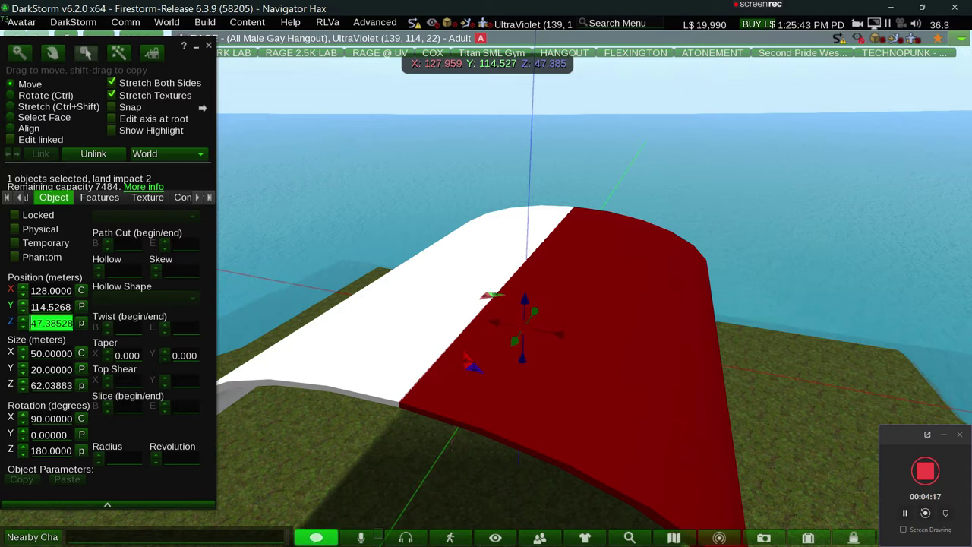
click(46, 306)
text(128)
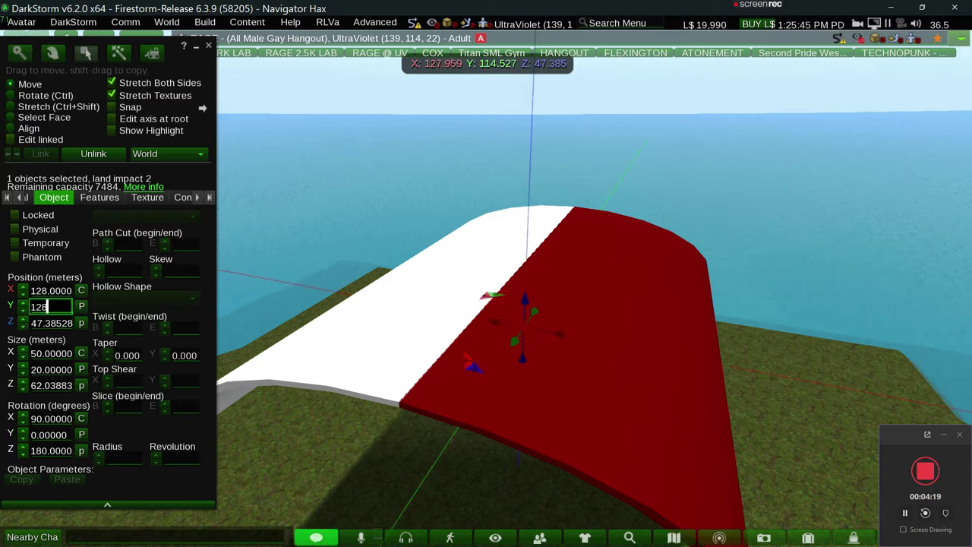
key(Return)
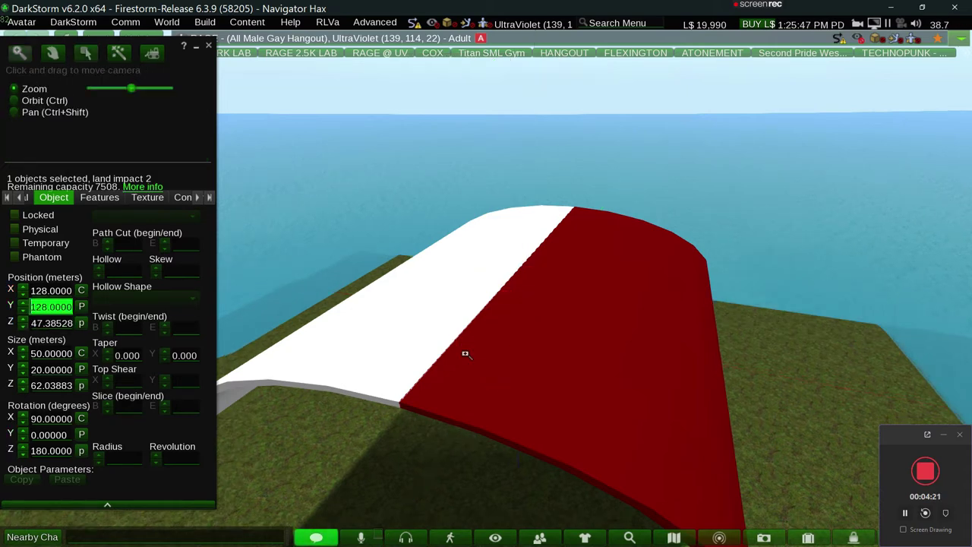
Orbit the camera around the roof section to inspect it.
alt+click(486, 287)
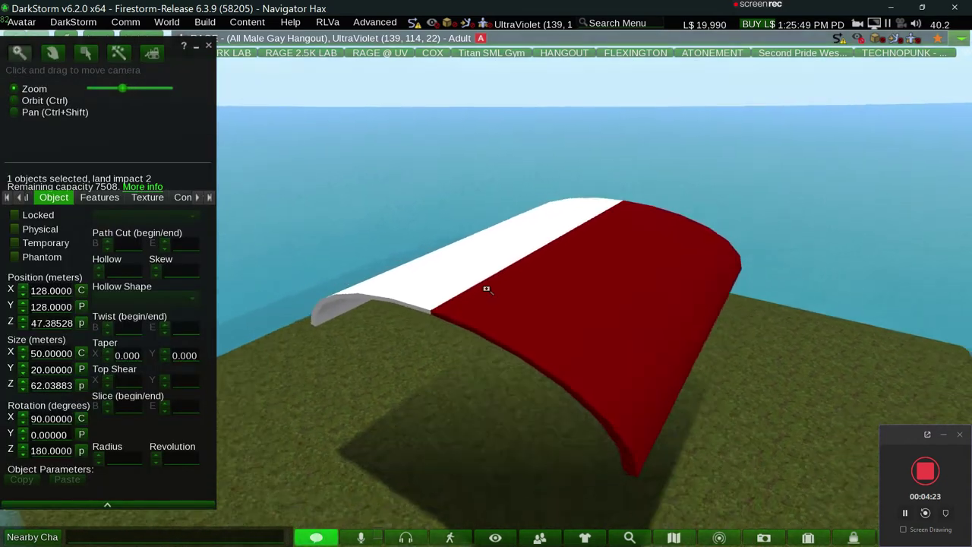
alt+drag(486, 289, 516, 326)
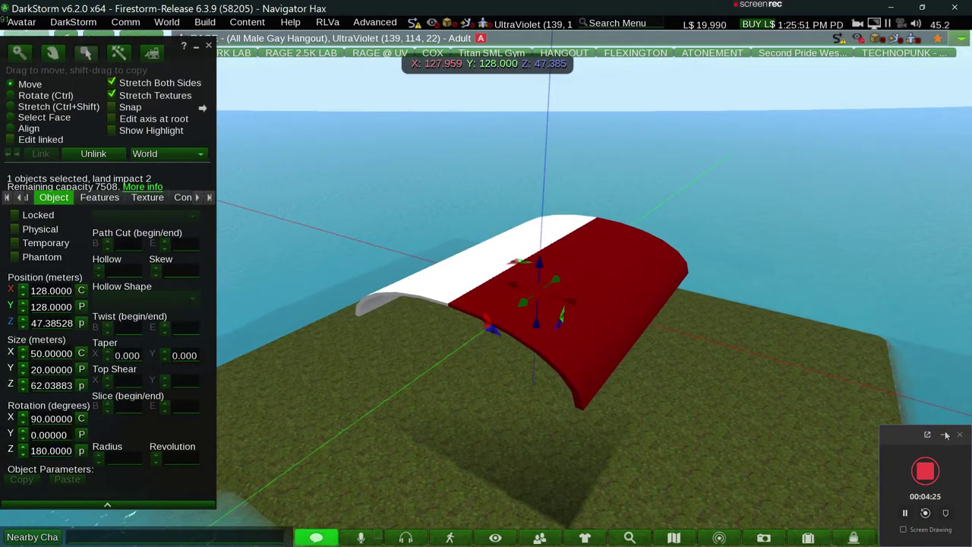
click(946, 435)
alt+click(557, 278)
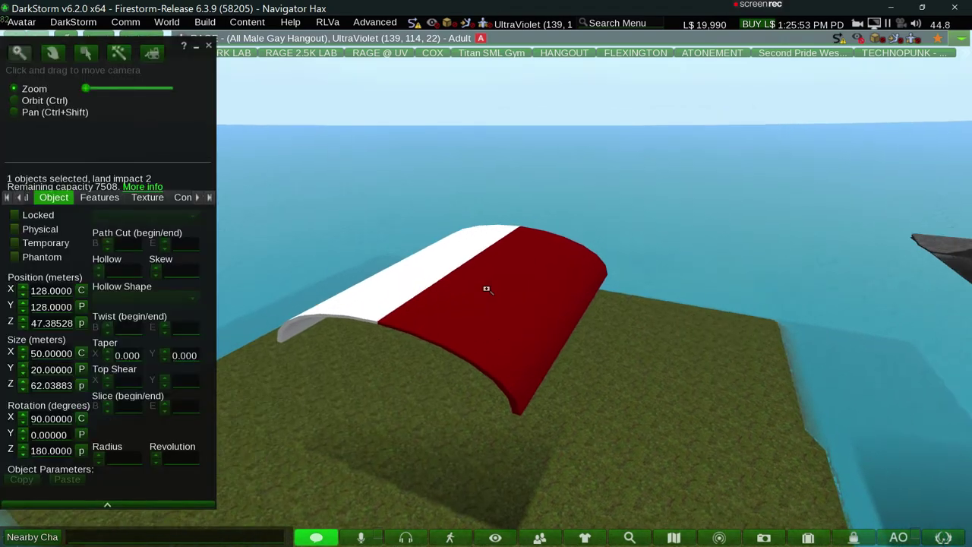
alt+drag(486, 289, 486, 288)
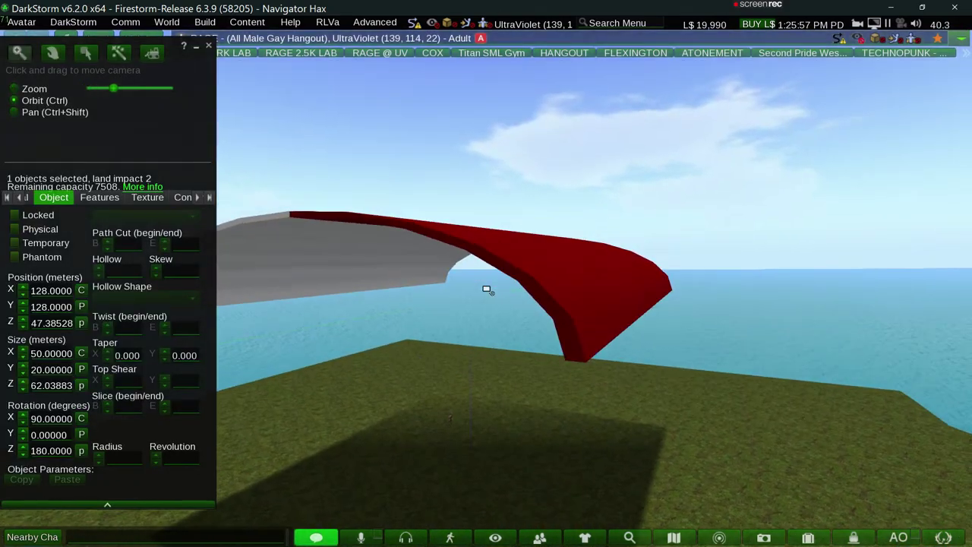
Shift-drag a duplicate of the roof section and turn it in 45° steps.
alt+drag(487, 290, 471, 287)
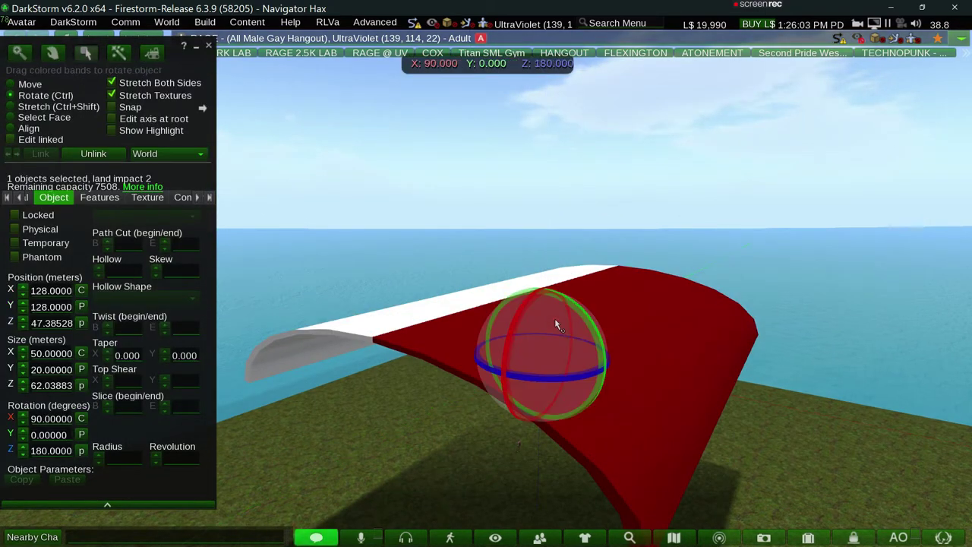
shift+drag(541, 326, 545, 237)
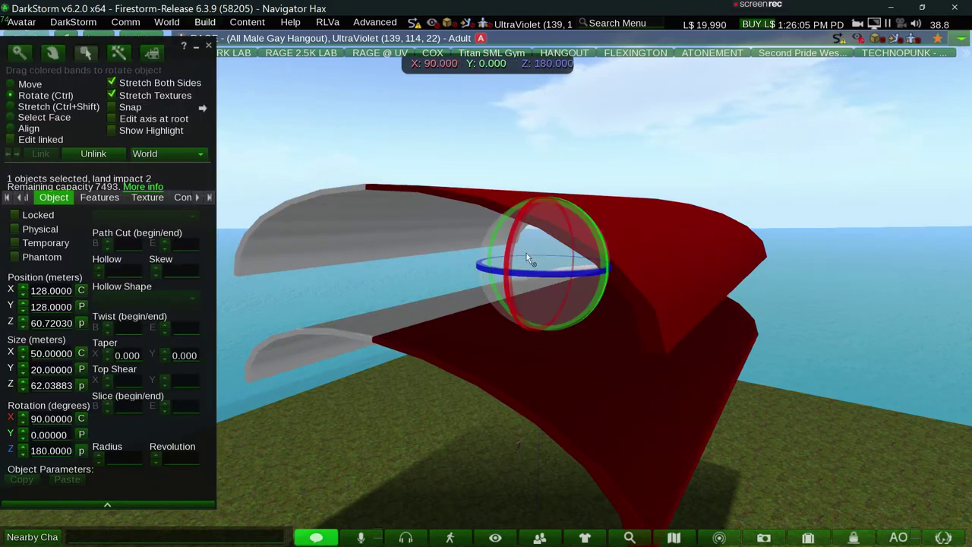
key(ctrl+z)
ctrl+drag(665, 383, 753, 358)
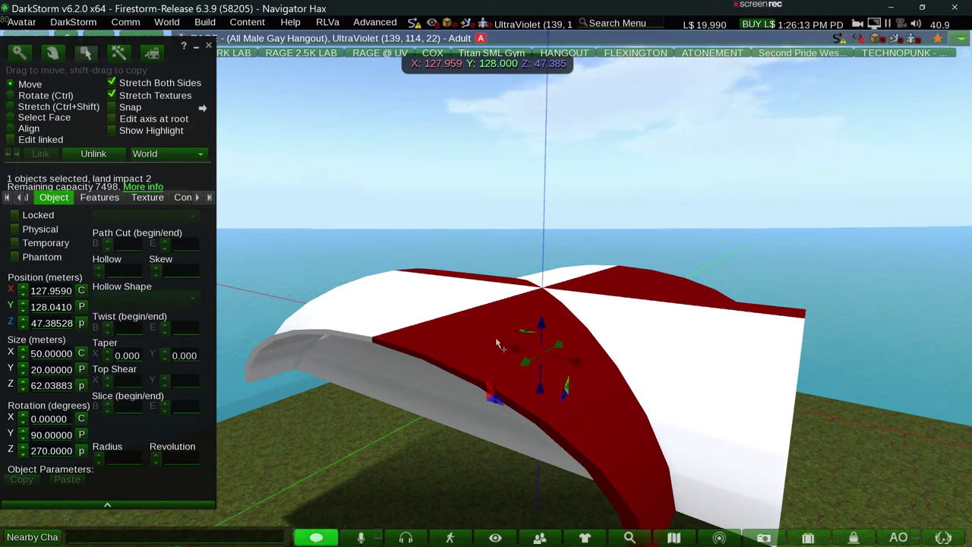
Lay the copy crosswise over the original and raise it to about Z 63.4.
key(ctrl+z)
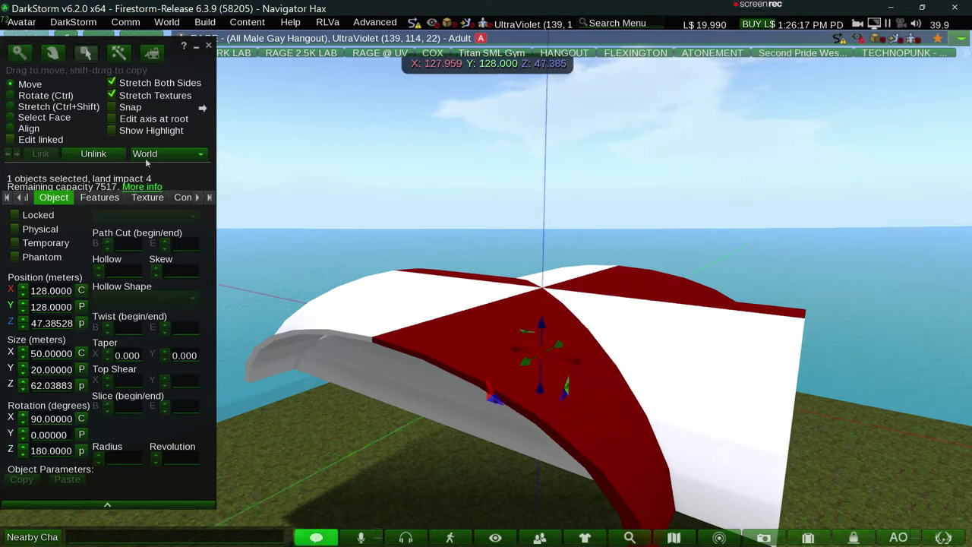
ctrl+drag(494, 251, 467, 259)
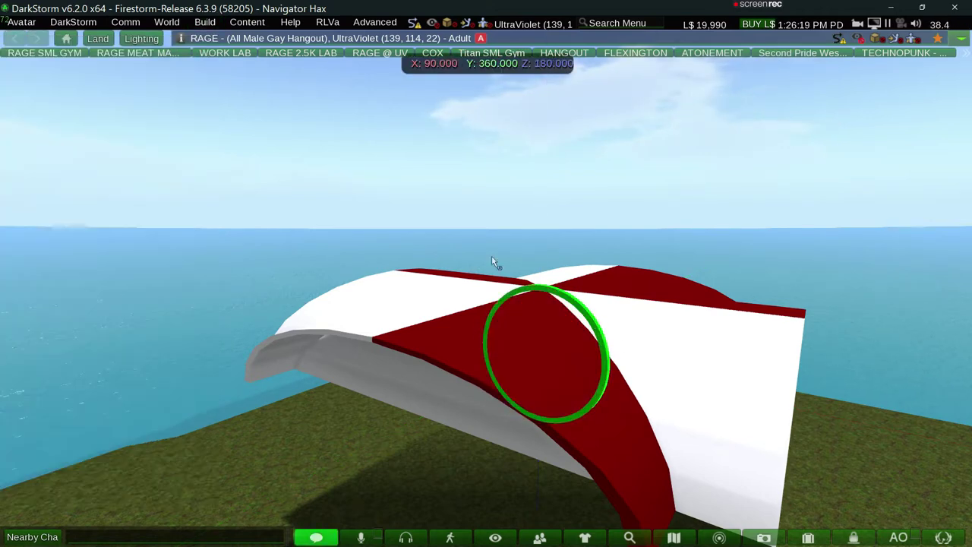
mouse_move(555, 308)
ctrl+mouse_down()
mouse_move(458, 298)
mouse_move(568, 363)
ctrl+mouse_up()
mouse_move(541, 323)
mouse_down()
mouse_move(531, 238)
mouse_move(487, 296)
mouse_up()
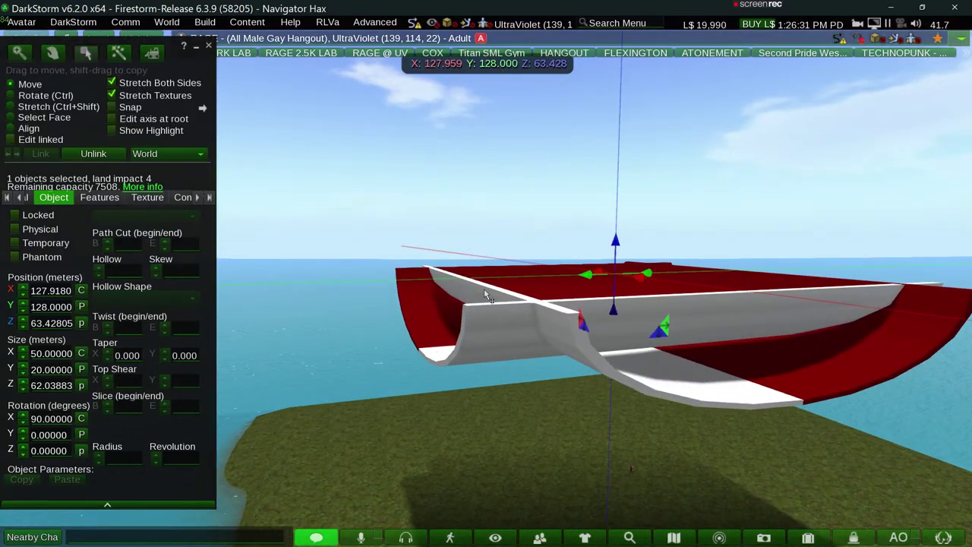
Zoom out and orbit around the finished cross-shaped roof and its shadow.
alt+drag(484, 292, 488, 294)
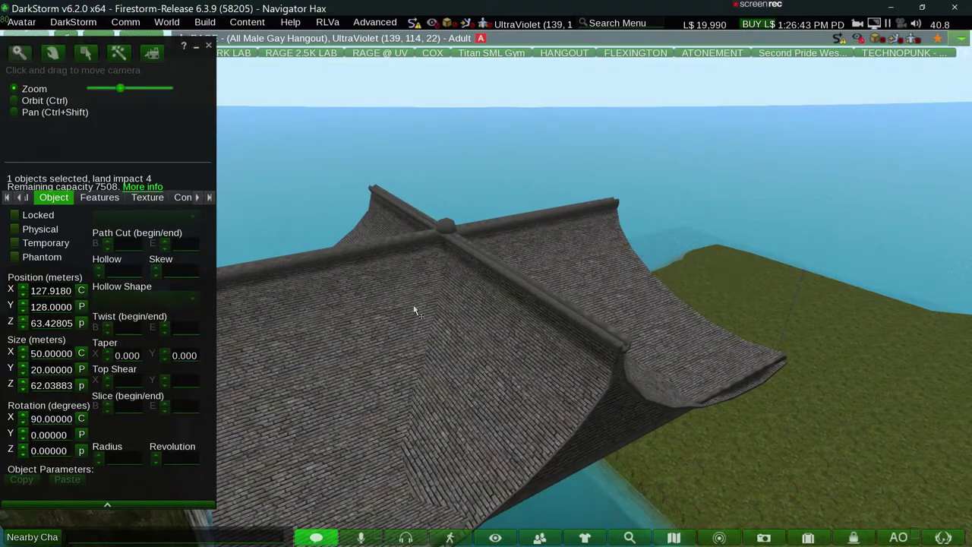
alt+drag(422, 297, 487, 288)
Close the build tools and orbit the view over the red-and-white roof toward the sea.
key(Escape)
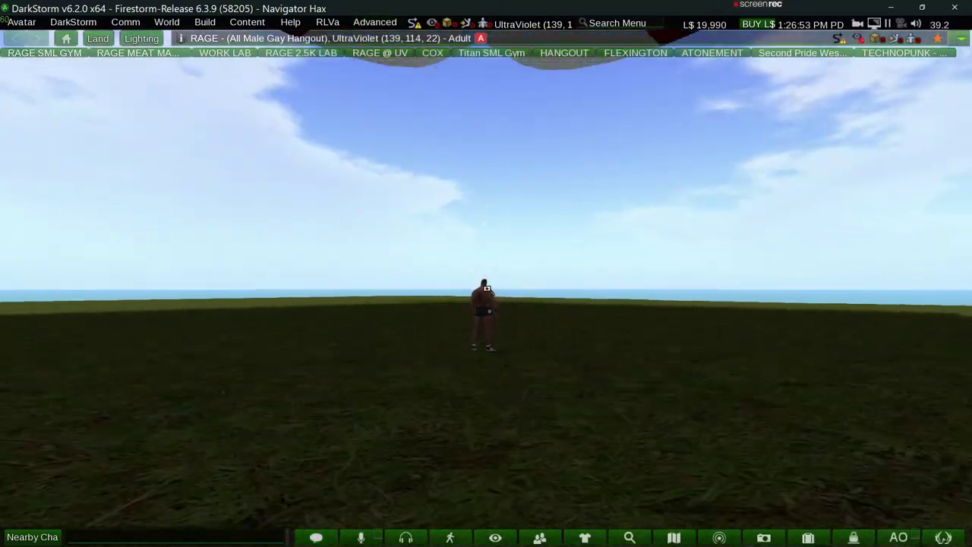
ctrl+alt+drag(487, 288, 487, 289)
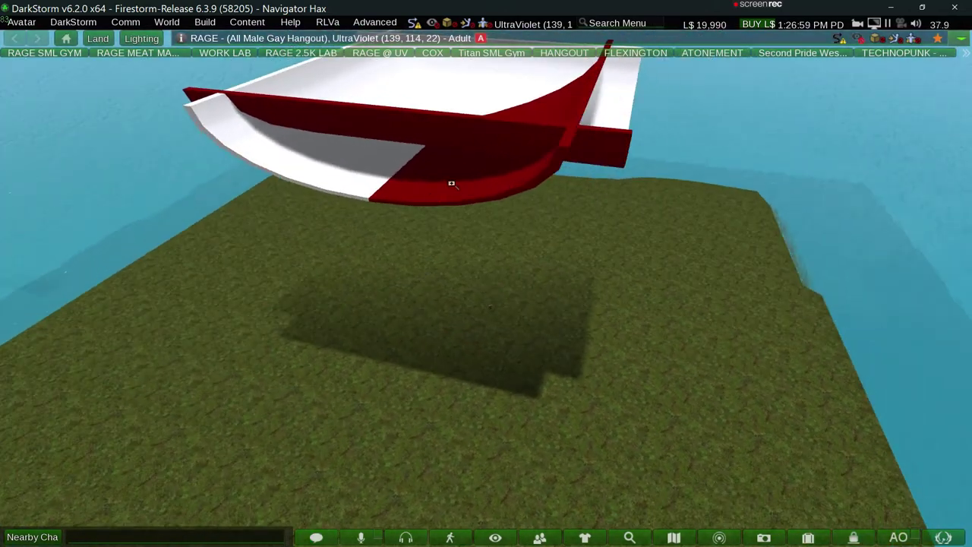
ctrl+alt+drag(458, 180, 487, 293)
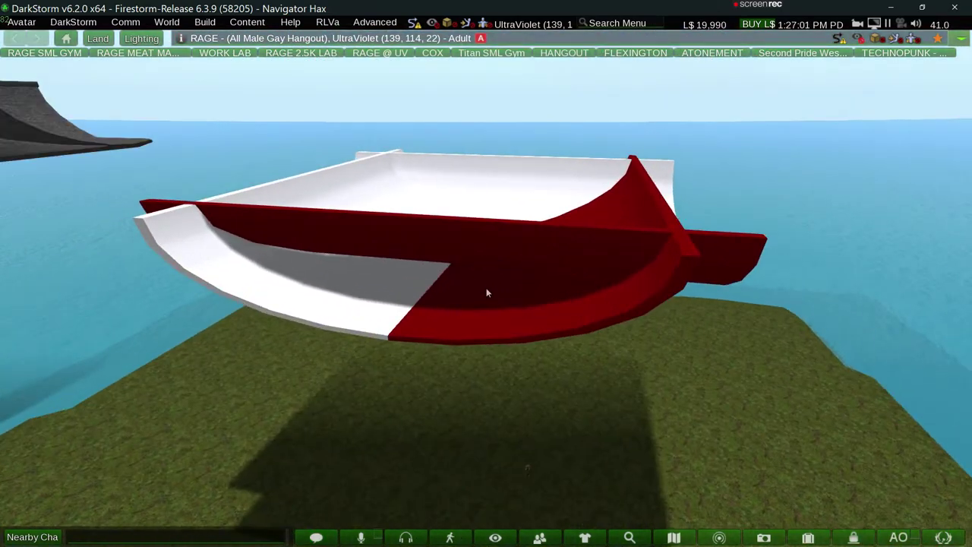
ctrl+alt+drag(395, 272, 155, 183)
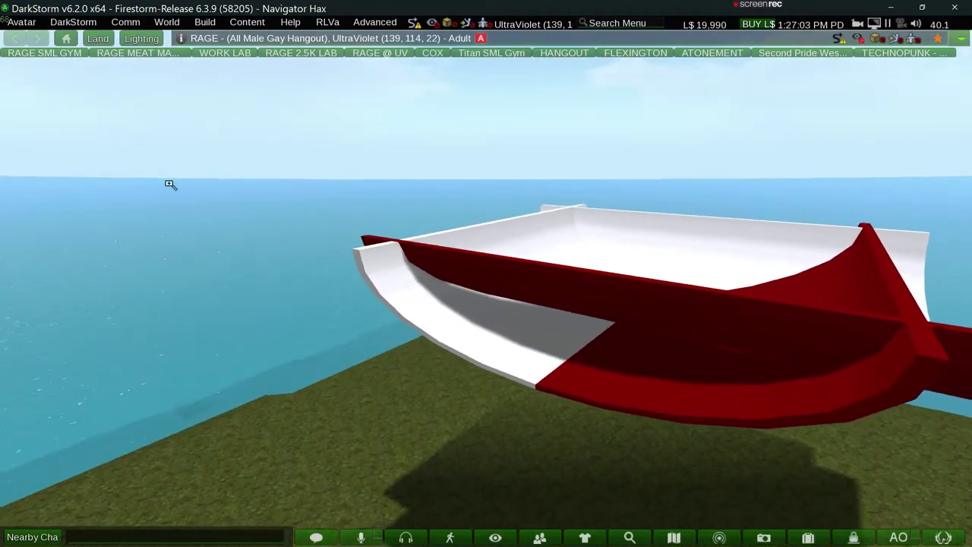
Raise the Graphics draw distance in Preferences to 416 m.
key(ctrl+p)
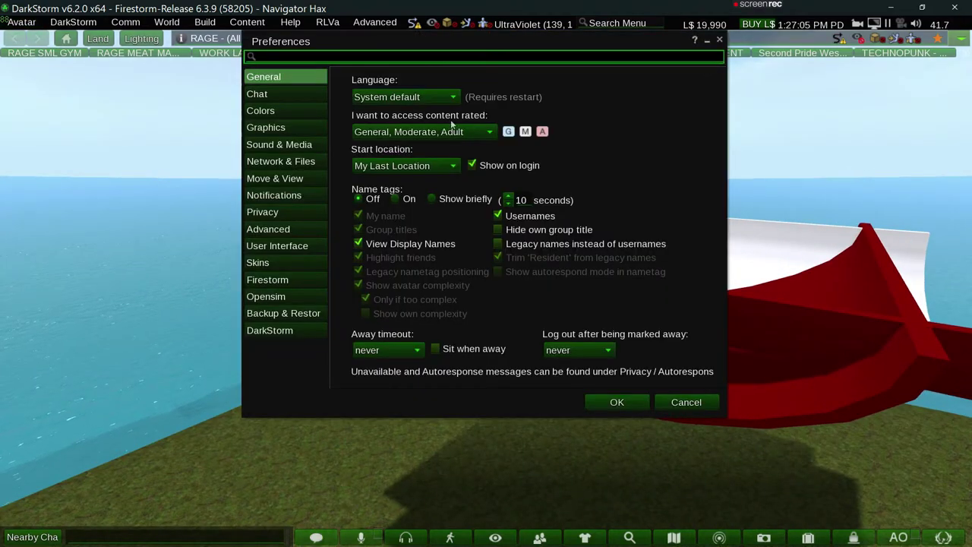
click(305, 129)
click(638, 151)
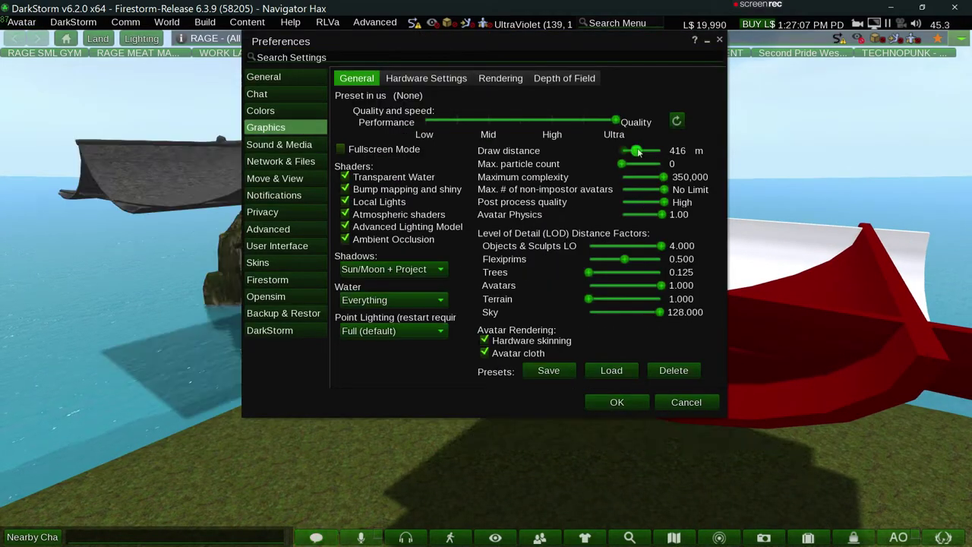
click(597, 401)
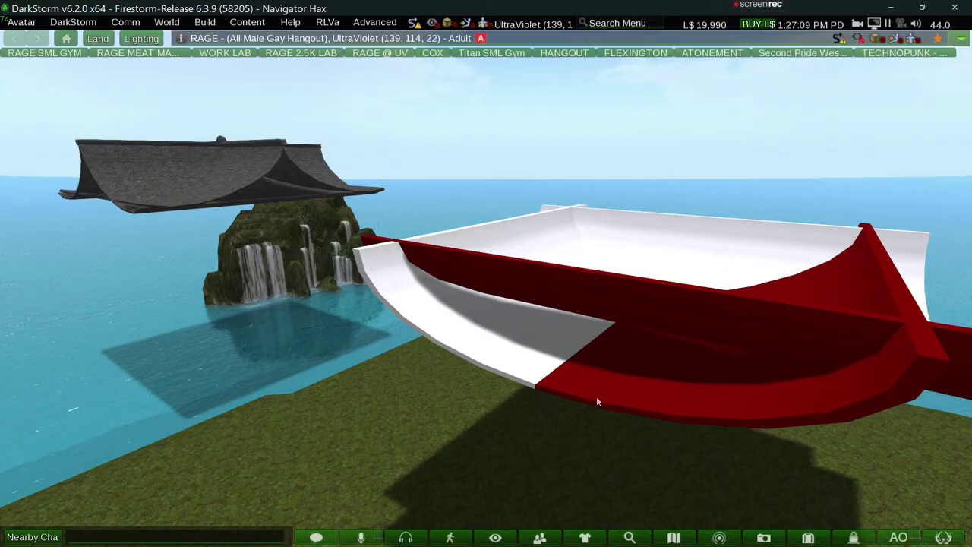
alt+click(229, 174)
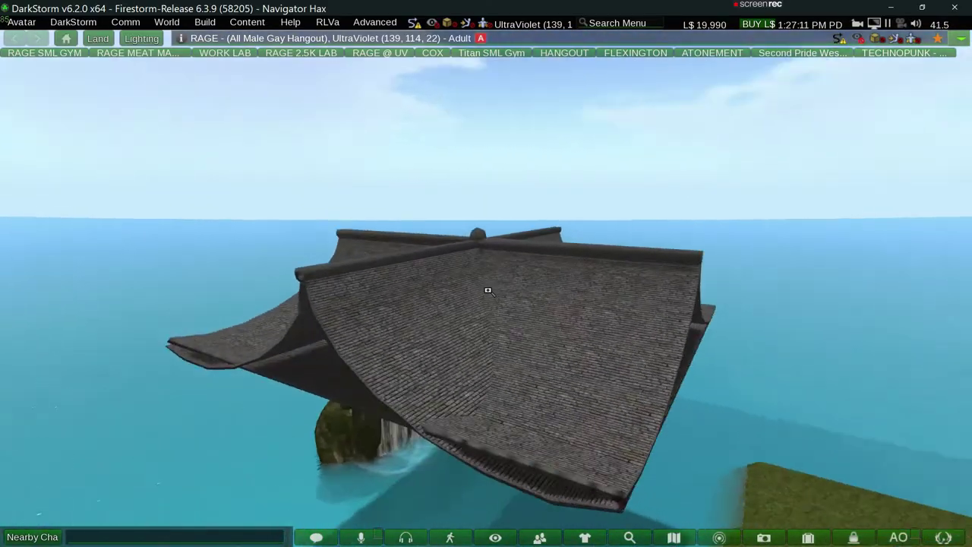
ctrl+alt+drag(487, 291, 488, 293)
ctrl+alt+drag(591, 411, 486, 290)
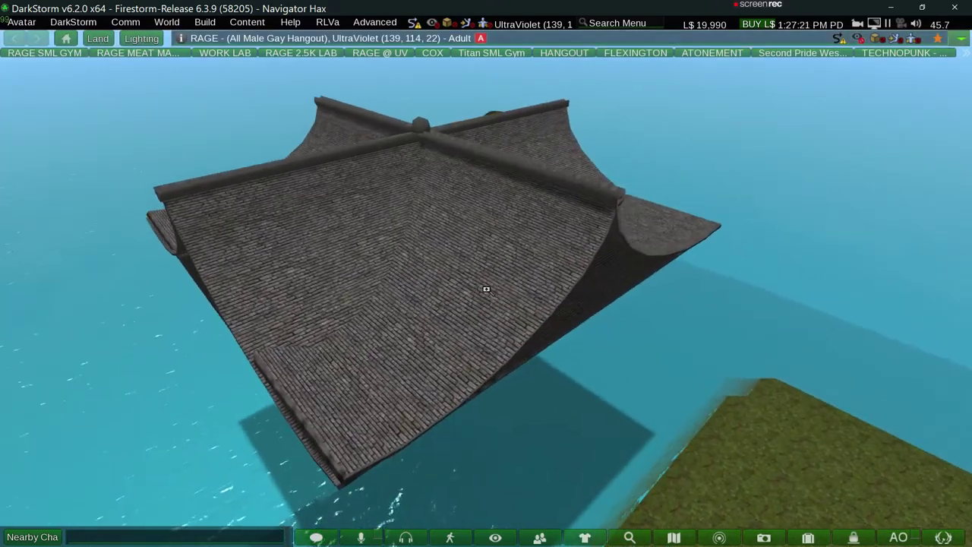
key(Escape)
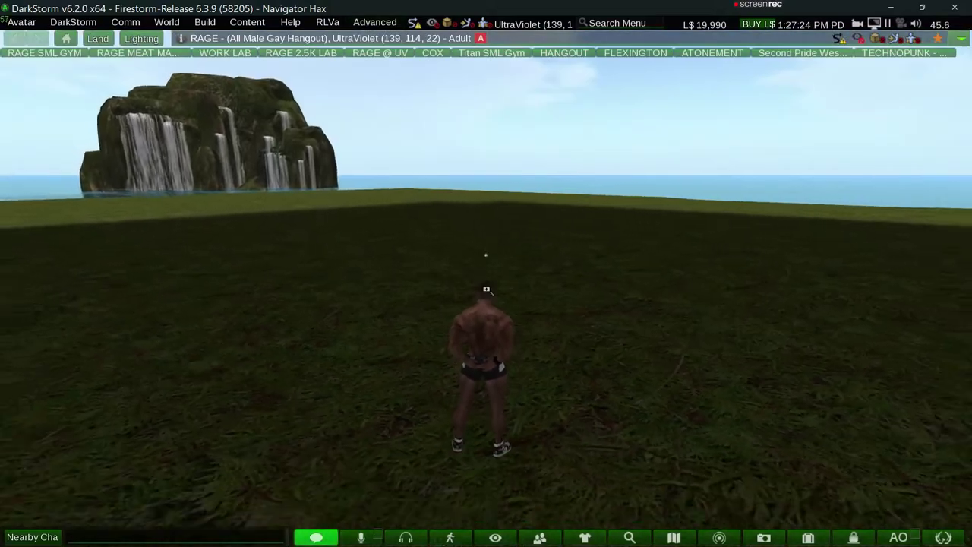
alt+drag(486, 289, 484, 289)
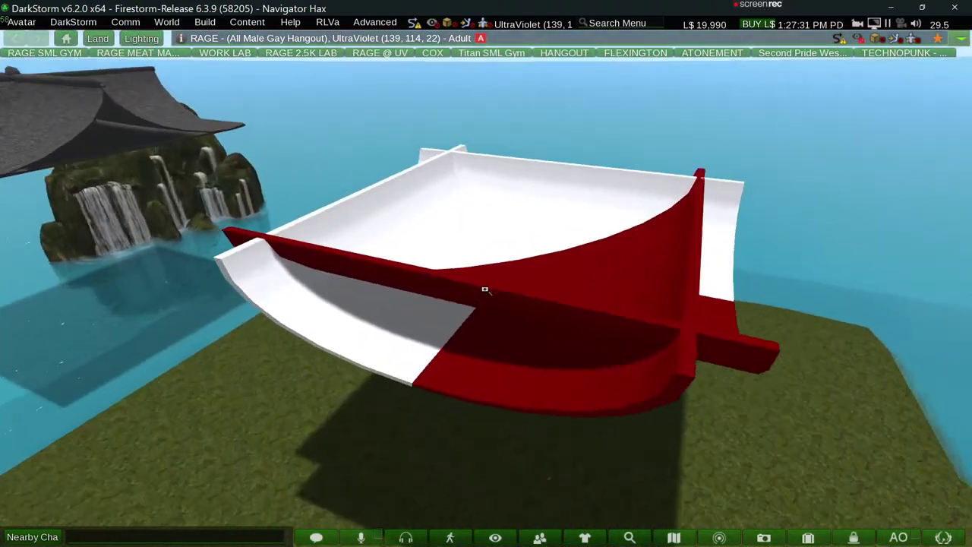
Colour the red-and-white roof frame grey 153,153,153 on the Texture tab.
key(ctrl+b)
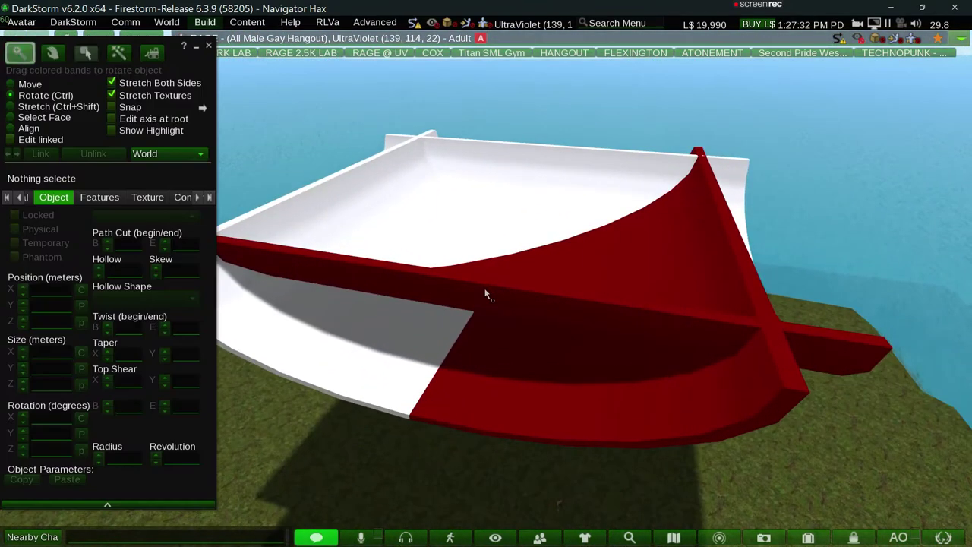
click(485, 295)
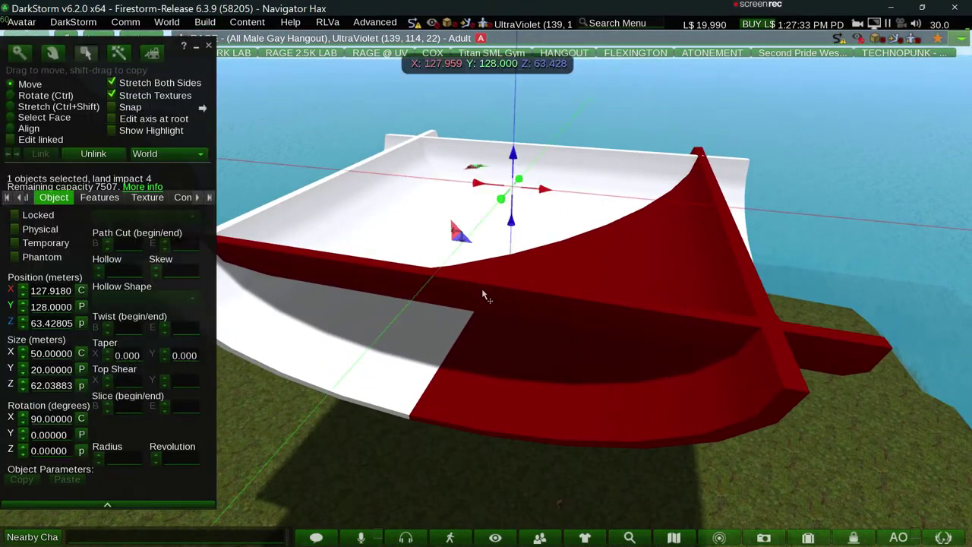
click(147, 197)
click(30, 228)
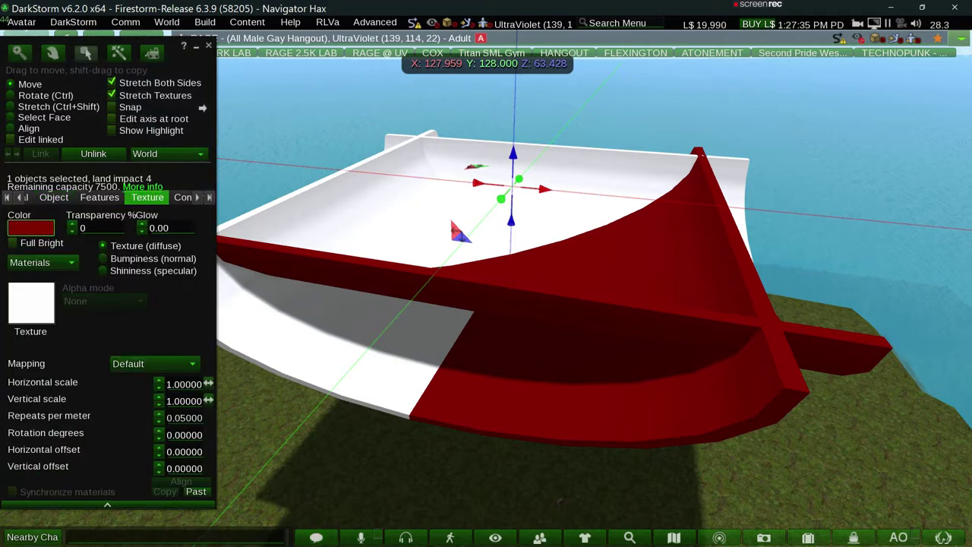
click(253, 260)
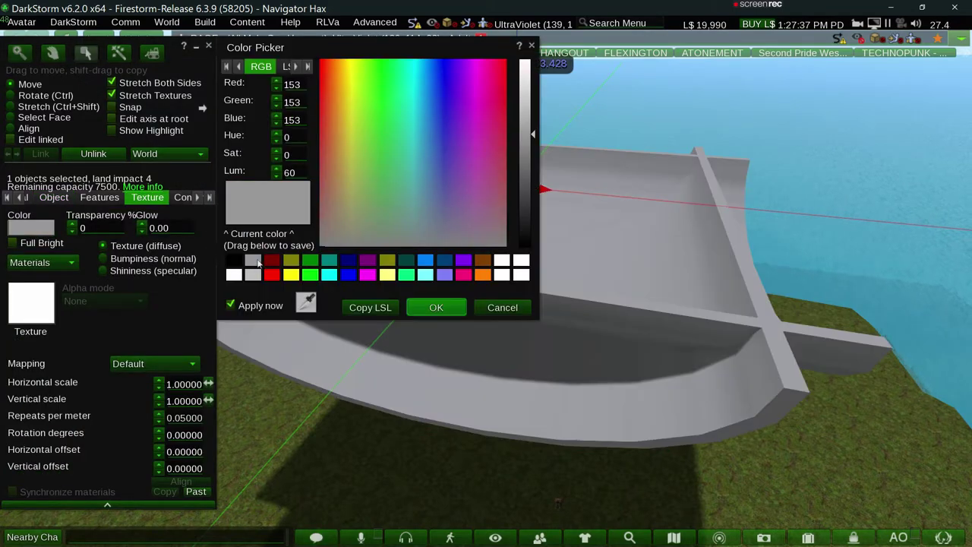
click(436, 307)
alt+drag(545, 198, 518, 289)
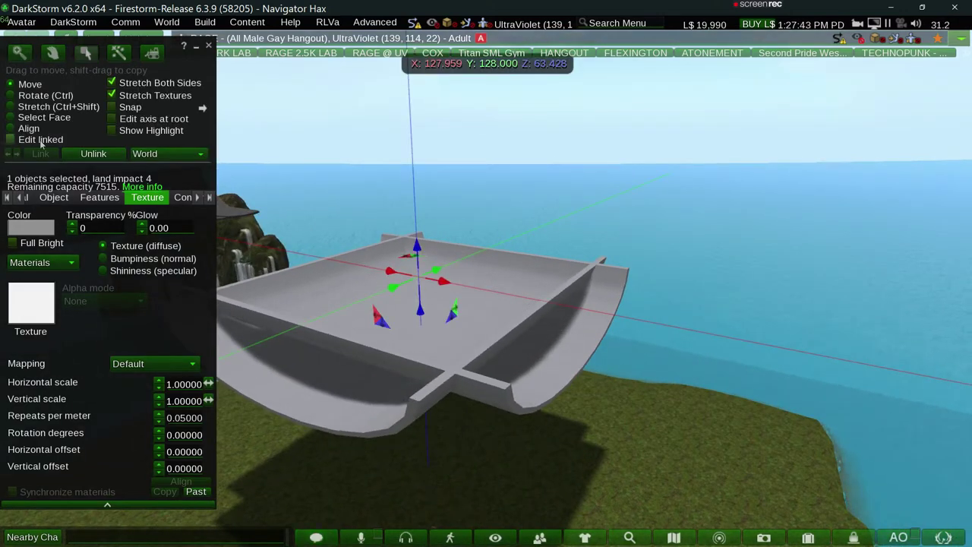
Enable Edit linked and select one linked piece of the frame.
click(41, 141)
click(533, 311)
mouse_move(391, 285)
alt+mouse_down()
mouse_move(301, 212)
mouse_move(487, 288)
alt+mouse_up()
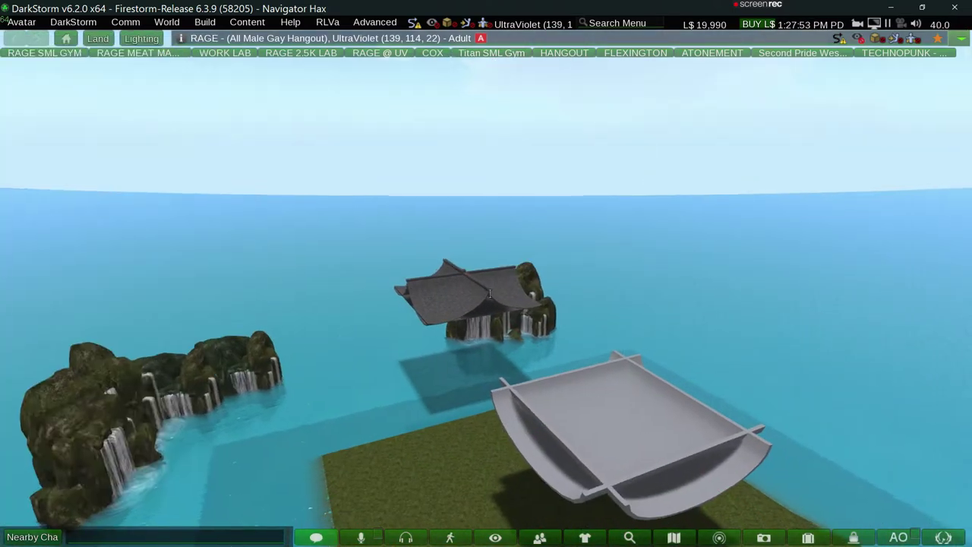
Select a single curved roof piece and give it a full Y taper of 1.0.
alt+click(488, 302)
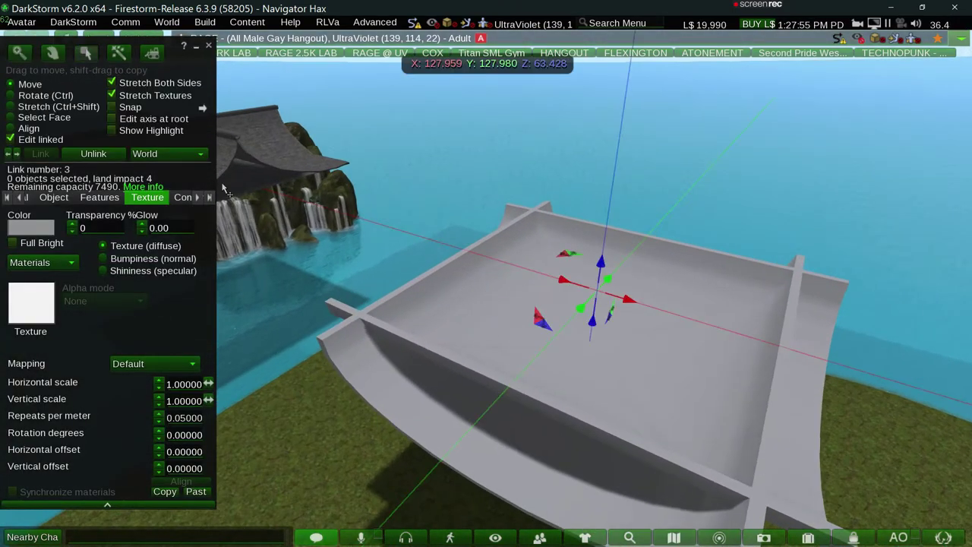
click(921, 369)
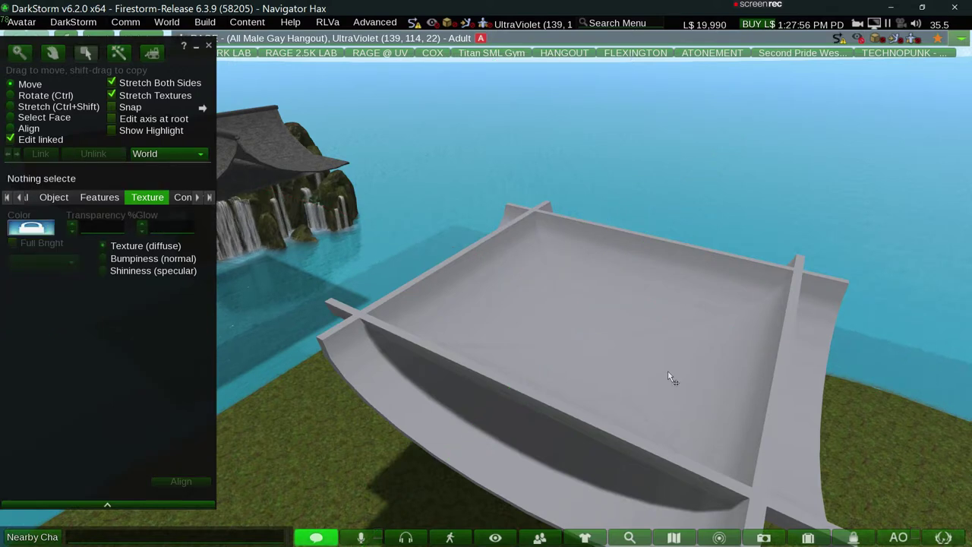
click(539, 392)
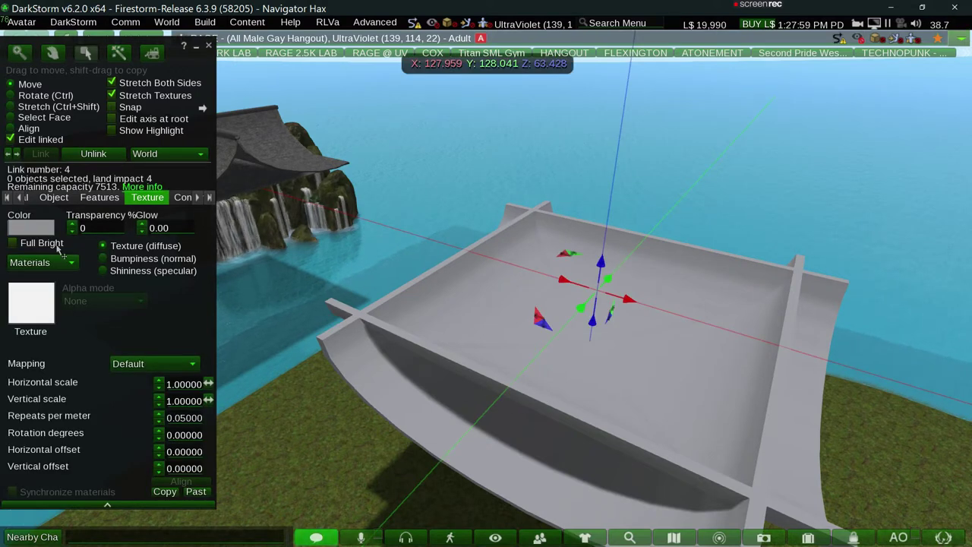
click(54, 197)
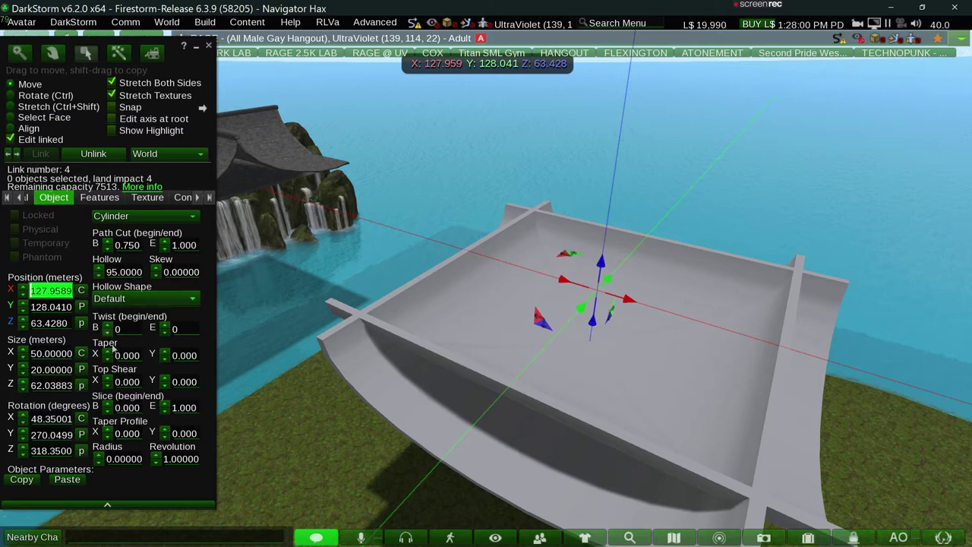
key(ctrl+a)
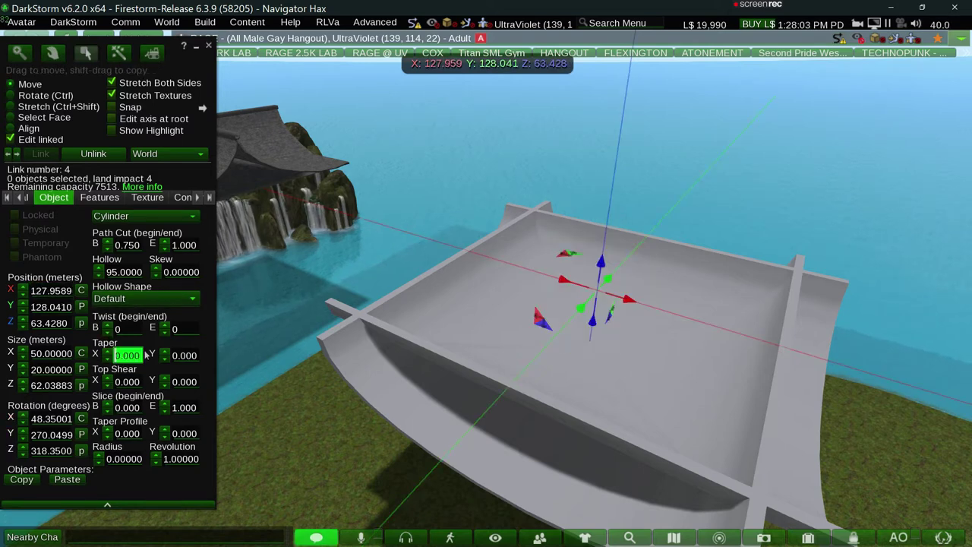
text(0.5)
key(Return)
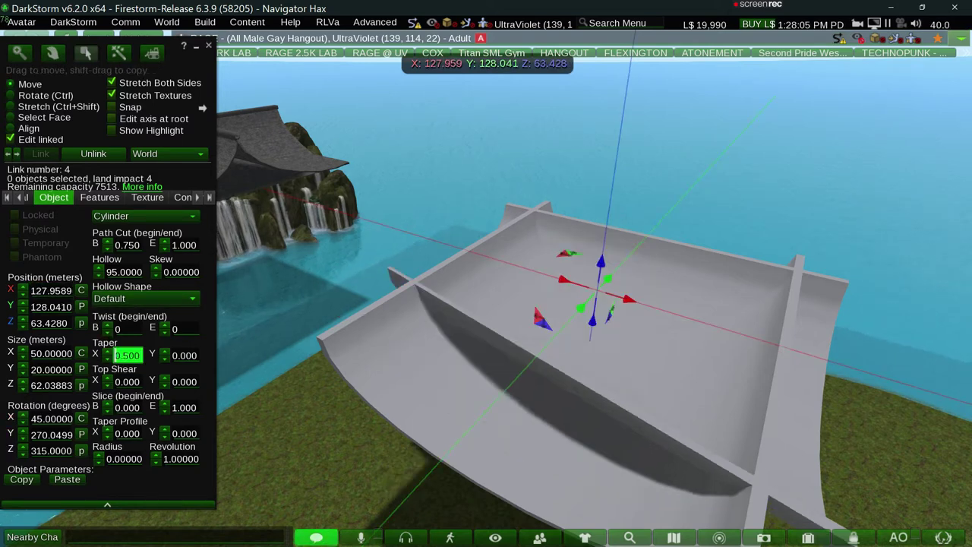
key(Tab)
text(0.500)
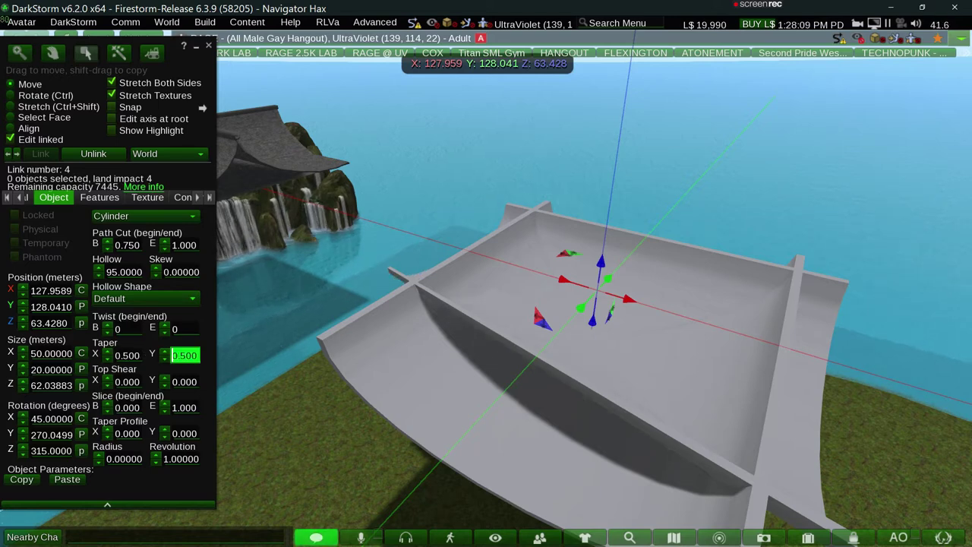
text(1)
key(Return)
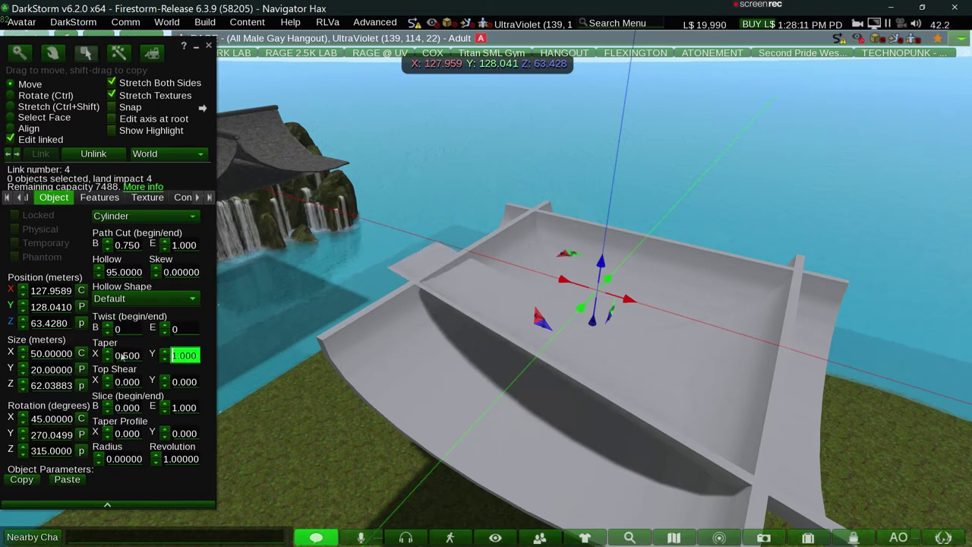
Clear the X taper, set Slice begin to 0.5, and lift the piece above the frame.
click(123, 357)
text(0.000)
key(Return)
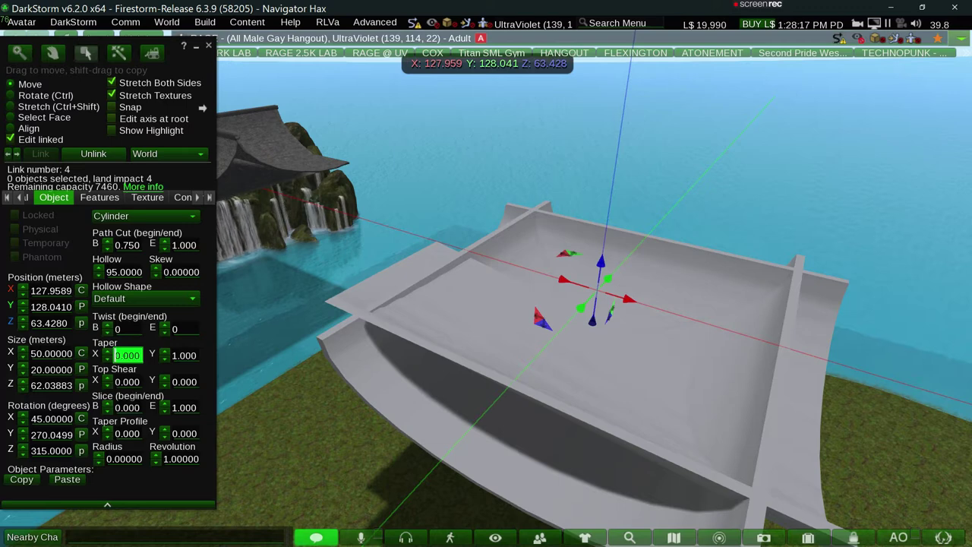
click(127, 408)
text(0.98)
key(Return)
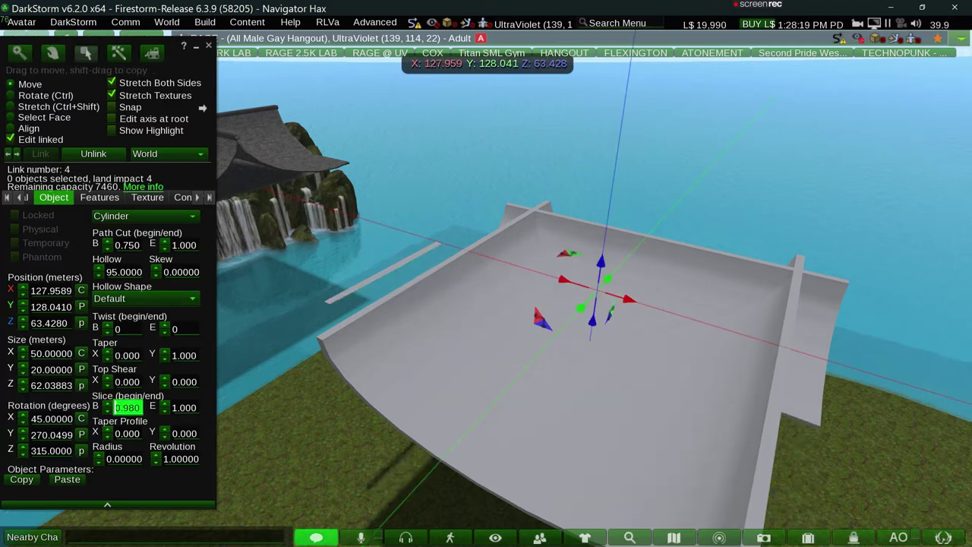
text(0)
key(Return)
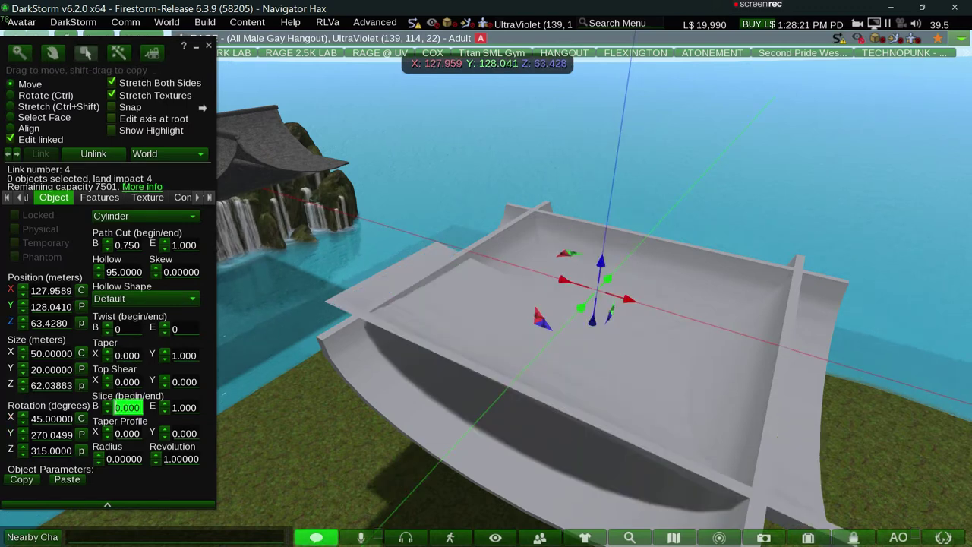
text(0.500)
key(Return)
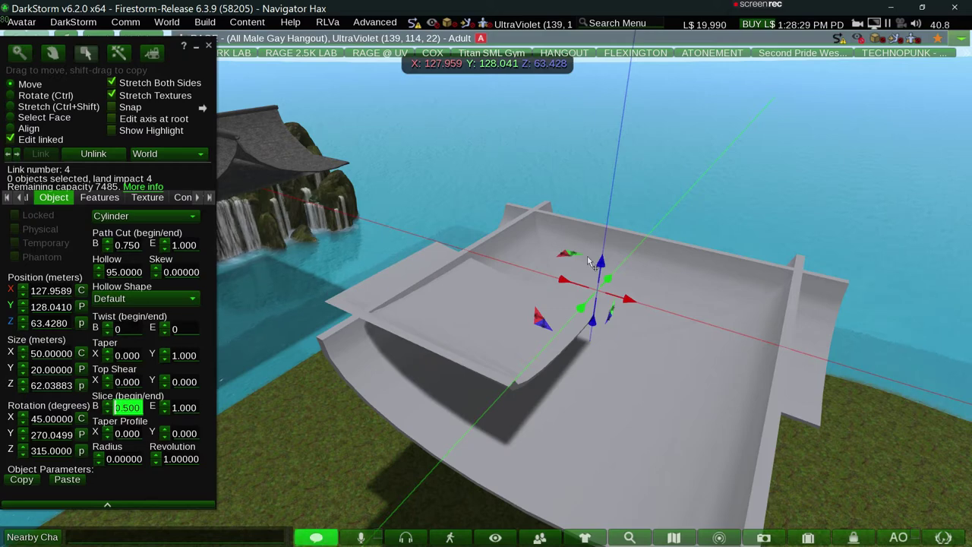
drag(600, 262, 510, 181)
alt+drag(482, 287, 486, 298)
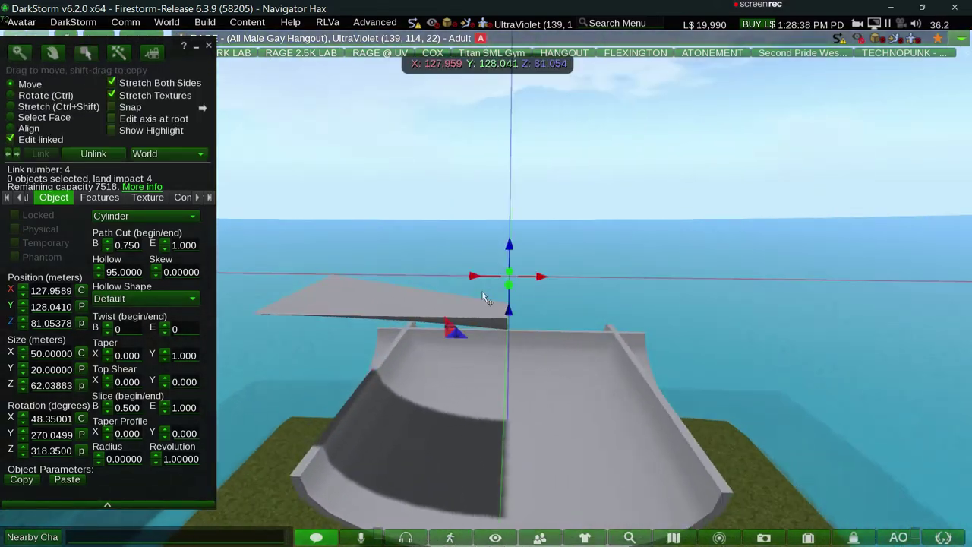
Try removing the slab's path cut, then restore it to 0.75.
click(122, 244)
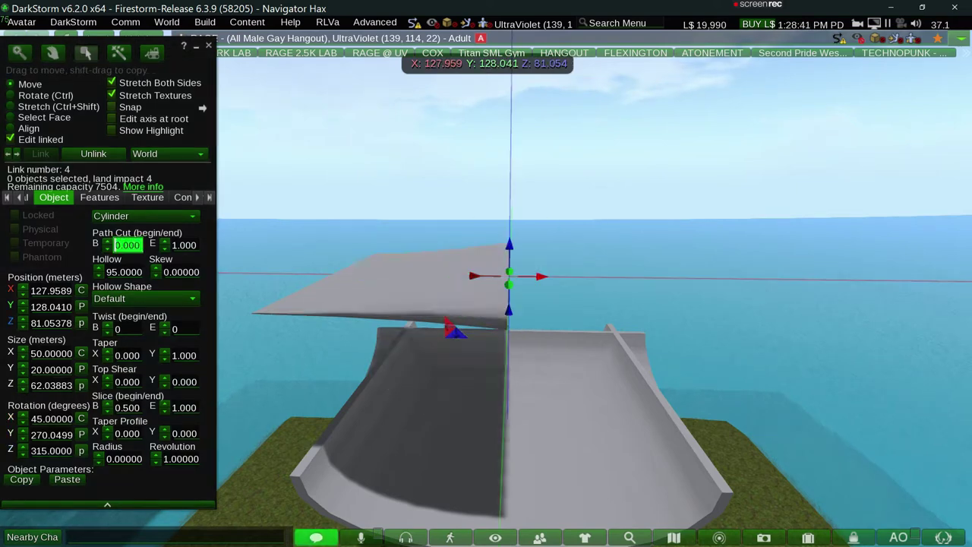
key(Return)
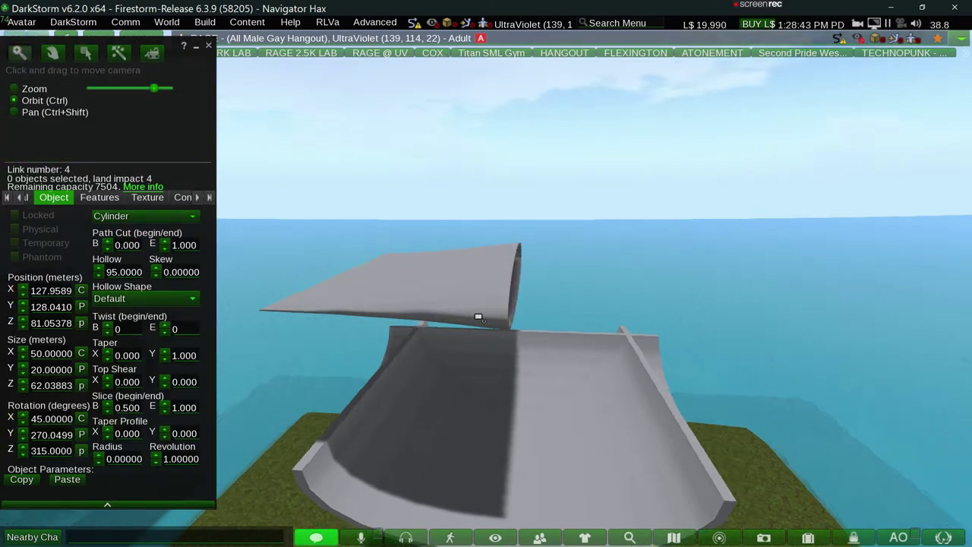
ctrl+alt+drag(473, 319, 480, 323)
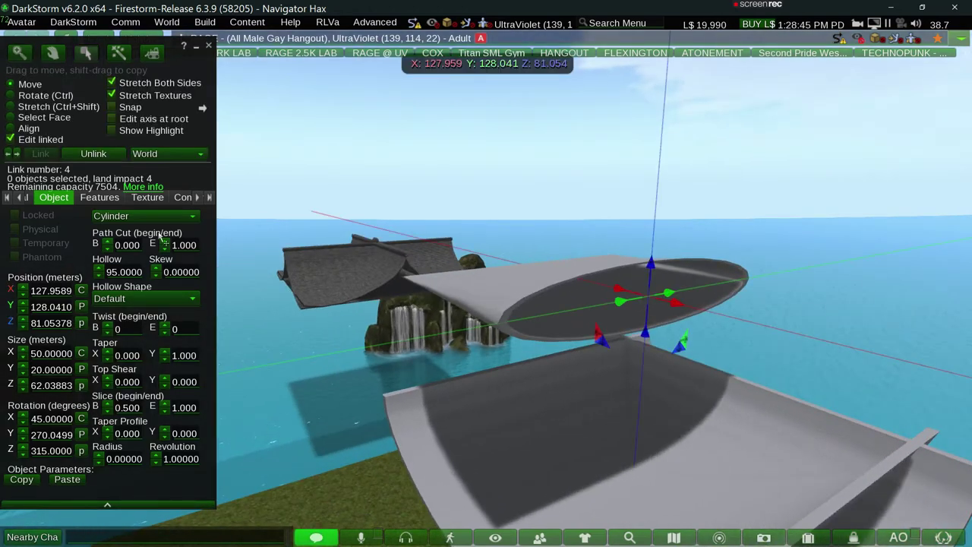
click(107, 248)
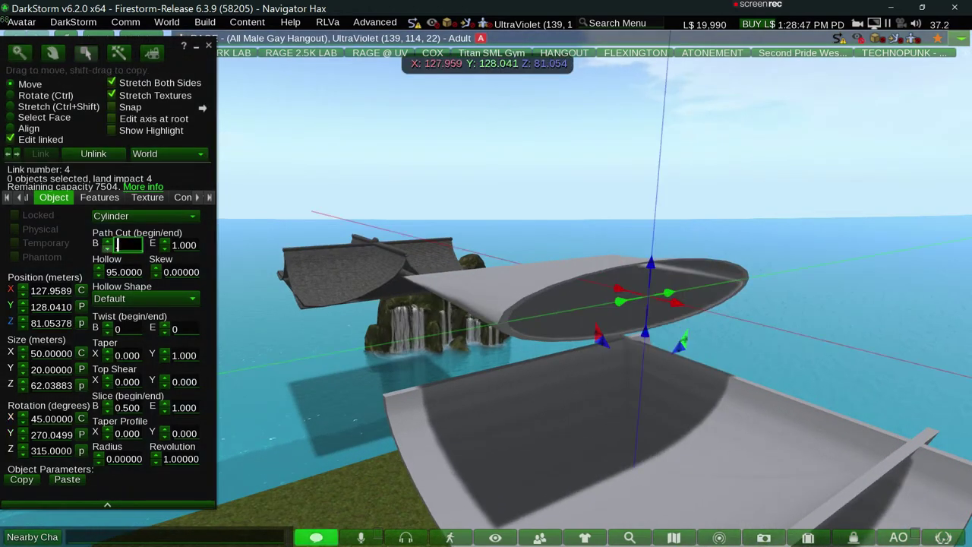
text(.75)
key(Return)
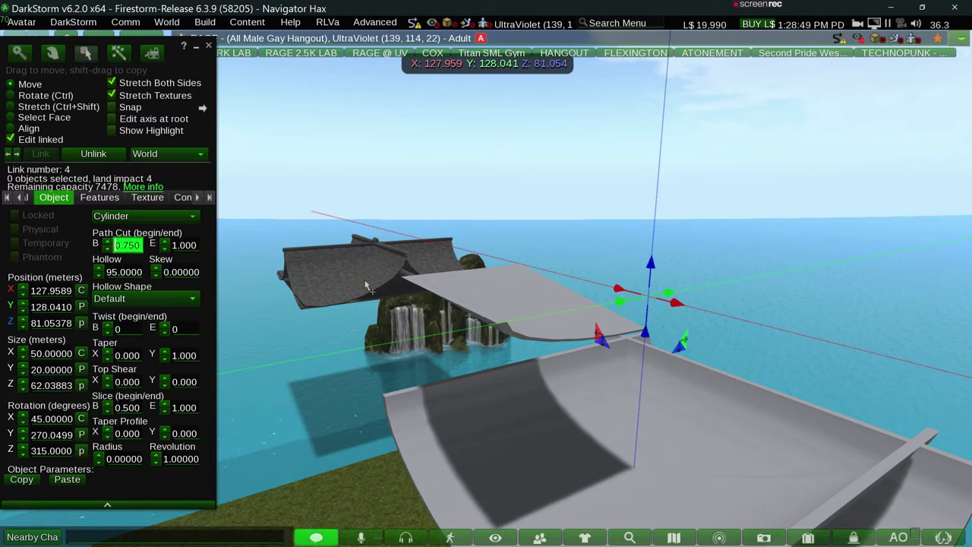
View the finished roofed building and reselect the thin flat slab.
key(alt)
ctrl+alt+shift+drag(488, 289, 487, 290)
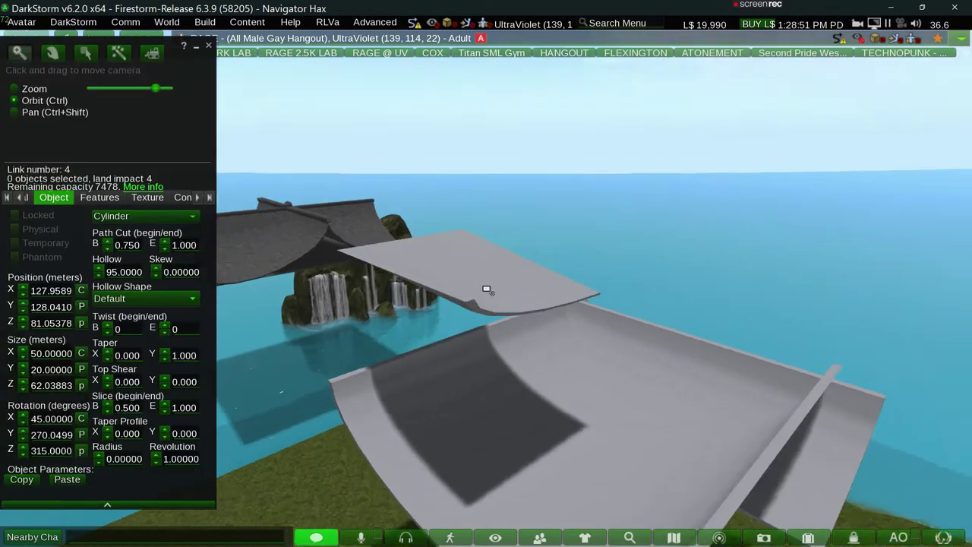
alt+click(249, 266)
alt+drag(477, 289, 480, 296)
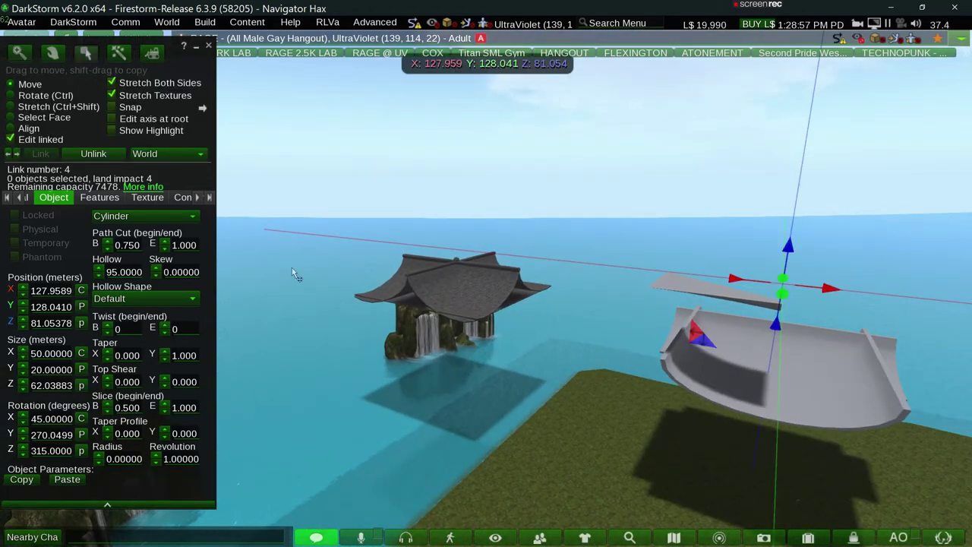
click(693, 392)
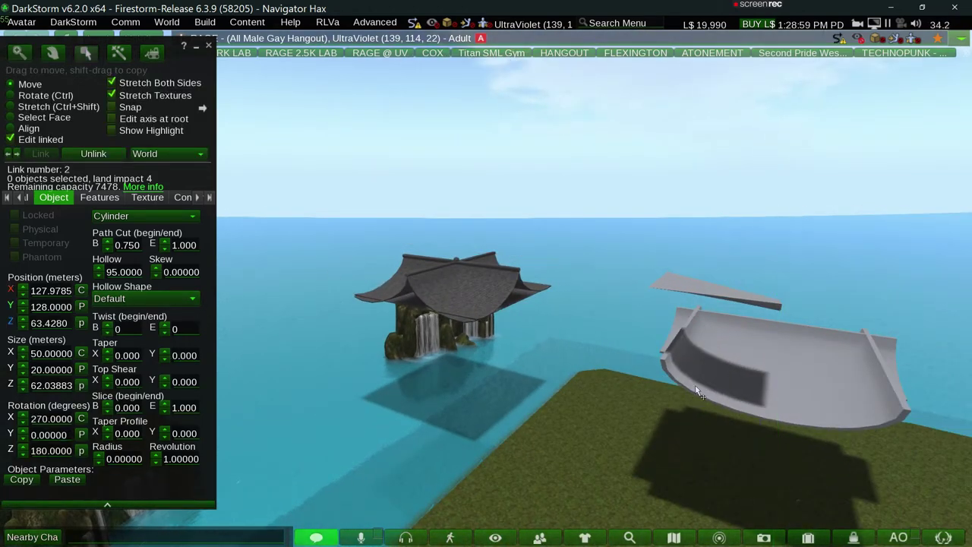
click(726, 288)
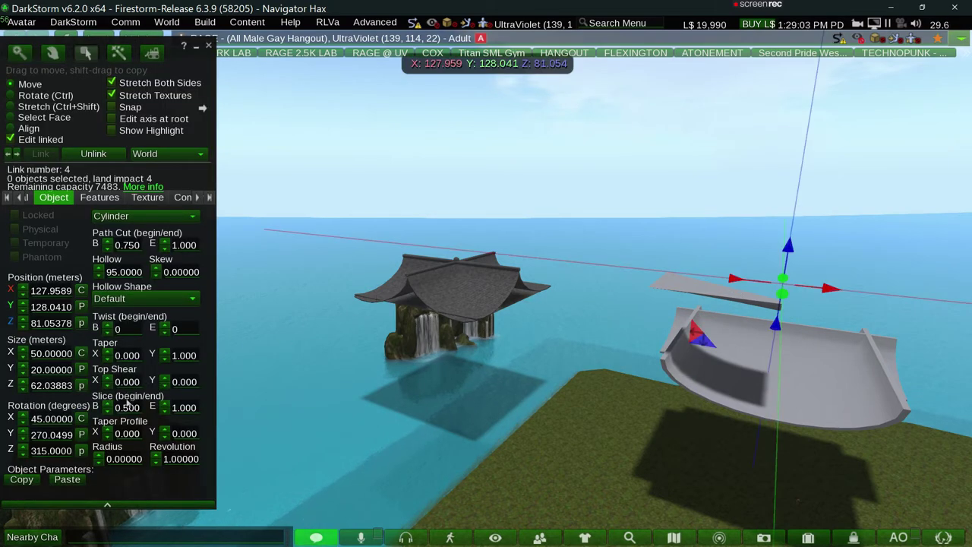
Reset the slab's slice begin so it becomes a full-length curved blade.
click(126, 407)
key(ctrl+a)
text(0)
key(Return)
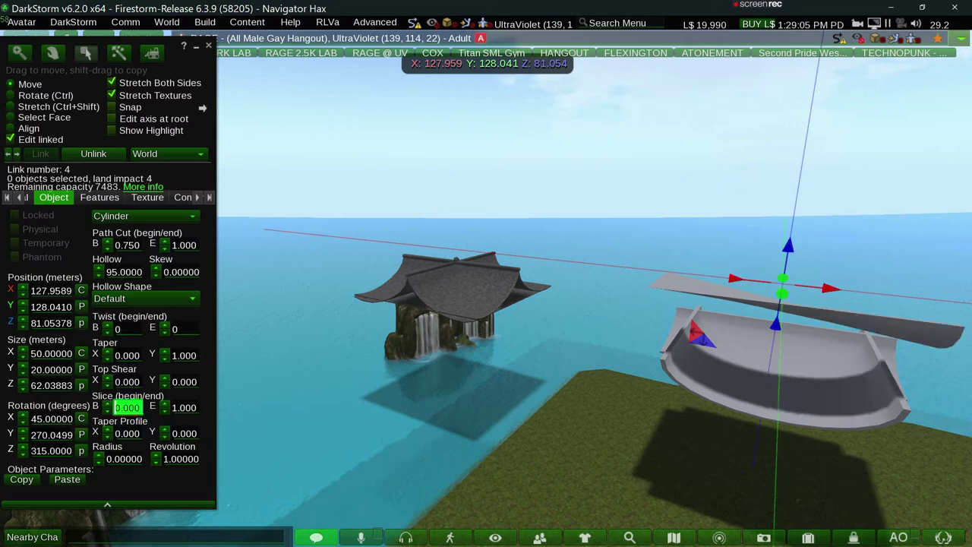
key(alt)
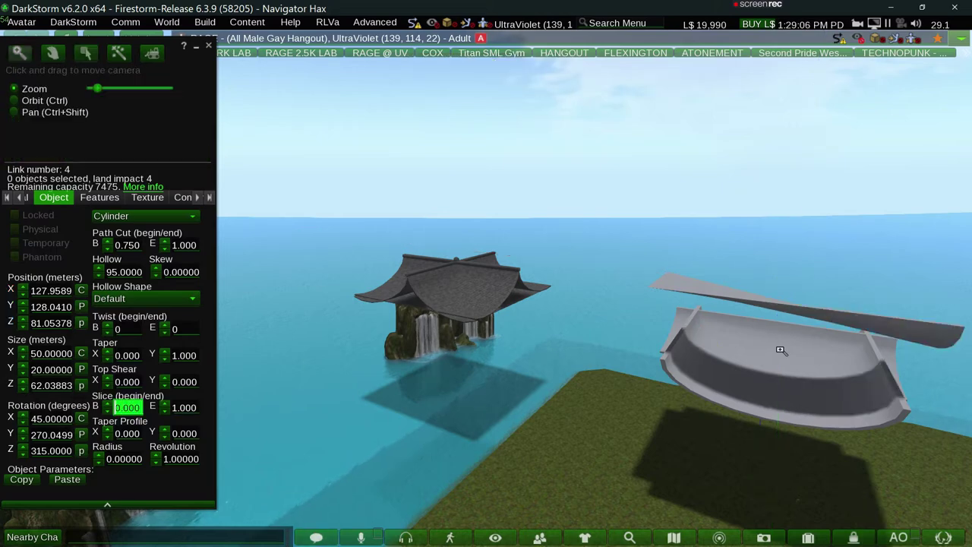
mouse_move(781, 350)
alt+mouse_down()
mouse_move(480, 302)
mouse_move(545, 272)
alt+mouse_up()
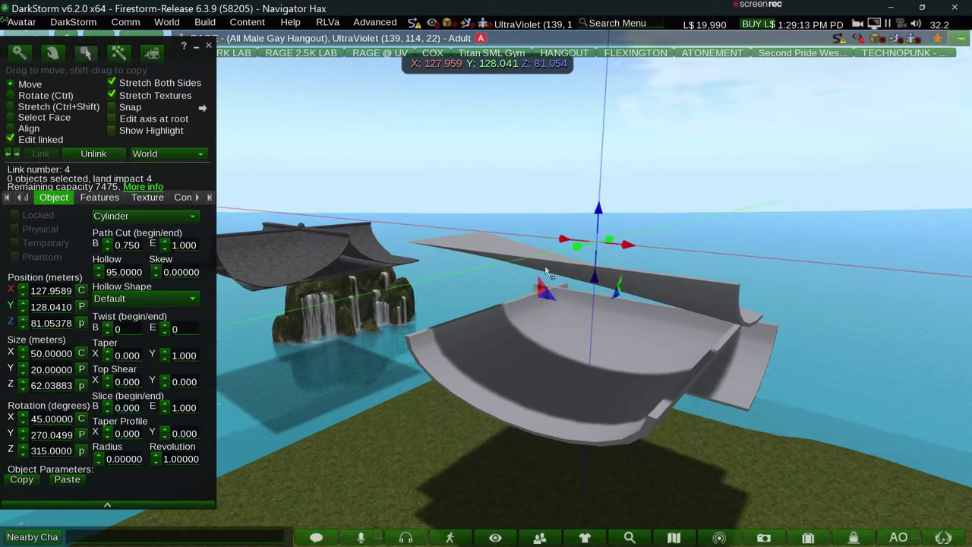
Delete the flat upper panel and unlink the curved roof set.
click(545, 272)
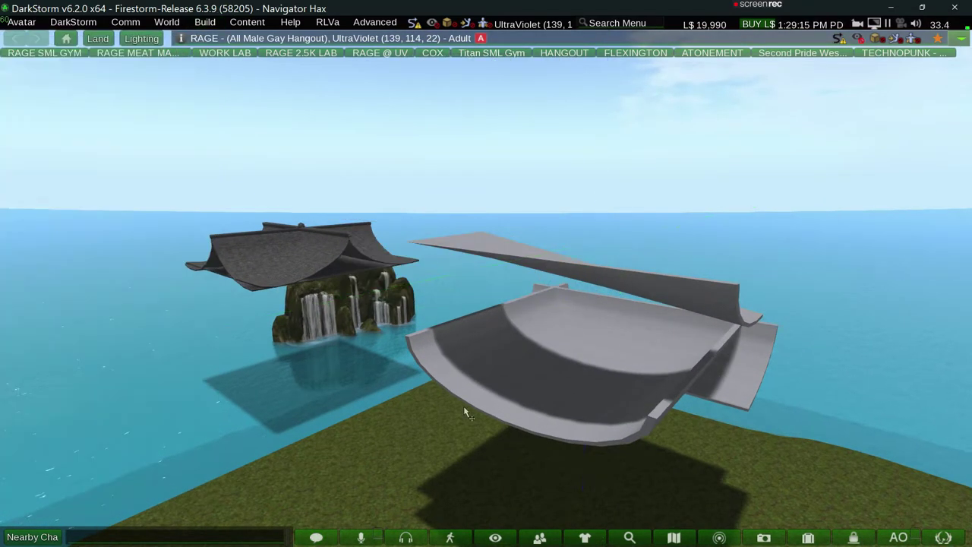
right_click(625, 280)
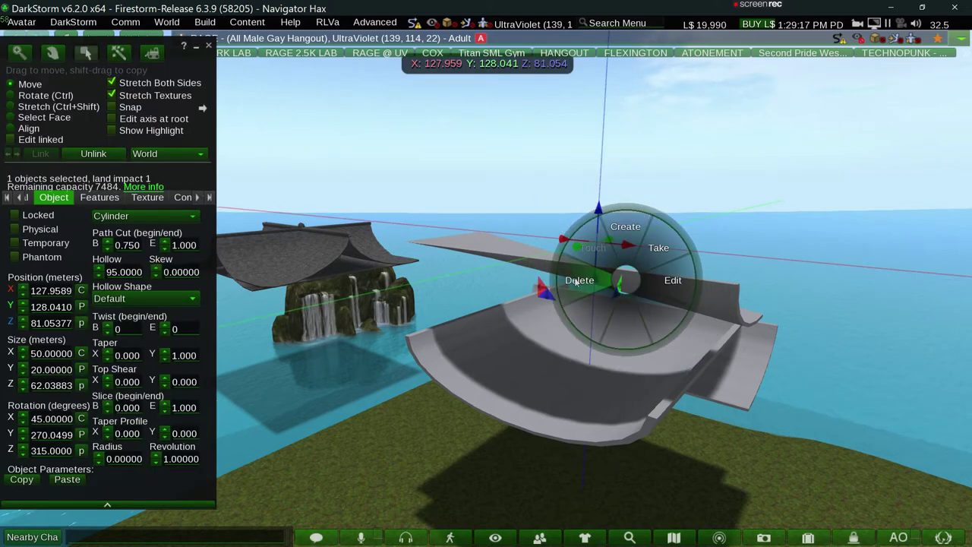
click(577, 283)
click(569, 364)
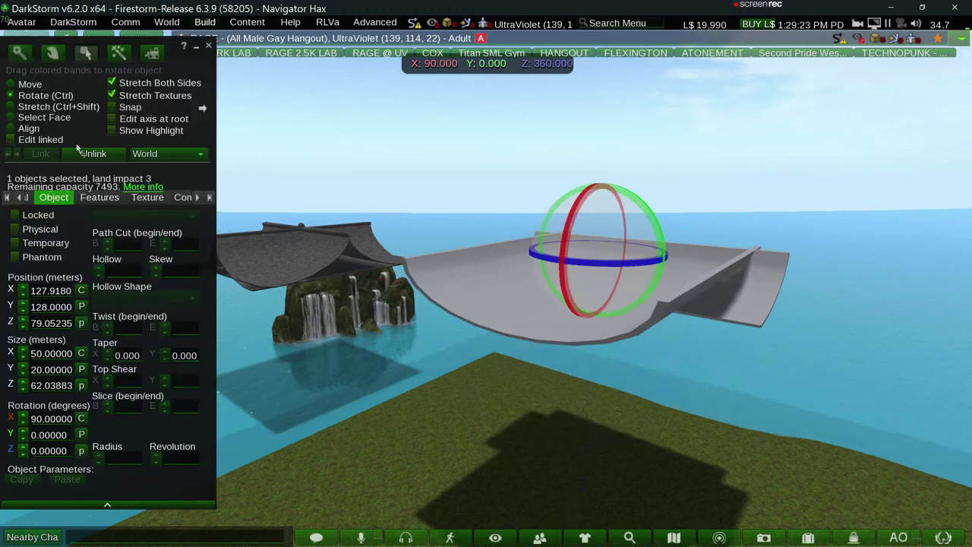
click(735, 511)
click(657, 392)
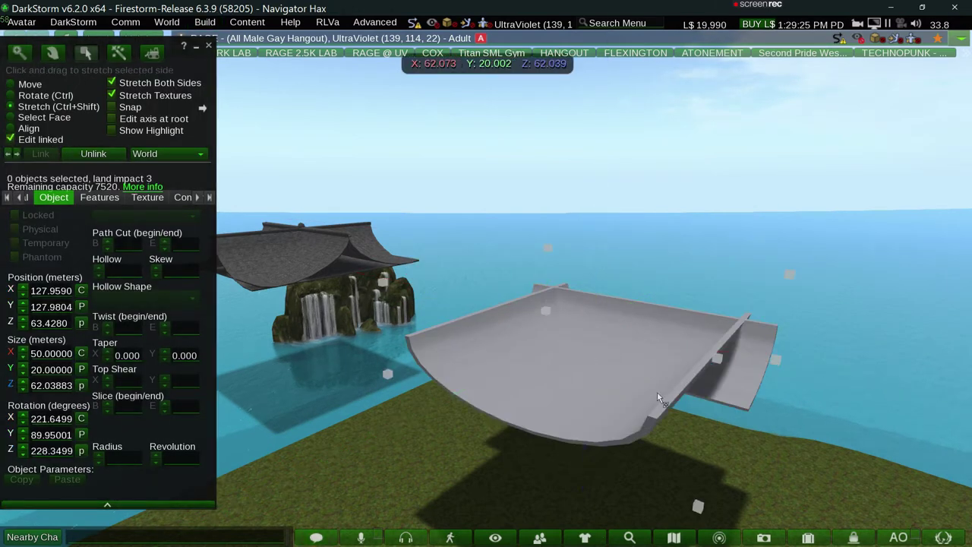
key(ctrl+shift+l)
key(Return)
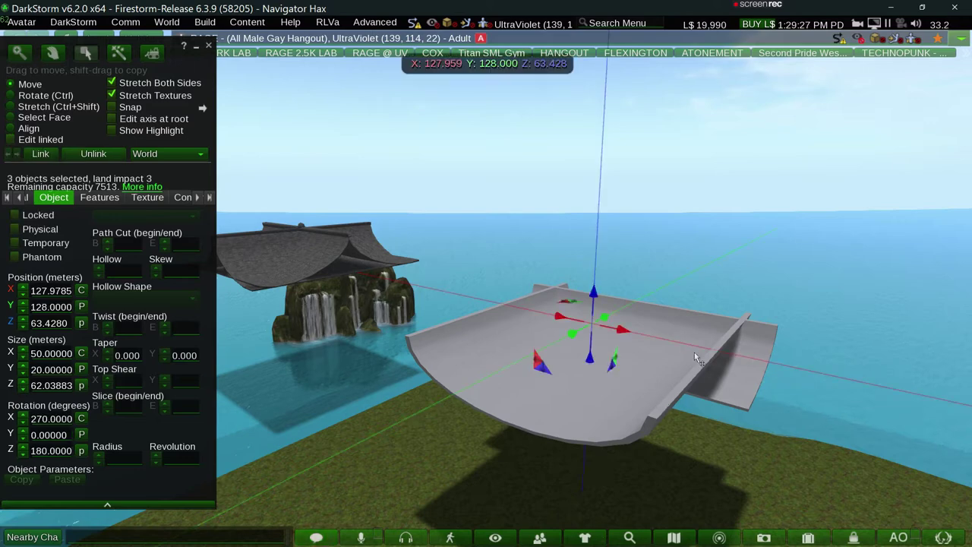
Lift the overlapping stray piece out and delete it.
click(682, 272)
click(692, 336)
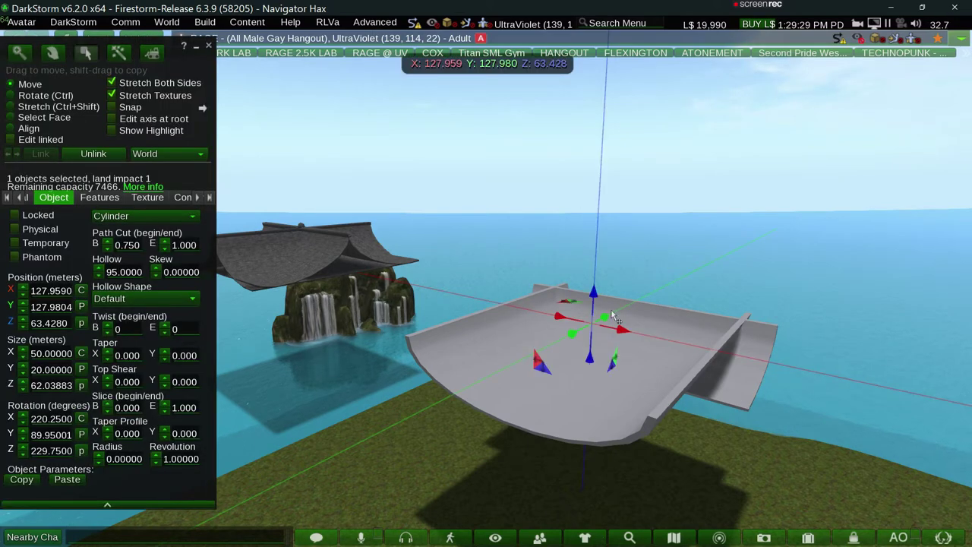
drag(604, 301, 599, 198)
right_click(709, 240)
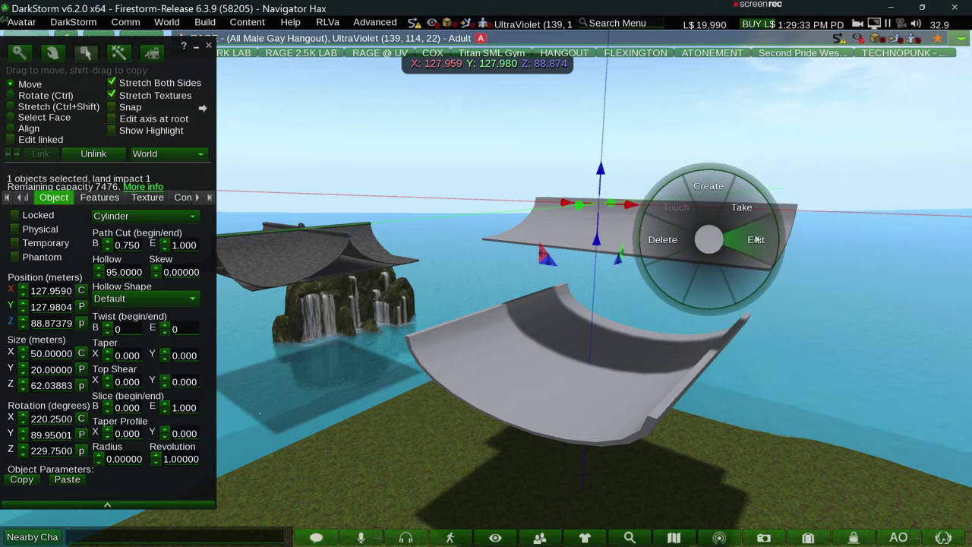
click(670, 247)
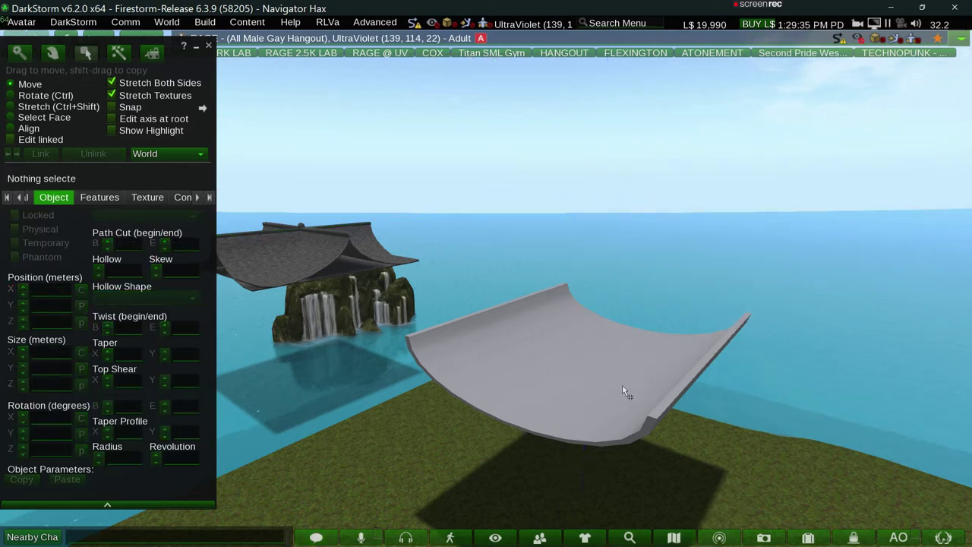
Shift-drag a copy of the curved panel out sideways along X.
click(630, 394)
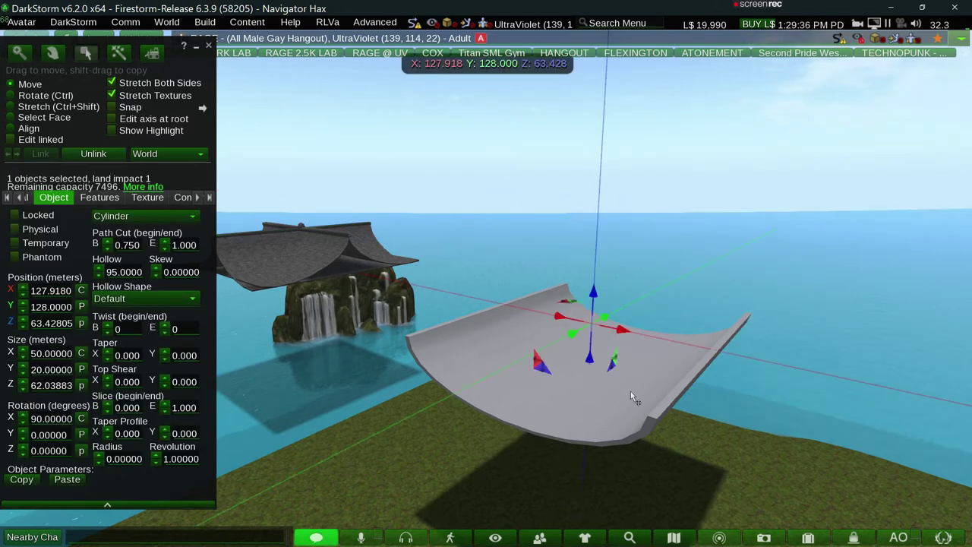
click(67, 154)
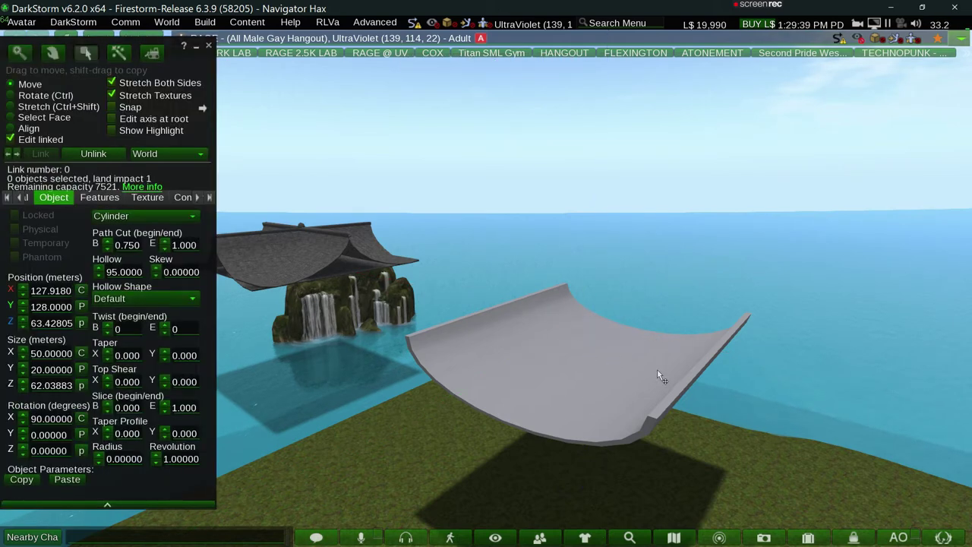
click(659, 376)
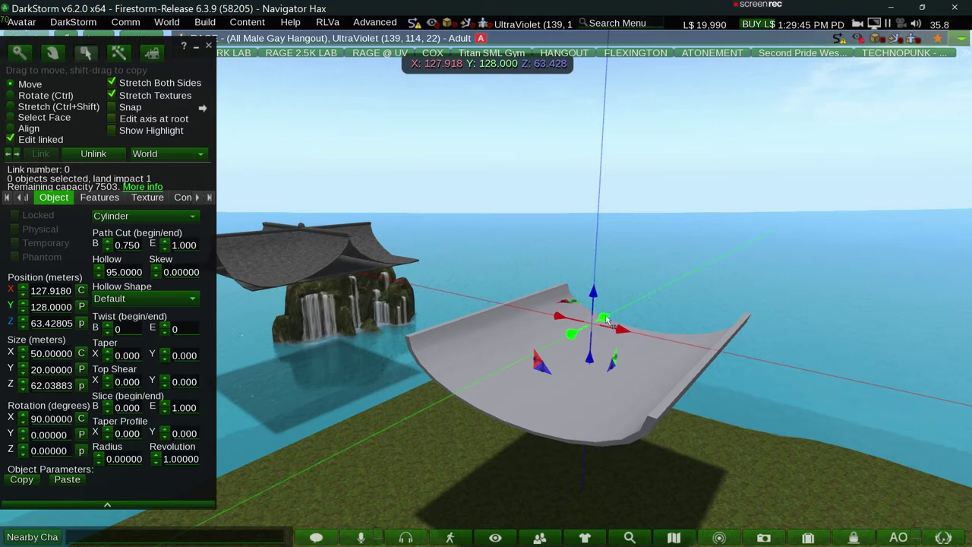
key(ctrl)
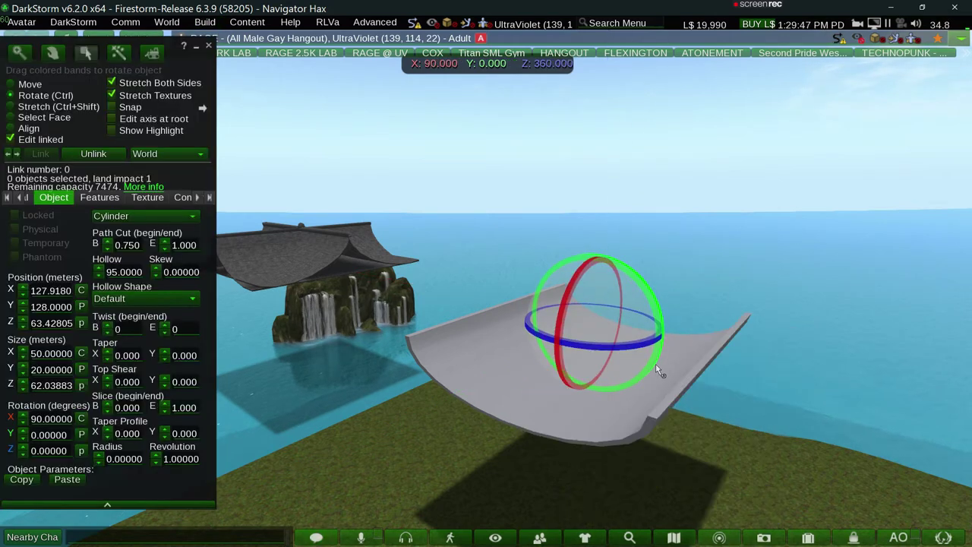
key(ctrl)
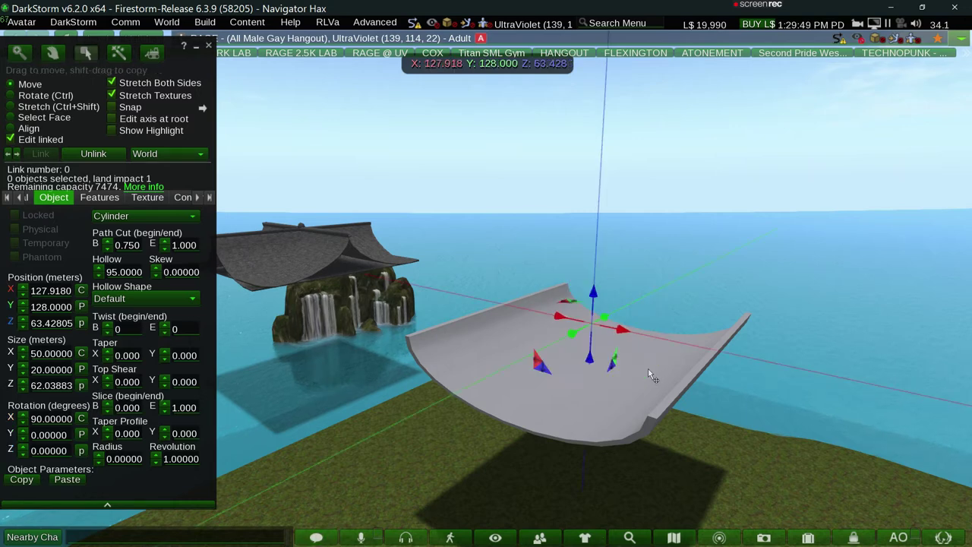
mouse_move(627, 339)
mouse_down()
mouse_move(454, 303)
mouse_move(470, 299)
mouse_up()
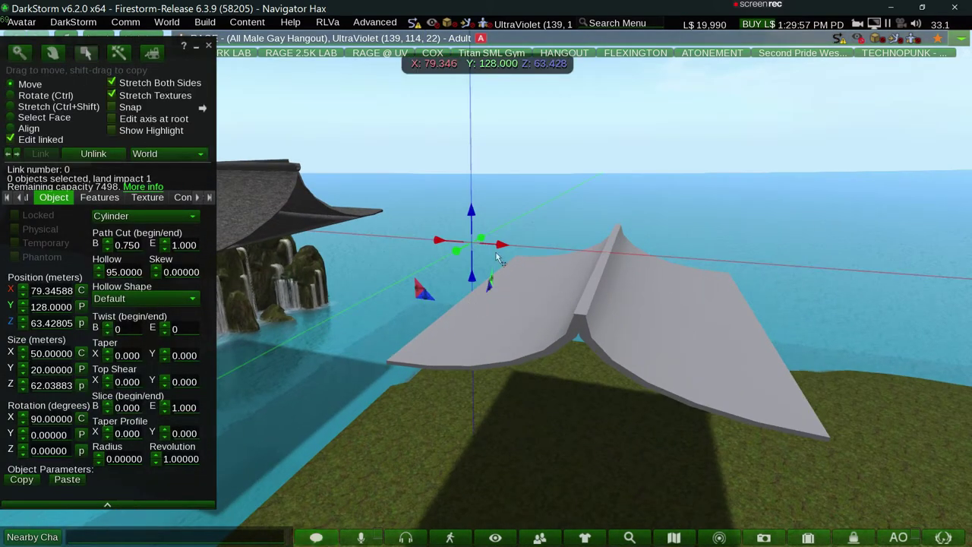
mouse_move(501, 256)
mouse_down()
mouse_move(494, 249)
mouse_move(502, 253)
mouse_up()
Rotate the other wing panel and slide it along X away from centre.
click(651, 334)
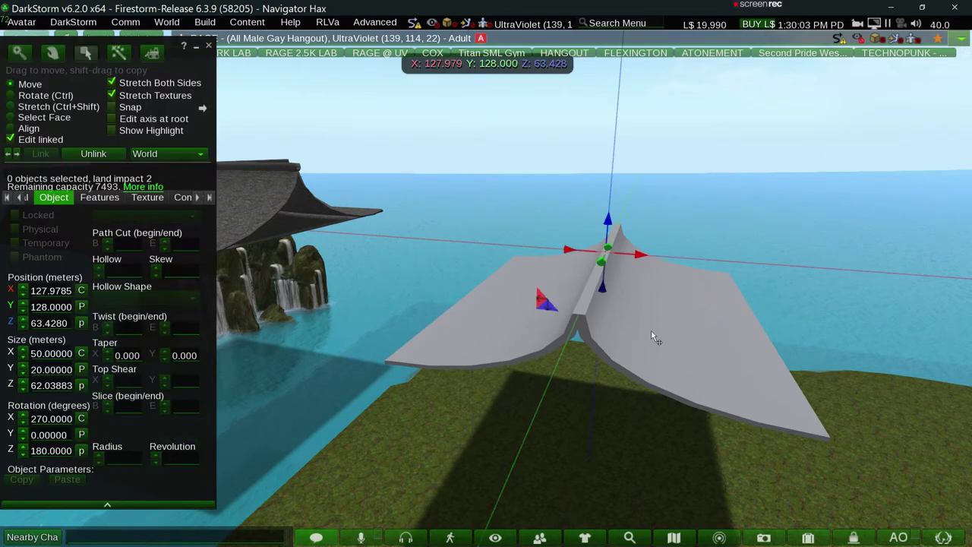
key(ctrl)
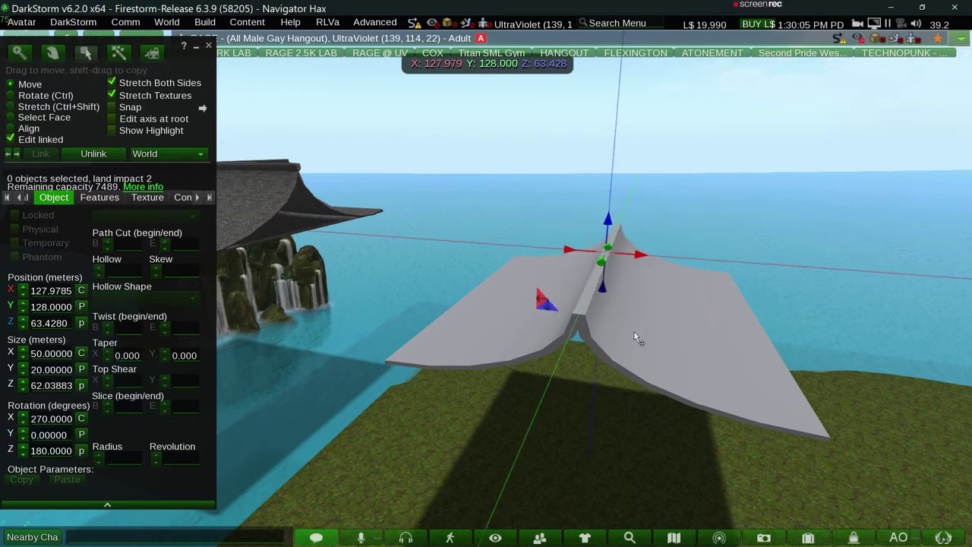
click(33, 291)
key(ctrl+a)
text(1)
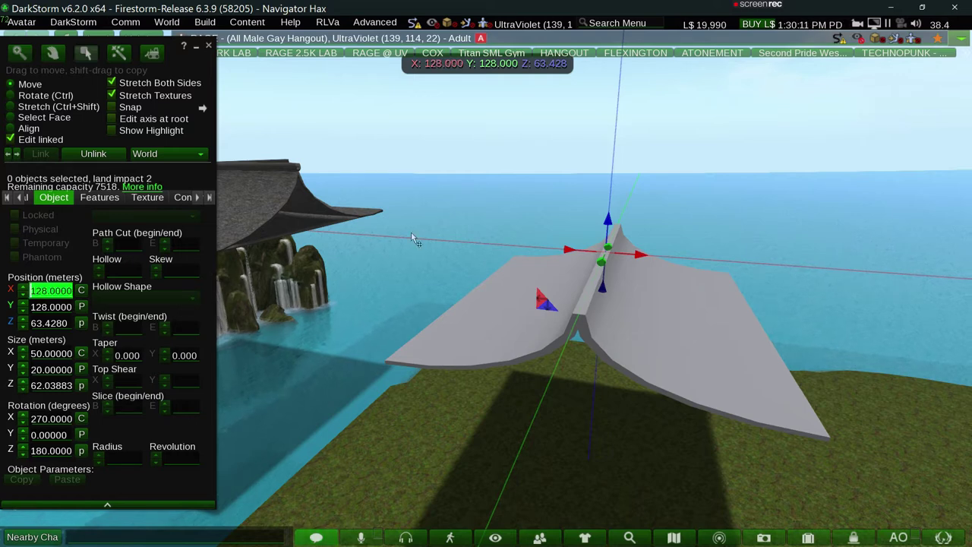
click(33, 140)
key(ctrl)
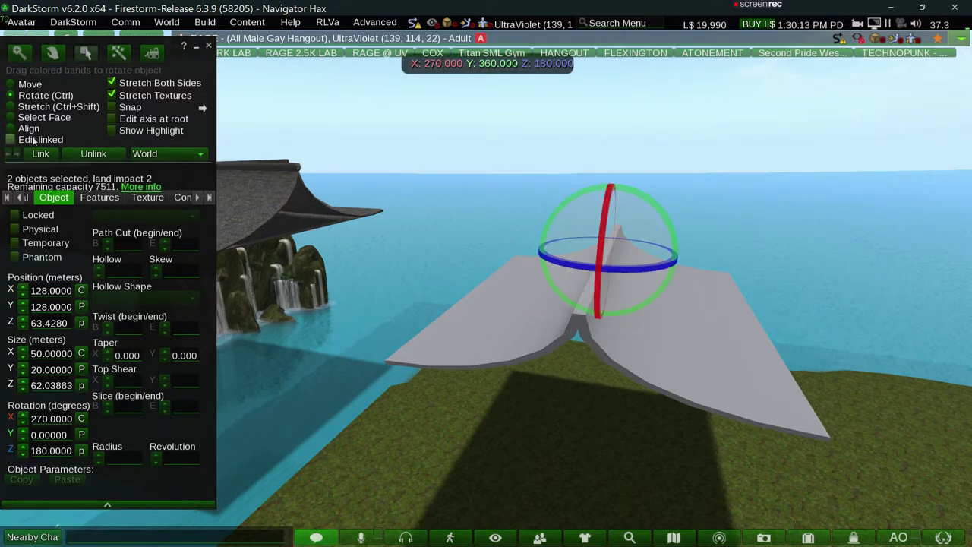
click(50, 290)
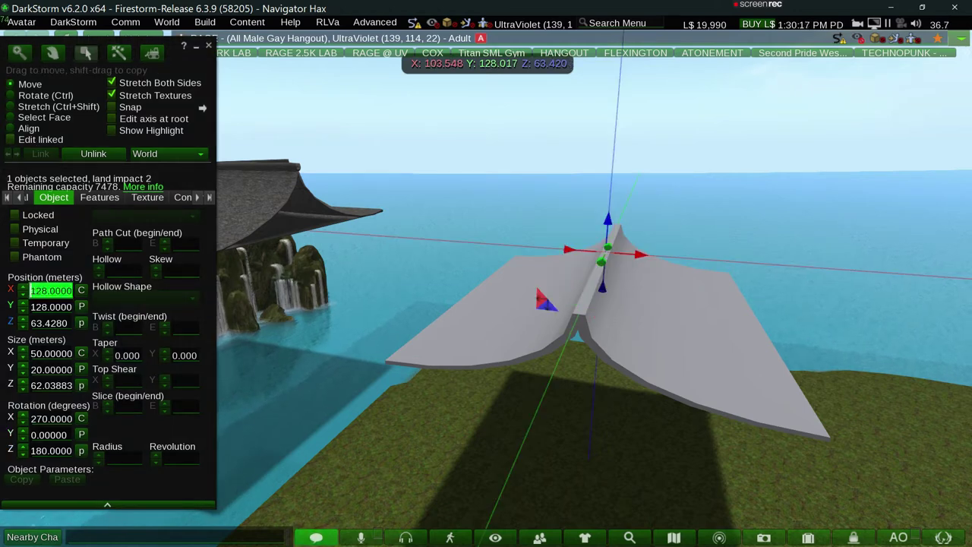
key(Tab)
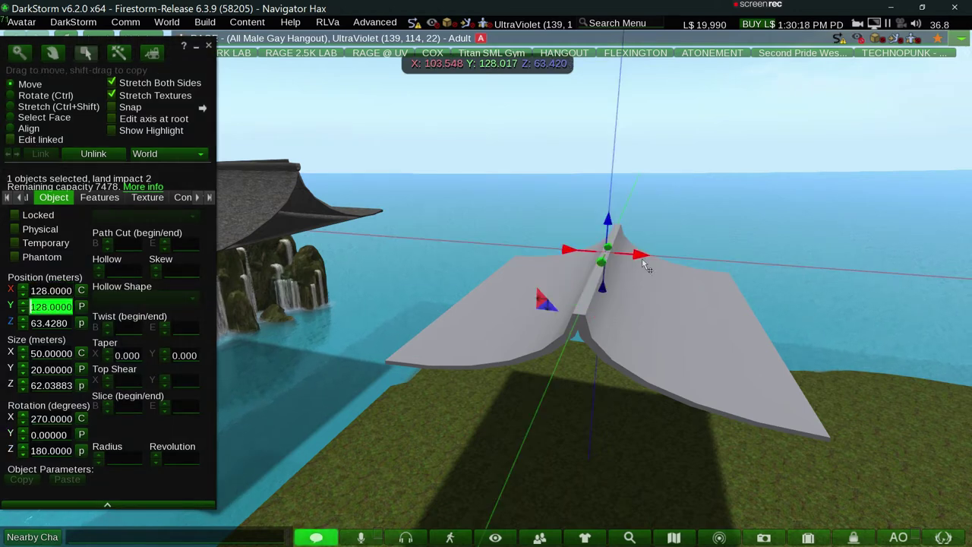
drag(642, 264, 778, 300)
click(518, 432)
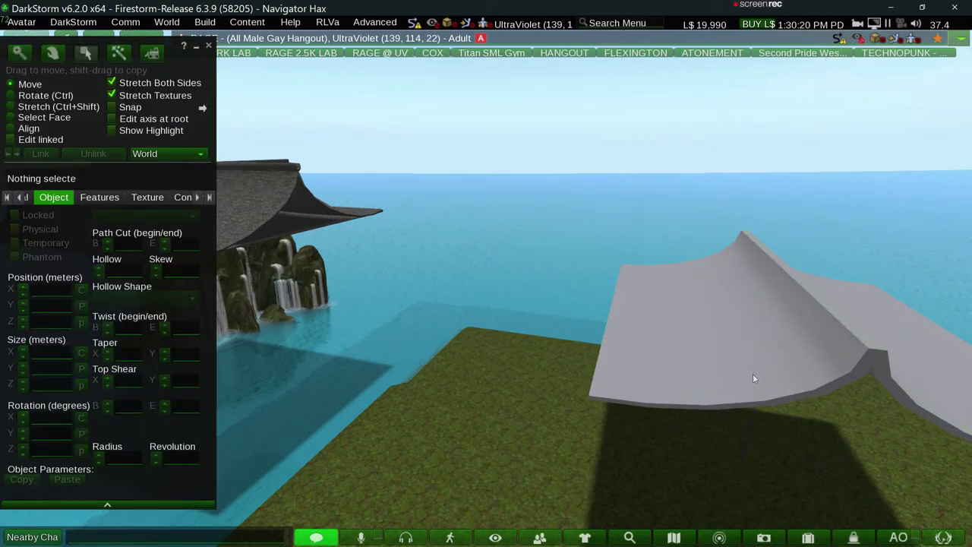
Set the wing's Position X to 128 using the root edit axis, then close Build.
right_click(754, 379)
click(741, 459)
click(797, 379)
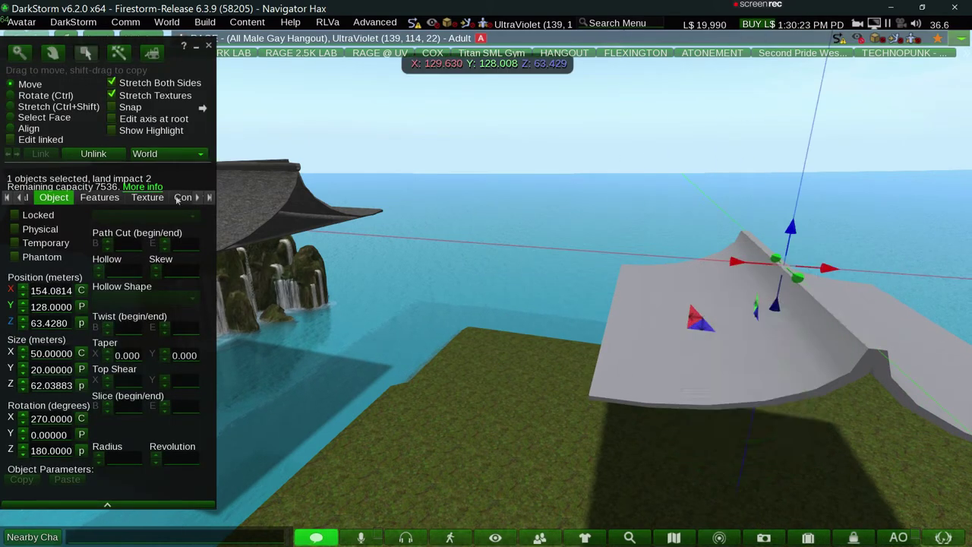
click(143, 120)
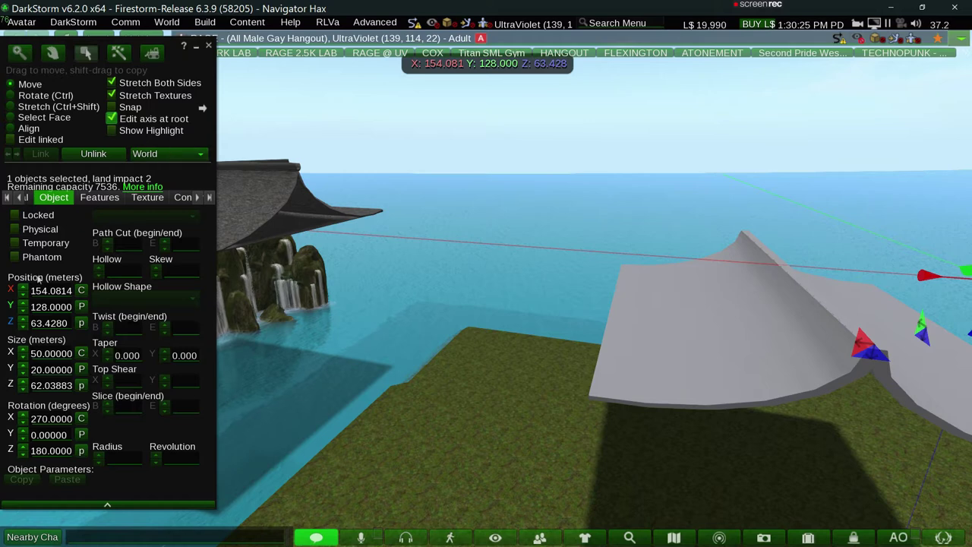
text(128)
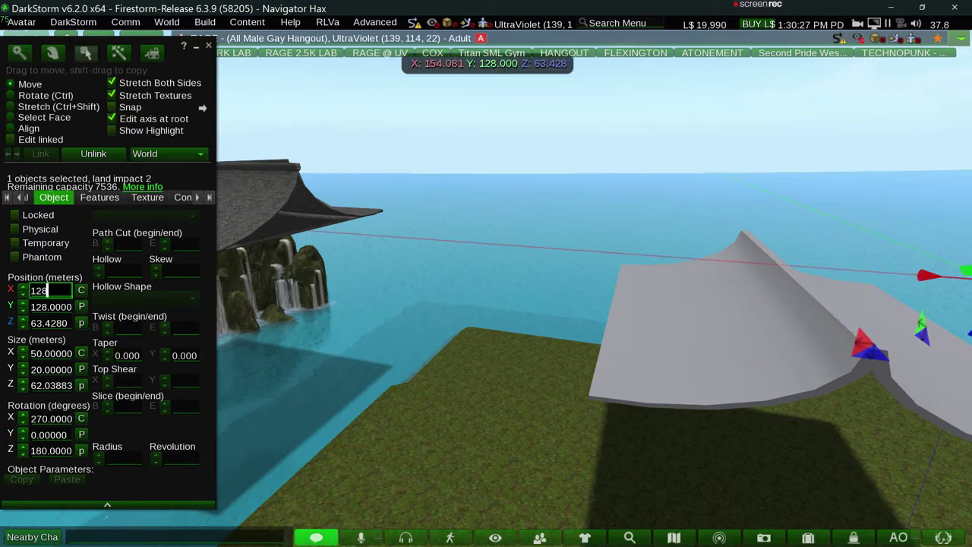
key(Return)
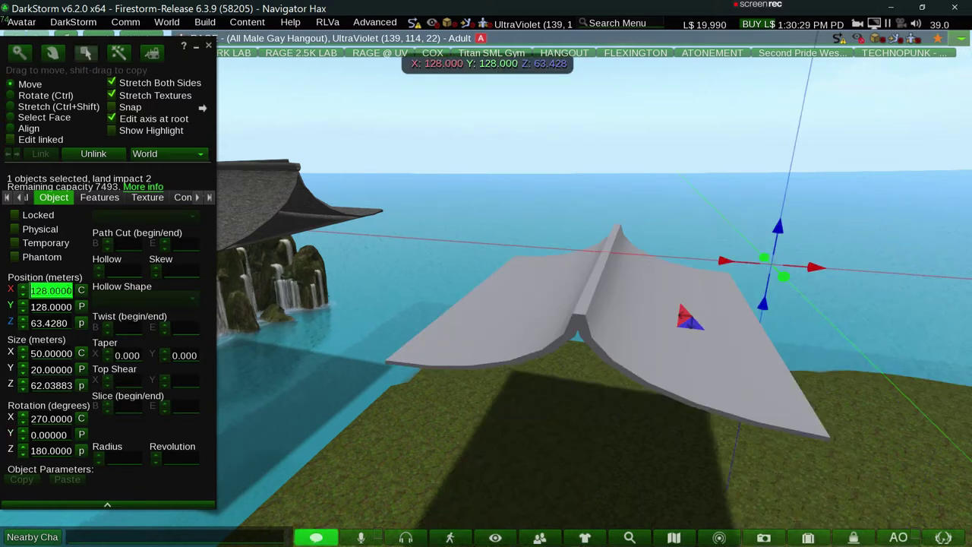
click(111, 118)
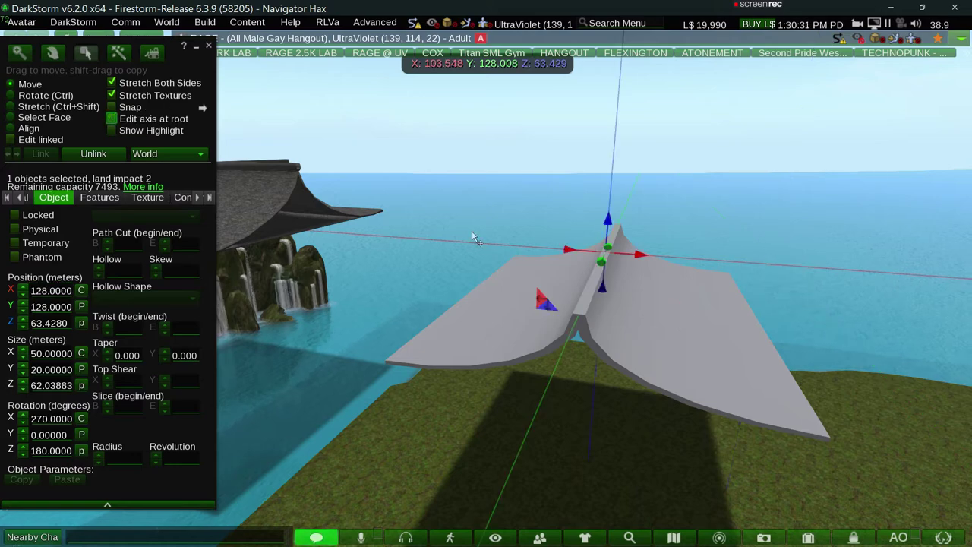
click(555, 340)
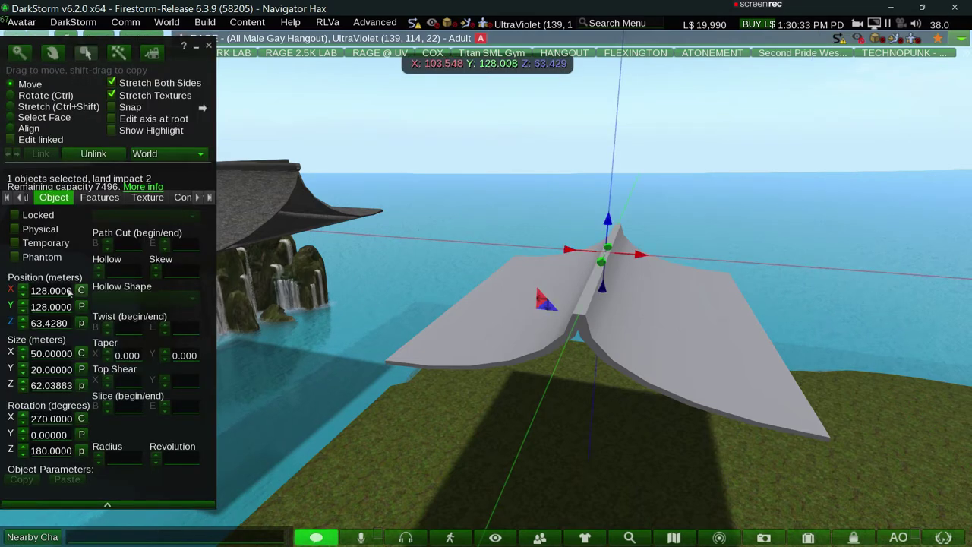
key(ctrl+b)
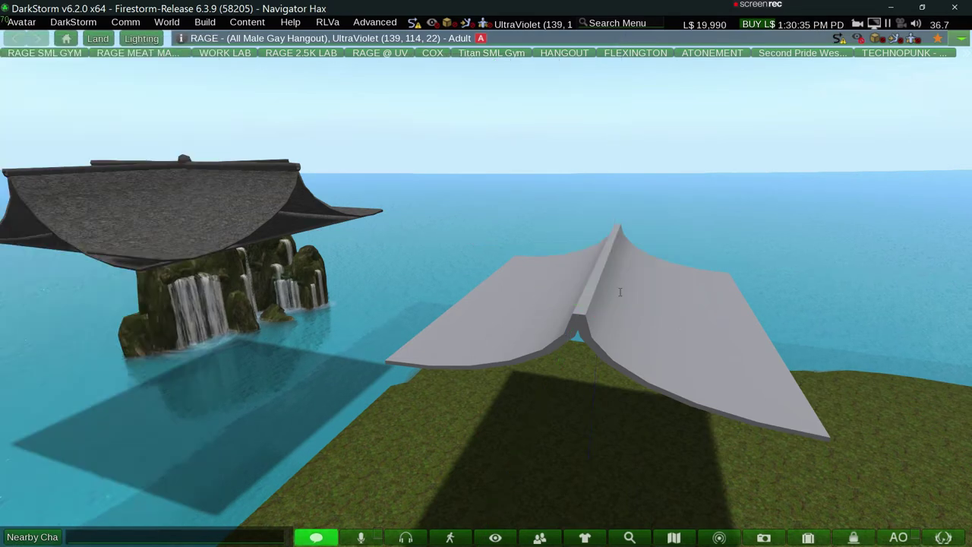
key(Escape)
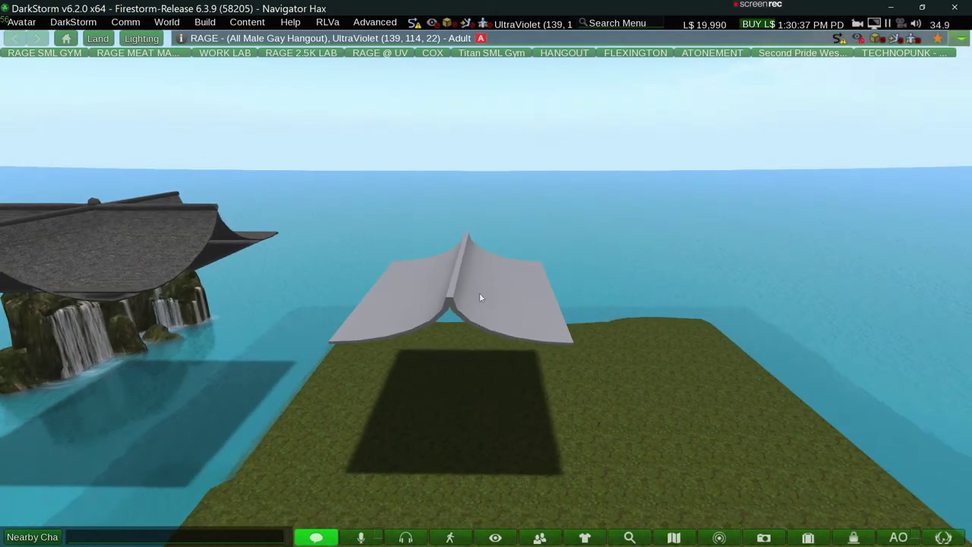
right_click(479, 292)
click(456, 350)
click(497, 293)
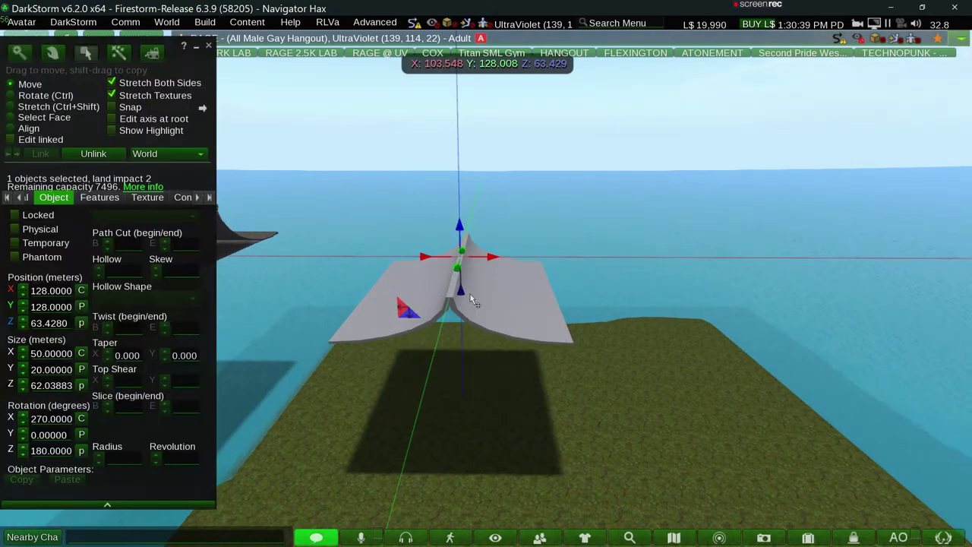
drag(488, 259, 553, 278)
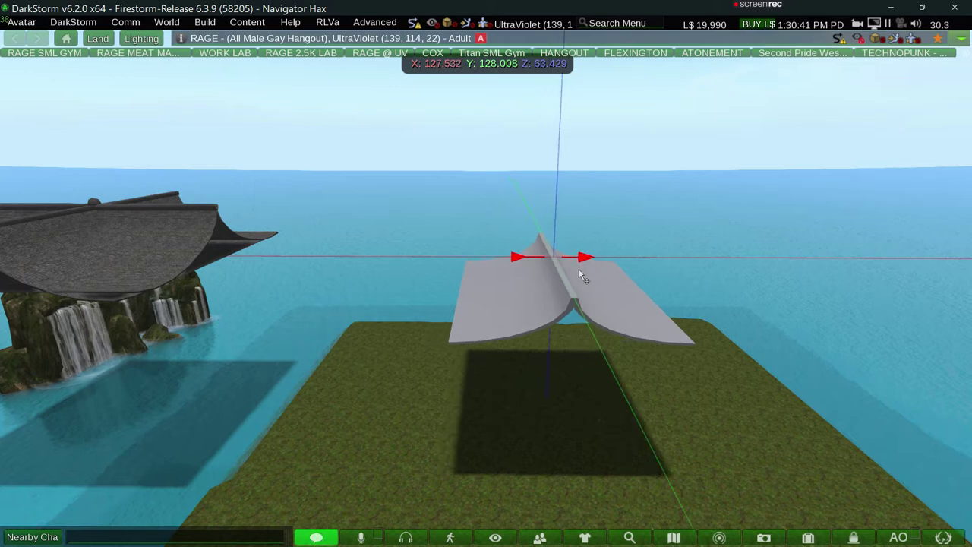
mouse_move(564, 234)
shift+mouse_down()
mouse_move(545, 228)
mouse_move(650, 278)
shift+mouse_up()
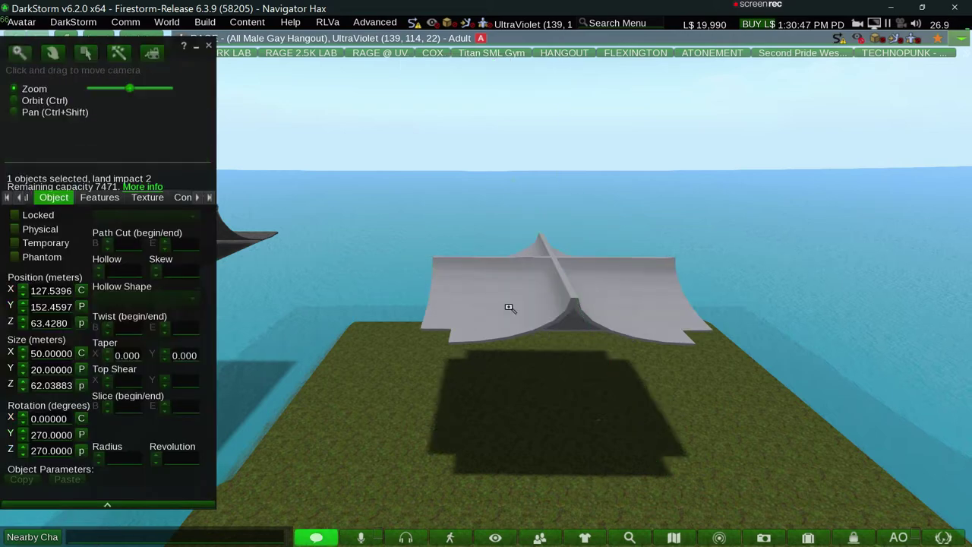
alt+drag(510, 309, 479, 290)
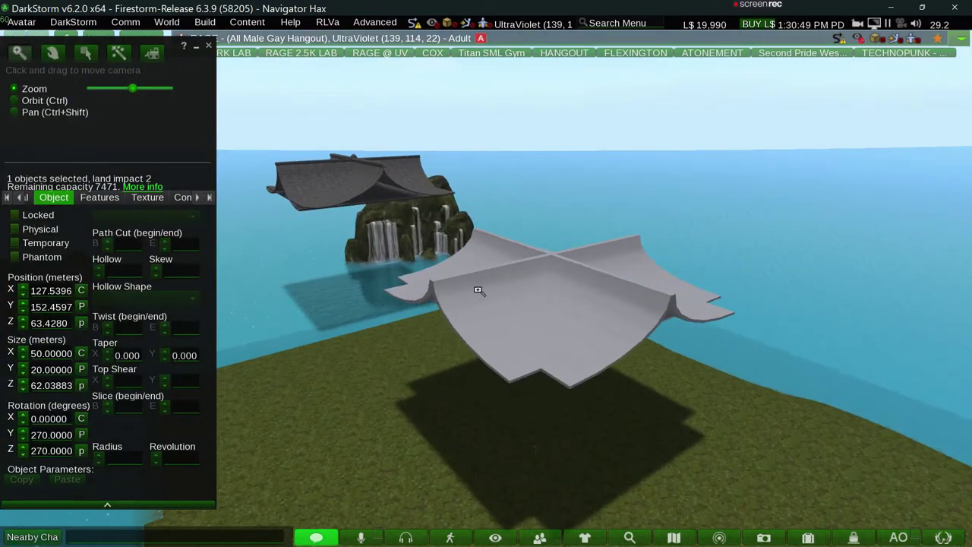
ctrl+alt+drag(362, 229, 486, 289)
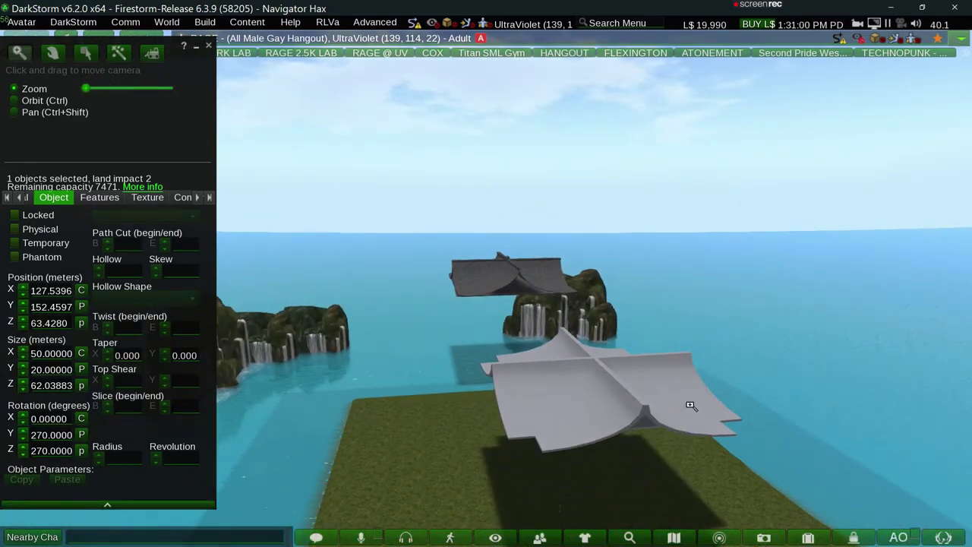
ctrl+alt+drag(690, 406, 490, 295)
Apply a dark shingle texture from Inventory to the grey cross roof.
click(501, 421)
key(ctrl)
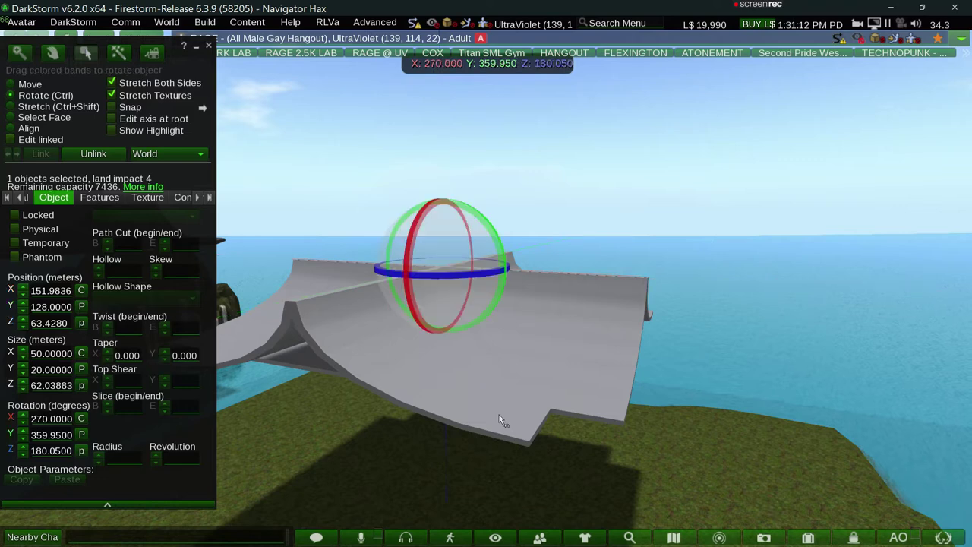
key(ctrl+i)
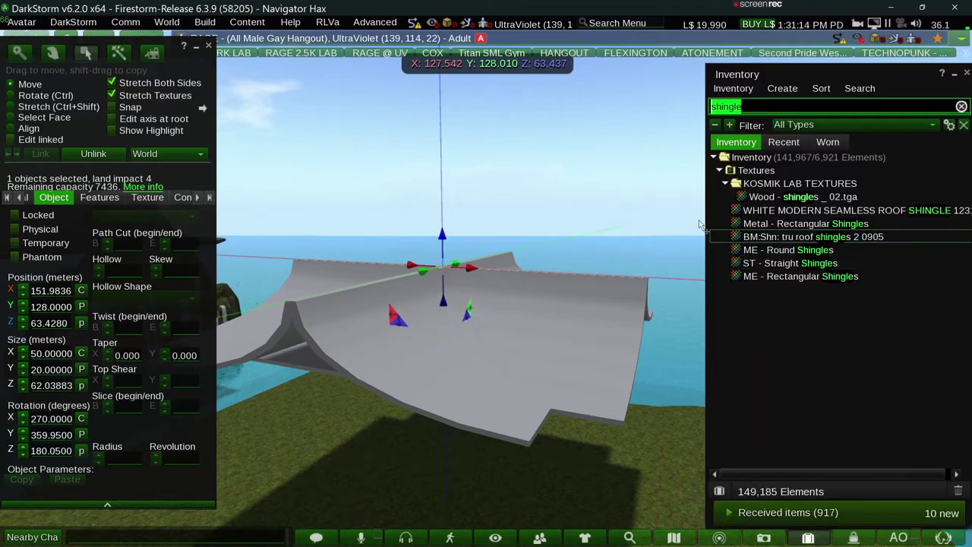
drag(736, 237, 17, 315)
click(140, 196)
key(ctrl+i)
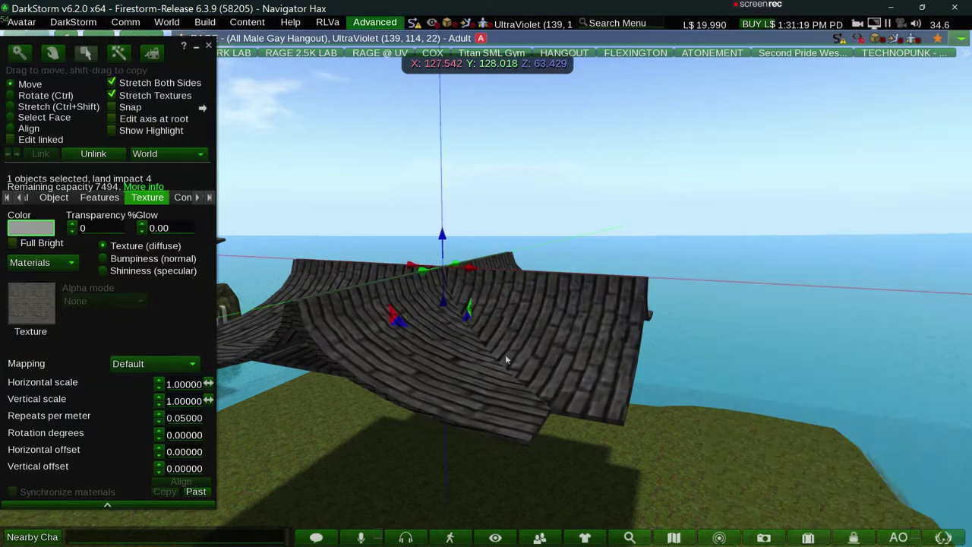
alt+click(478, 294)
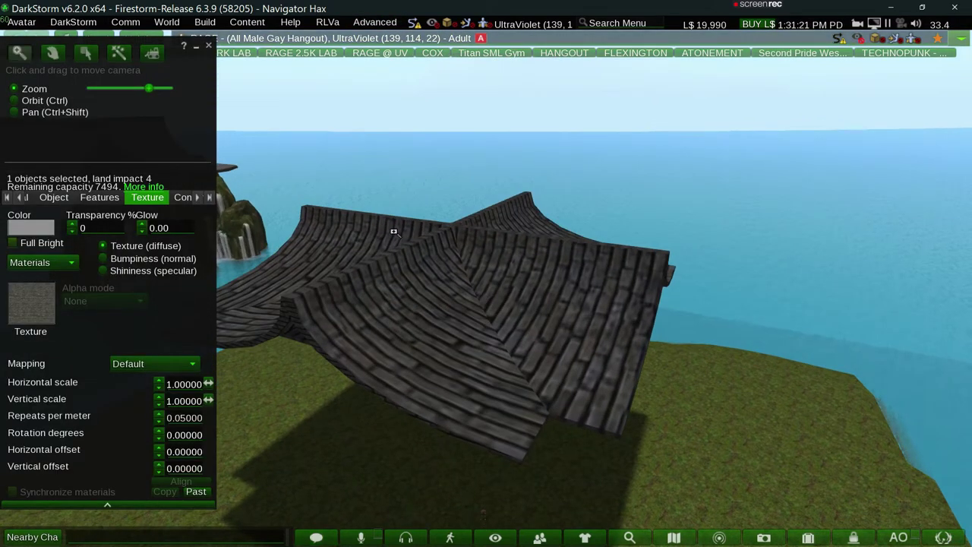
drag(393, 227, 493, 290)
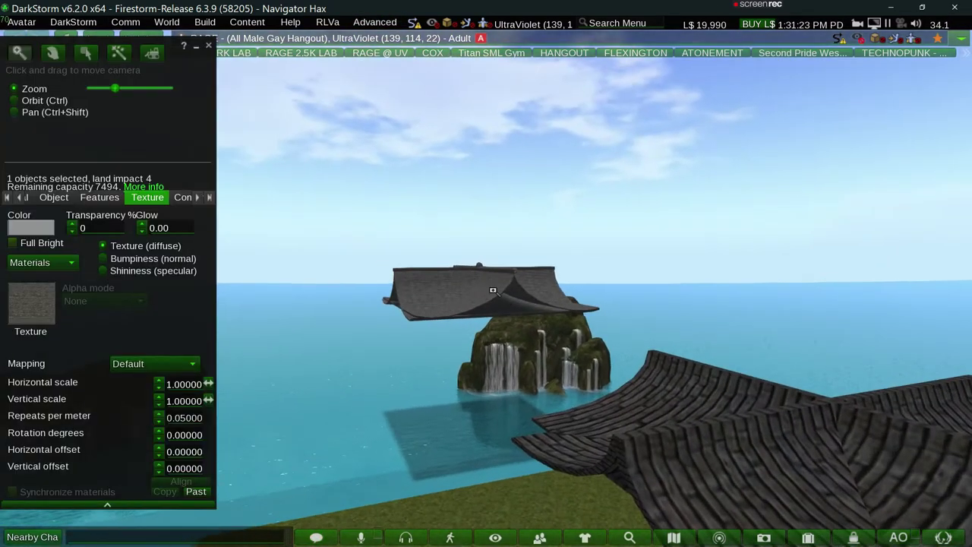
scroll(493, 290, up, 5)
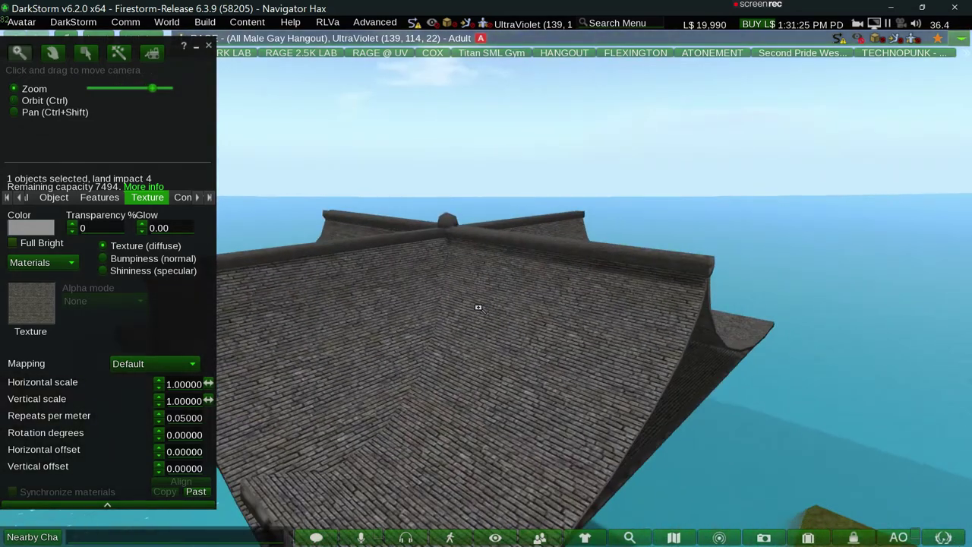
key(alt)
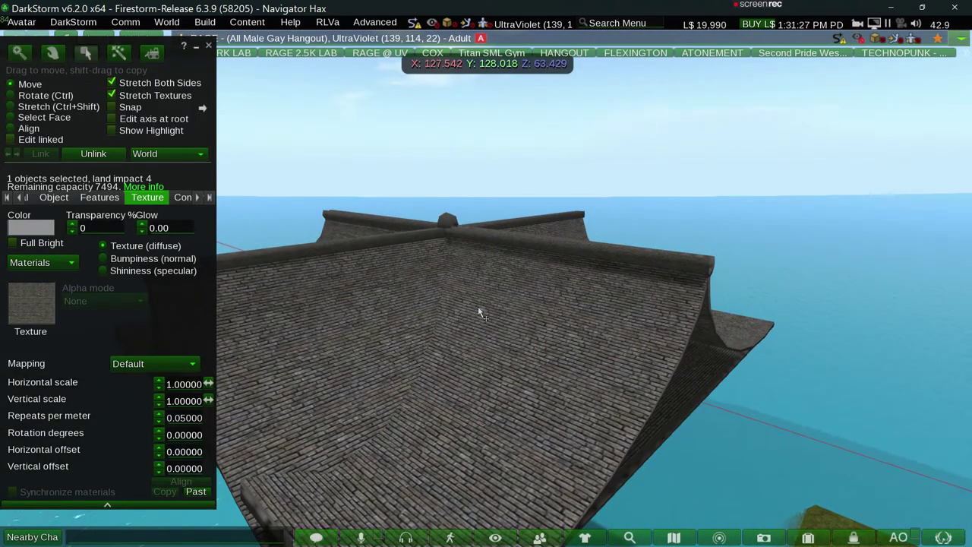
Edit the roof on the rock and preview a blank white texture, then cancel.
right_click(477, 306)
click(466, 356)
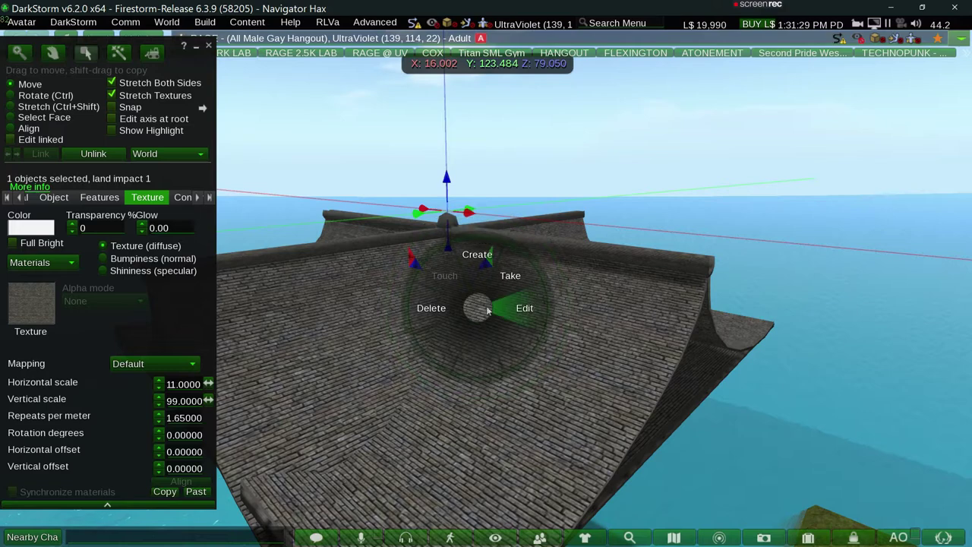
click(412, 292)
click(41, 313)
click(312, 218)
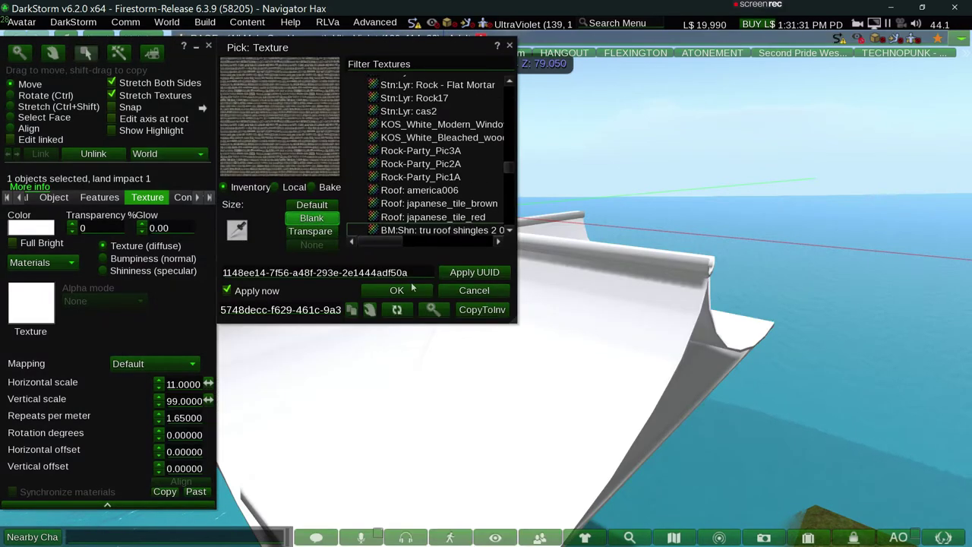
click(405, 291)
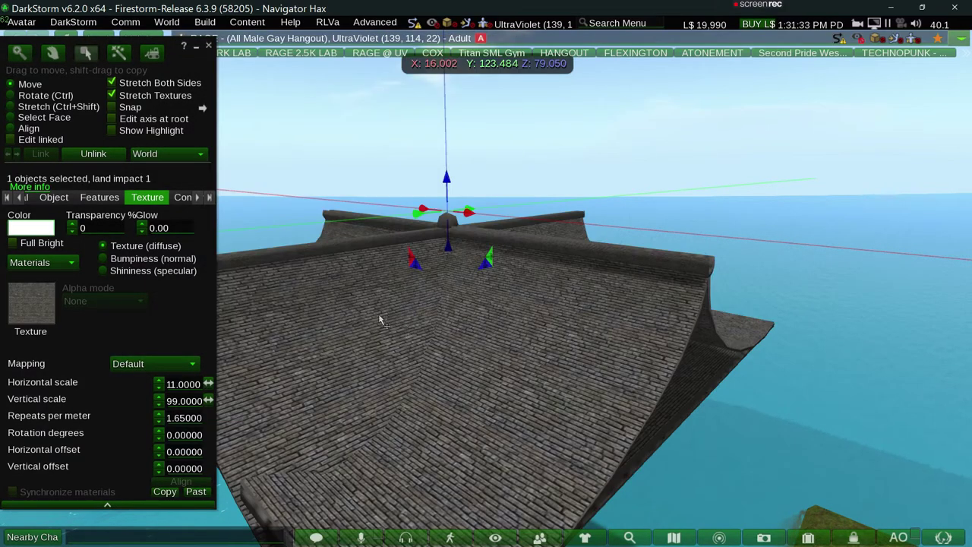
Filter the texture picker, apply SOLID WHITE, and close Build.
click(28, 284)
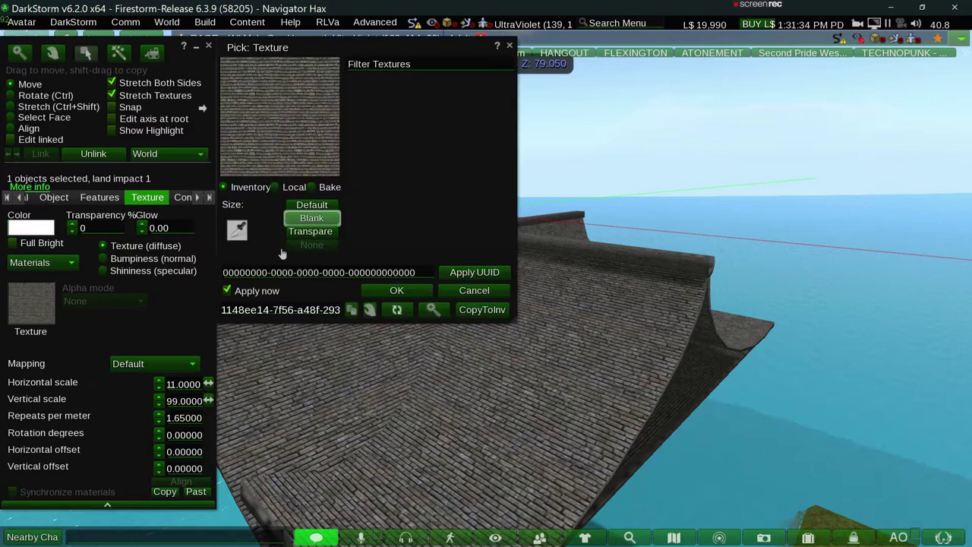
click(312, 218)
alt+click(379, 384)
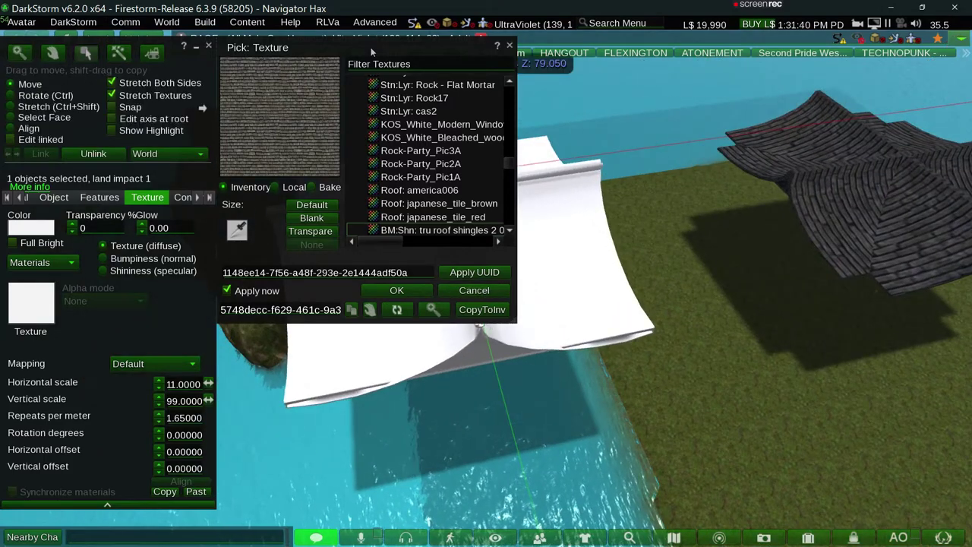
click(380, 64)
text(soli)
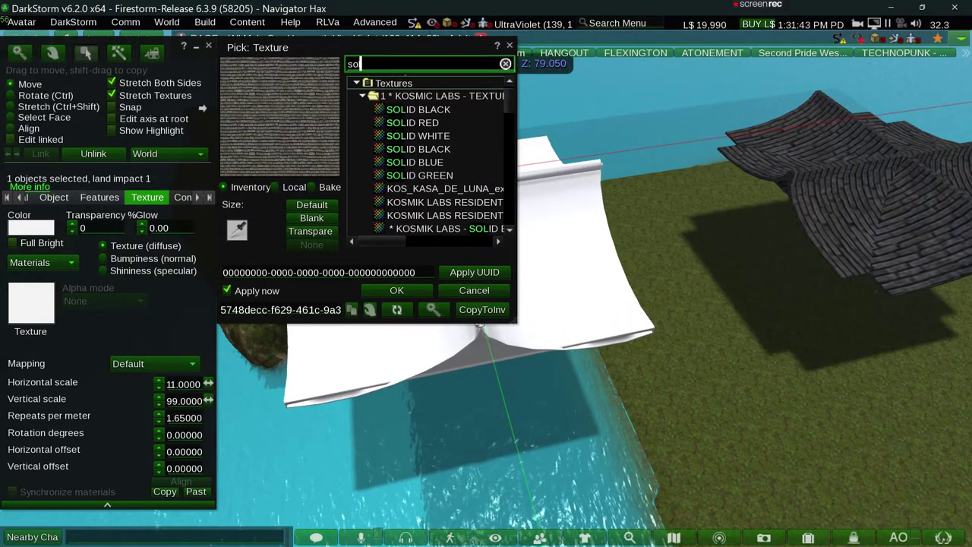
text(d white)
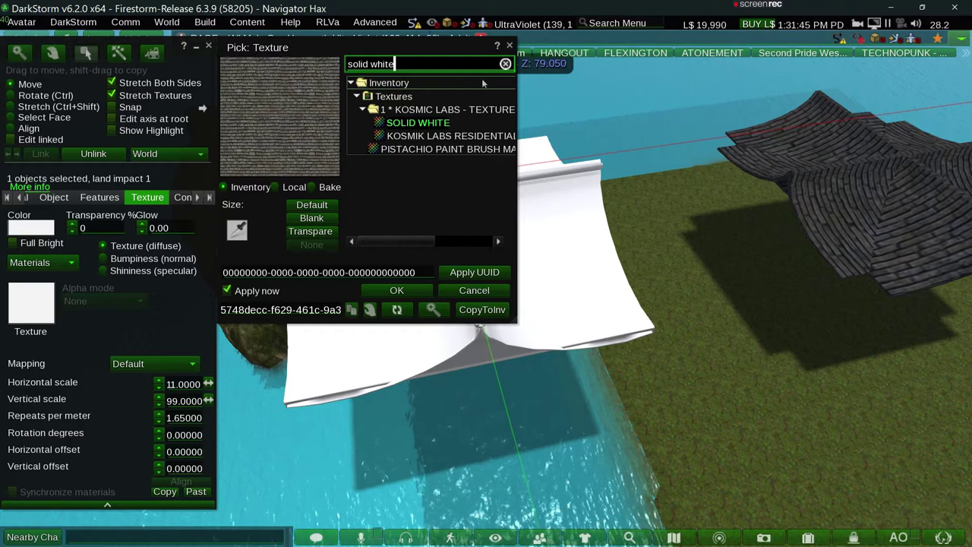
click(435, 126)
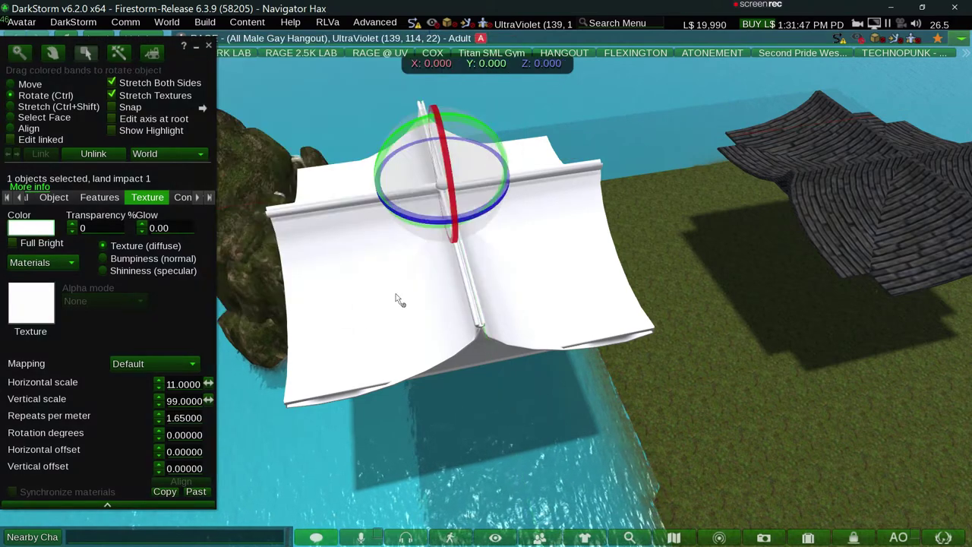
key(Escape)
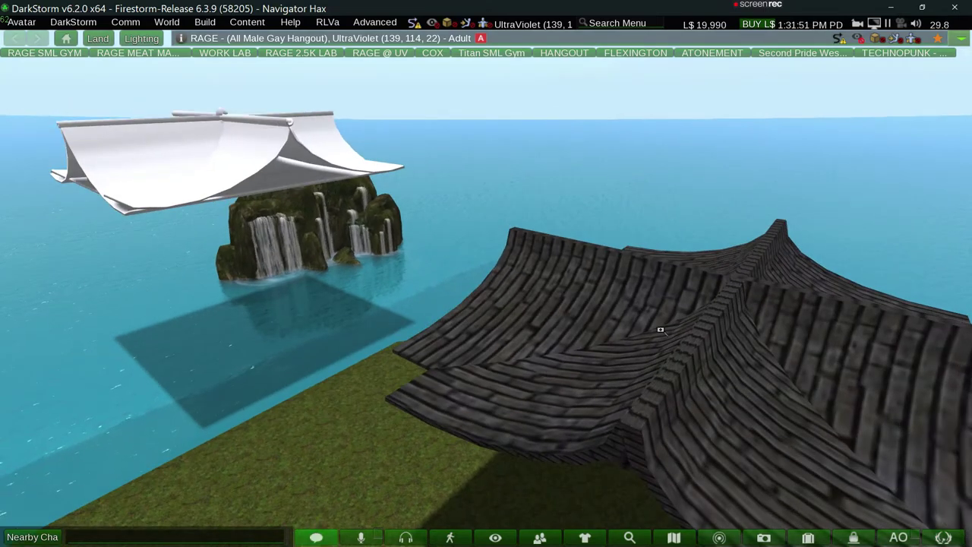
Select the whole shingled roof and switch its texture mapping to planar.
alt+click(660, 330)
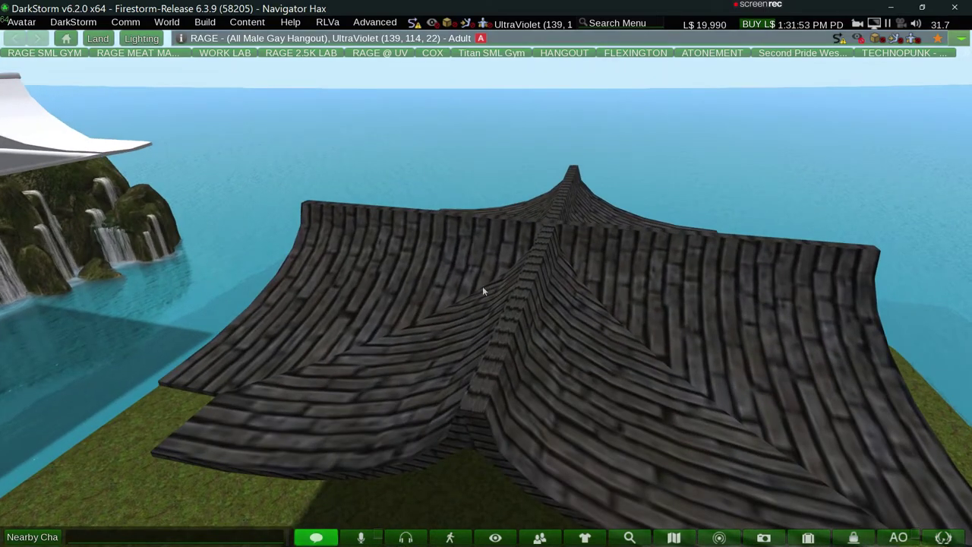
key(ctrl+b)
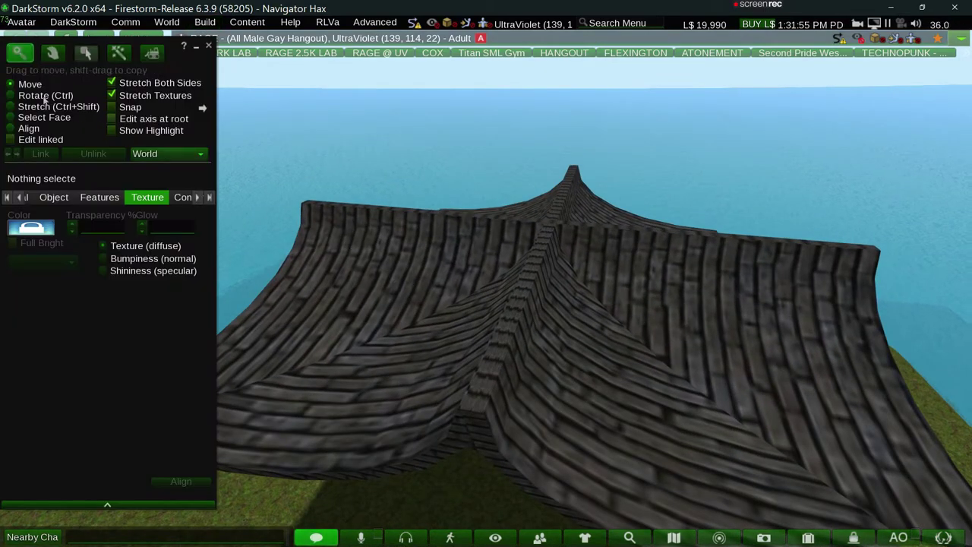
click(387, 302)
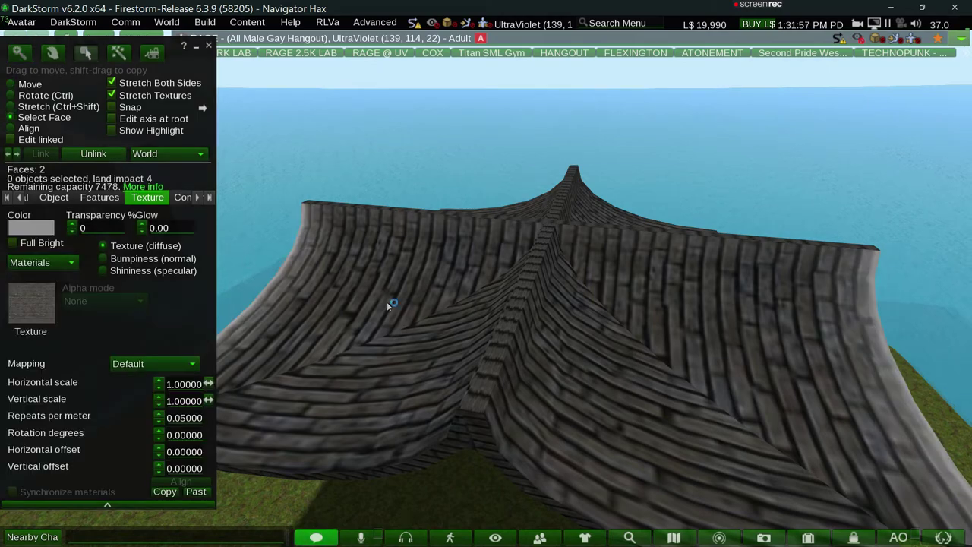
alt+drag(387, 301, 466, 342)
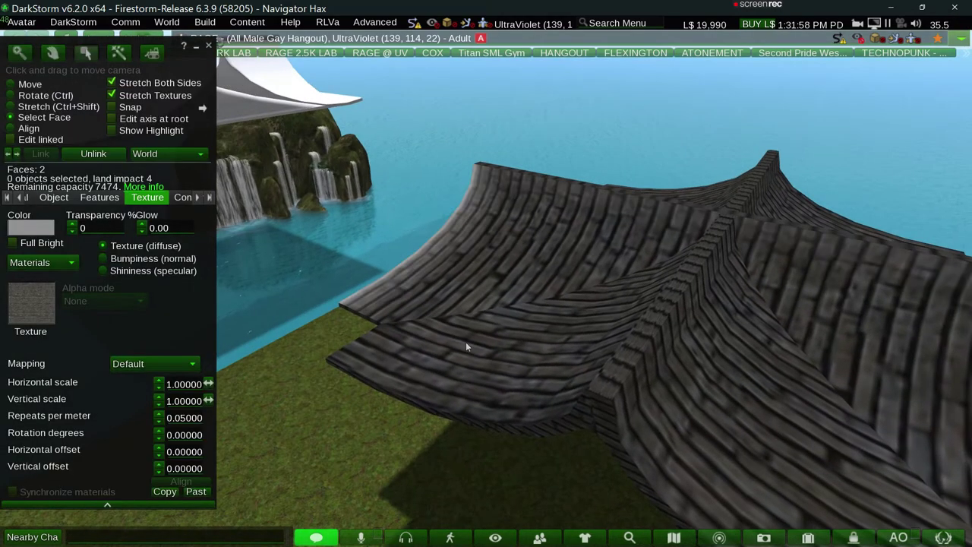
click(30, 84)
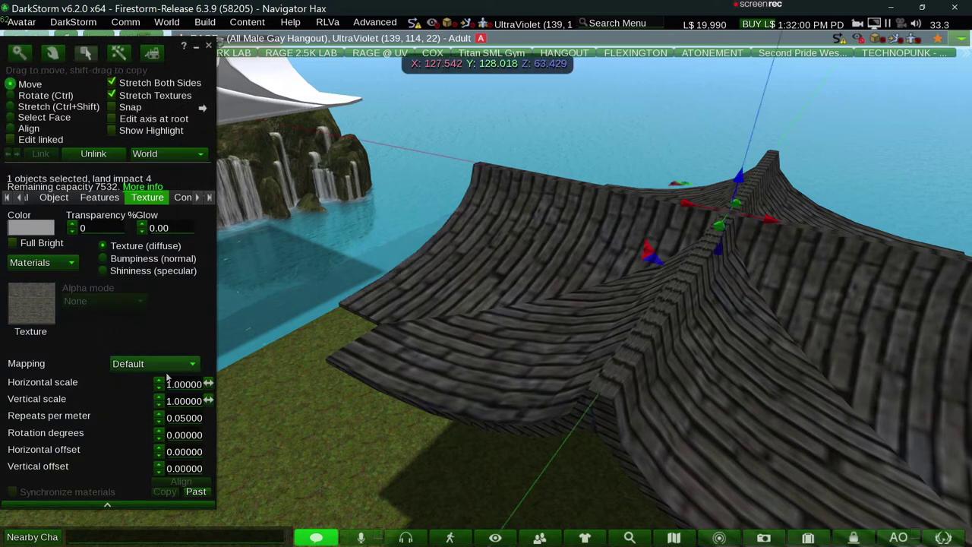
click(167, 364)
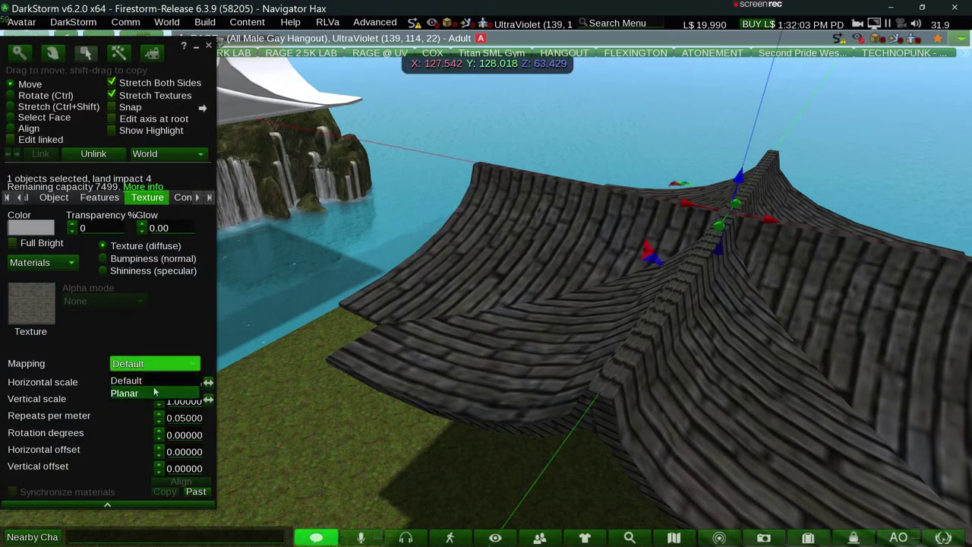
click(126, 392)
Set the roof's horizontal and vertical texture scale to 0.1.
click(184, 383)
key(ctrl+a)
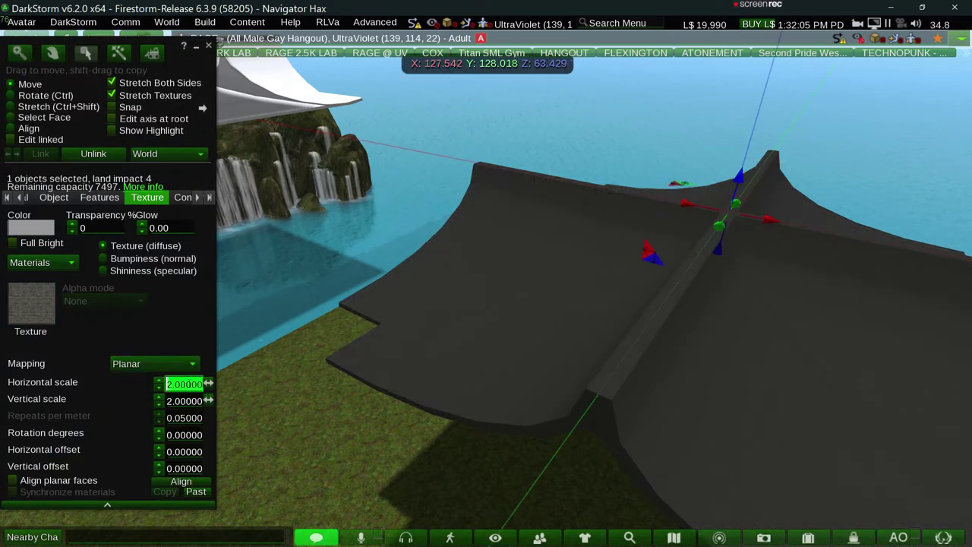
text(0.1)
key(Return)
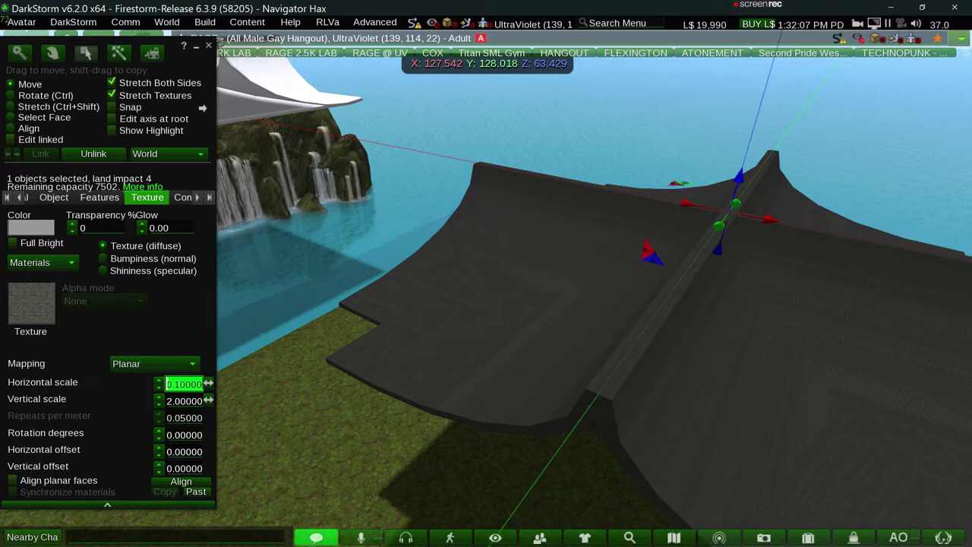
click(184, 400)
key(ctrl+a)
text(.1)
key(Return)
alt+click(482, 293)
scroll(483, 293, up, 2)
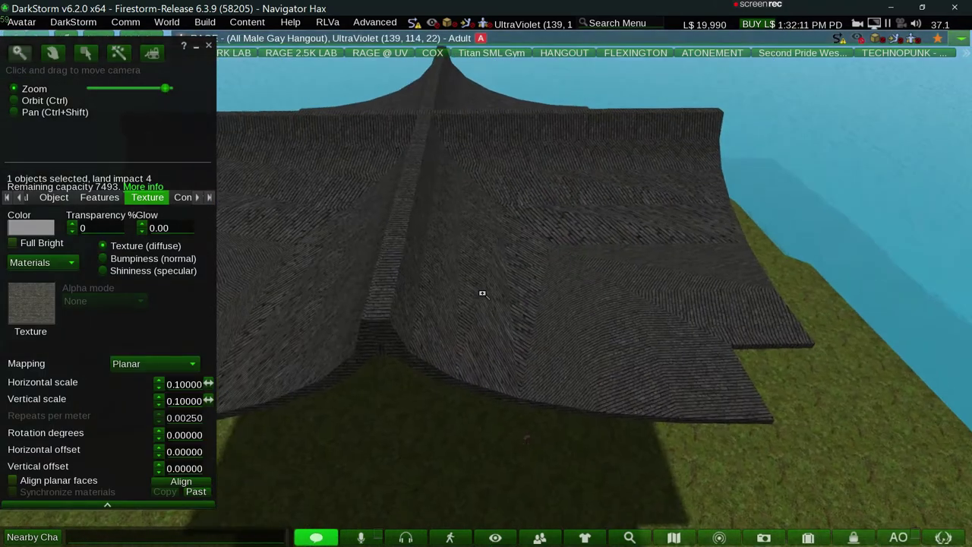
scroll(483, 293, up, 2)
scroll(483, 293, up, 2)
scroll(482, 293, up, 2)
alt+scroll(482, 293, down, 3)
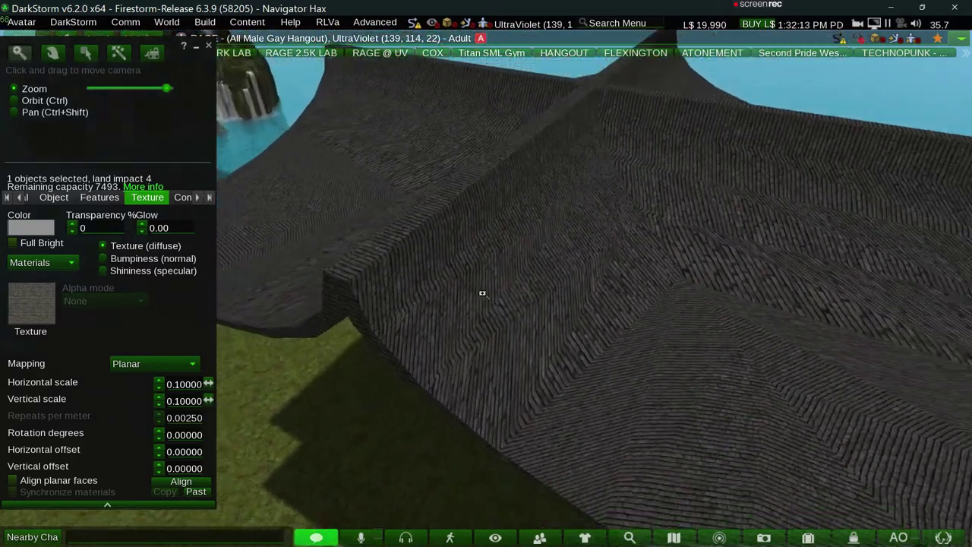
Return mapping to default and try vertical texture repeats of 77, then 11.
click(149, 364)
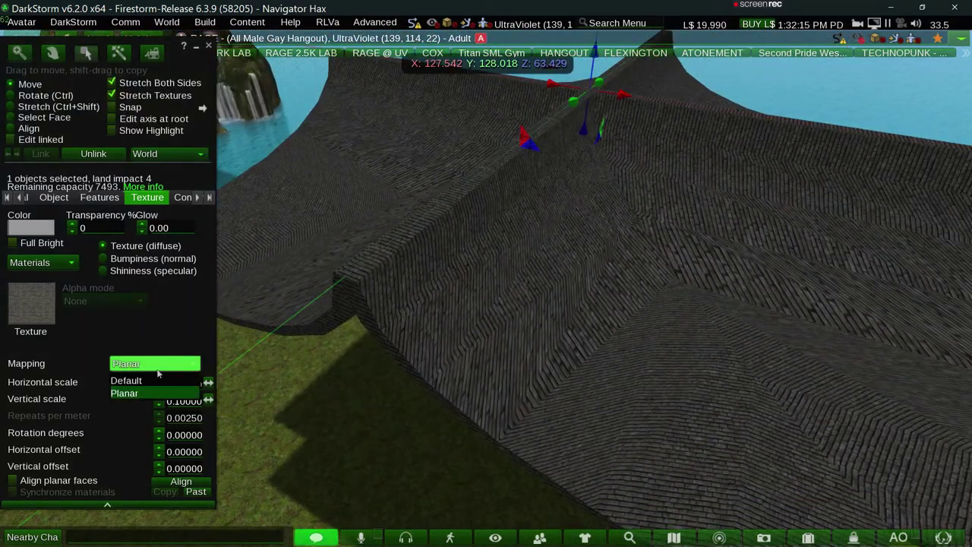
click(126, 381)
click(169, 383)
key(ctrl+a)
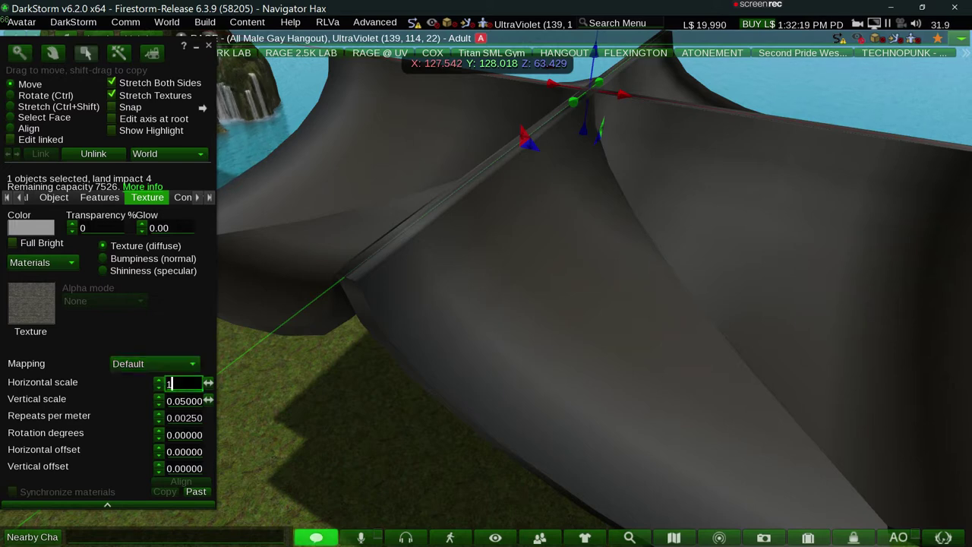
key(Return)
key(Tab)
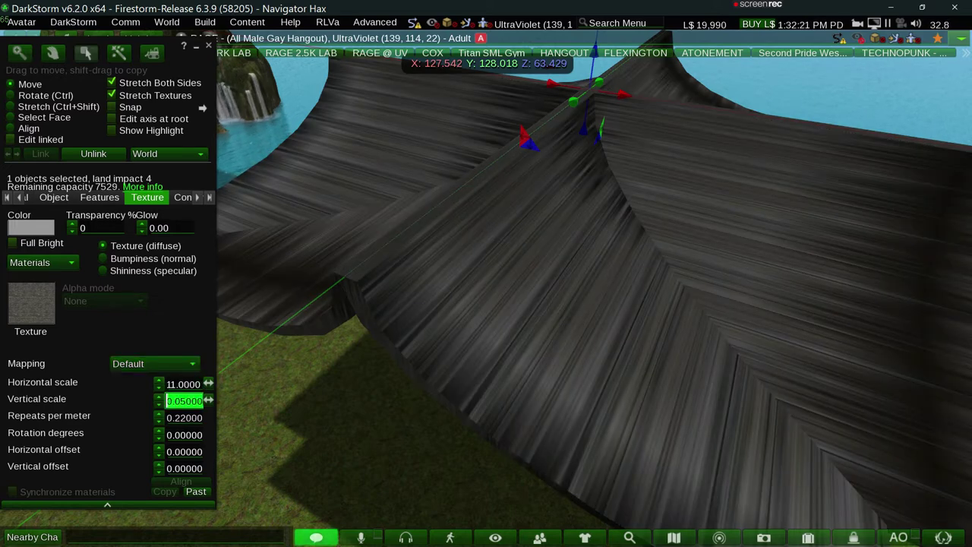
text(77)
key(Return)
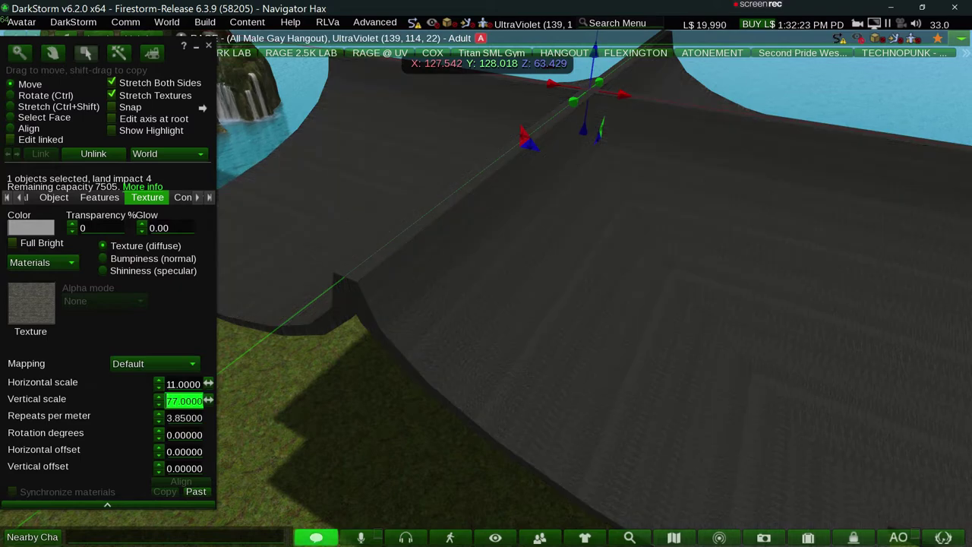
text(3)
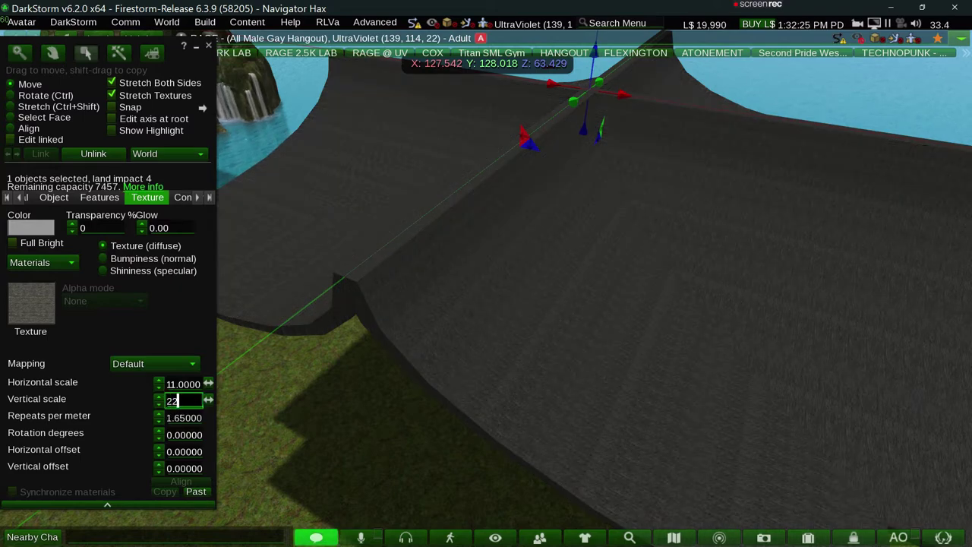
key(Return)
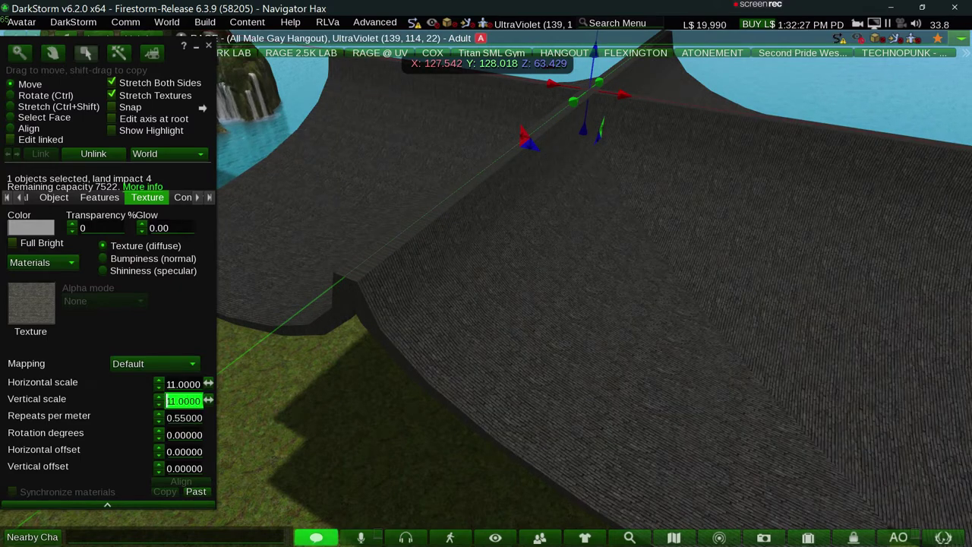
Set both horizontal and vertical texture repeats to 5.
alt+click(484, 288)
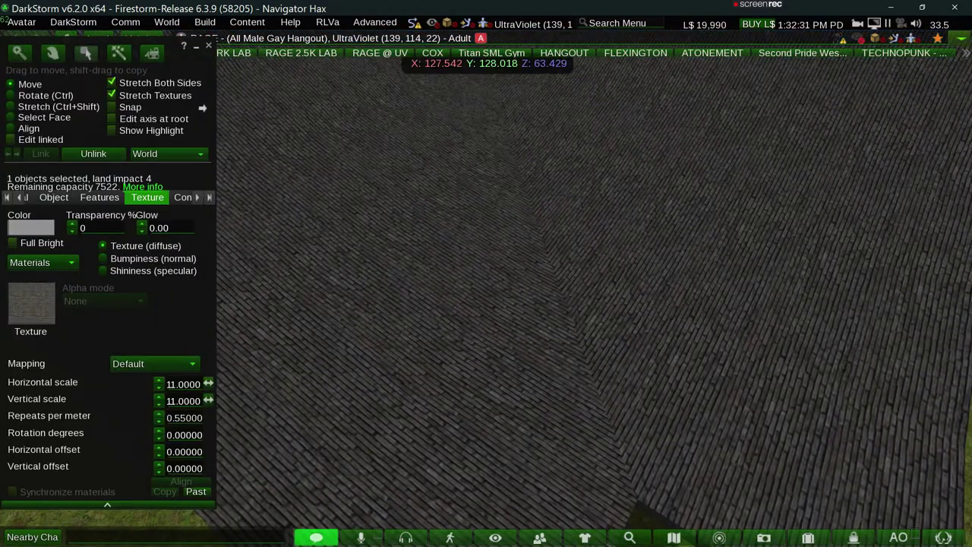
click(183, 383)
key(Return)
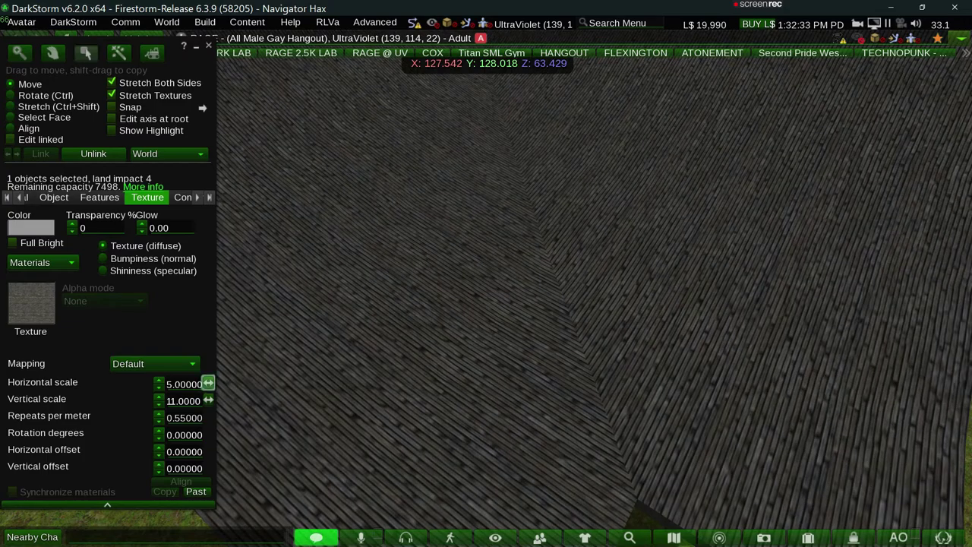
text(5)
key(Return)
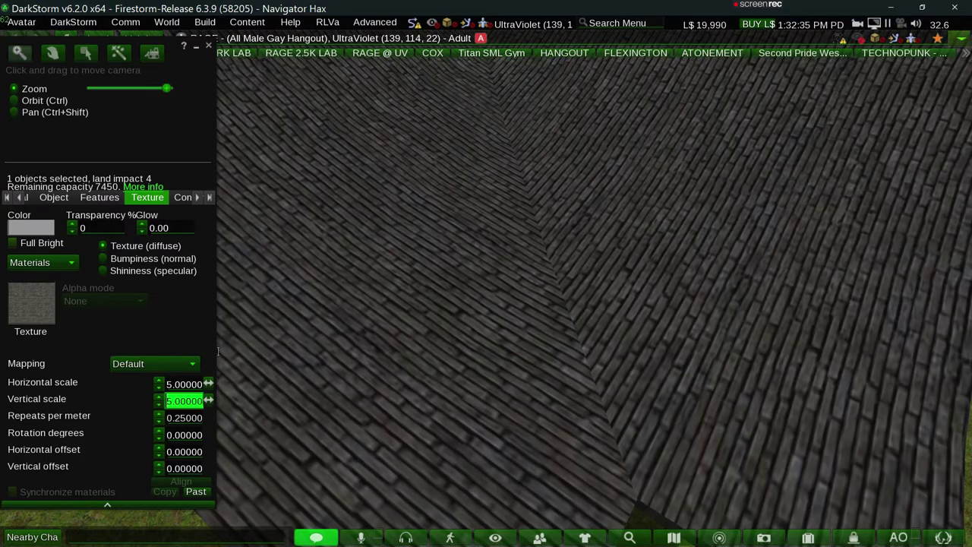
scroll(485, 291, down, 5)
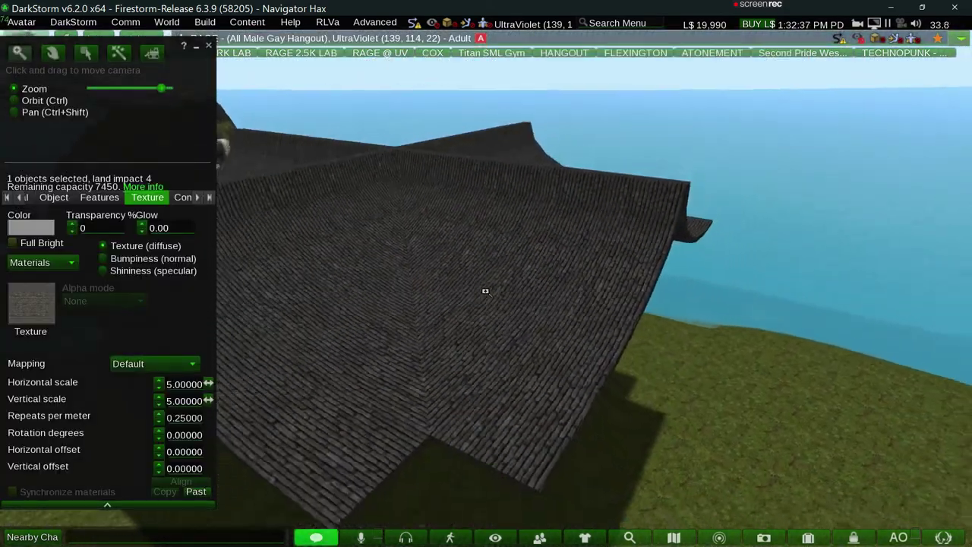
Tilt and orbit the view to an angled look at the roof, and close the build tools.
mouse_move(486, 291)
mouse_down()
mouse_move(367, 272)
mouse_move(459, 307)
mouse_up()
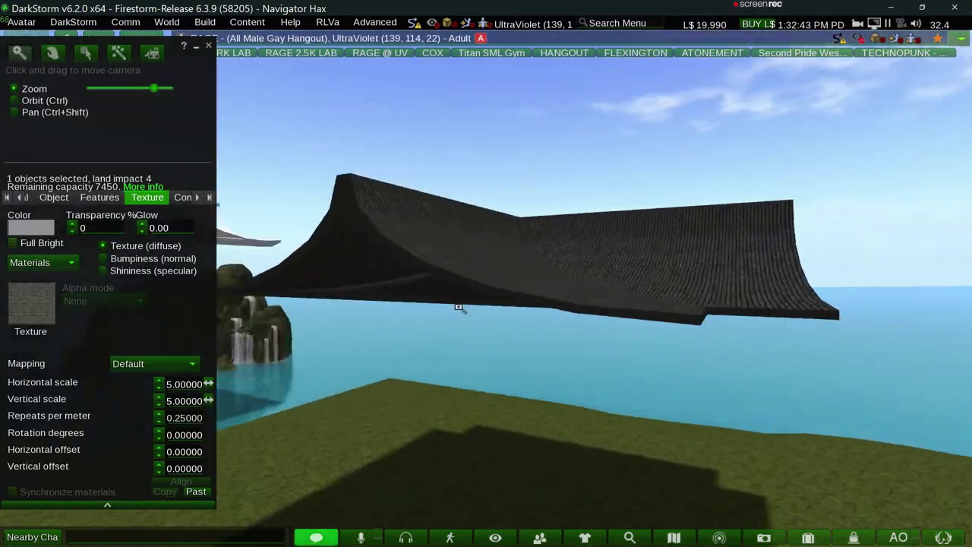
ctrl+drag(459, 307, 460, 309)
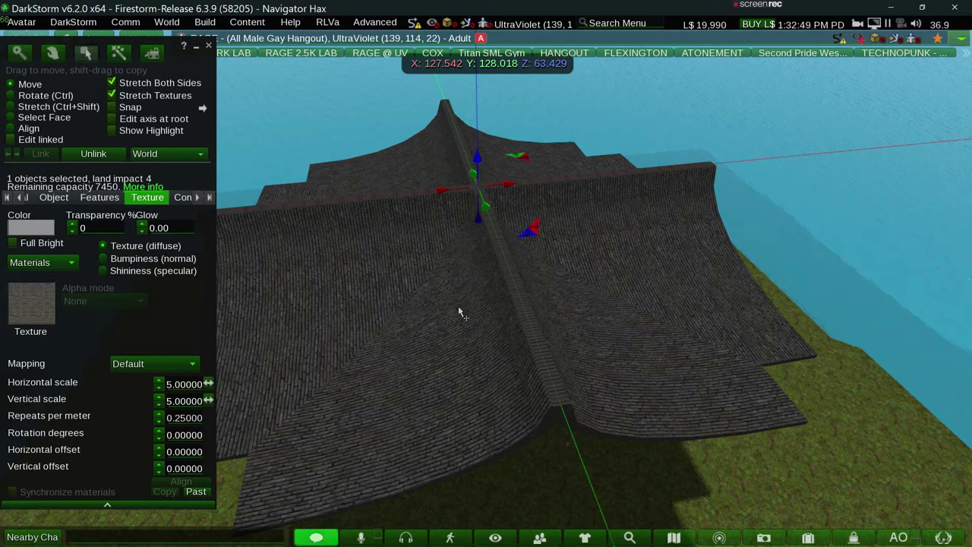
key(Escape)
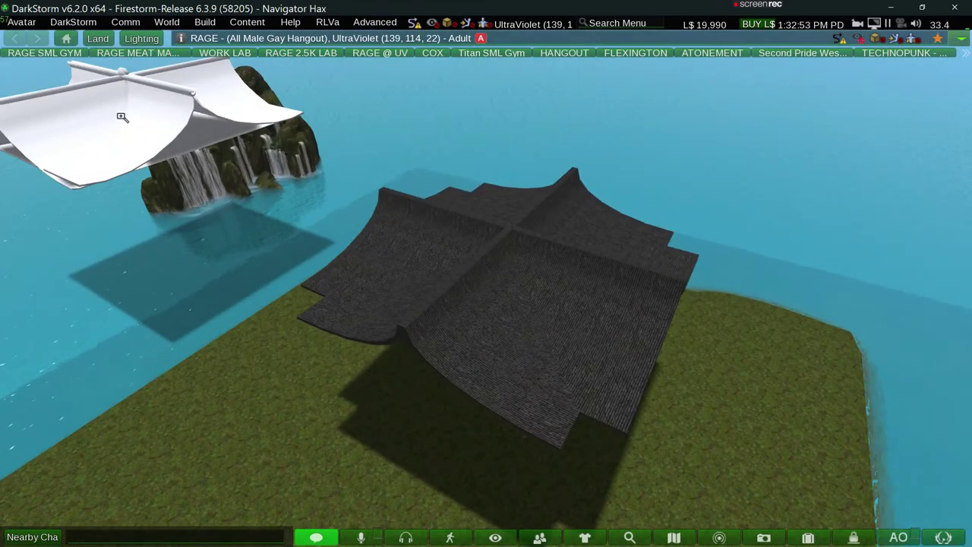
Delete the white canopy via Edit Menu > Delete and reselect the dark shingled roof.
alt+click(152, 114)
right_click(518, 296)
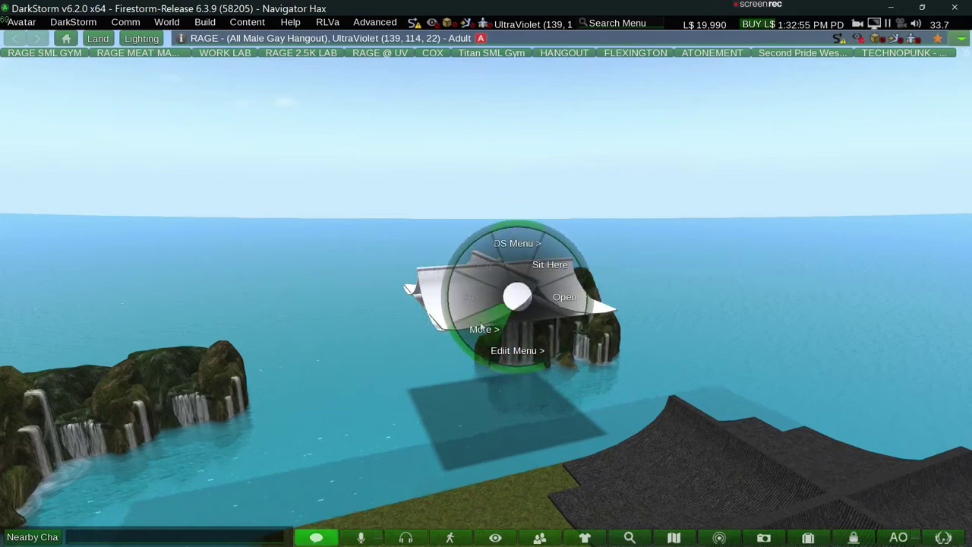
click(513, 326)
click(548, 263)
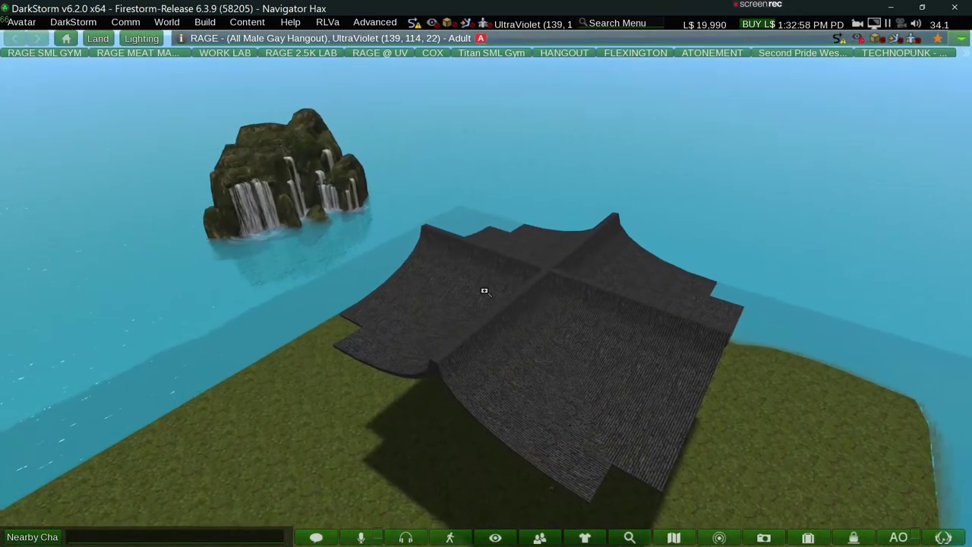
alt+click(484, 290)
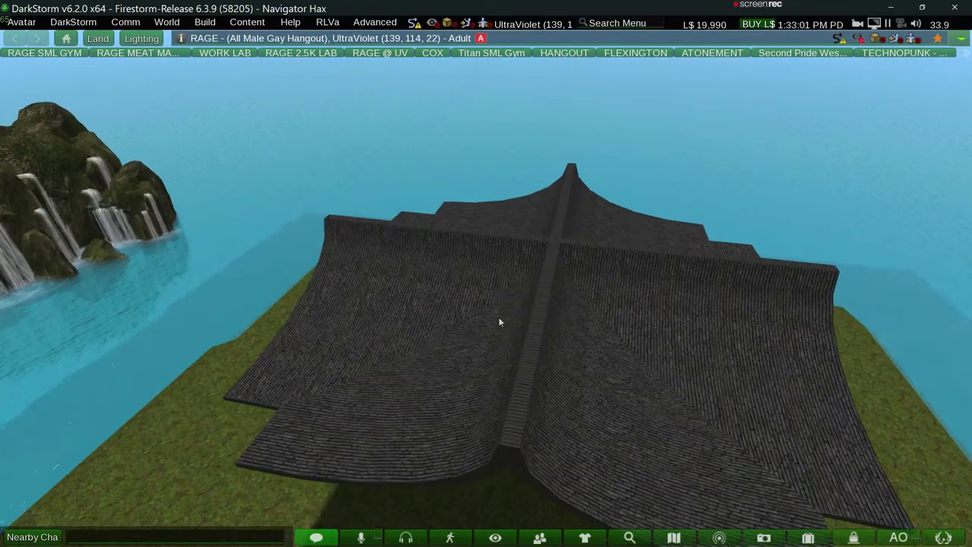
key(ctrl+b)
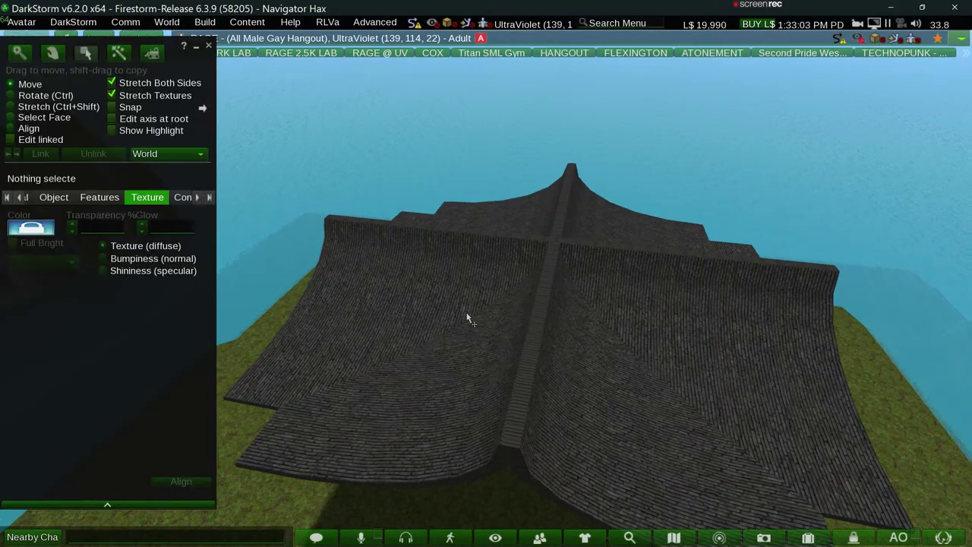
Select the shingled roof for editing and set its Position X to 128.
right_click(400, 310)
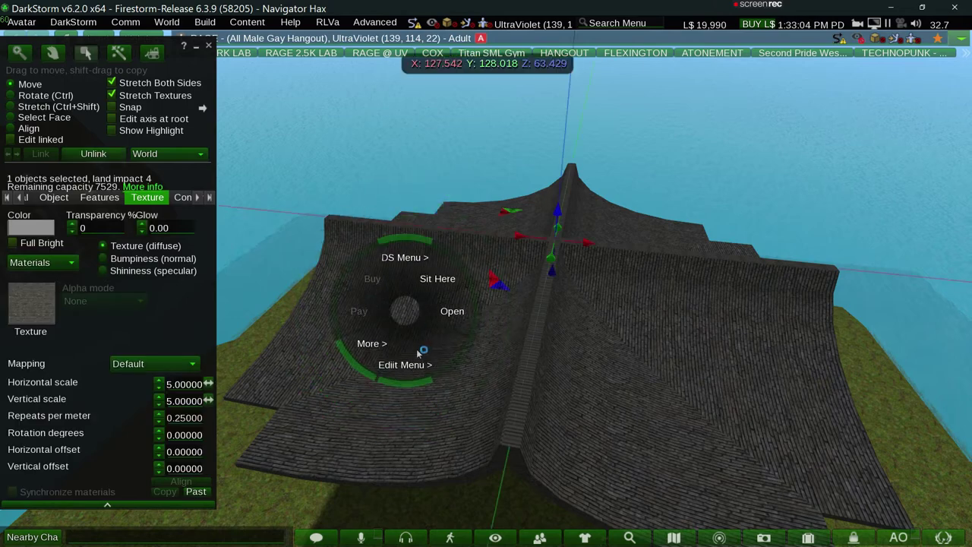
click(403, 359)
click(458, 310)
click(56, 199)
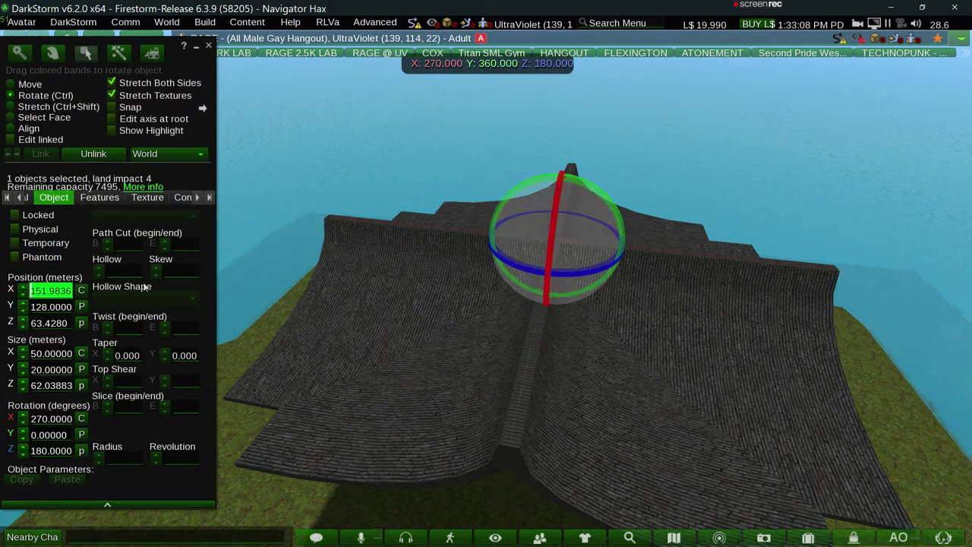
text(128.0000)
key(Return)
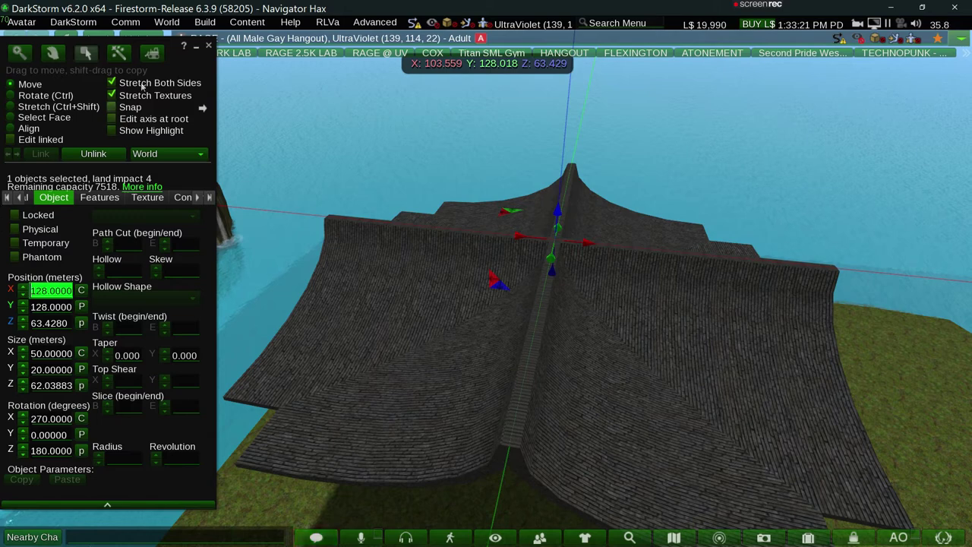
click(119, 52)
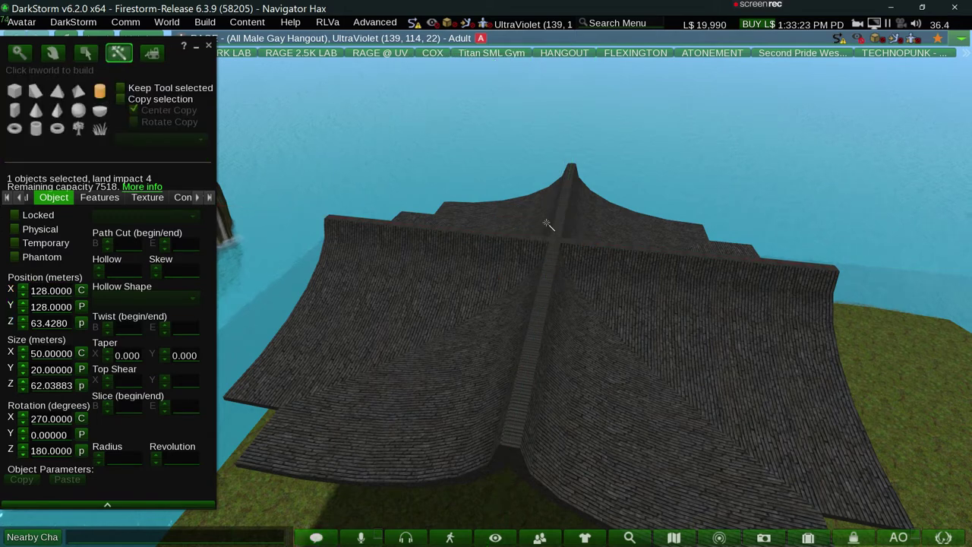
Rez a cylinder on the roof, place it at Y 128 and rotate it 90° on X.
click(555, 243)
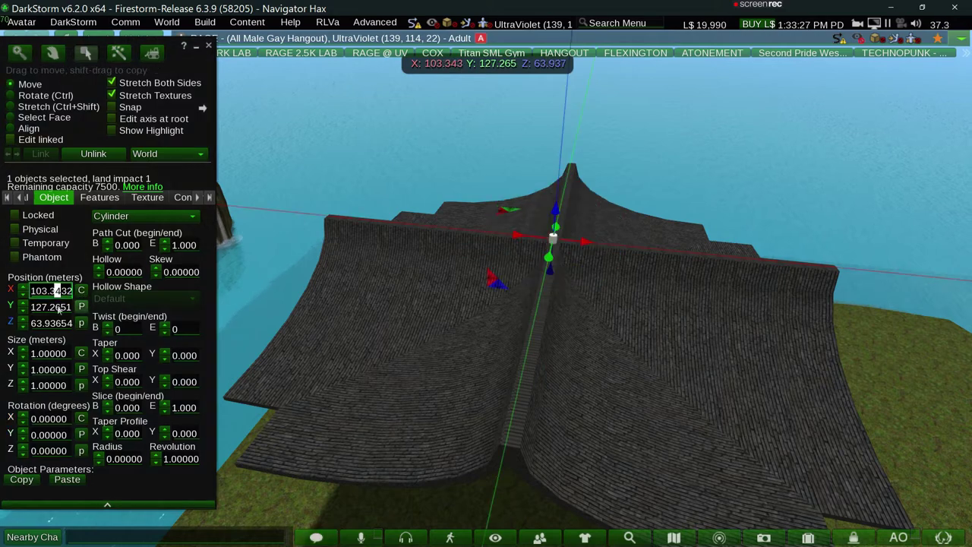
key(Tab)
text(1)
key(Return)
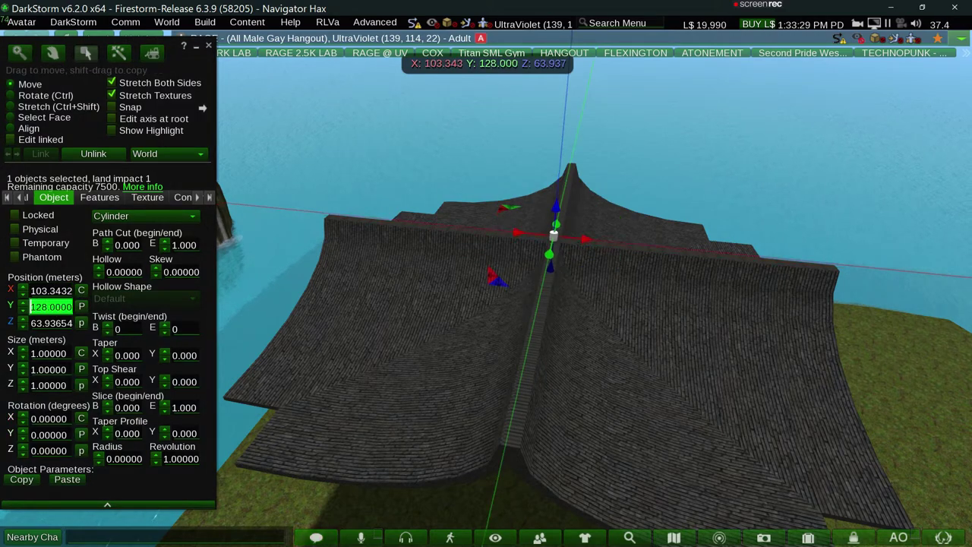
mouse_move(553, 254)
ctrl+mouse_down()
mouse_move(529, 390)
mouse_move(533, 282)
ctrl+mouse_up()
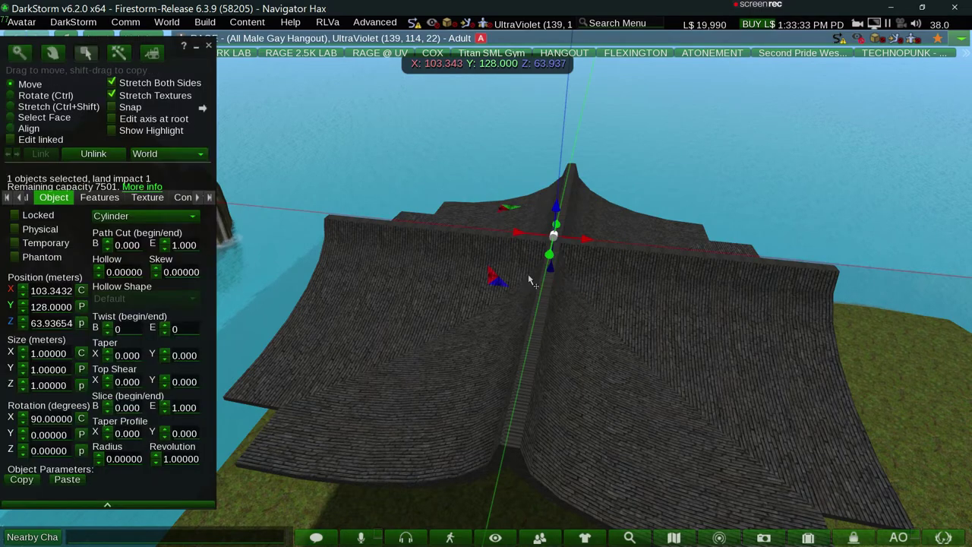
Reselect the new cylinder, try a 63 m Y size, then reset Y to 1.
click(11, 139)
click(309, 448)
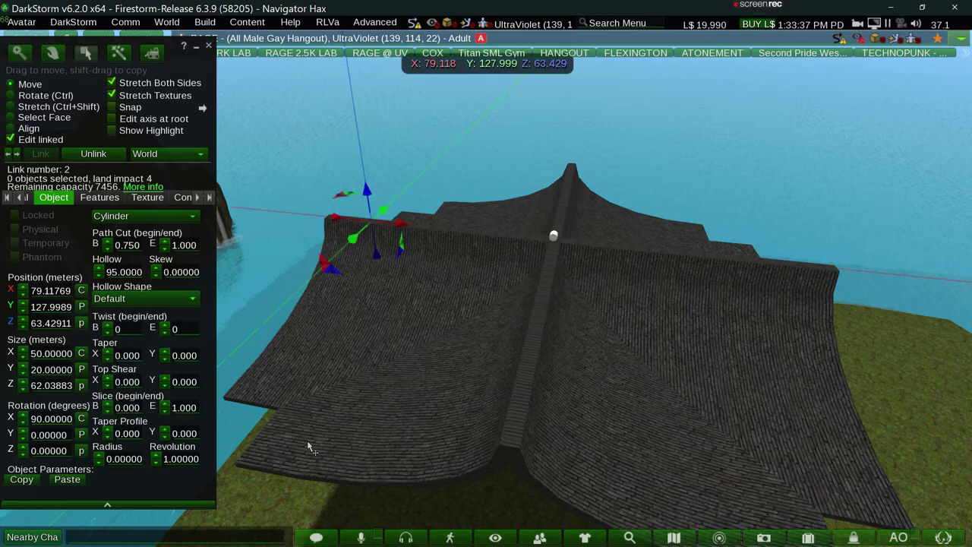
key(ctrl+shift)
click(556, 238)
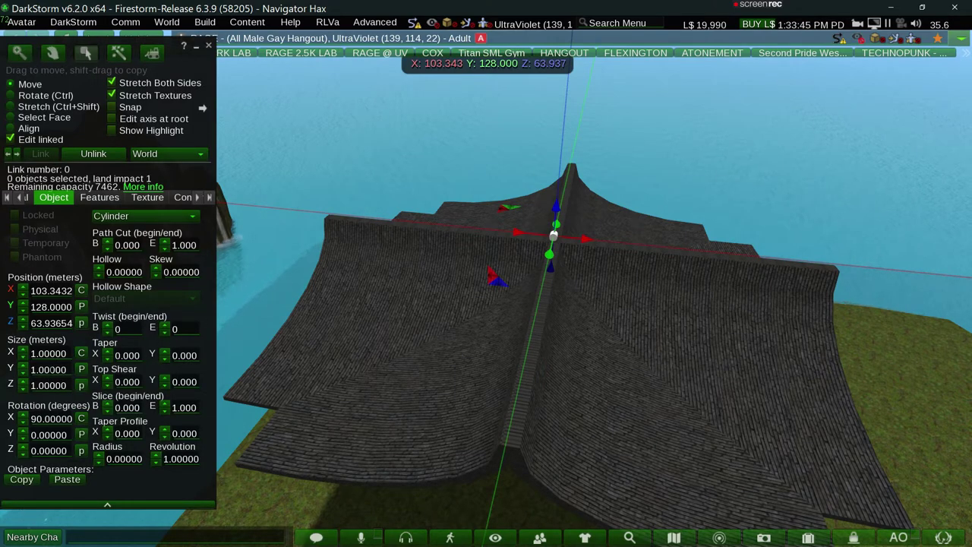
click(48, 369)
text(63.00000)
key(Return)
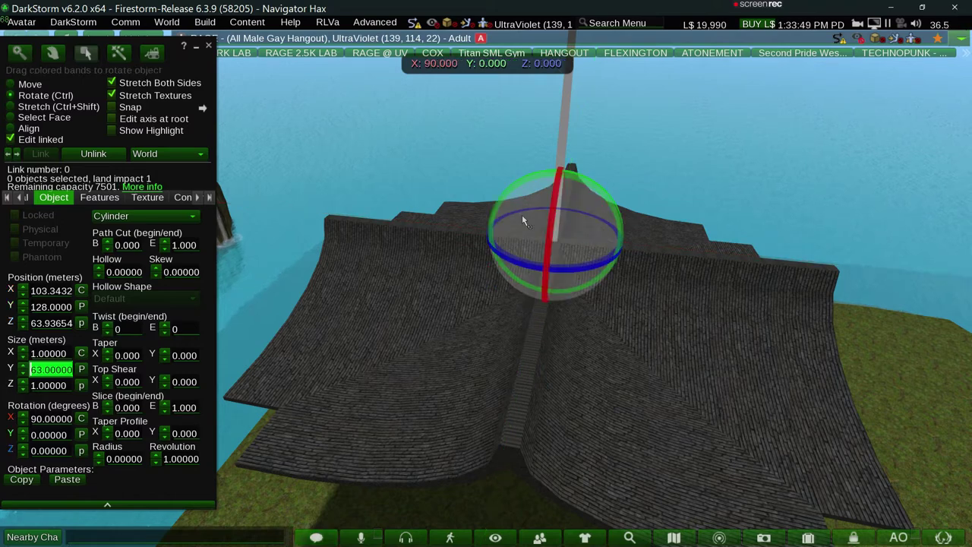
mouse_move(546, 251)
ctrl+mouse_down()
mouse_move(531, 309)
mouse_move(480, 306)
ctrl+mouse_up()
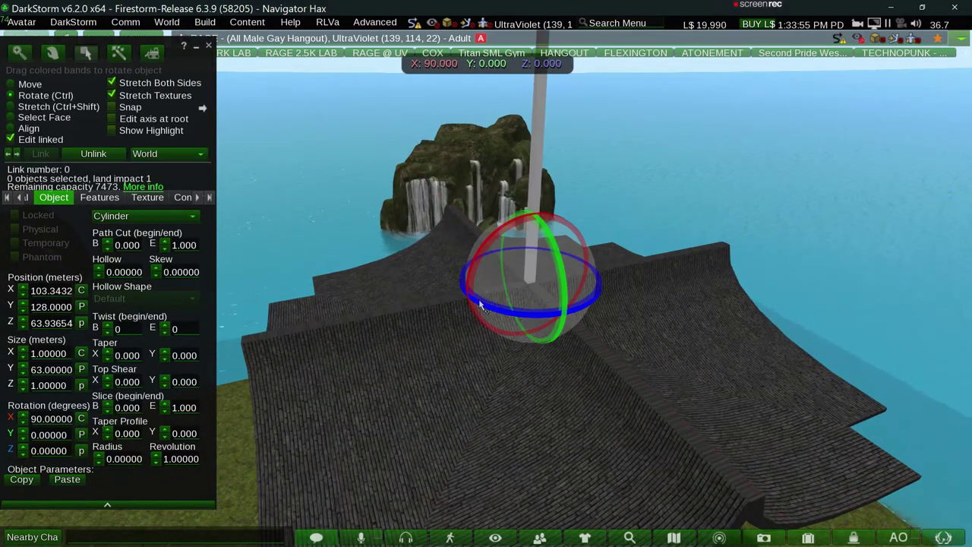
click(48, 369)
text(1)
key(Return)
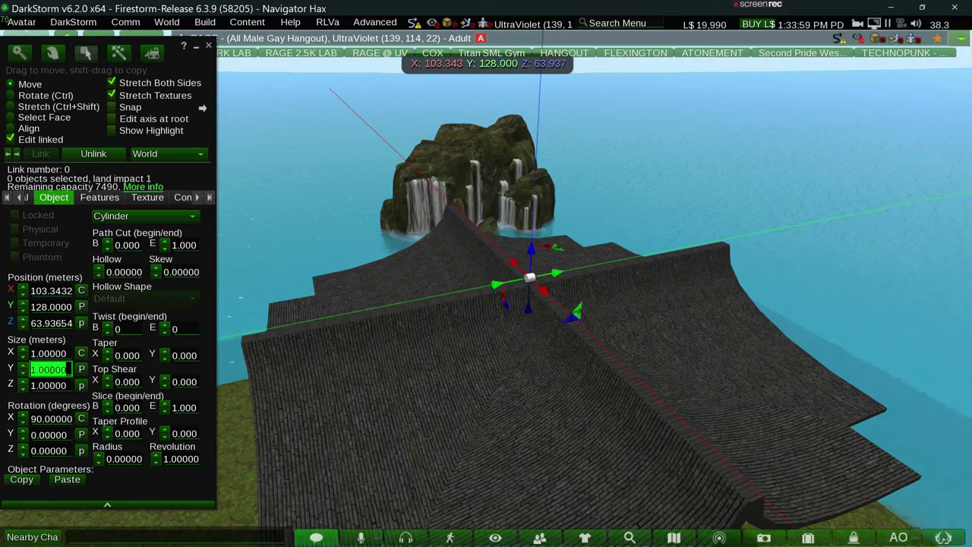
Size the cylinder to X 2, Y 2 and Z 63 metres.
key(Tab)
text(63)
key(Return)
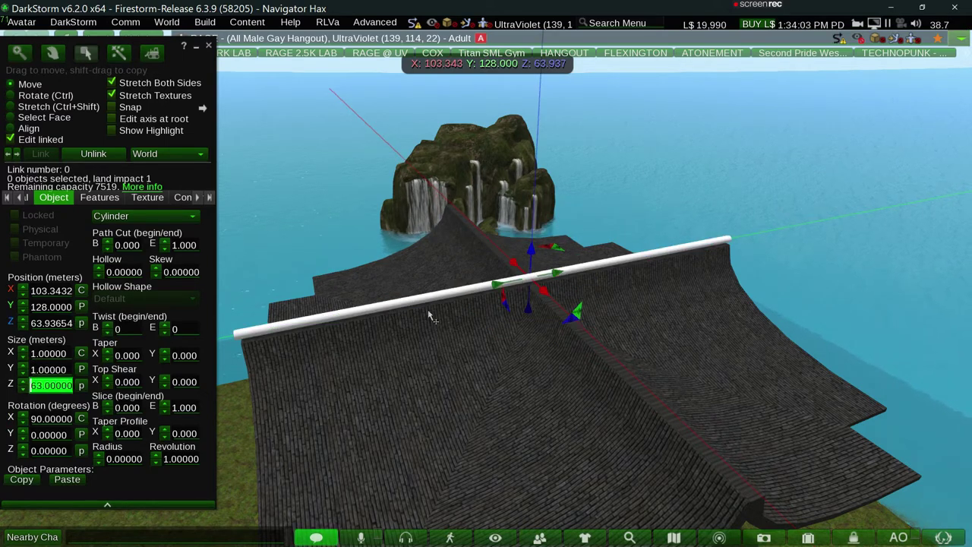
click(61, 355)
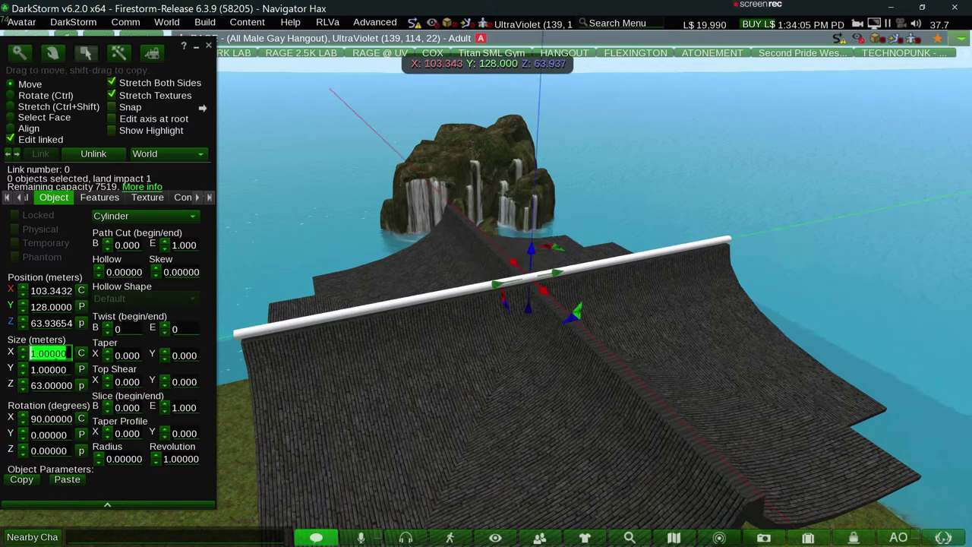
text(2)
key(Tab)
text(2)
key(Return)
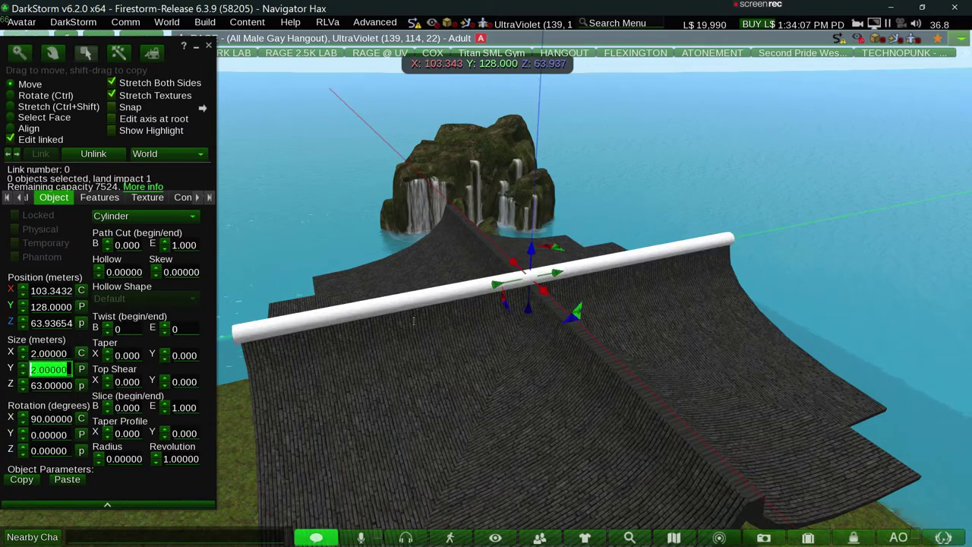
key(ctrl+b)
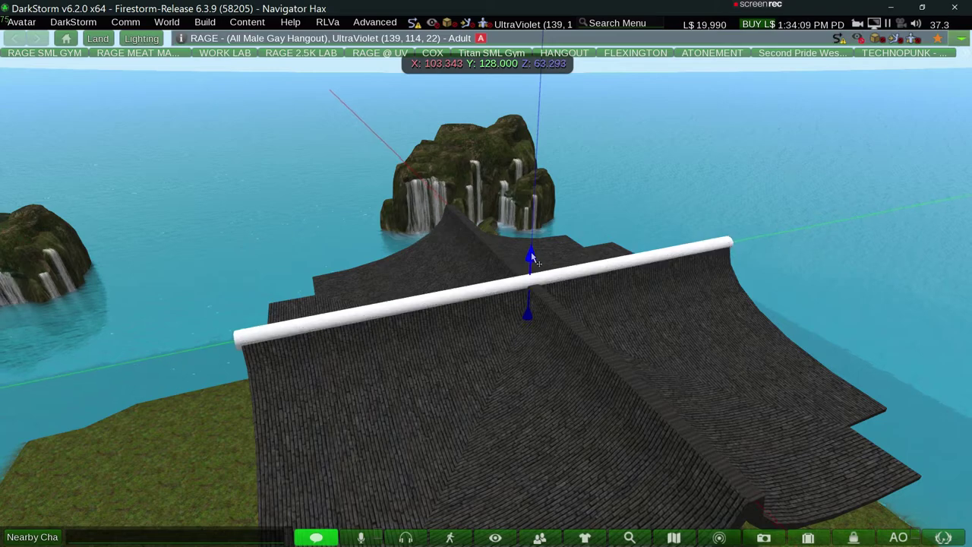
key(ctrl+b)
key(ctrl+b)
key(ctrl+b)
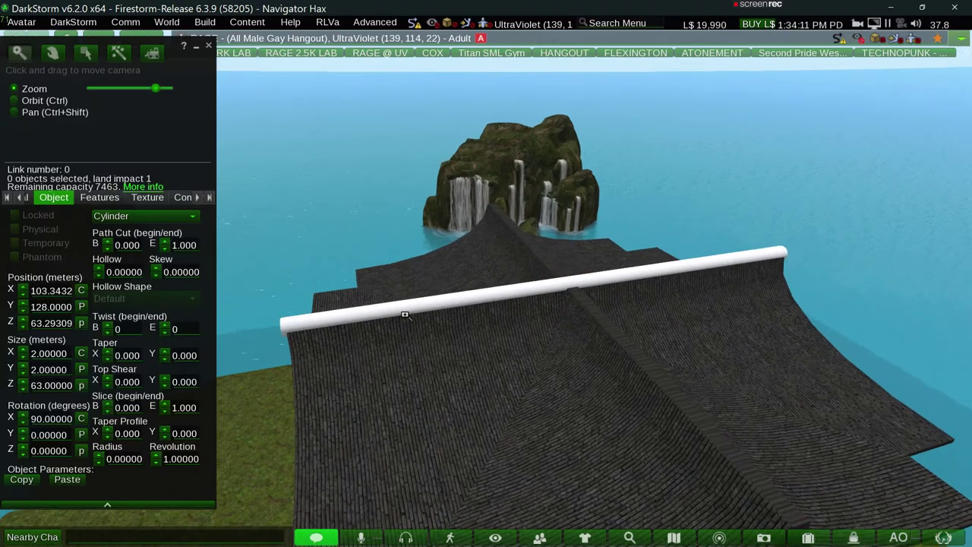
Select the white ridge cylinder and rotate it to run crosswise over the roof.
alt+click(402, 310)
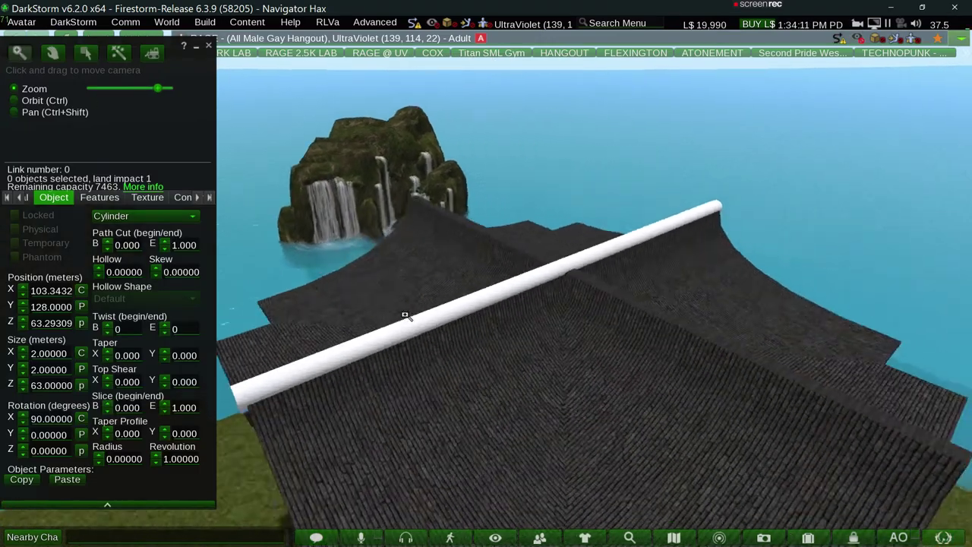
drag(405, 315, 408, 320)
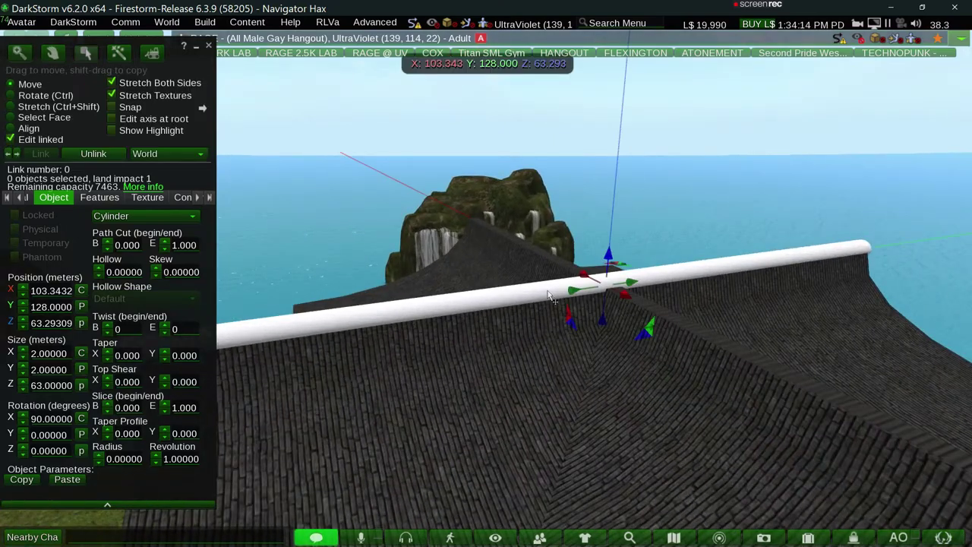
key(ctrl+b)
key(ctrl+b)
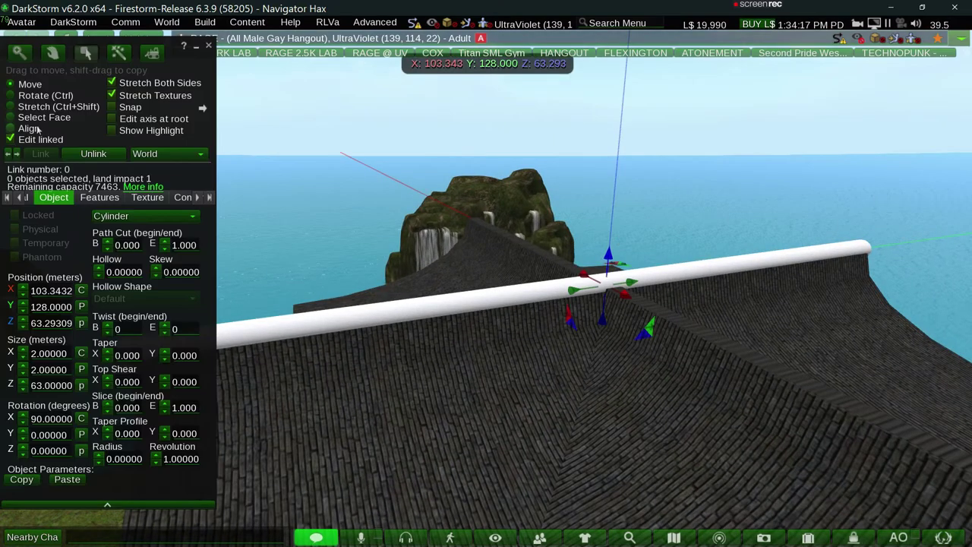
click(561, 278)
key(ctrl+b)
key(ctrl+b)
mouse_move(566, 311)
mouse_down()
mouse_move(614, 286)
mouse_move(476, 290)
mouse_move(480, 298)
mouse_up()
key(alt)
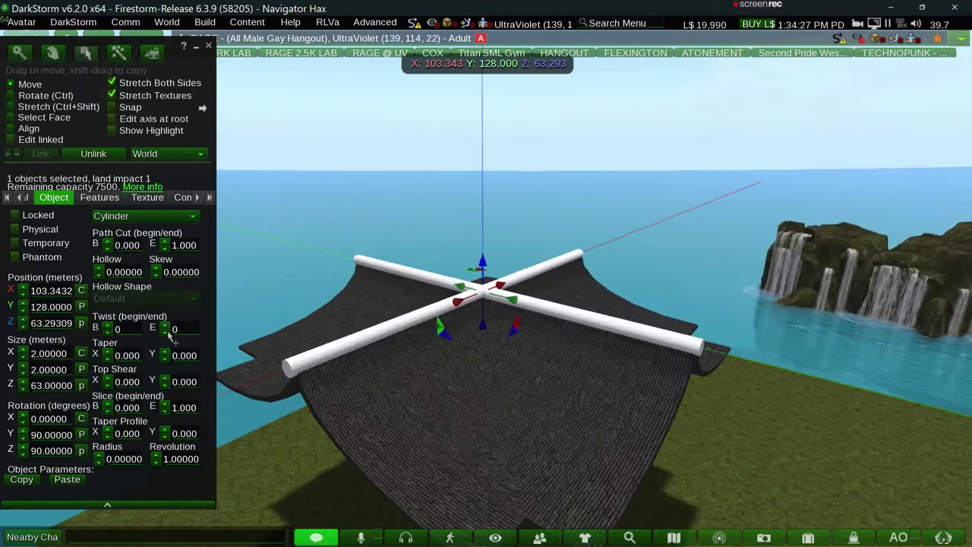
Set Size X and Y to 1.5 m on both crossing cylinders.
click(48, 353)
text(1.5)
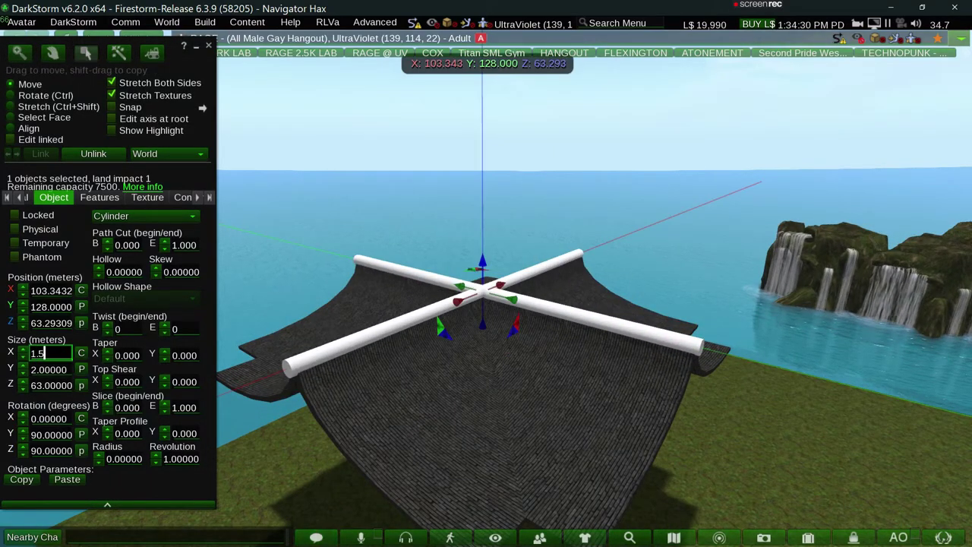
key(ctrl)
key(Tab)
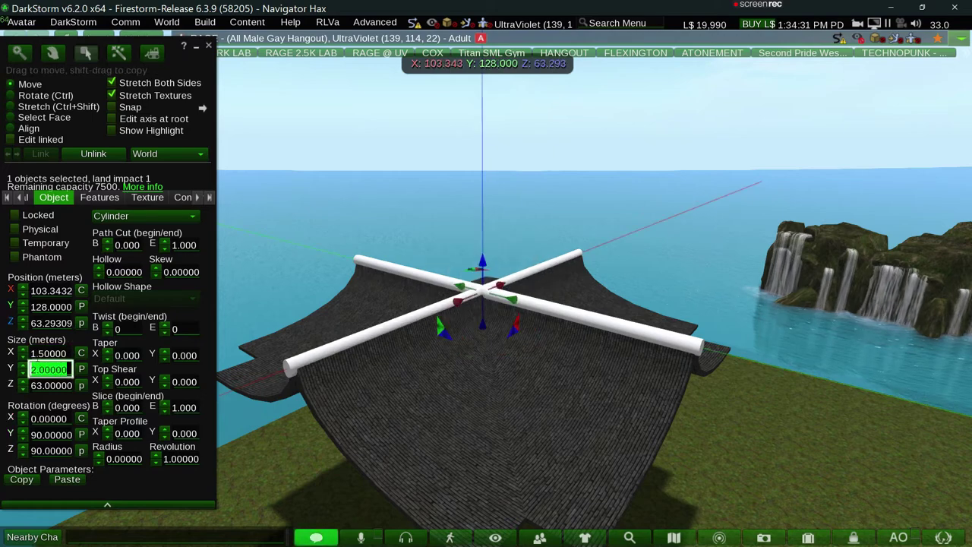
key(ctrl+v)
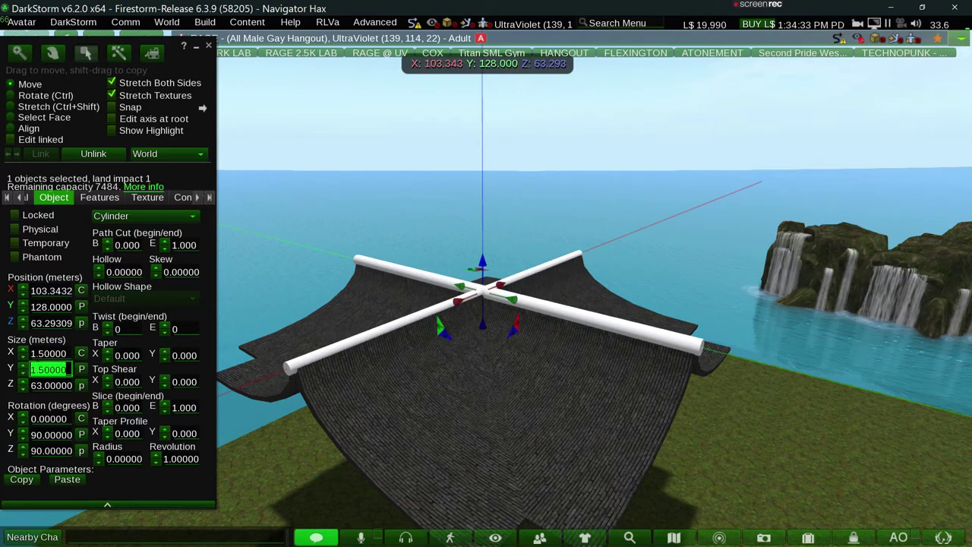
click(583, 317)
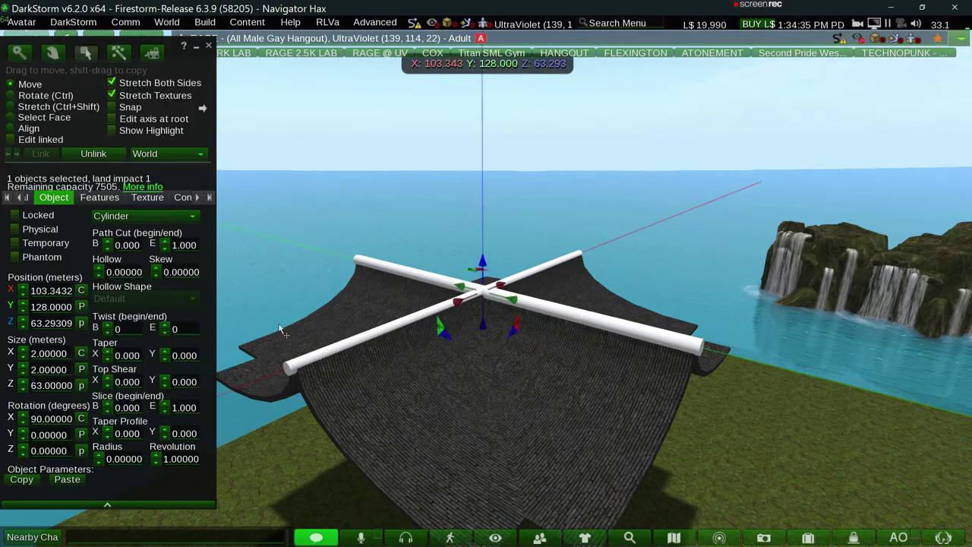
click(47, 353)
key(Tab)
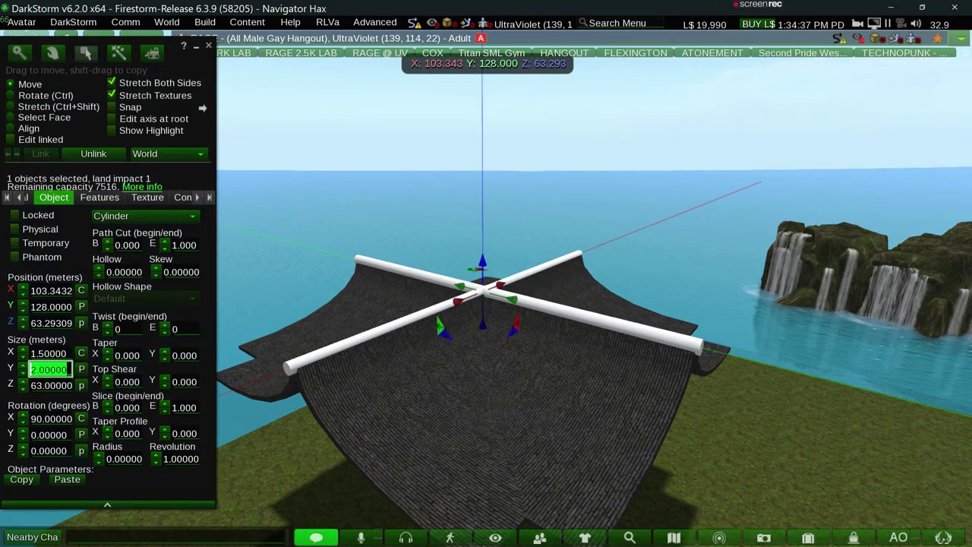
key(ctrl+v)
key(Return)
Zoom and orbit the camera to see the cylinder cross head-on.
key(alt)
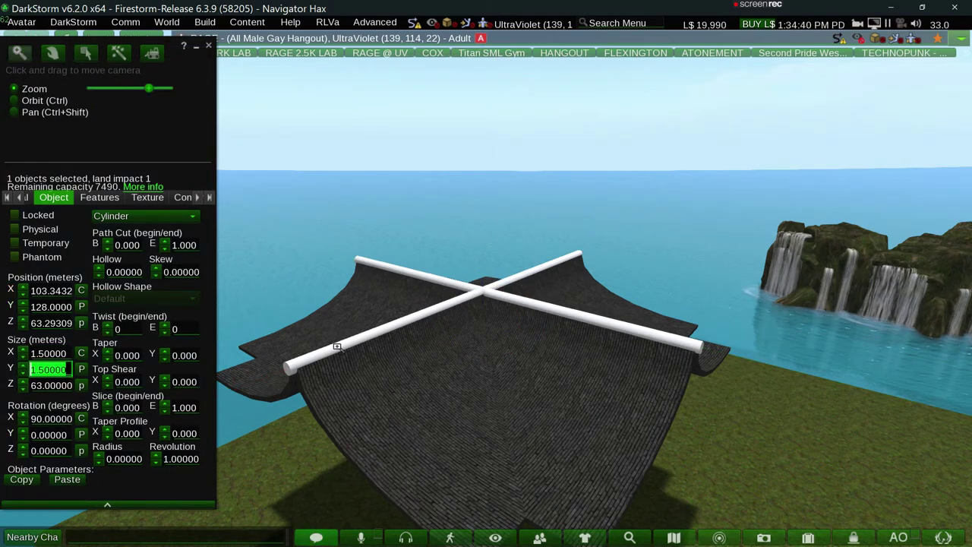
alt+drag(337, 346, 486, 290)
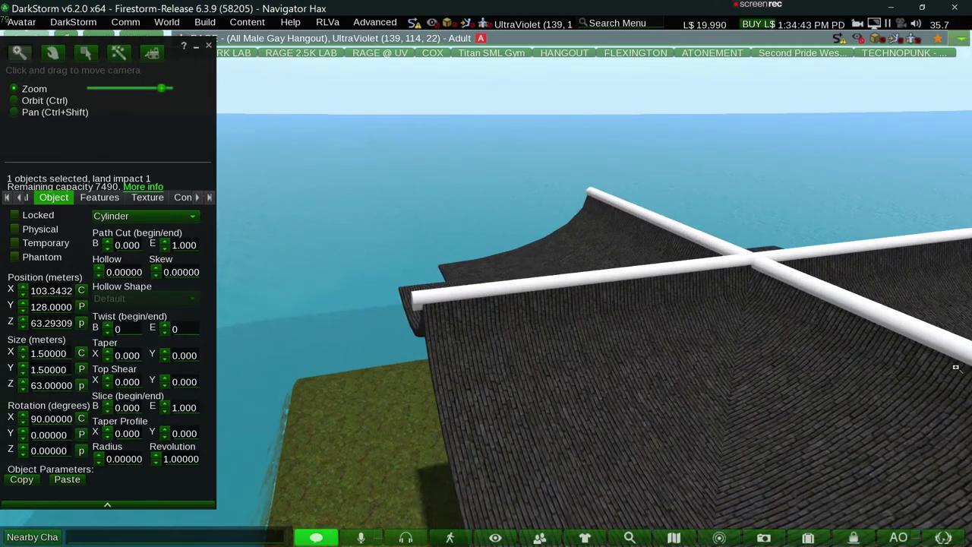
alt+drag(956, 368, 486, 290)
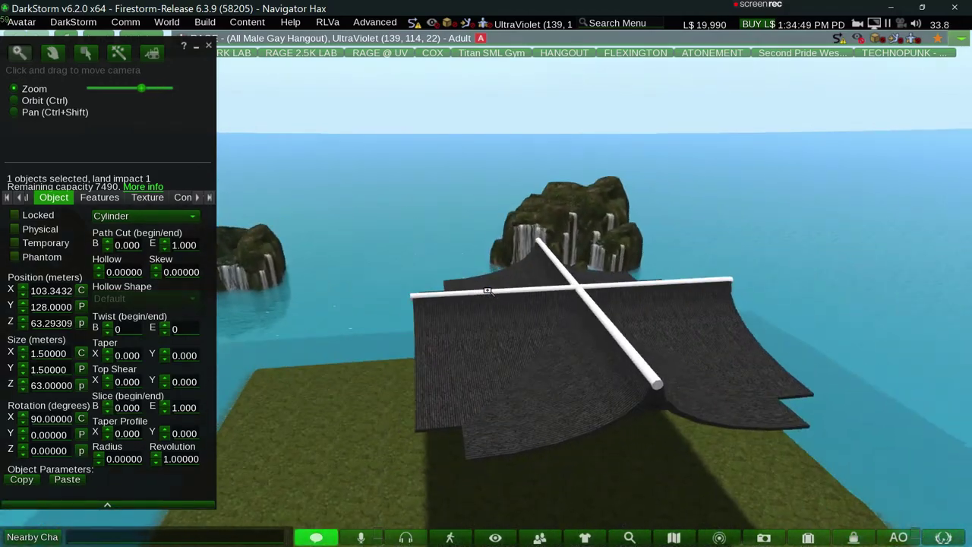
alt+drag(487, 290, 489, 297)
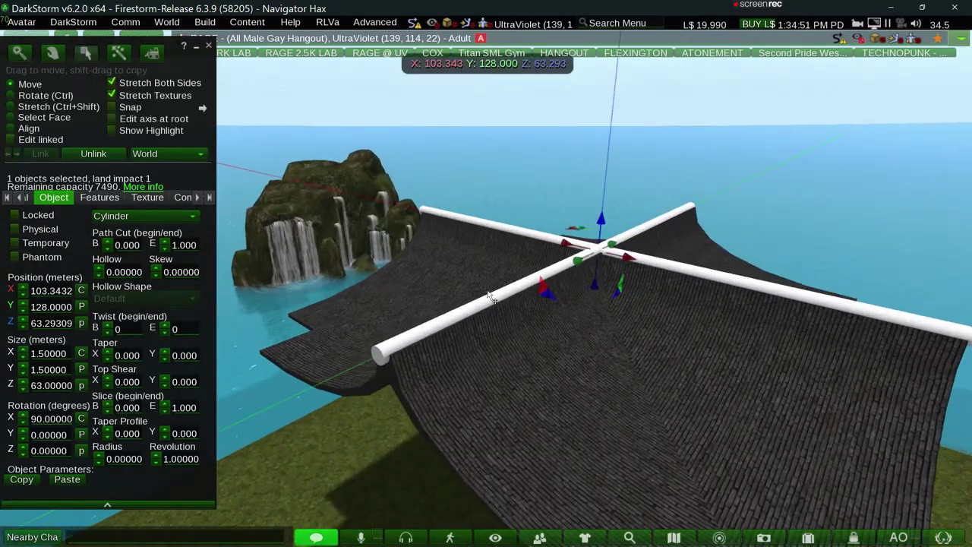
key(alt+Tab)
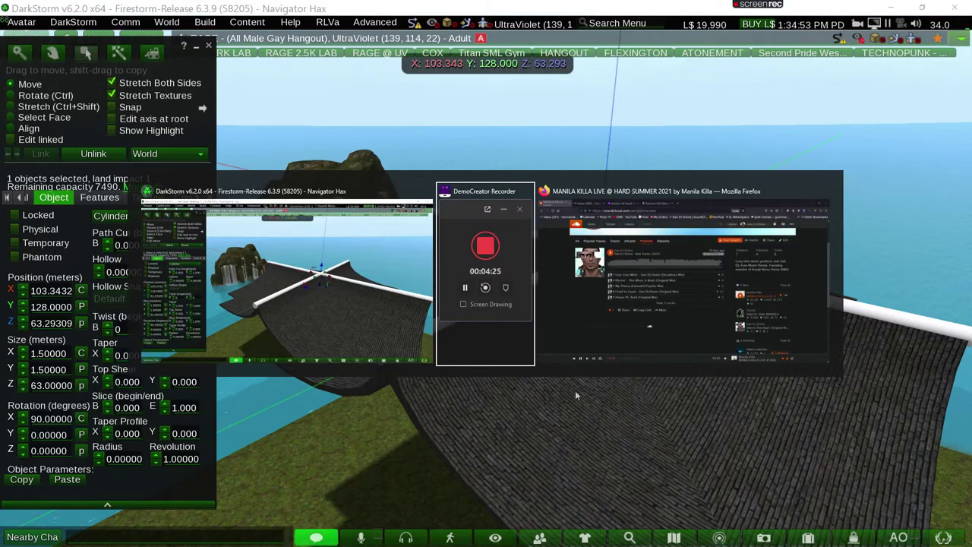
alt+drag(578, 395, 502, 344)
alt+drag(566, 275, 489, 295)
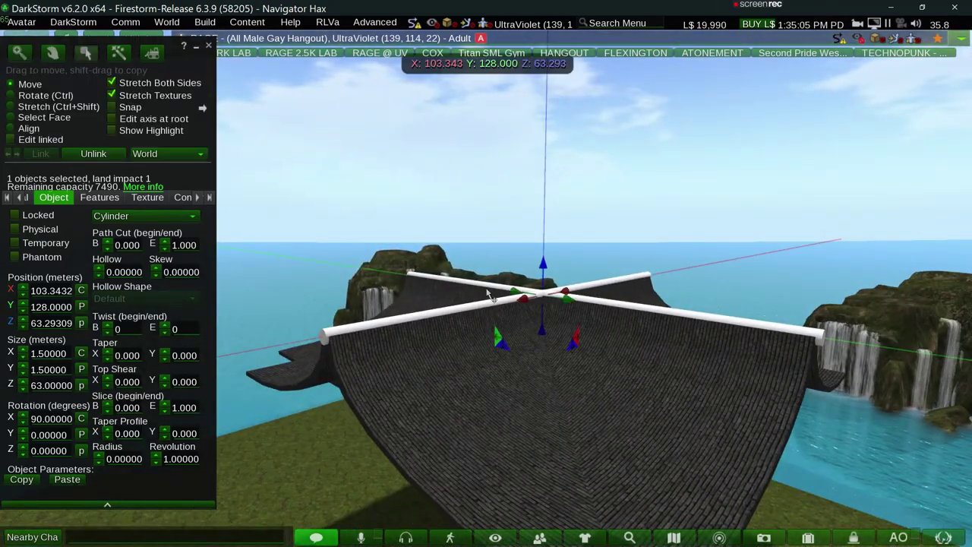
Orbit above the roof and back down, then zoom out around the white pole.
key(alt)
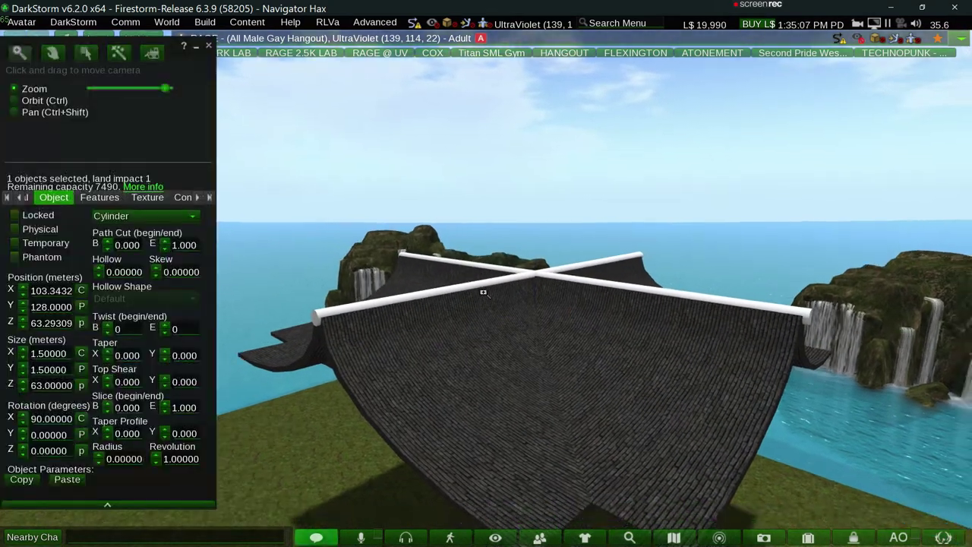
ctrl+drag(483, 292, 483, 293)
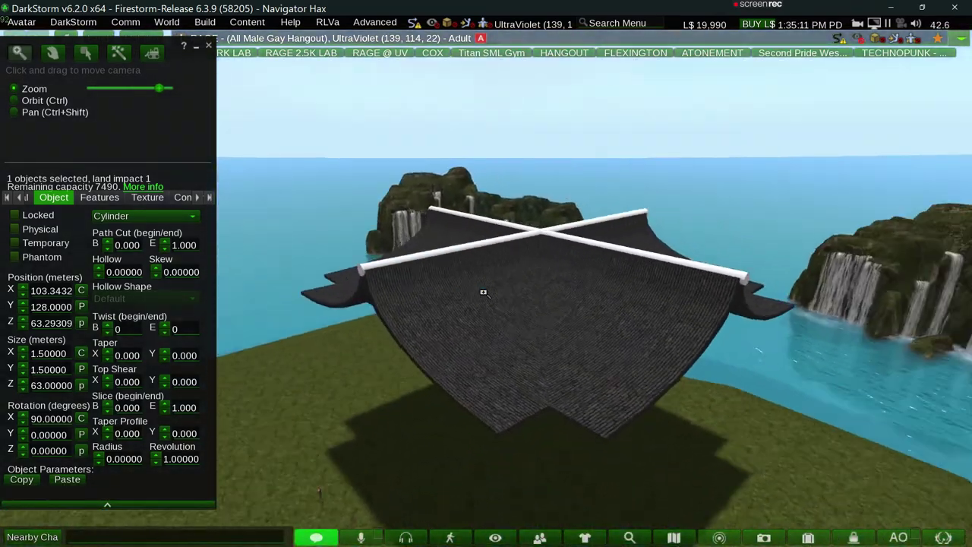
ctrl+drag(483, 291, 485, 297)
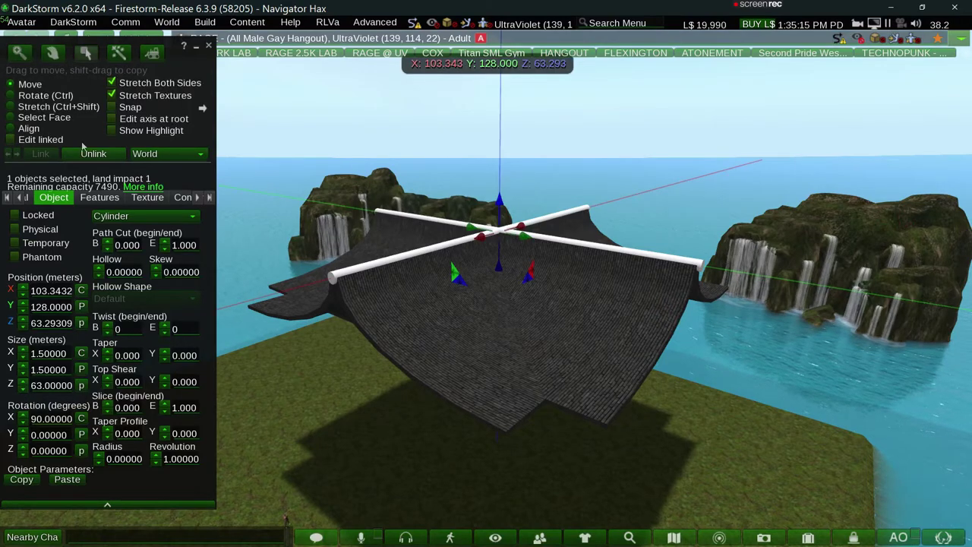
key(alt)
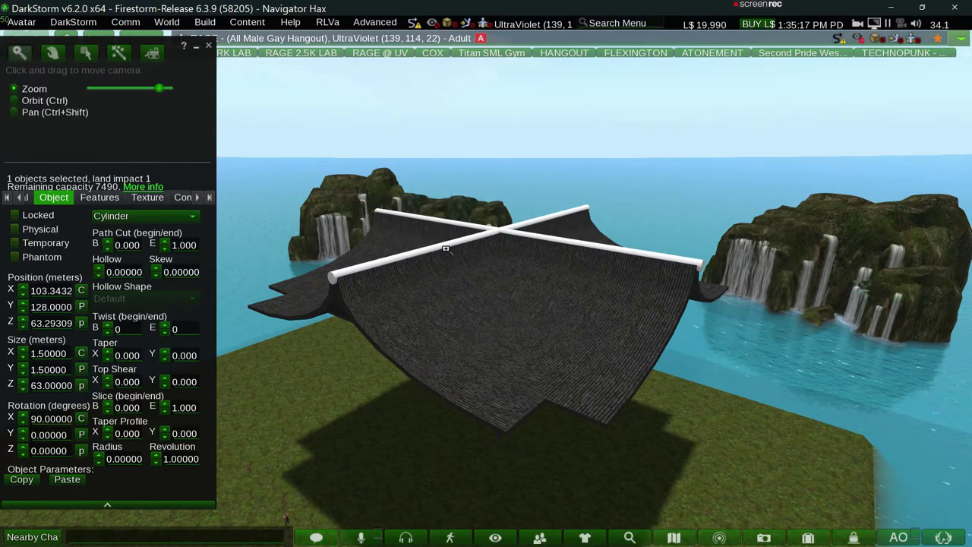
alt+drag(446, 248, 480, 289)
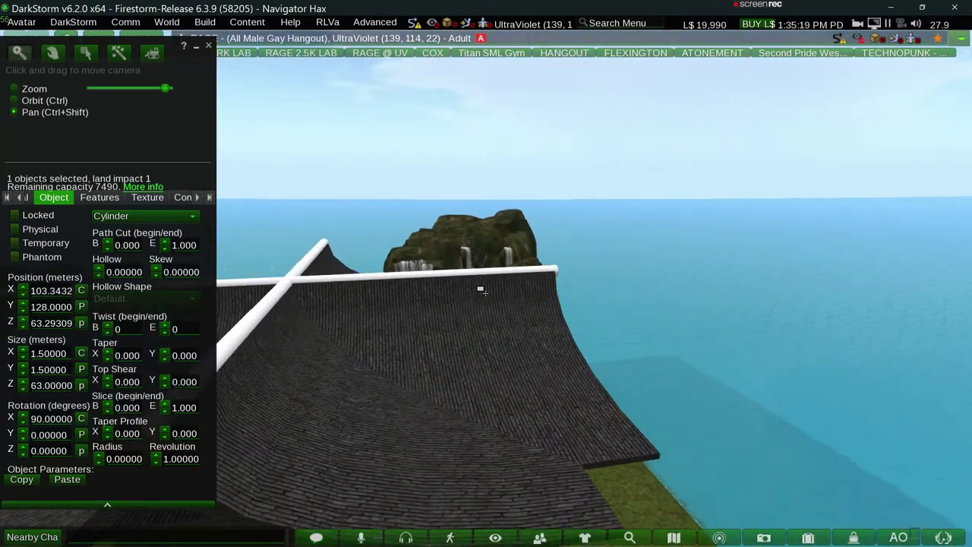
alt+drag(304, 309, 482, 275)
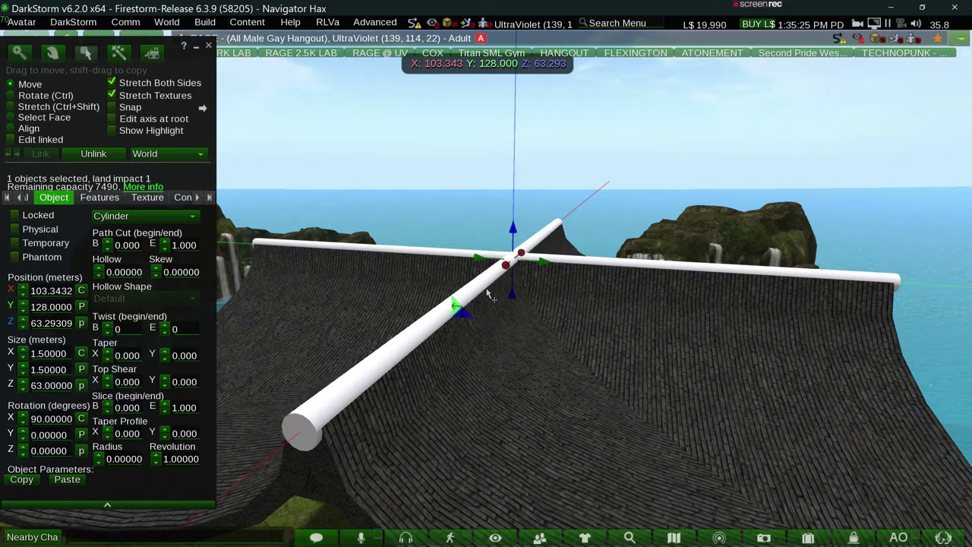
Apply the GOLDEN WOODEN - SLATS texture to the crosswise ridge pole.
click(147, 196)
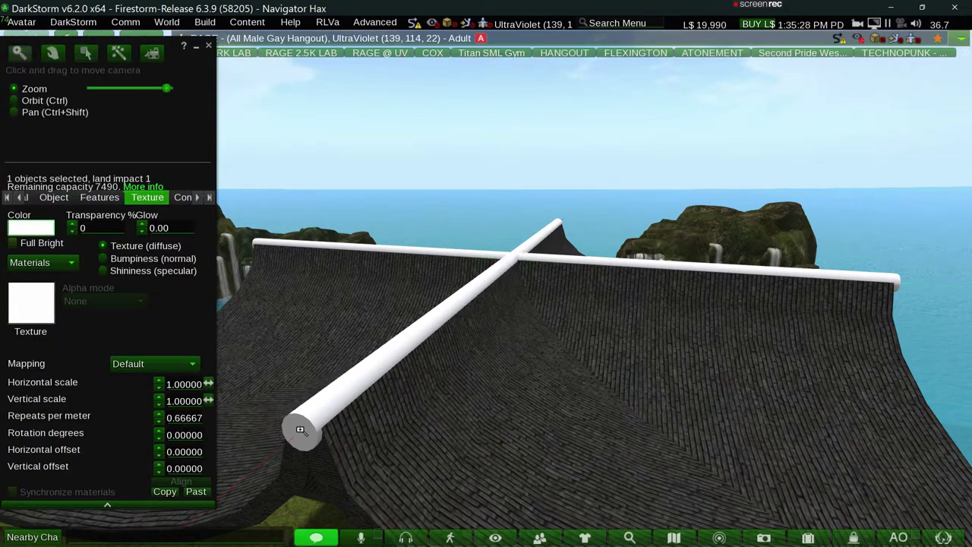
alt+drag(300, 430, 488, 296)
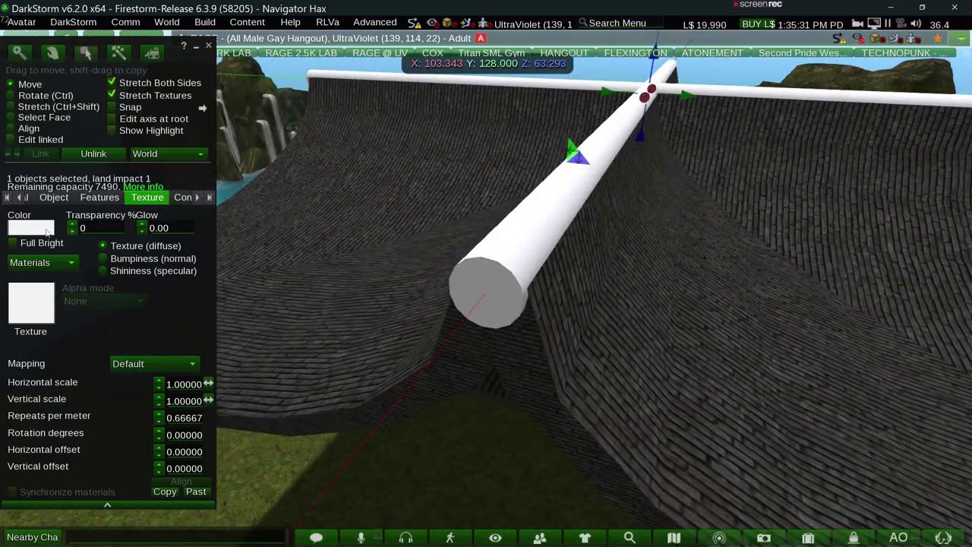
click(31, 227)
click(502, 308)
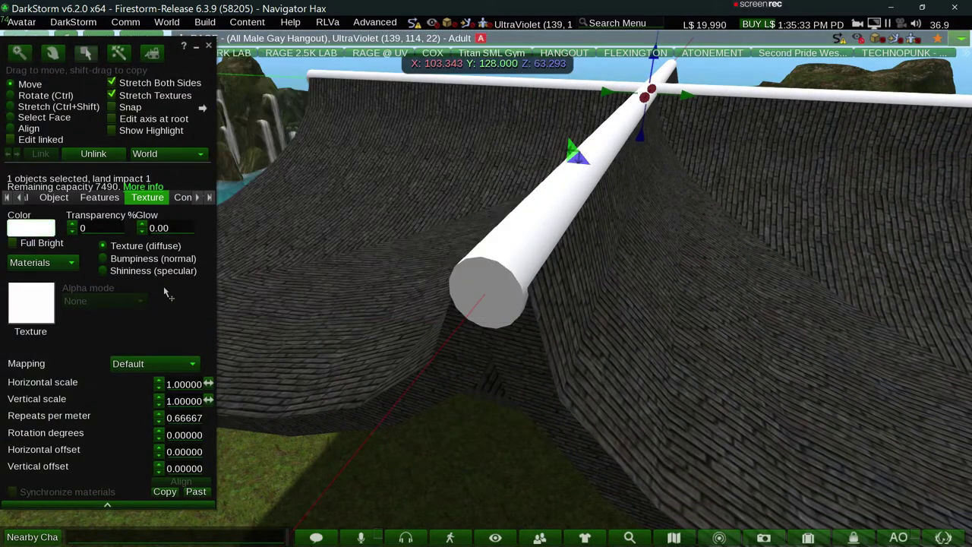
click(44, 311)
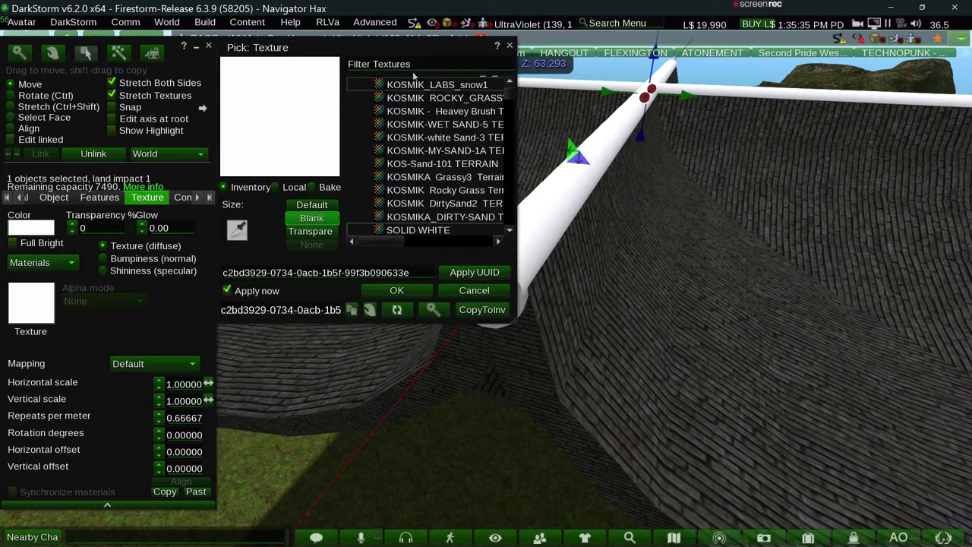
text(gold)
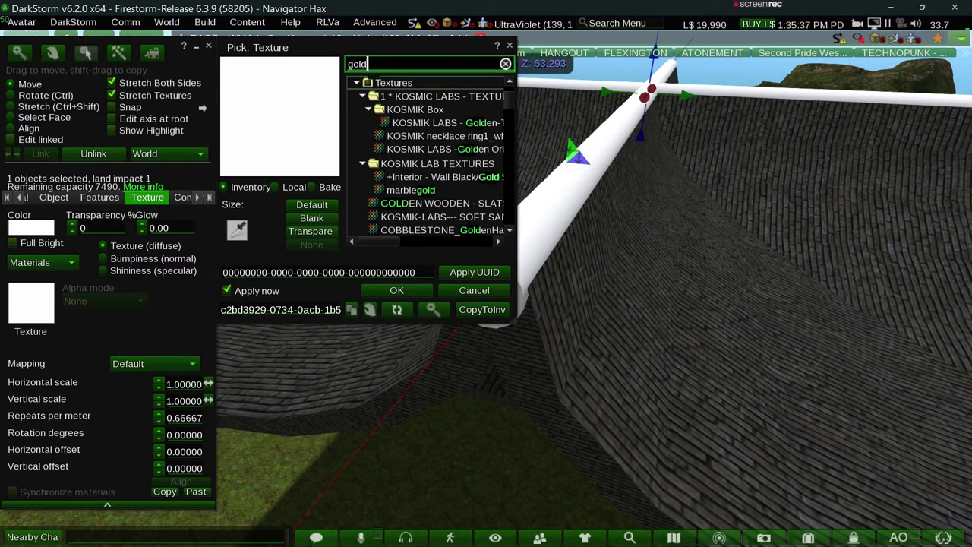
click(423, 150)
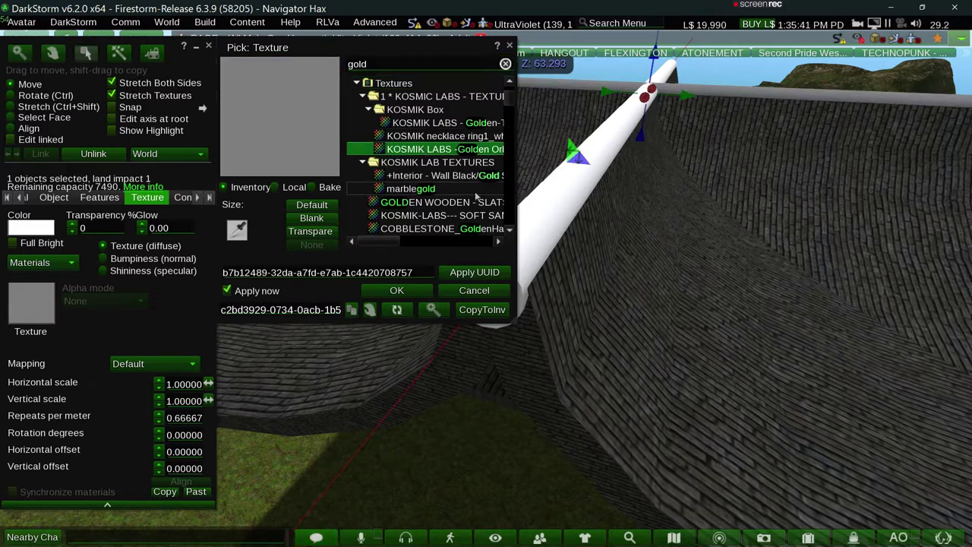
key(ctrl+z)
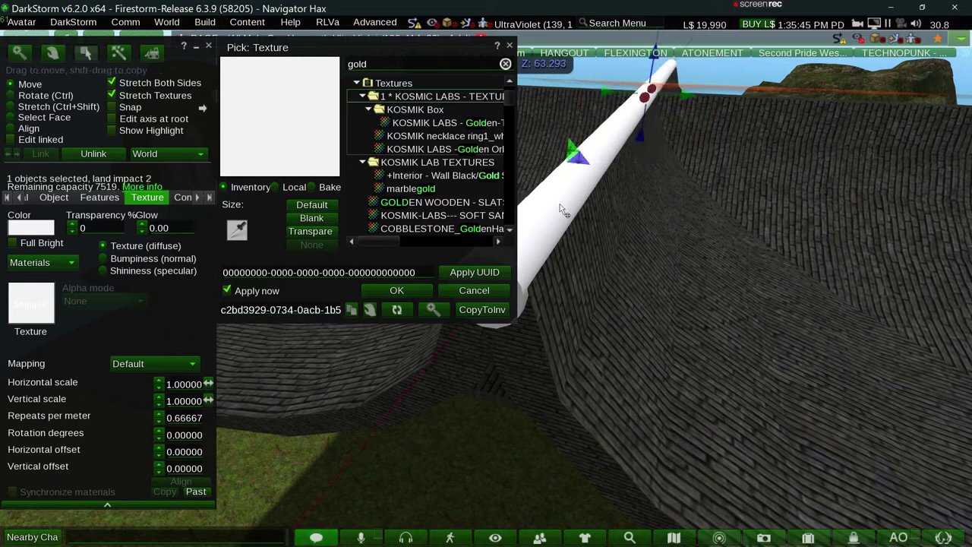
click(464, 203)
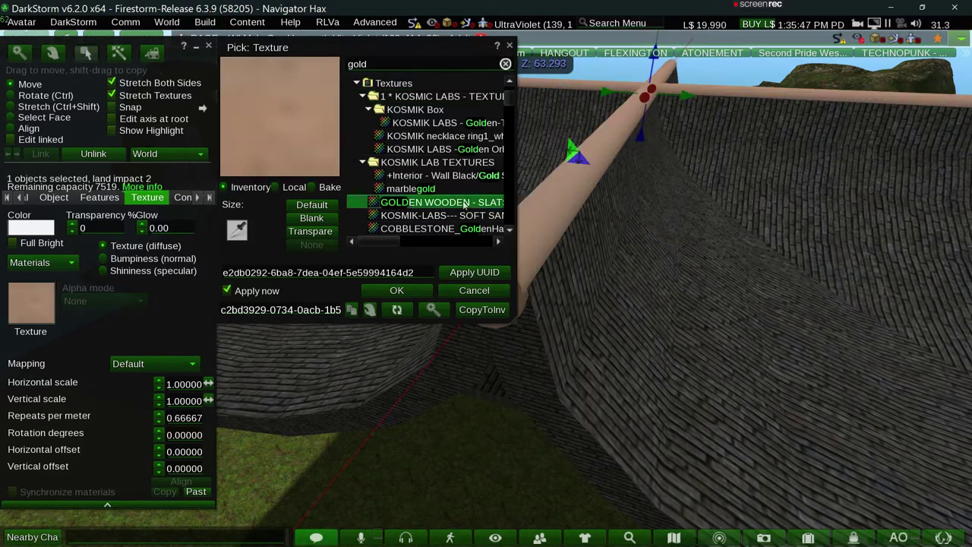
Set the pole's texture rotation to 90 with 3 horizontal and 5 vertical repeats.
mouse_move(553, 202)
alt+mouse_down()
mouse_move(486, 290)
mouse_move(322, 272)
alt+mouse_up()
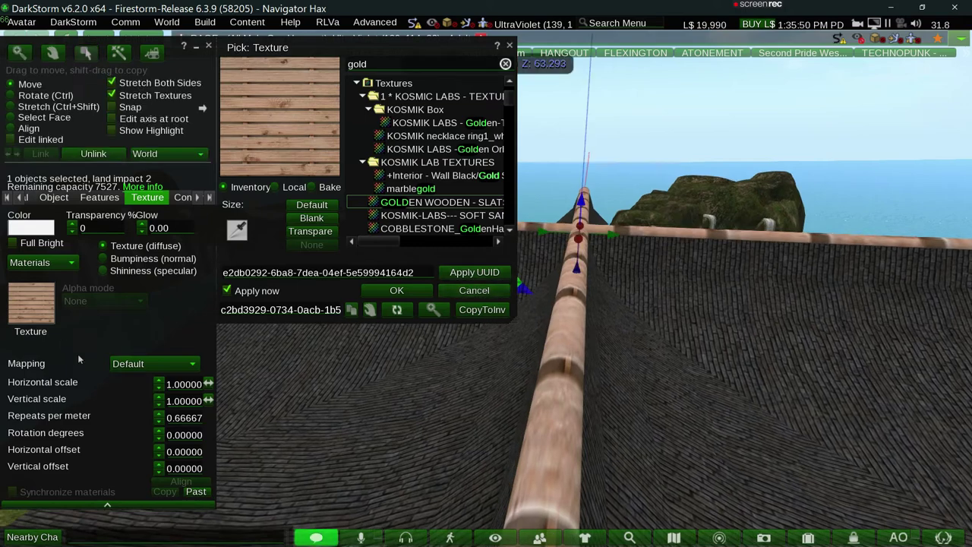
click(184, 434)
key(ctrl+a)
key(Return)
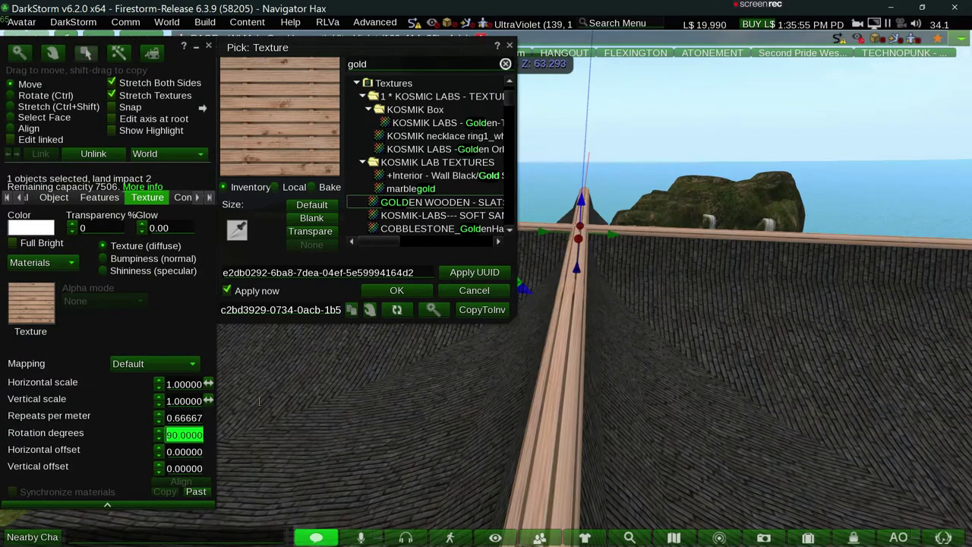
click(184, 384)
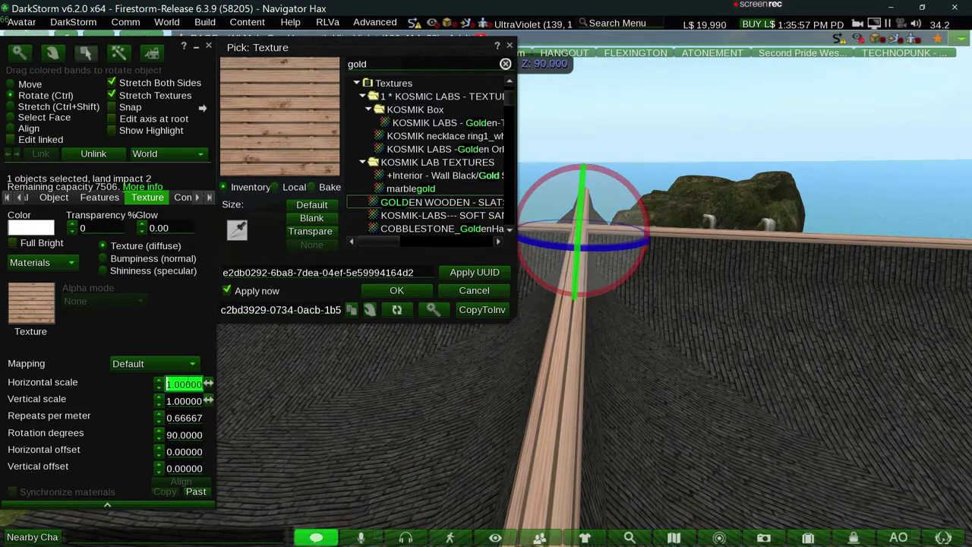
key(ctrl+a)
text(6)
key(Return)
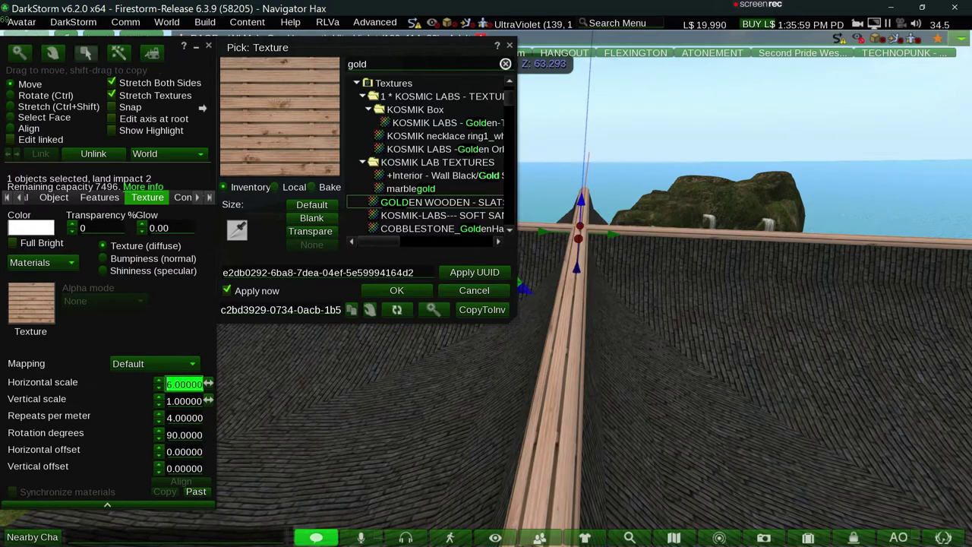
text(3)
key(Return)
key(Tab)
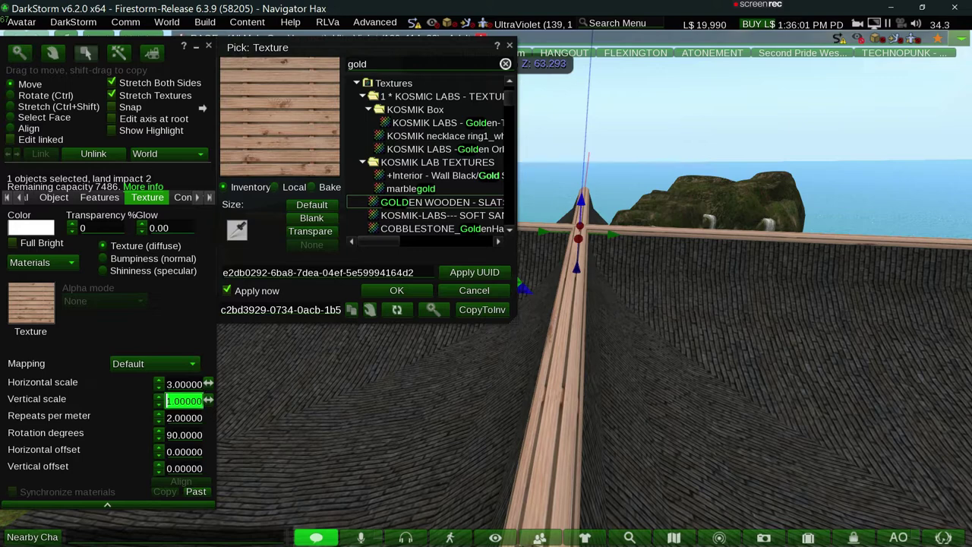
text(7)
key(Return)
text(5)
key(Return)
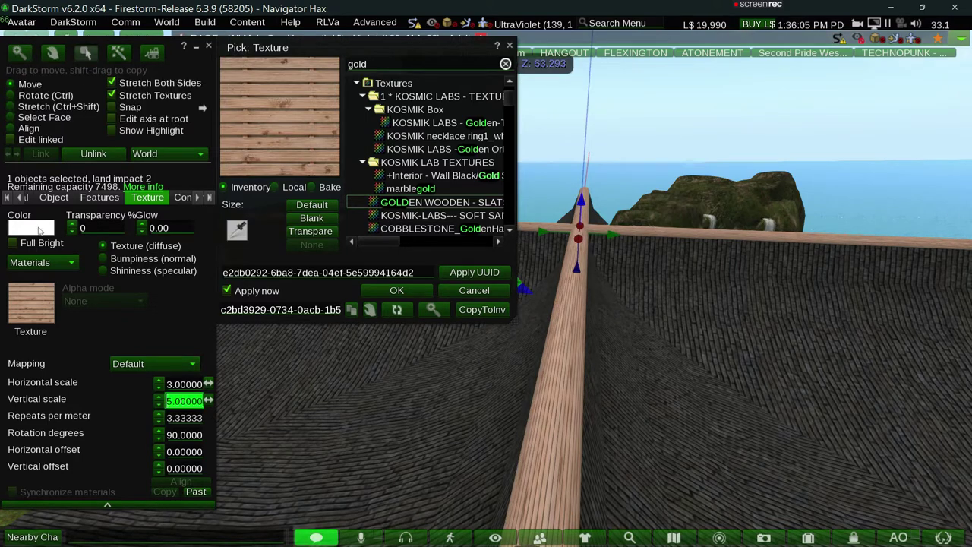
Tint the ridge beam a tan shade at Luminance 52, keeping the wooden slat texture.
click(39, 231)
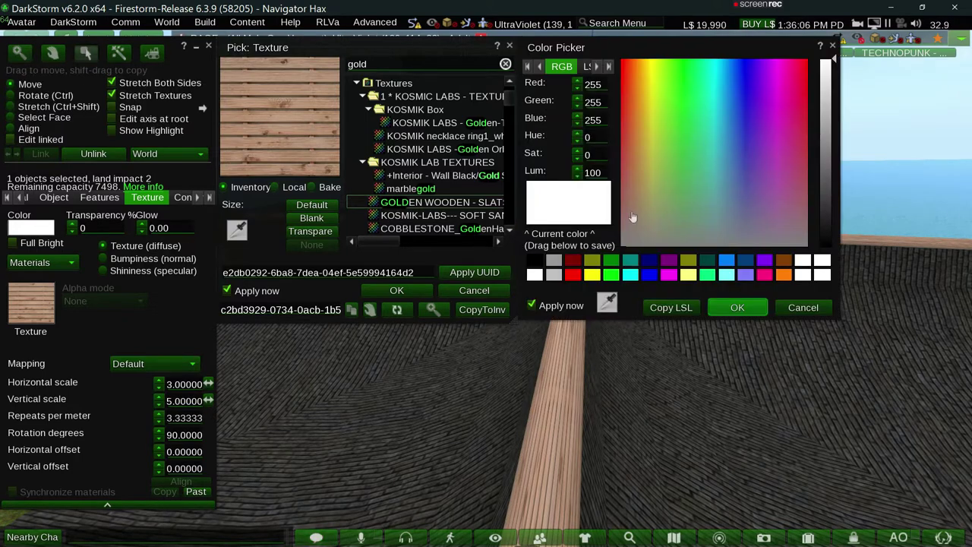
click(833, 152)
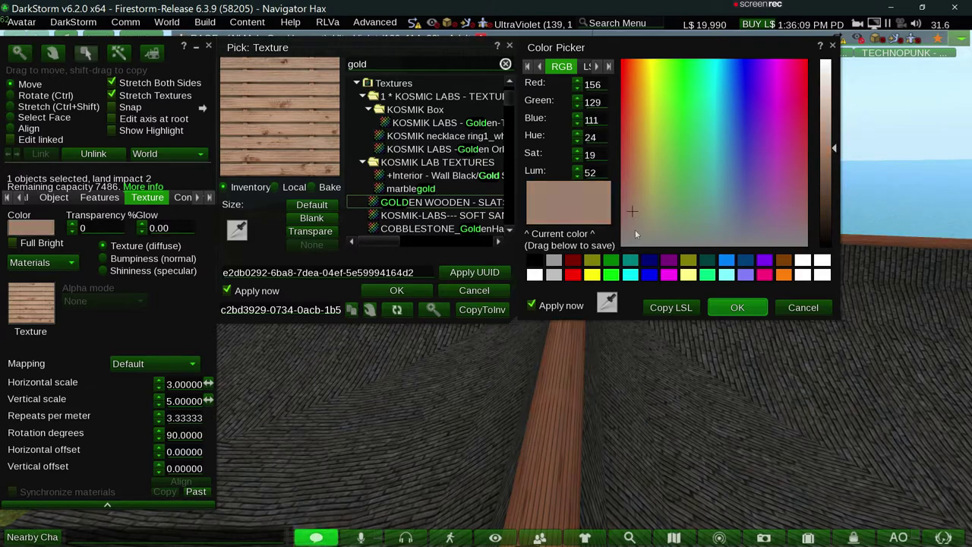
click(636, 233)
drag(635, 229, 637, 228)
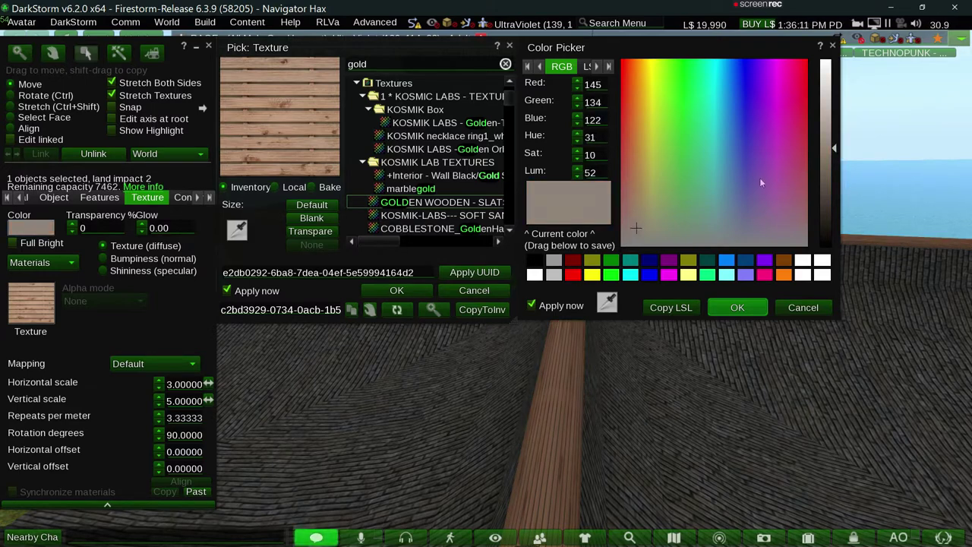
click(741, 307)
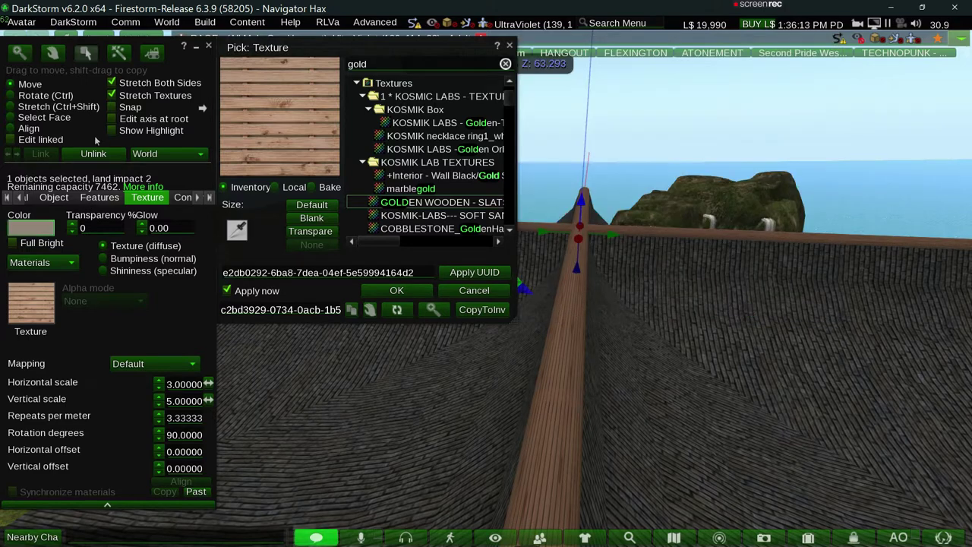
click(397, 290)
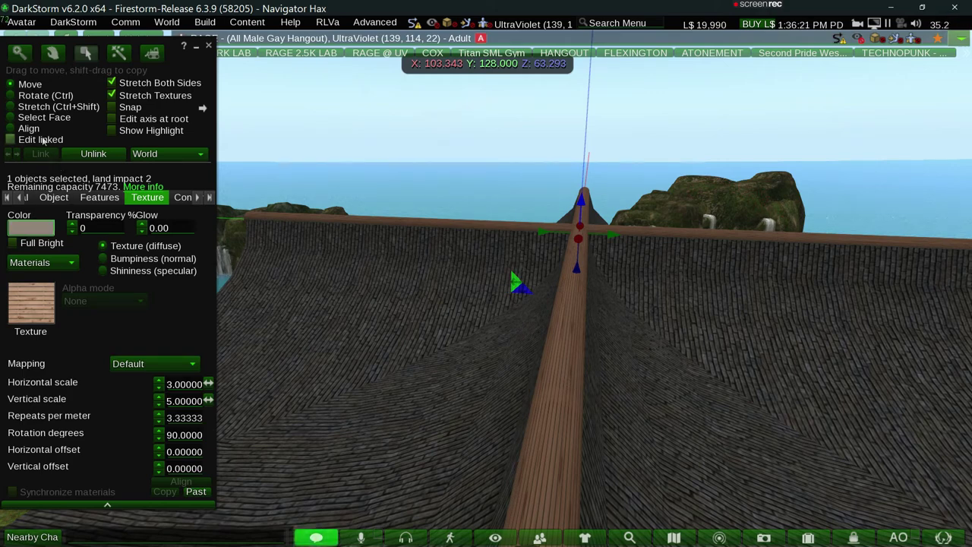
Select the shingled roof and tint it beige with Luminance raised to 66.
right_click(347, 300)
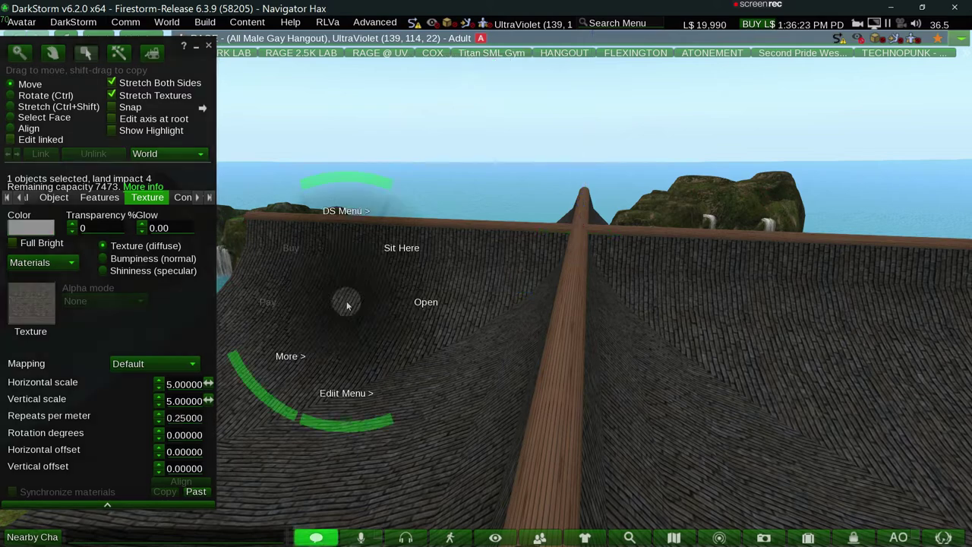
click(347, 335)
click(400, 310)
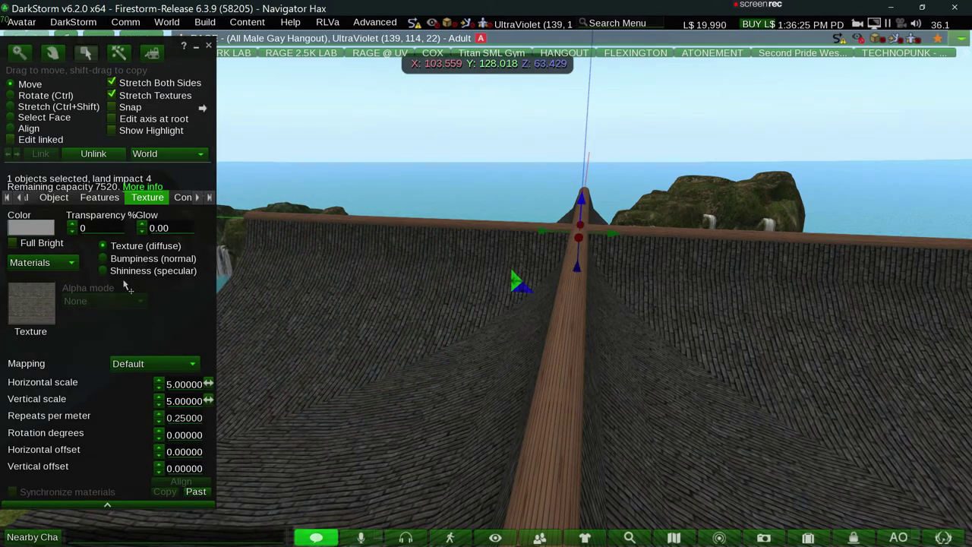
click(38, 229)
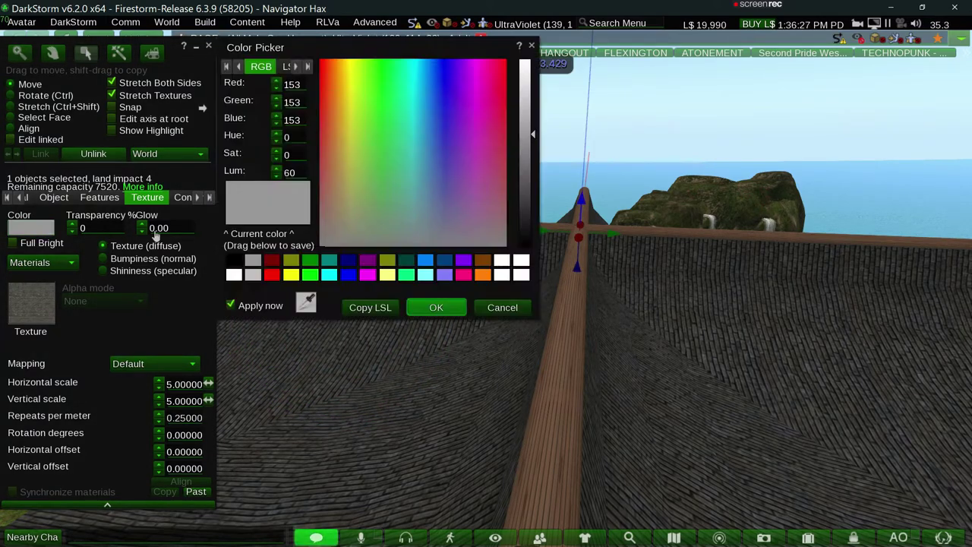
click(338, 202)
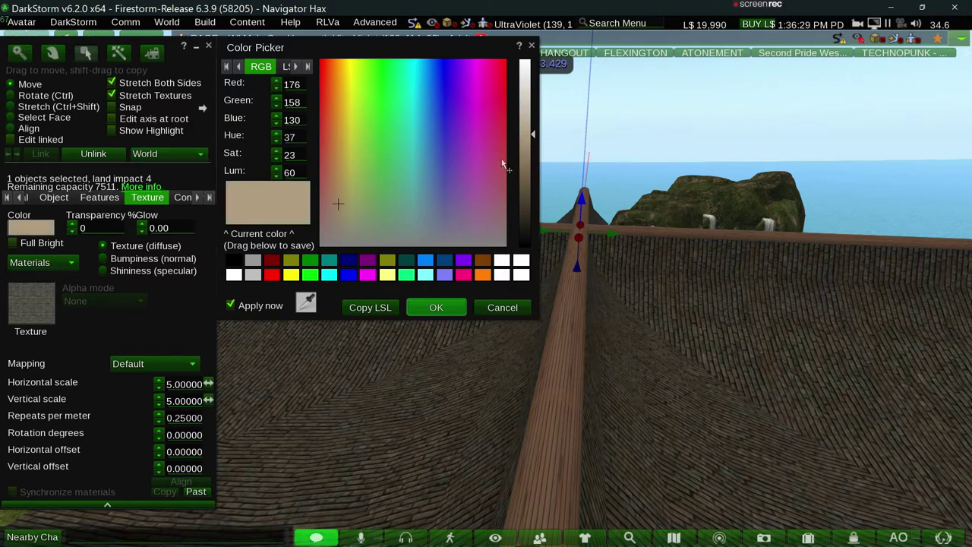
drag(528, 152, 524, 123)
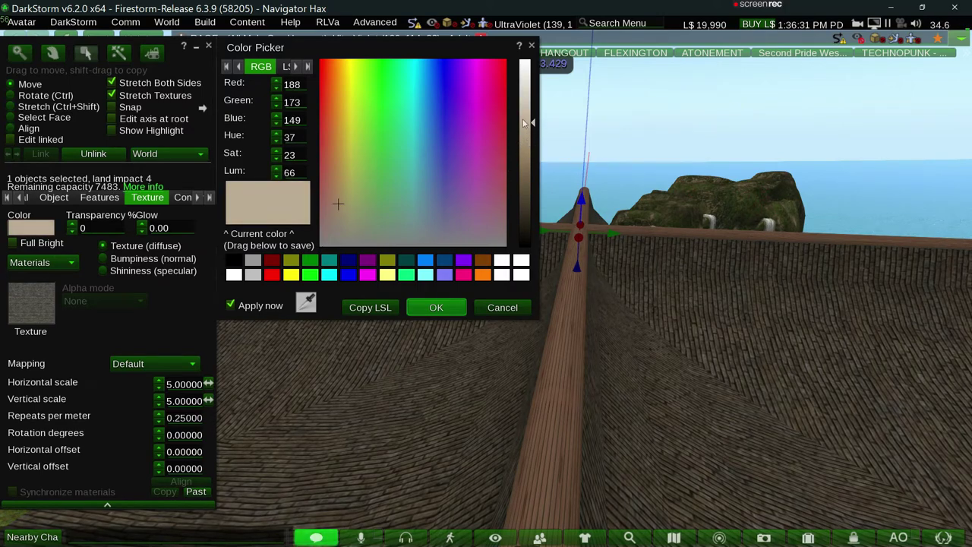
click(435, 308)
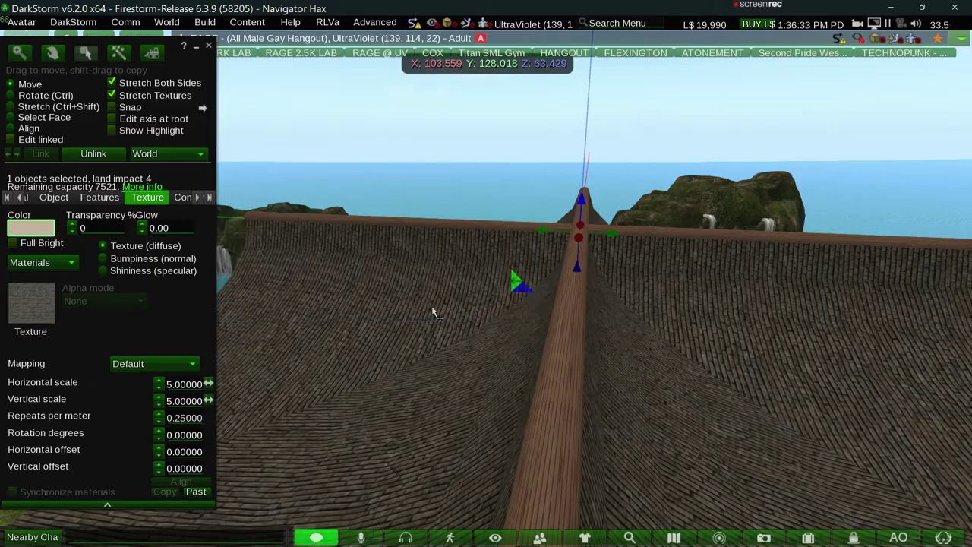
alt+drag(471, 283, 472, 296)
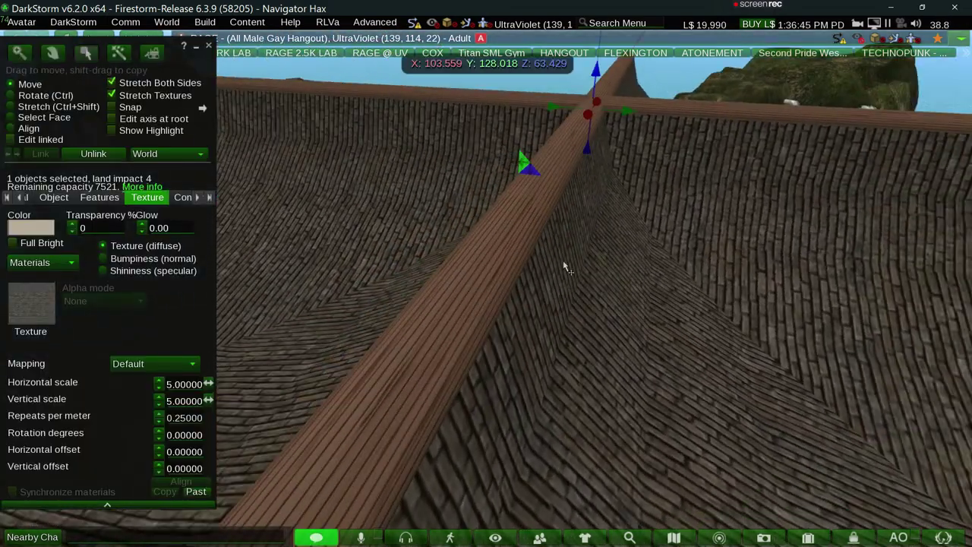
Select the ridge beam and apply the second DIRTY SEAMLESS WOOD texture.
right_click(440, 273)
click(437, 325)
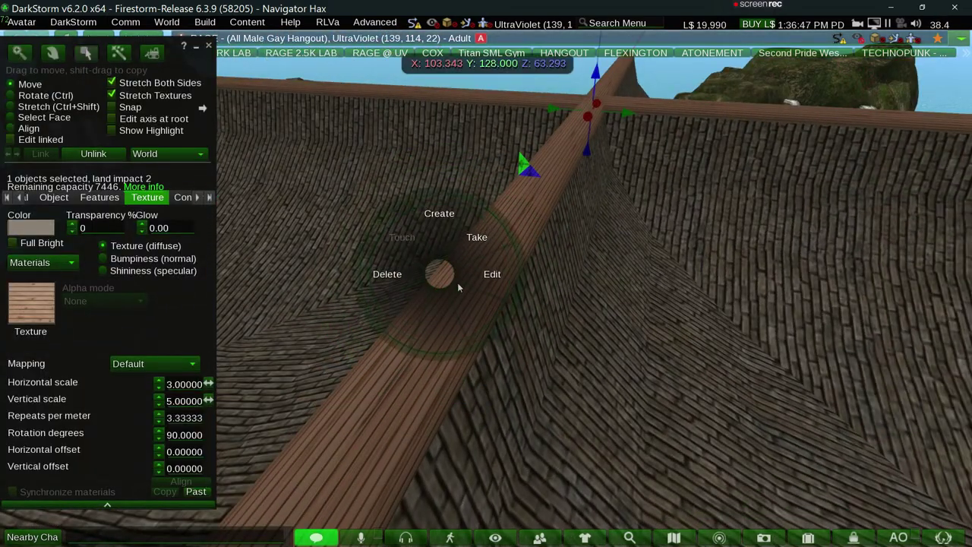
right_click(547, 197)
click(497, 251)
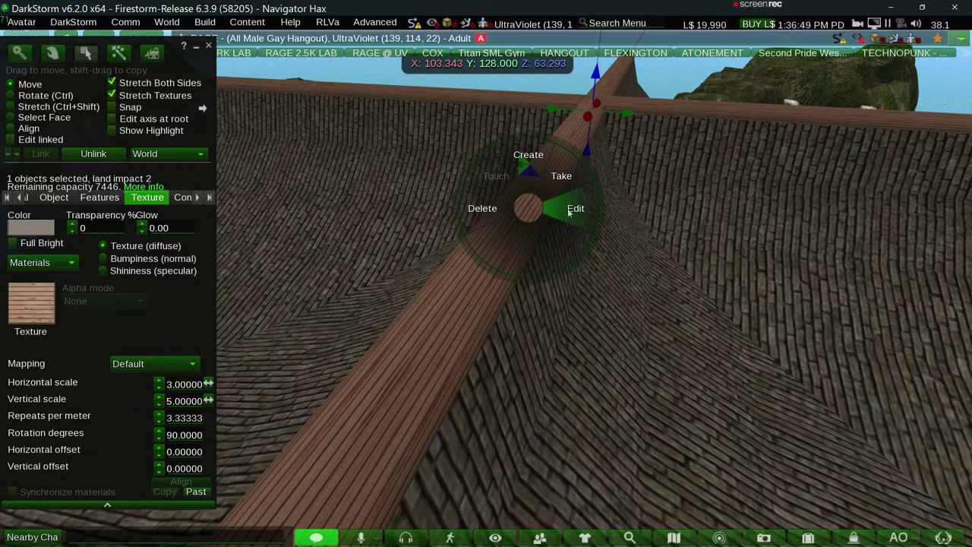
click(565, 211)
click(19, 325)
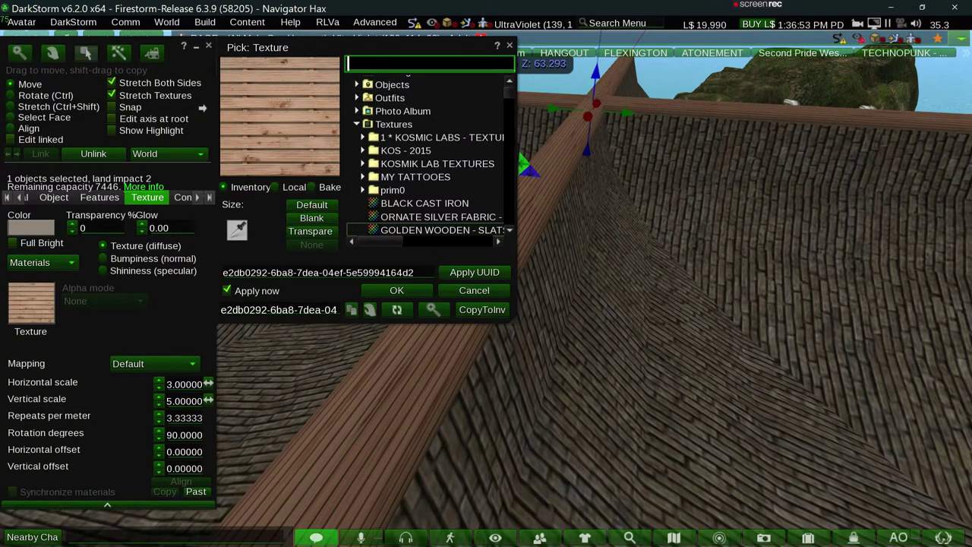
text(dirty seamless)
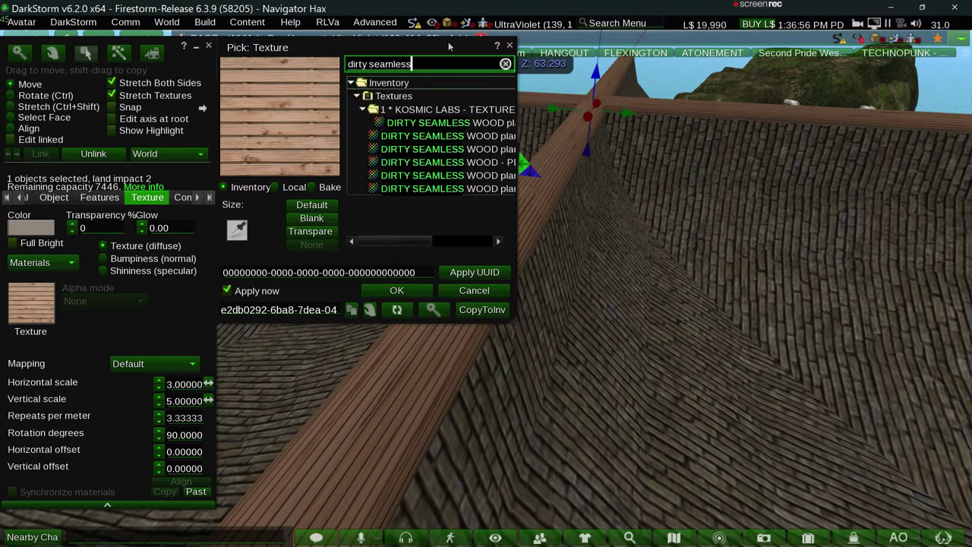
click(441, 136)
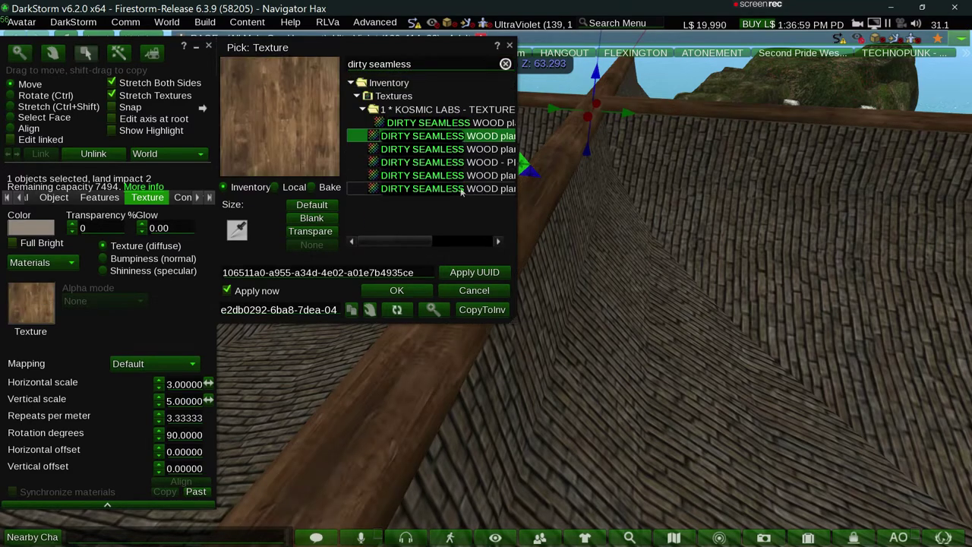
click(417, 290)
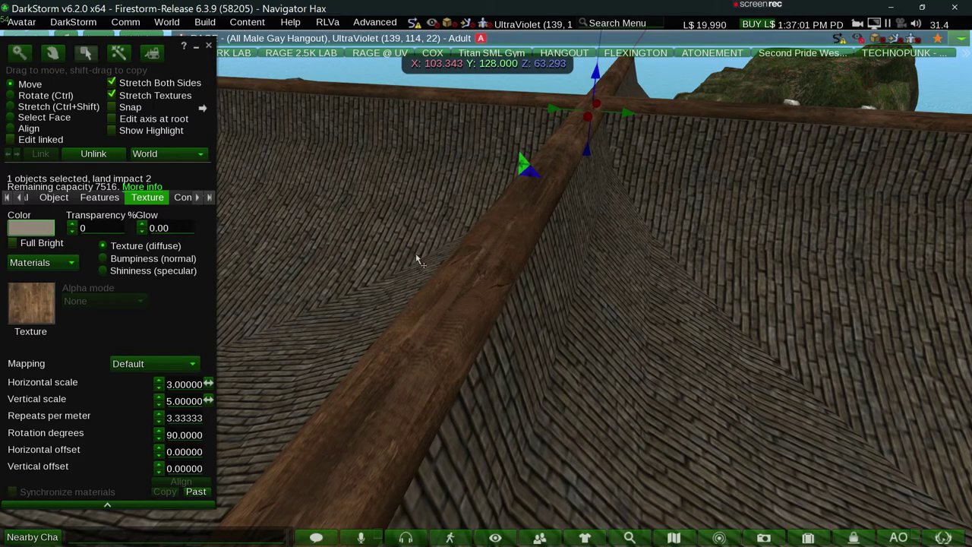
alt+drag(521, 288, 521, 281)
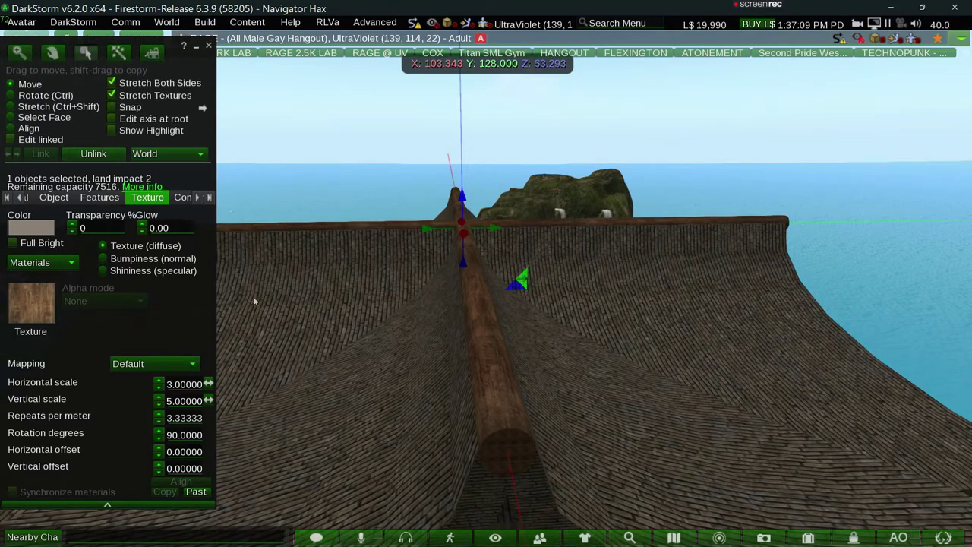
Tint the log a pale greenish grey using the Color Picker.
click(46, 228)
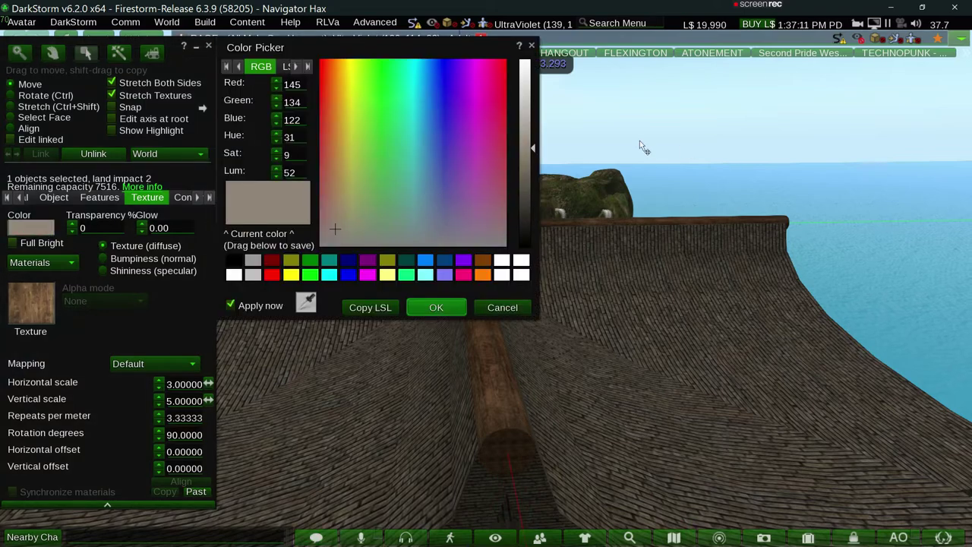
click(532, 115)
drag(529, 121, 523, 130)
drag(344, 237, 360, 238)
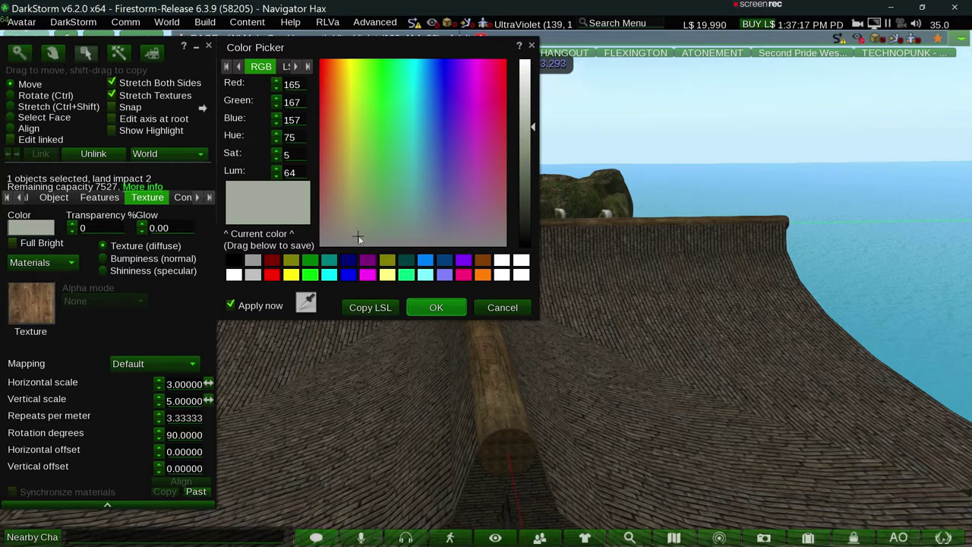
click(458, 303)
alt+click(459, 361)
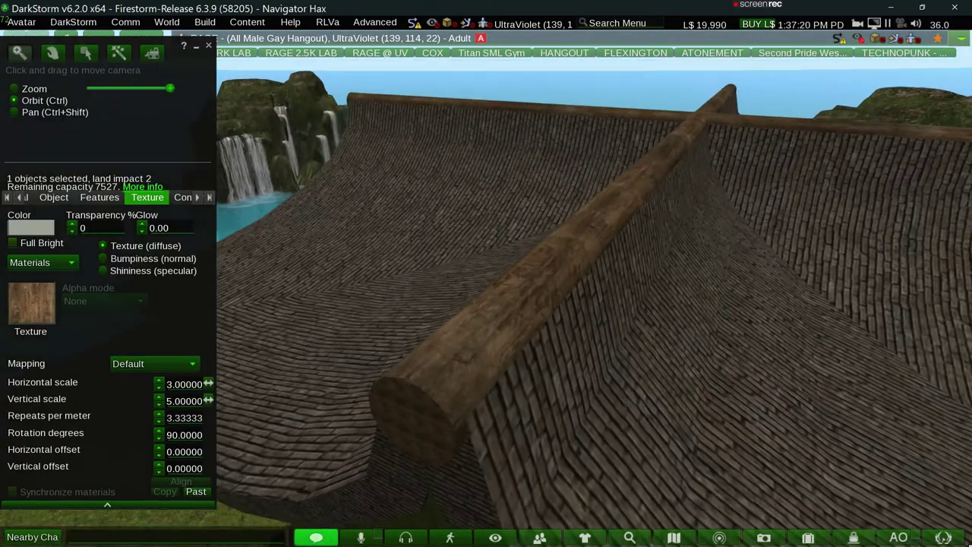
alt+drag(459, 361, 365, 357)
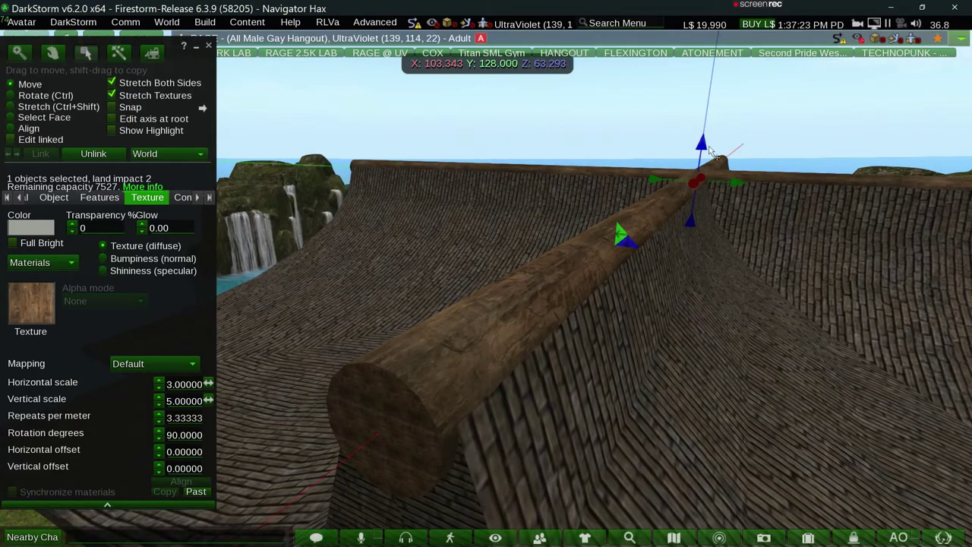
Reselect the log and drag it slightly upward to about Z 63.5.
key(Escape)
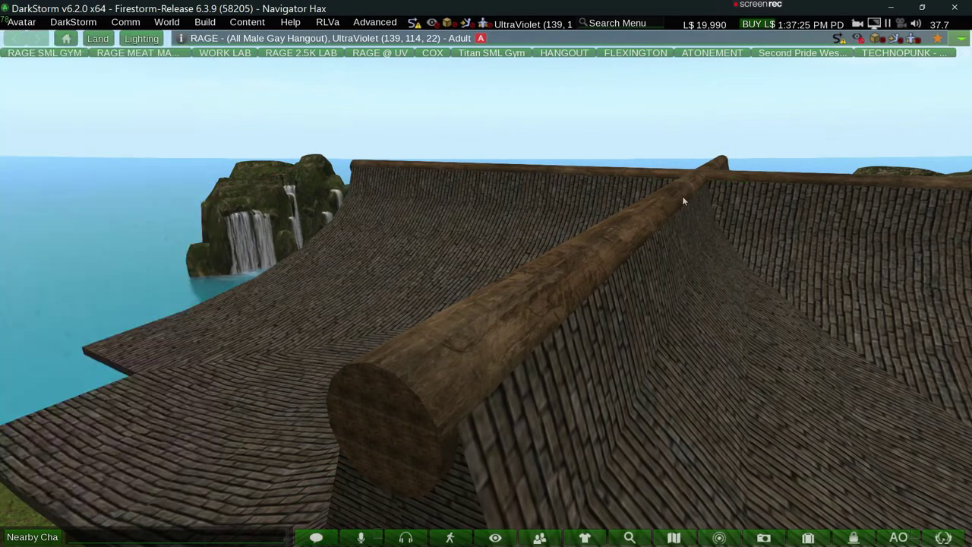
ctrl+click(682, 201)
key(Escape)
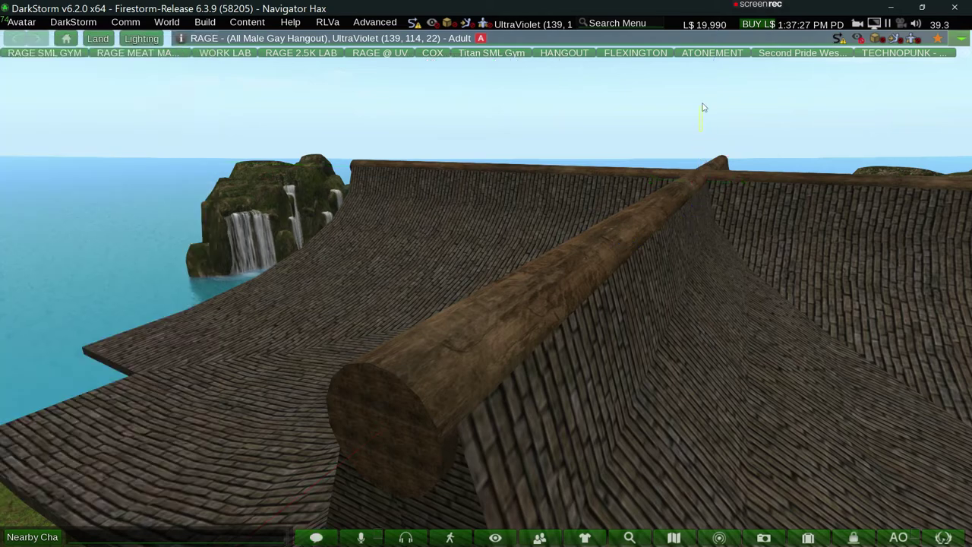
ctrl+click(697, 219)
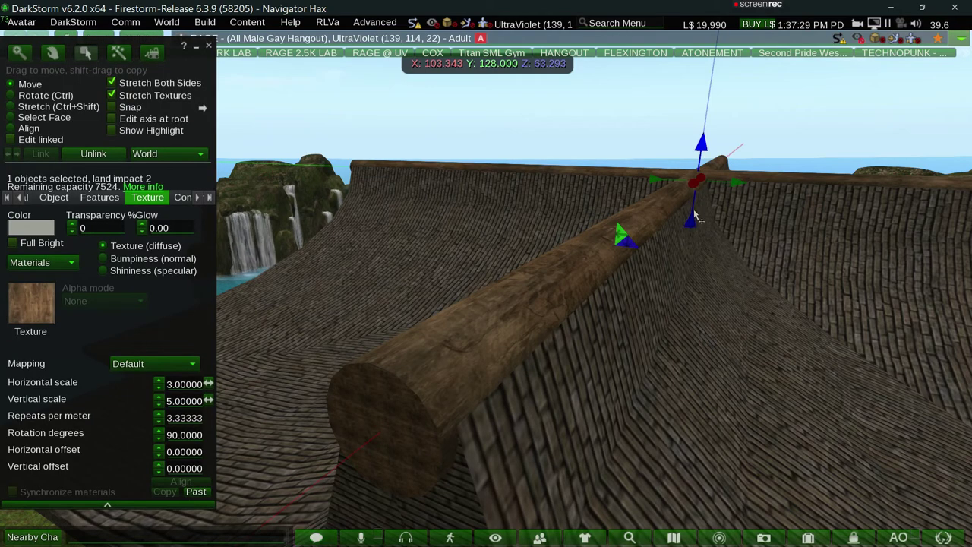
drag(698, 219, 689, 215)
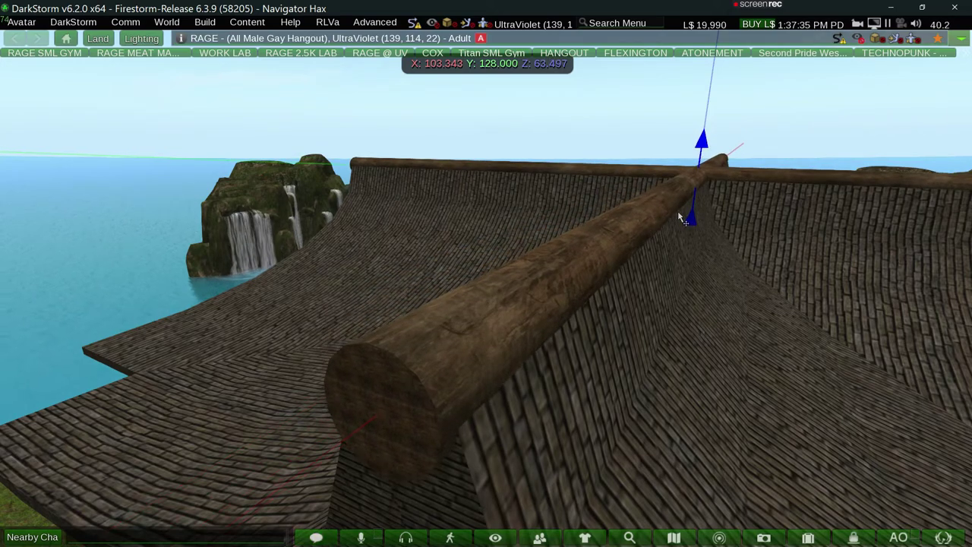
drag(685, 215, 681, 219)
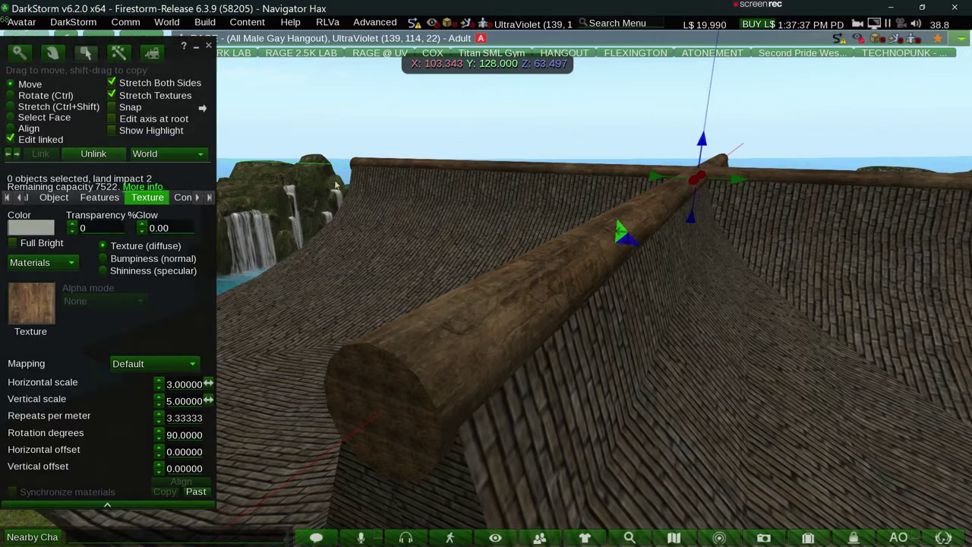
key(ctrl+b)
key(ctrl+b)
alt+click(475, 289)
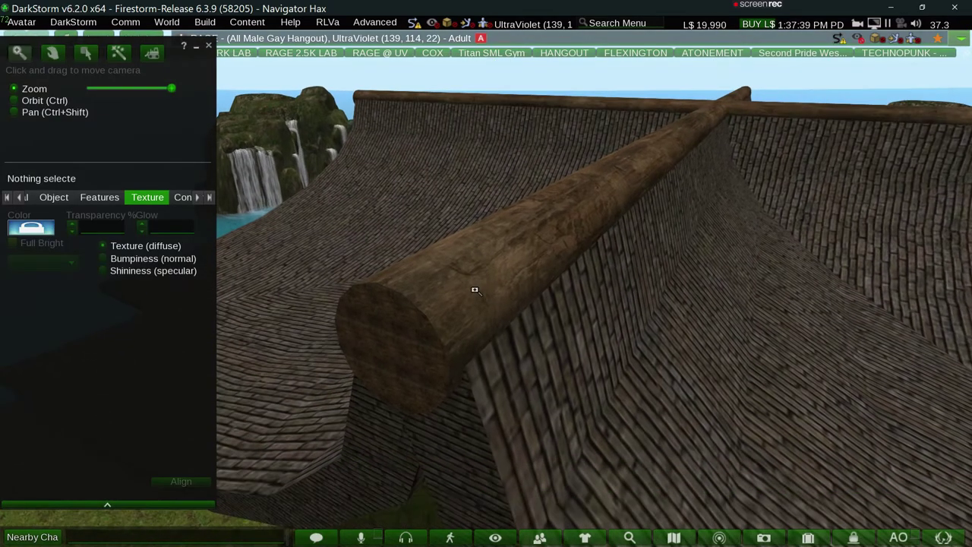
scroll(475, 289, down, 5)
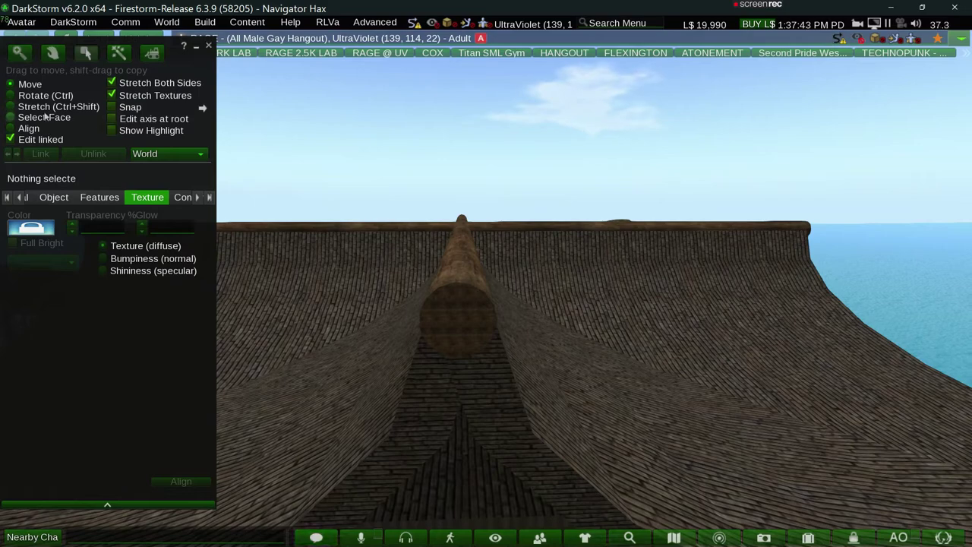
click(43, 118)
click(448, 319)
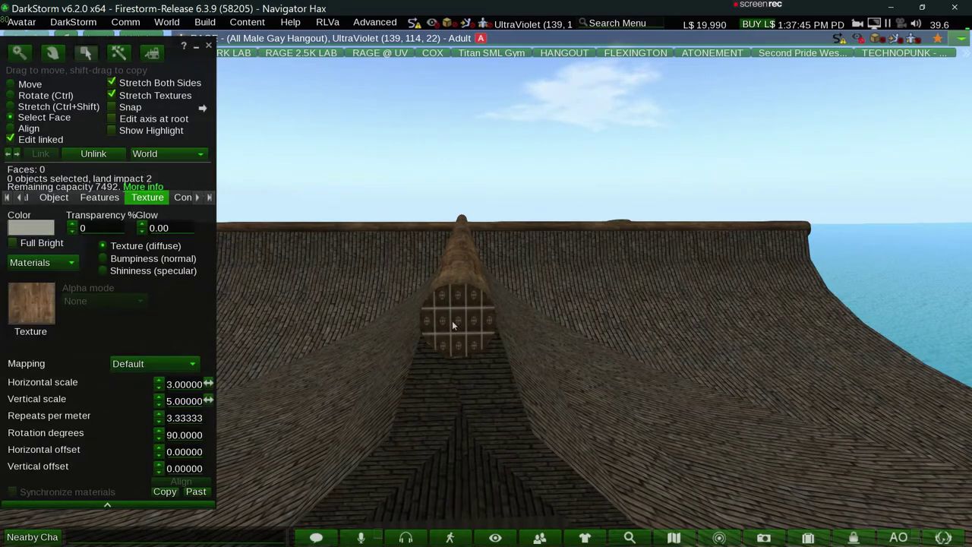
alt+click(486, 288)
alt+drag(486, 289, 487, 292)
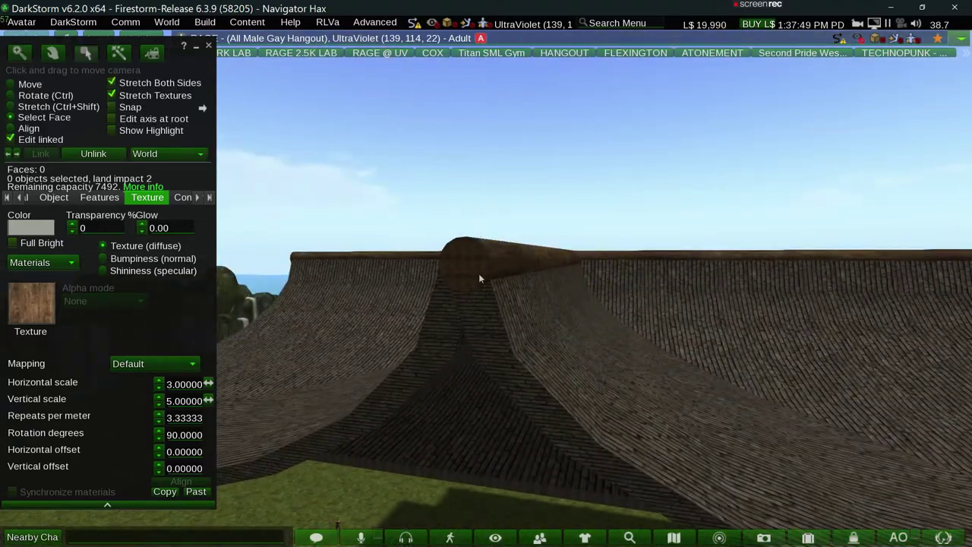
alt+drag(841, 304, 474, 300)
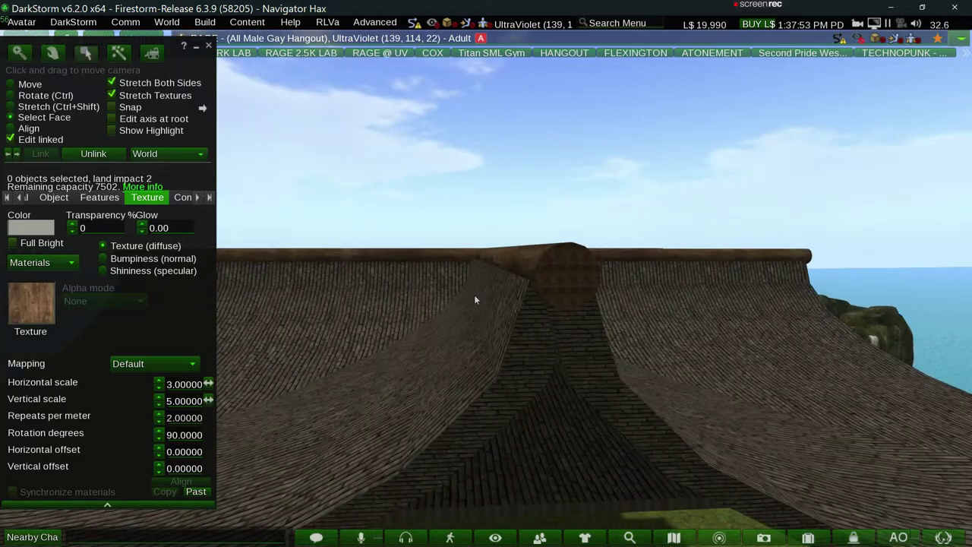
alt+drag(536, 271, 537, 271)
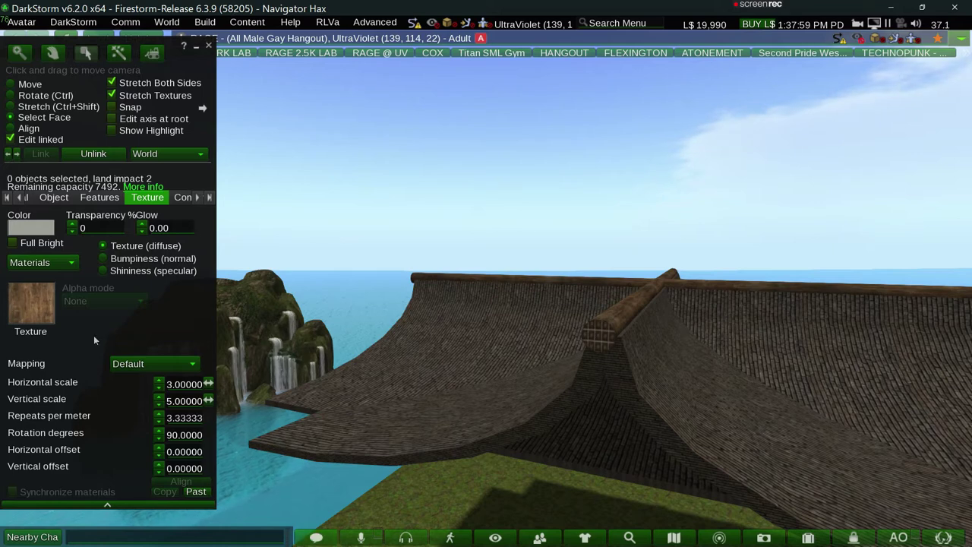
Set the ridge log's wood texture scale to 1 by 1 and its rotation to 0°.
click(152, 364)
click(174, 394)
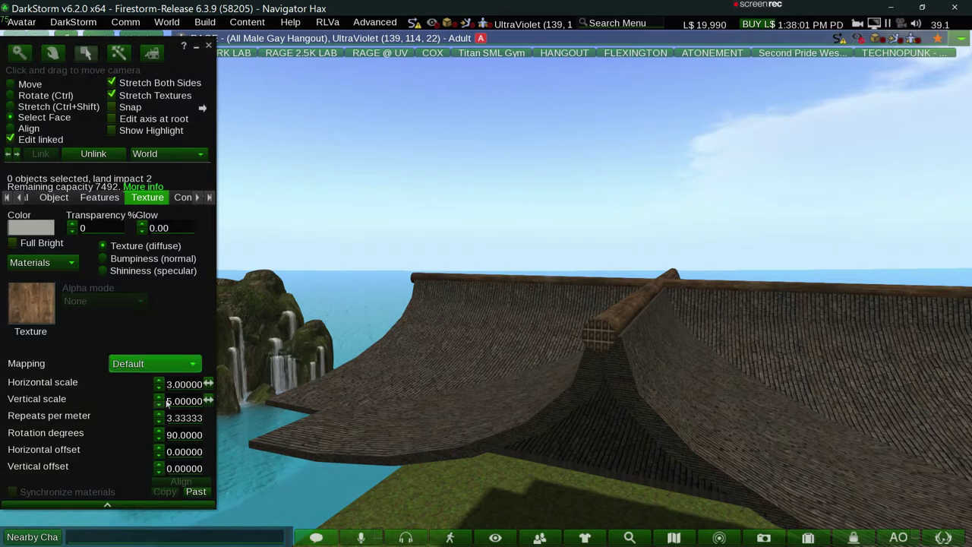
text(1)
key(Tab)
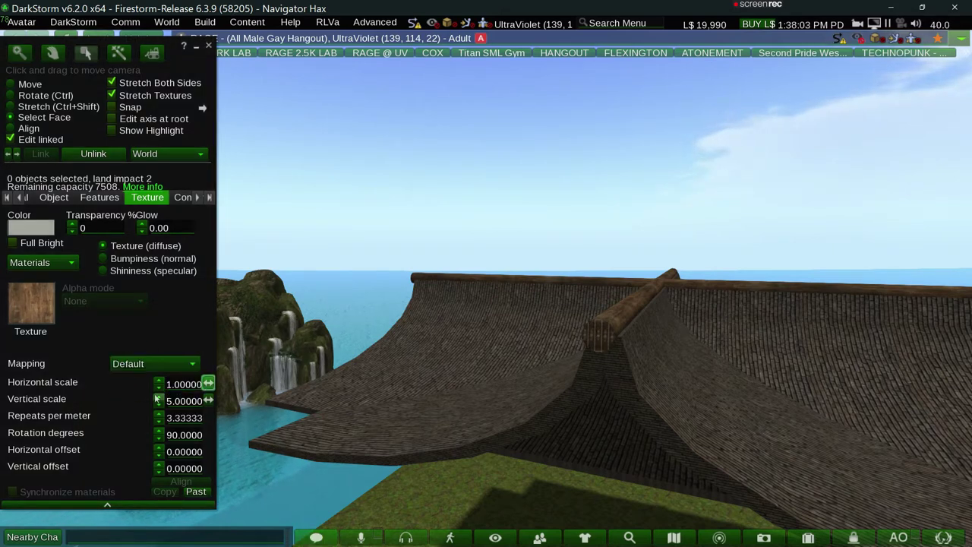
text(1)
key(Return)
key(alt)
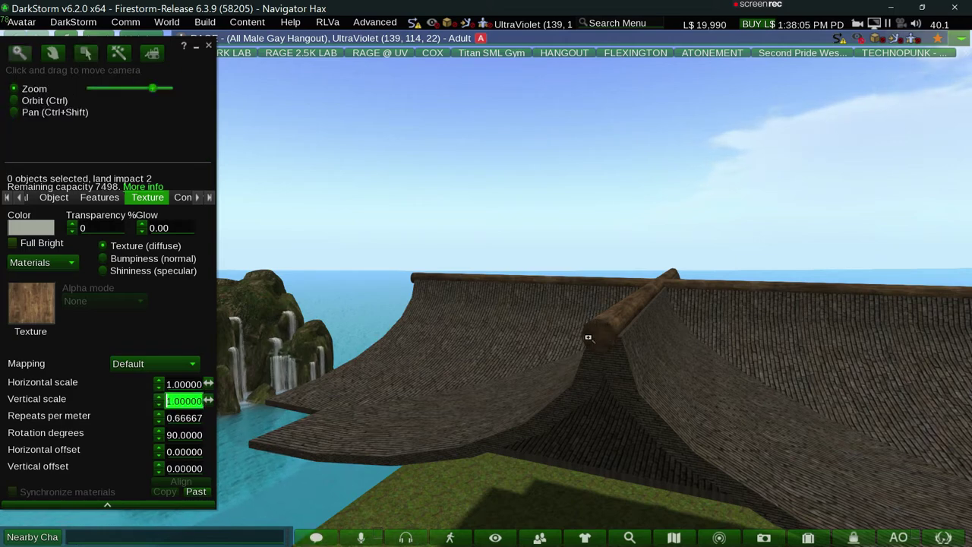
alt+drag(588, 336, 481, 291)
scroll(481, 291, up, 5)
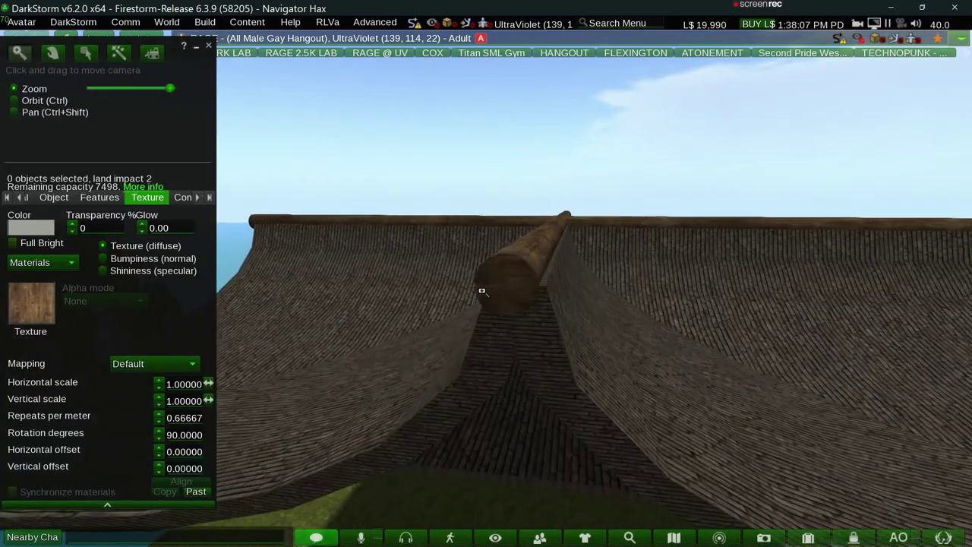
scroll(482, 291, up, 2)
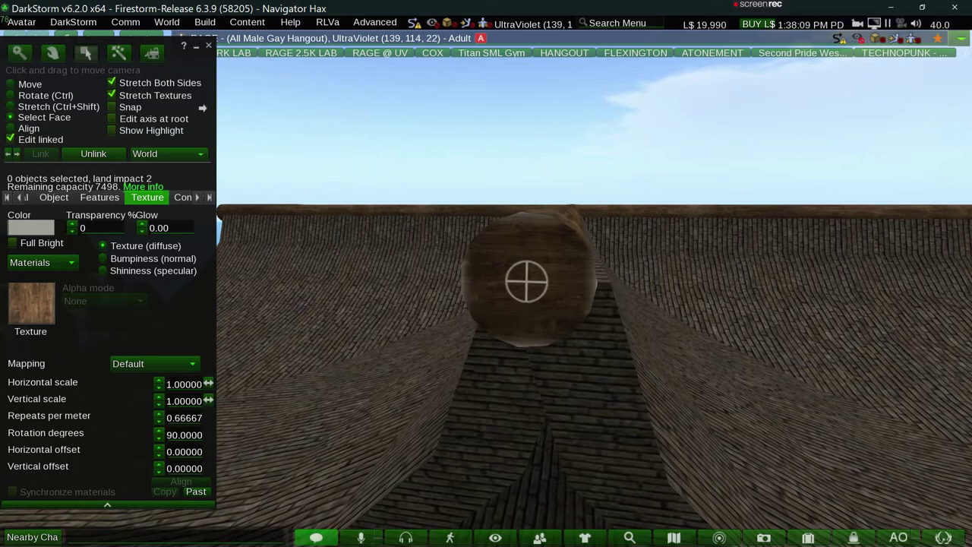
click(194, 434)
text(0)
key(Return)
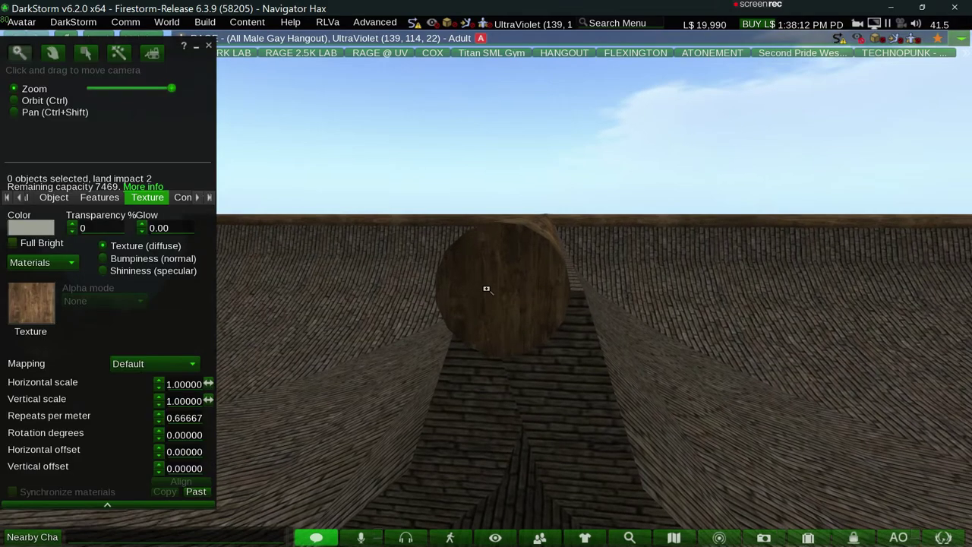
ctrl+alt+drag(527, 281, 486, 294)
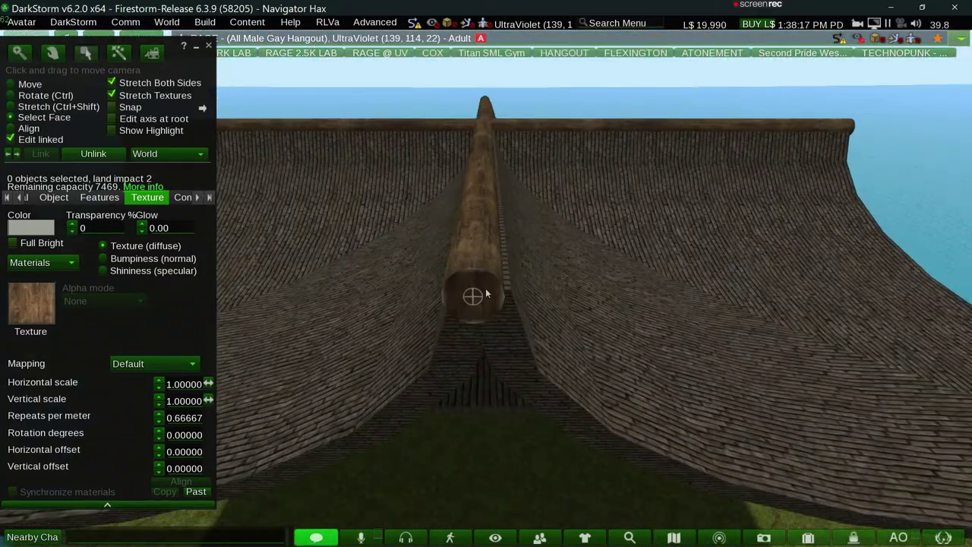
Nudge the ridge log slightly along the X axis.
click(27, 86)
click(489, 235)
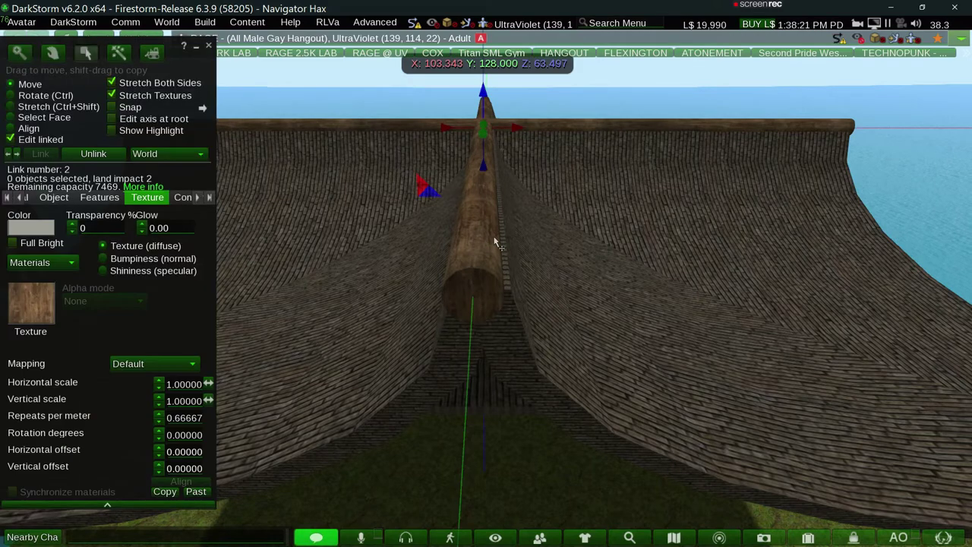
drag(512, 127, 487, 290)
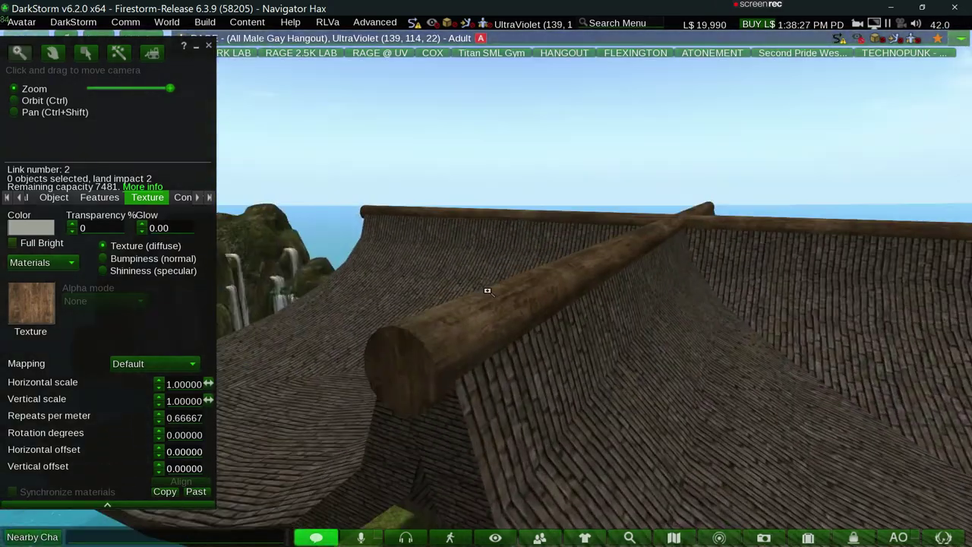
alt+drag(487, 290, 488, 296)
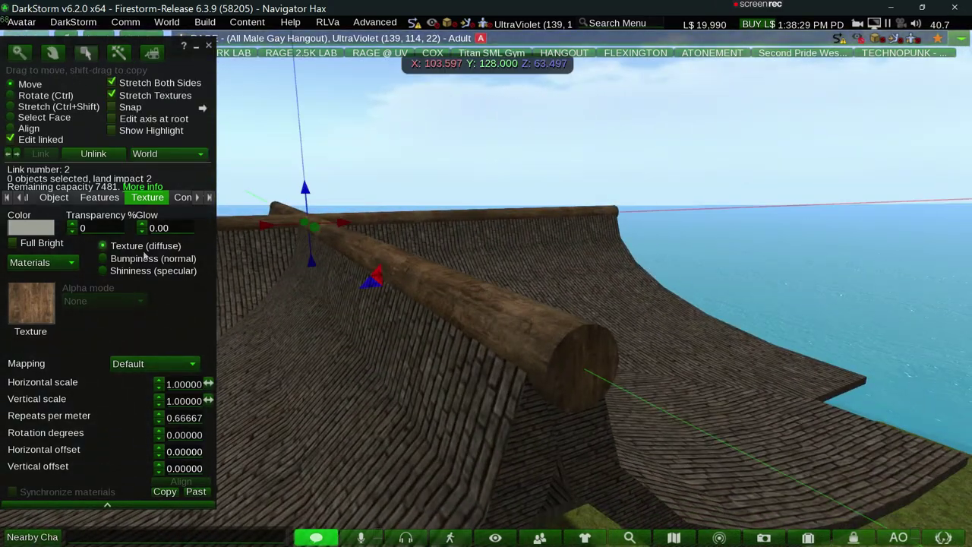
Show the log's position, size and rotation values, then start repositioning the sun in Personal Lighting.
click(44, 199)
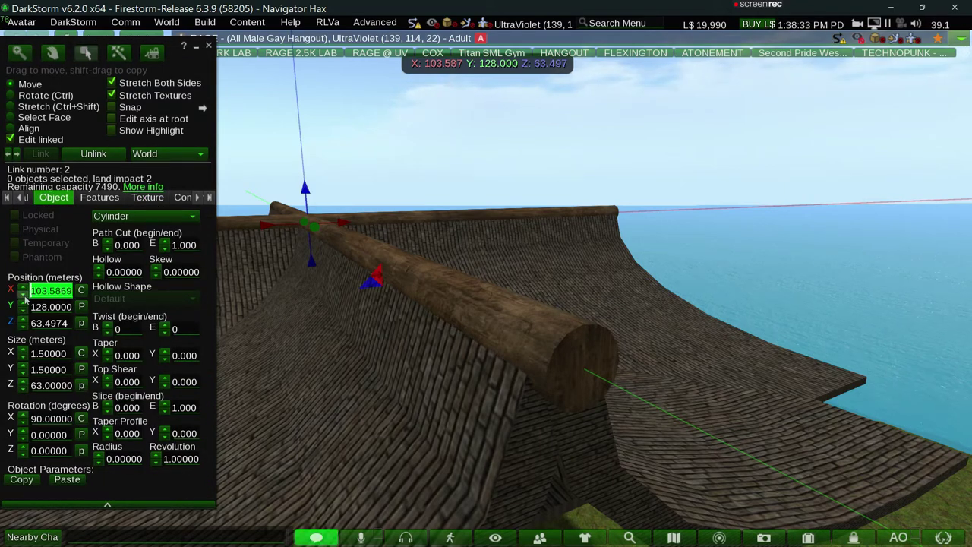
alt+drag(493, 290, 491, 297)
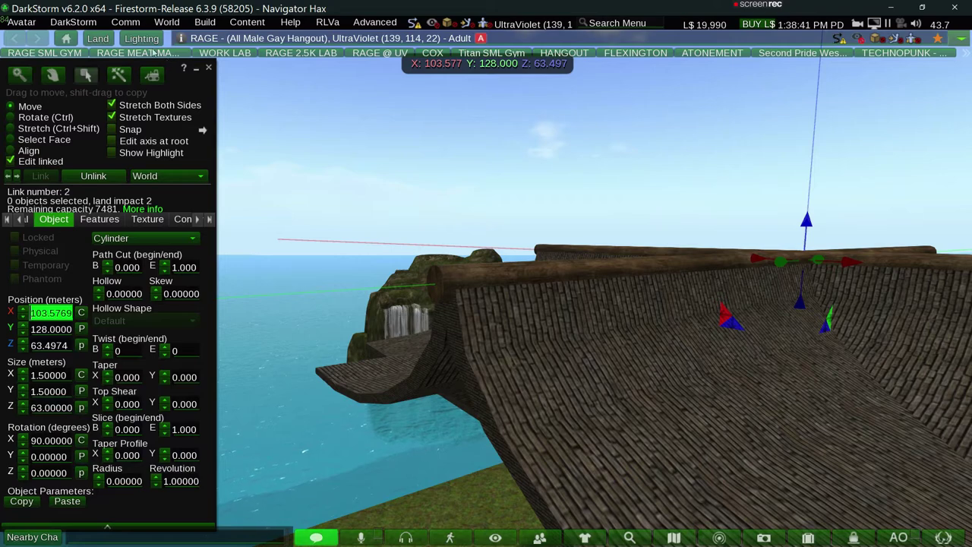
click(146, 39)
mouse_move(325, 129)
mouse_down()
mouse_move(315, 115)
mouse_move(340, 118)
mouse_move(325, 133)
mouse_up()
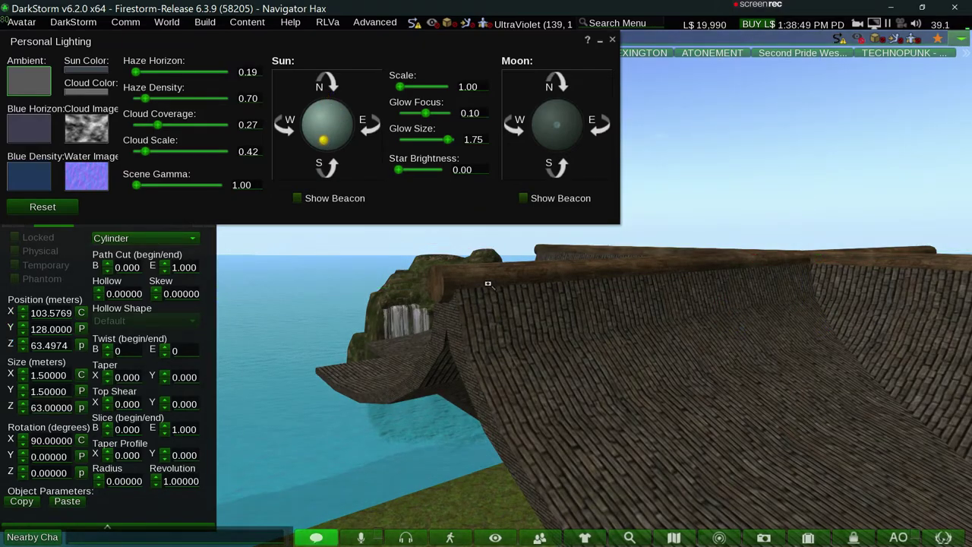
Move the sun toward the north edge and higher, and raise Scene Gamma.
ctrl+alt+drag(487, 283, 467, 297)
drag(507, 255, 476, 291)
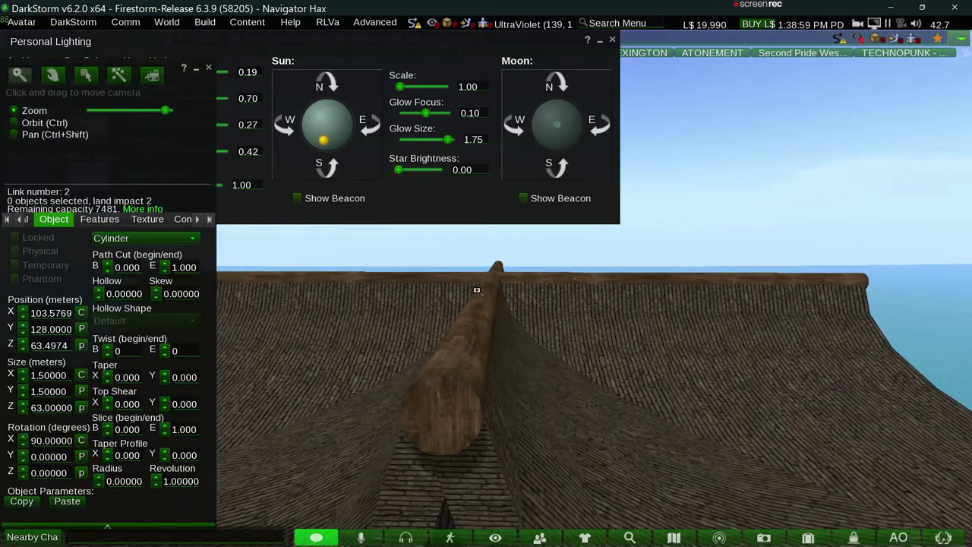
mouse_move(301, 128)
mouse_down()
mouse_move(324, 96)
mouse_move(319, 137)
mouse_up()
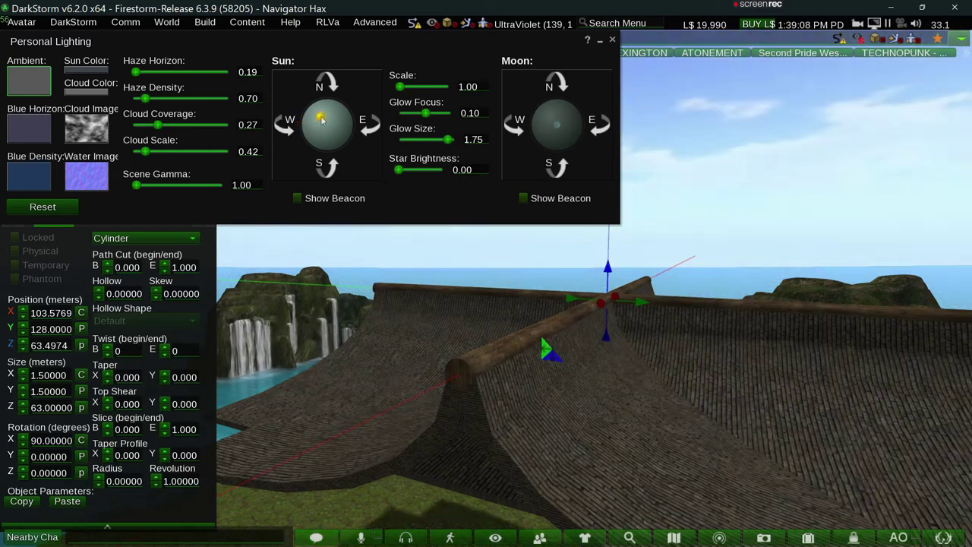
drag(319, 136, 329, 120)
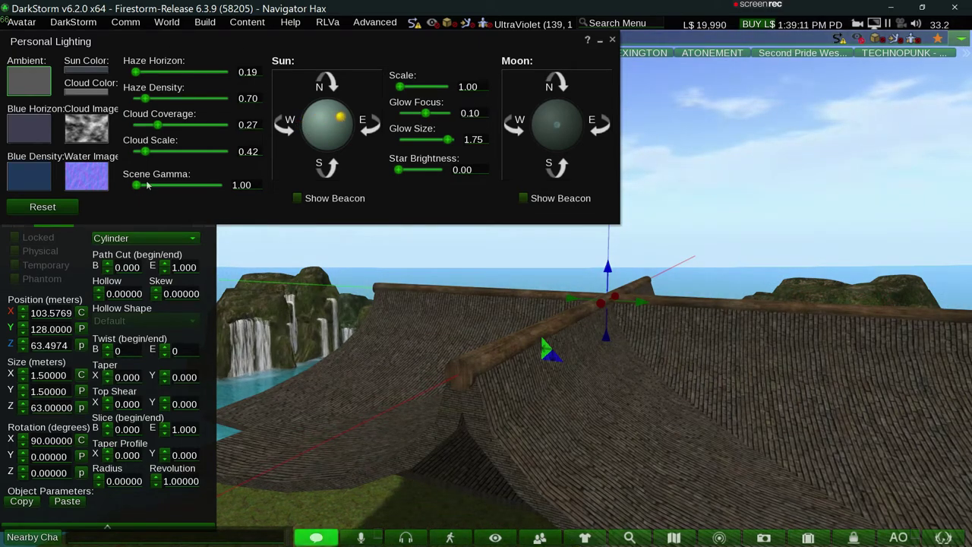
mouse_move(148, 185)
mouse_down()
mouse_move(139, 186)
mouse_move(151, 185)
mouse_up()
Close the lighting settings and undo an accidental move of the ridge log.
click(612, 40)
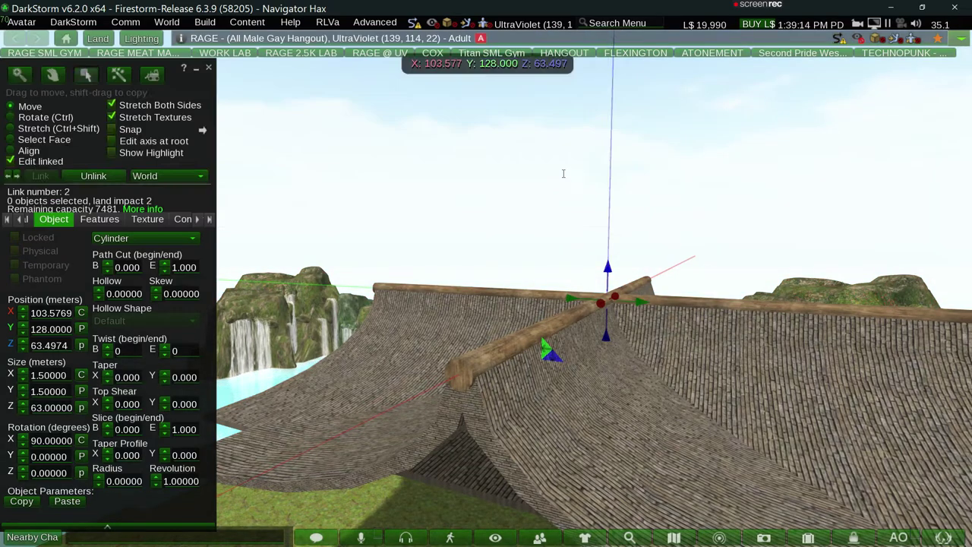
alt+click(528, 365)
alt+drag(486, 289, 489, 294)
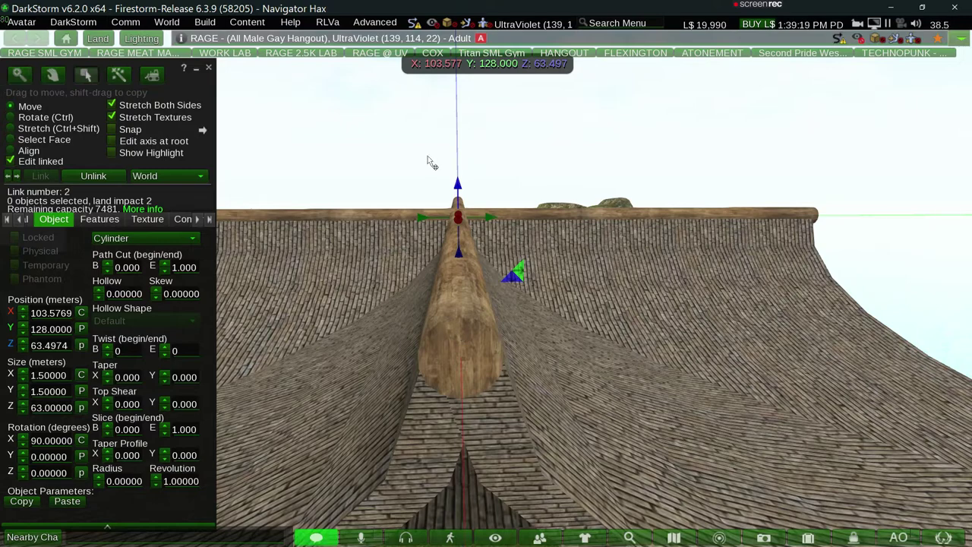
mouse_move(462, 257)
mouse_down()
mouse_move(473, 118)
mouse_move(460, 251)
mouse_move(462, 121)
mouse_up()
click(451, 357)
key(ctrl+z)
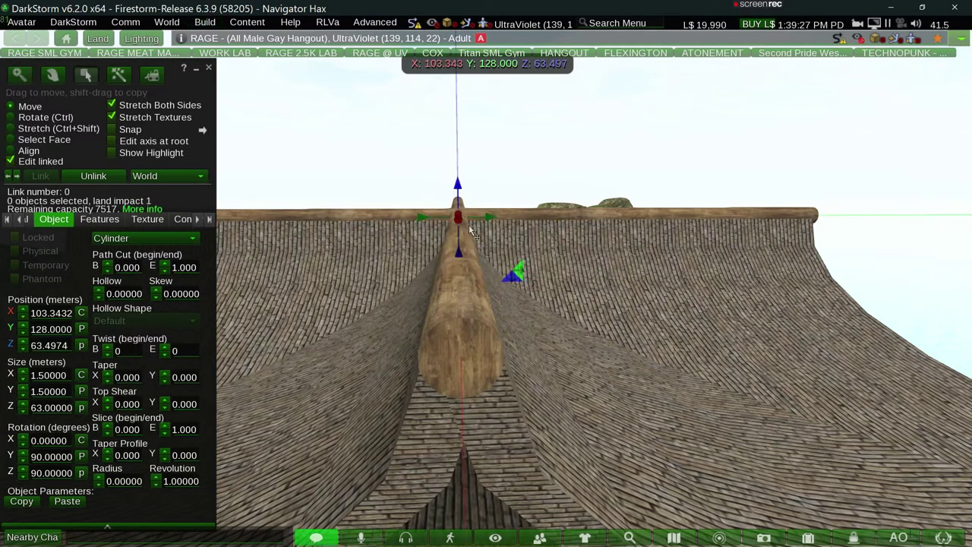
Copy the ridge log upward and rotate it to lie along the crossing ridge.
drag(458, 255, 423, 180)
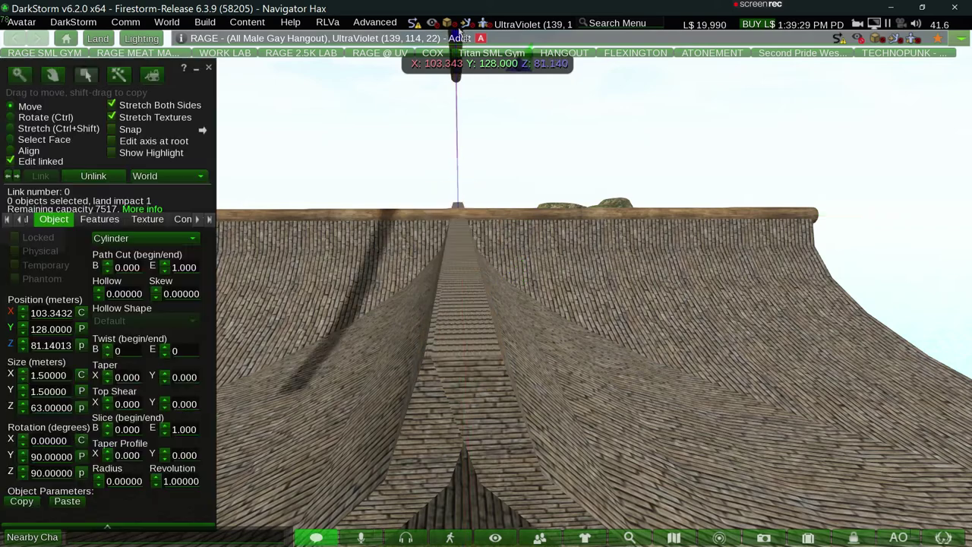
key(ctrl+z)
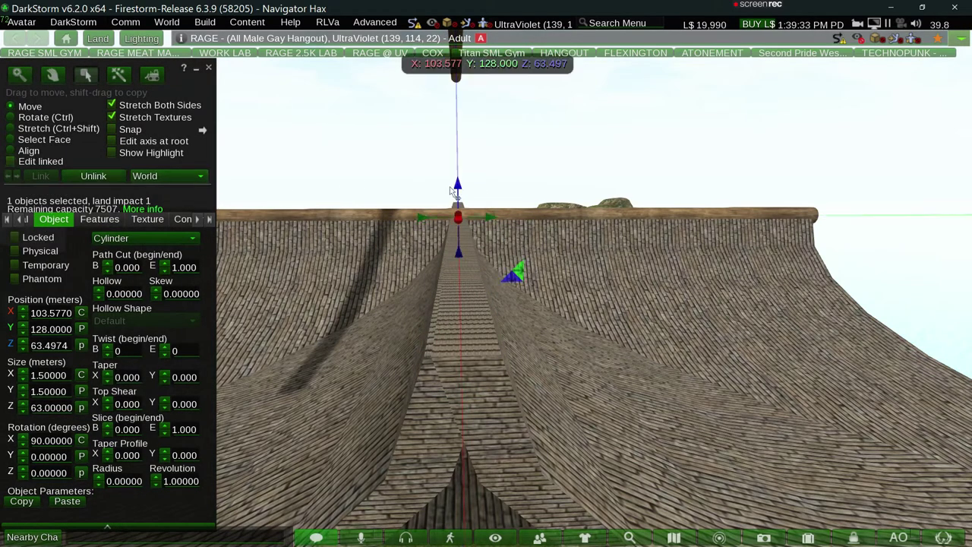
drag(458, 186, 458, 152)
key(ctrl)
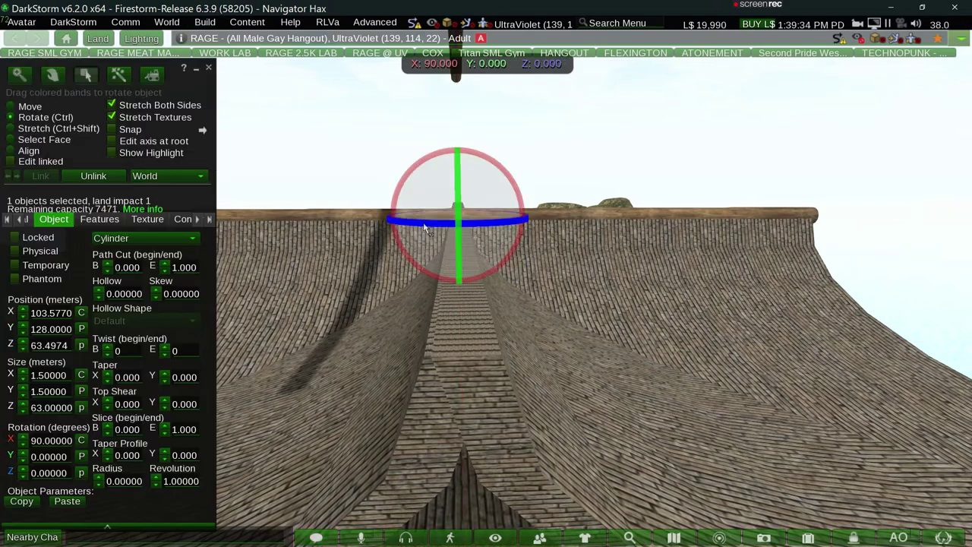
mouse_move(454, 217)
mouse_down()
mouse_move(567, 231)
mouse_move(530, 262)
mouse_up()
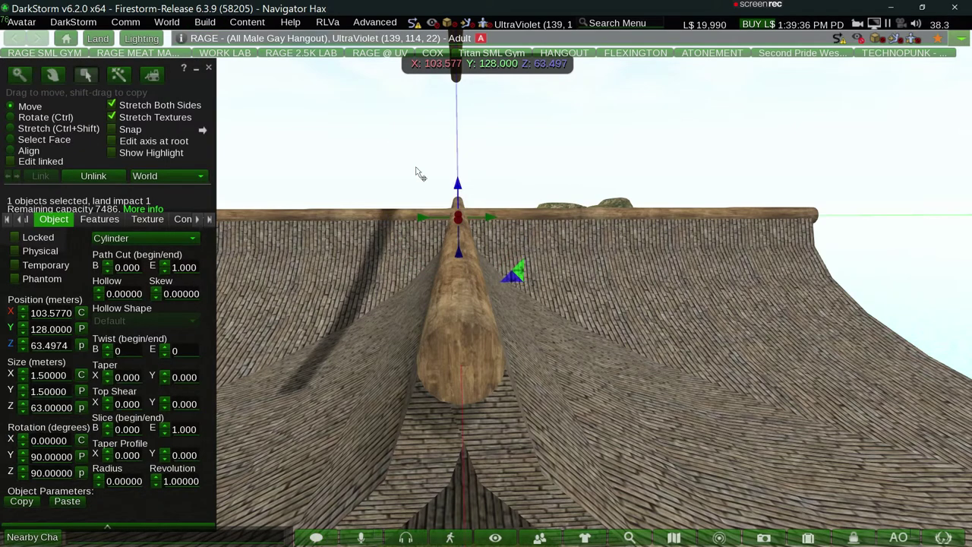
Select the new log together with the roof and link them with Ctrl+L.
alt+click(453, 221)
shift+click(545, 262)
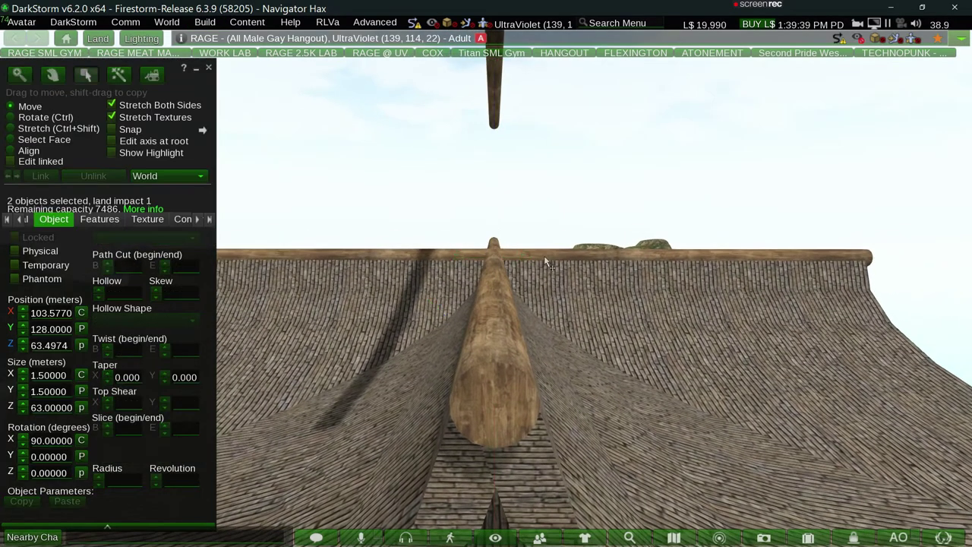
key(ctrl+l)
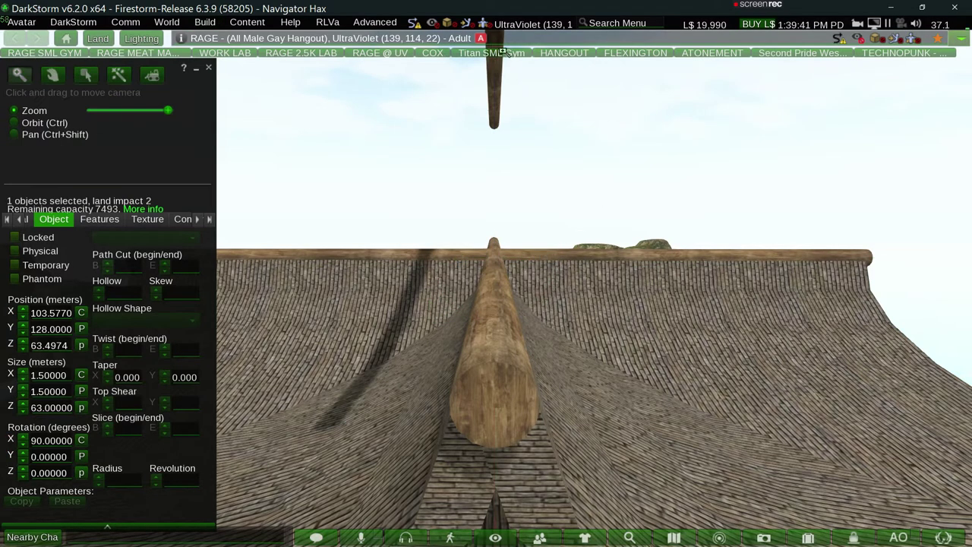
Delete the stray log floating above the roof and pull back to see the roof.
alt+click(499, 95)
click(490, 212)
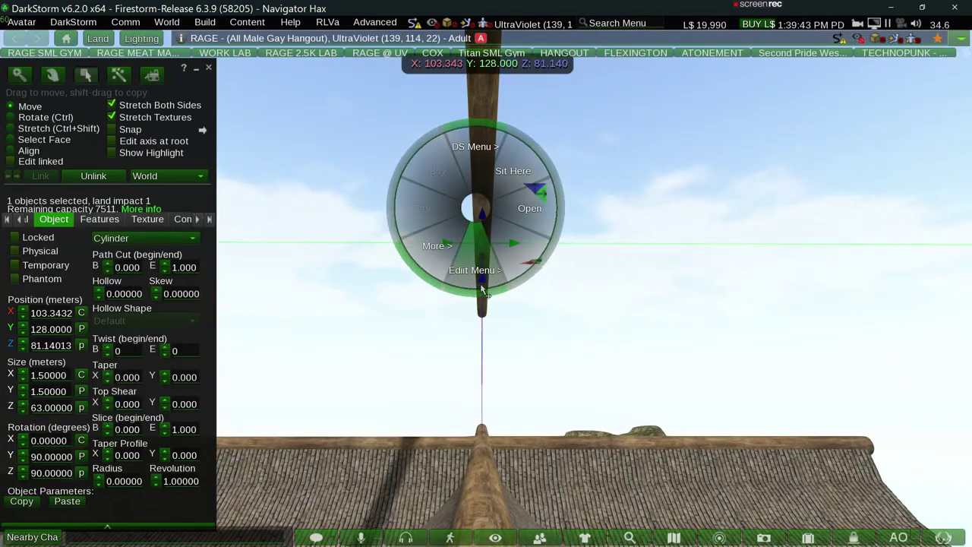
right_click(481, 226)
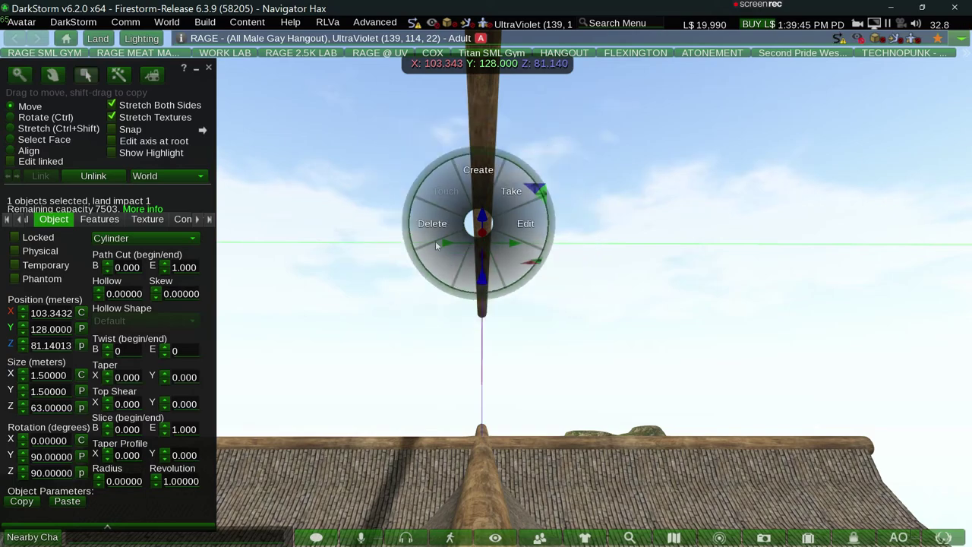
click(425, 225)
drag(478, 456, 471, 298)
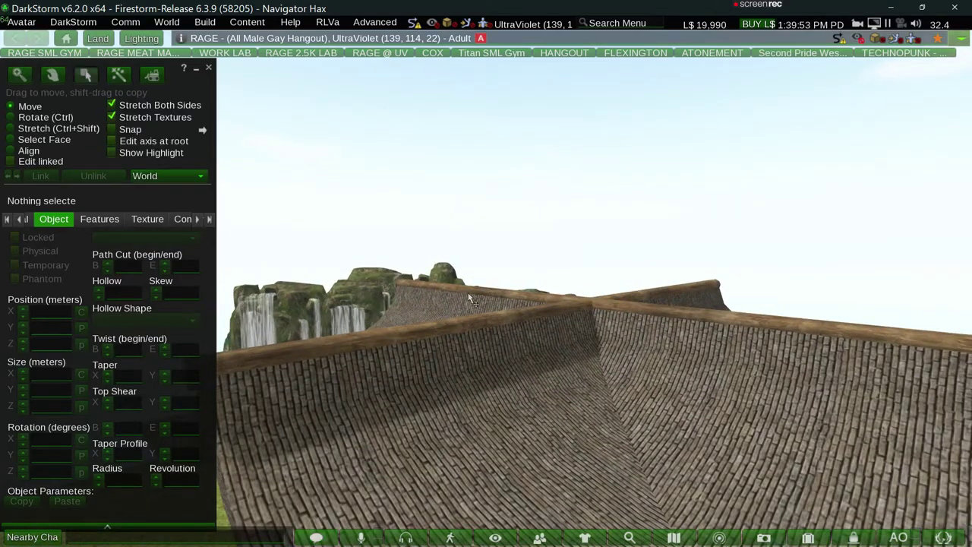
Zoom out to the whole building and select the roof for editing.
alt+drag(480, 355, 488, 294)
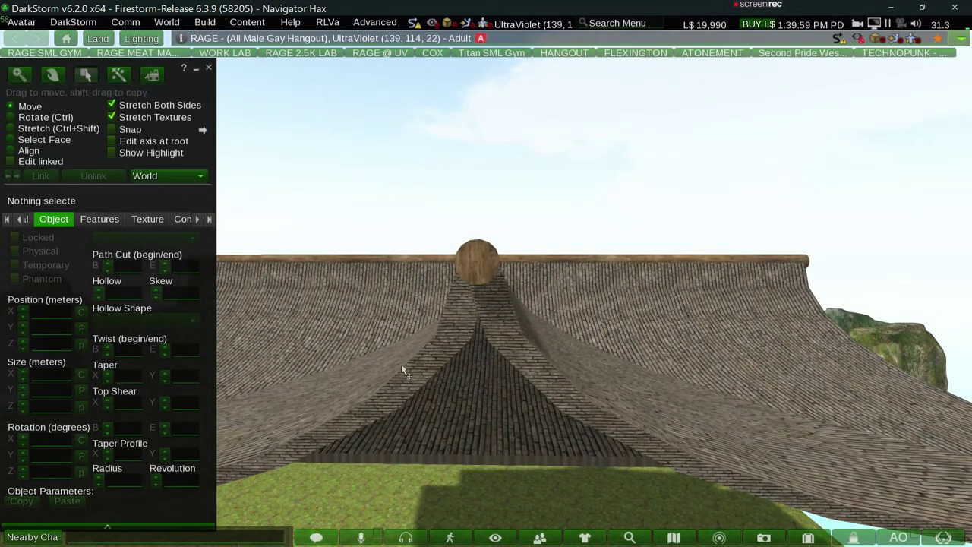
alt+drag(403, 388, 488, 295)
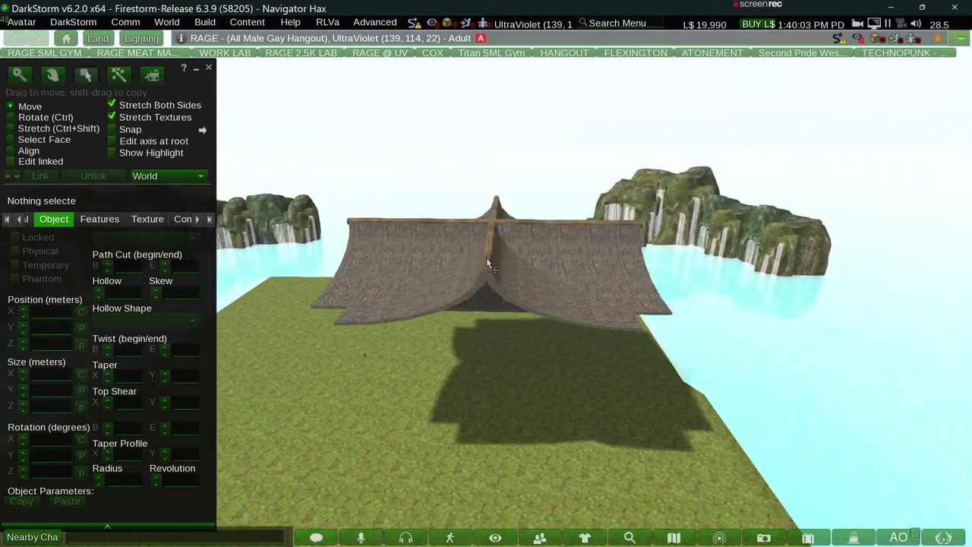
right_click(487, 265)
click(518, 267)
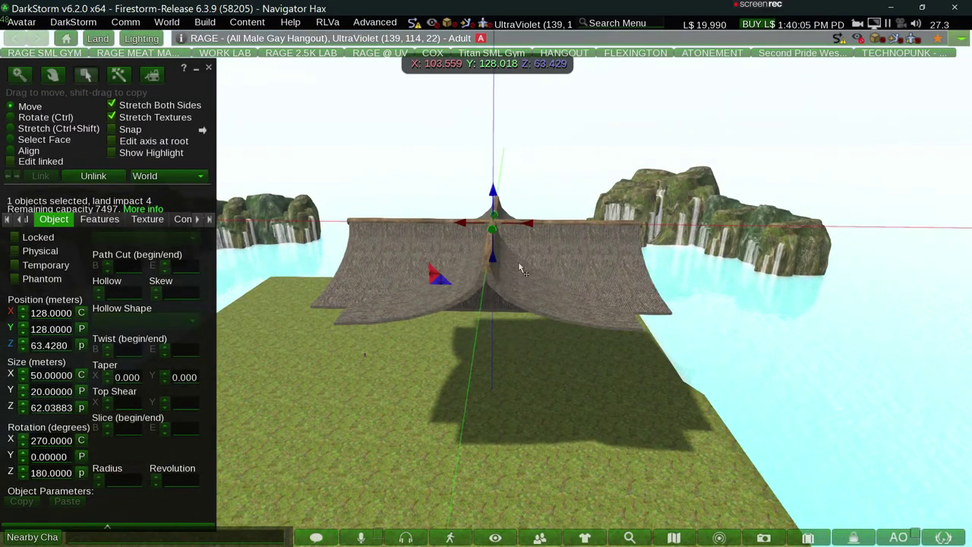
Show the roof's position, size and rotation and orbit to its front.
click(19, 220)
click(90, 220)
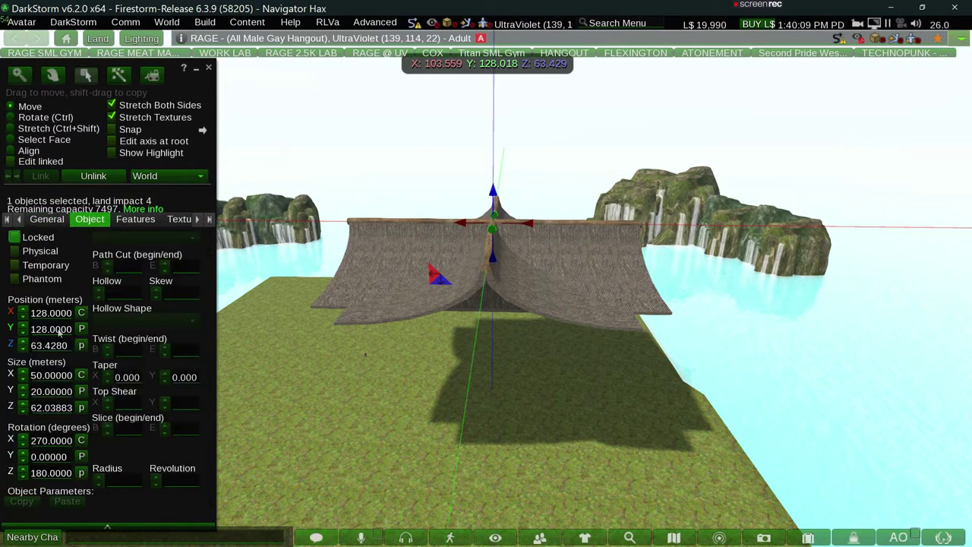
key(ctrl+a)
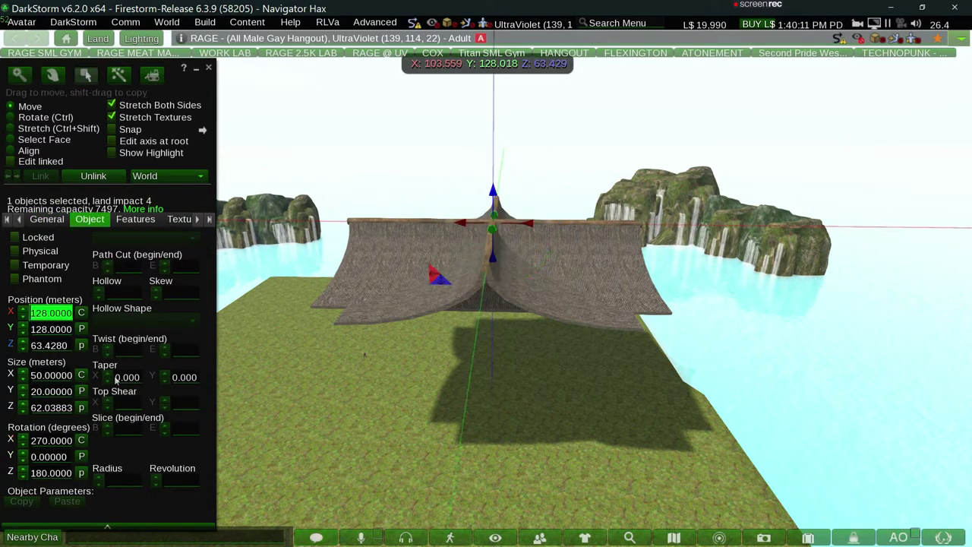
alt+drag(471, 323, 447, 382)
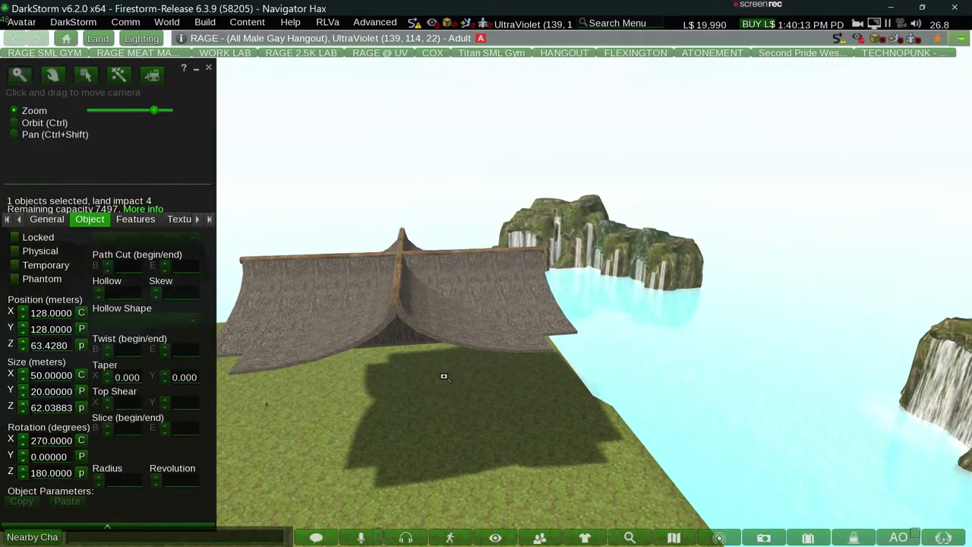
key(alt+r)
Apply the region's terrain settings and close Region Details.
click(233, 60)
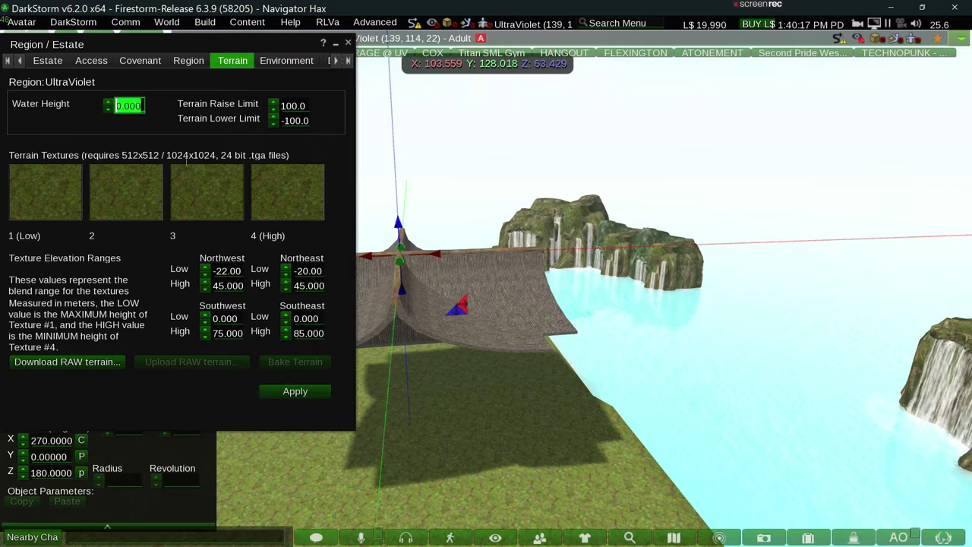
click(288, 391)
key(ctrl+w)
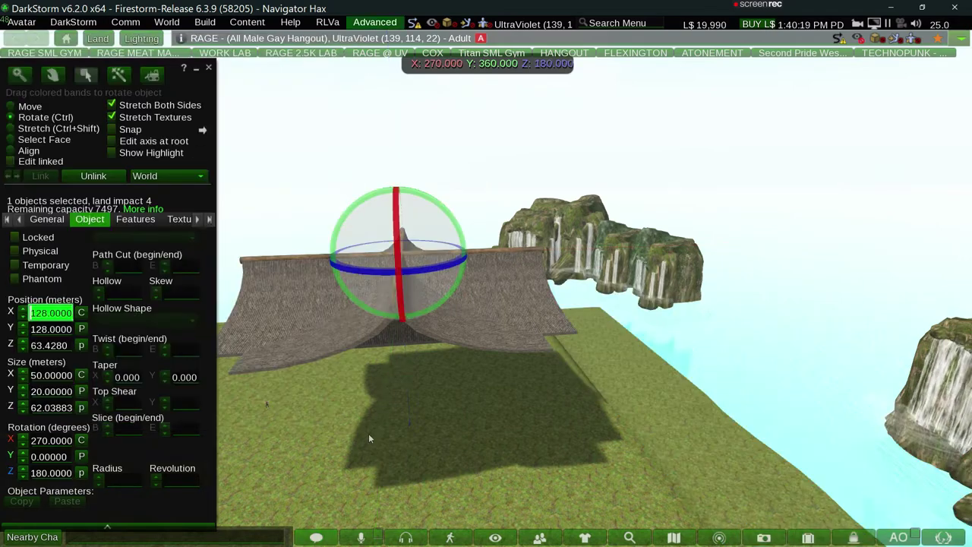
Close the build tools and orbit in close above the cross roof.
ctrl+alt+drag(384, 428, 486, 290)
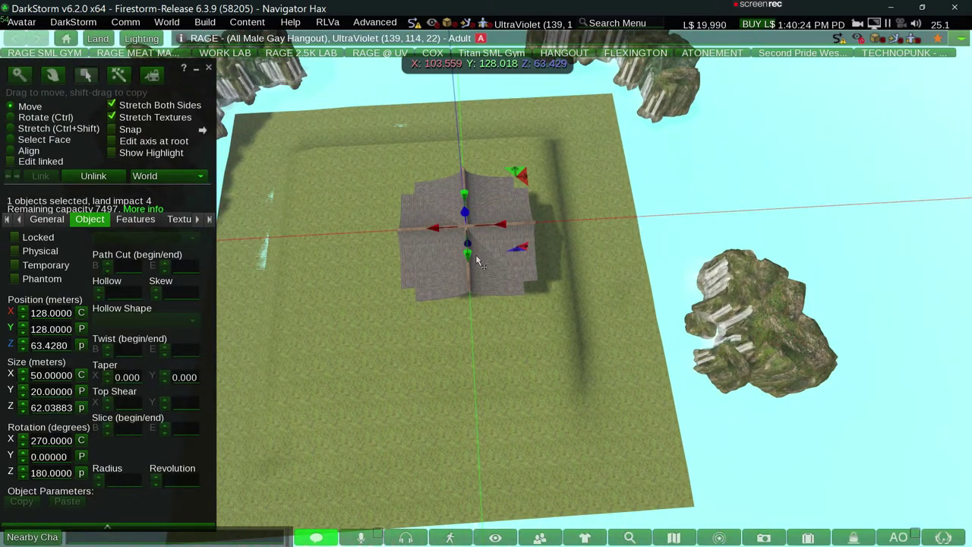
alt+drag(478, 262, 490, 296)
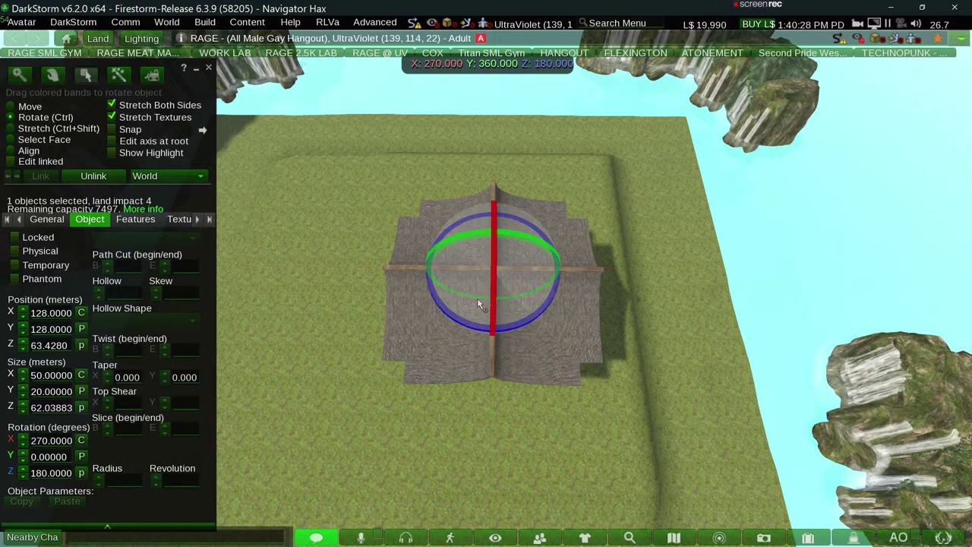
key(ctrl+b)
scroll(486, 288, up, 5)
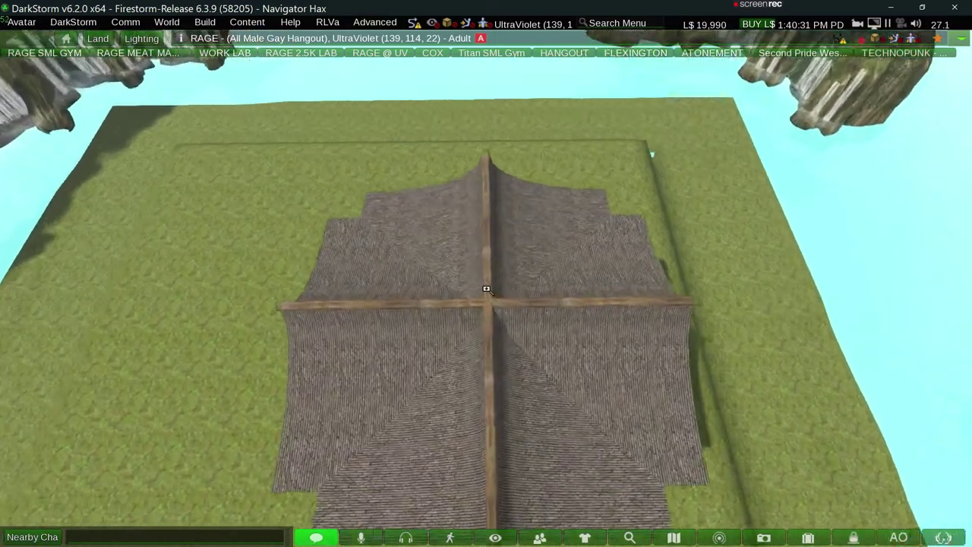
key(alt+Right)
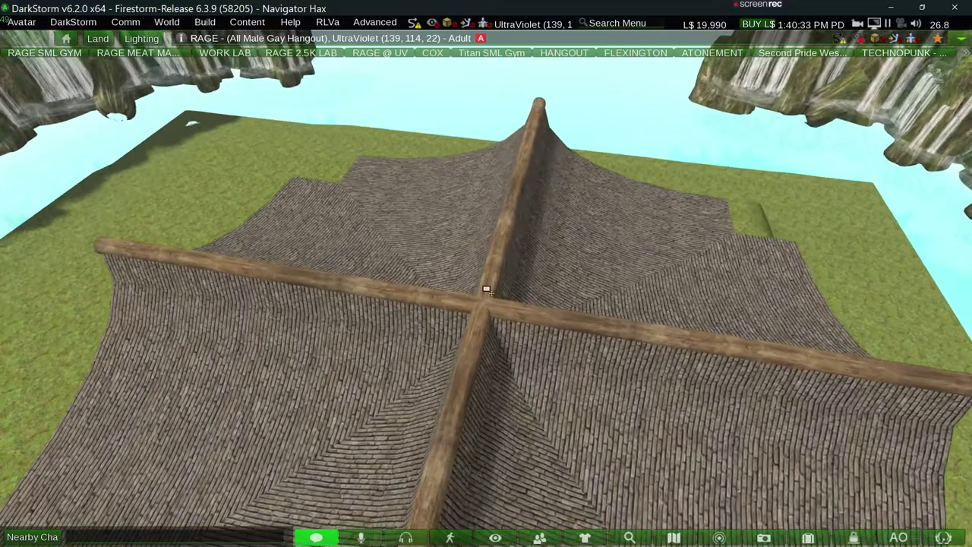
From a lower view, open the build tools and select the ridge log.
key(alt+Right)
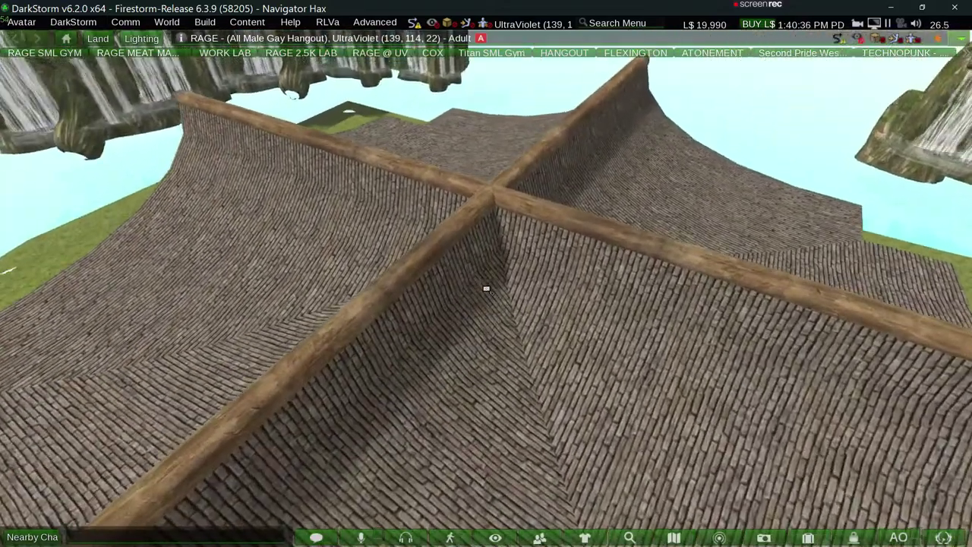
alt+drag(486, 289, 479, 291)
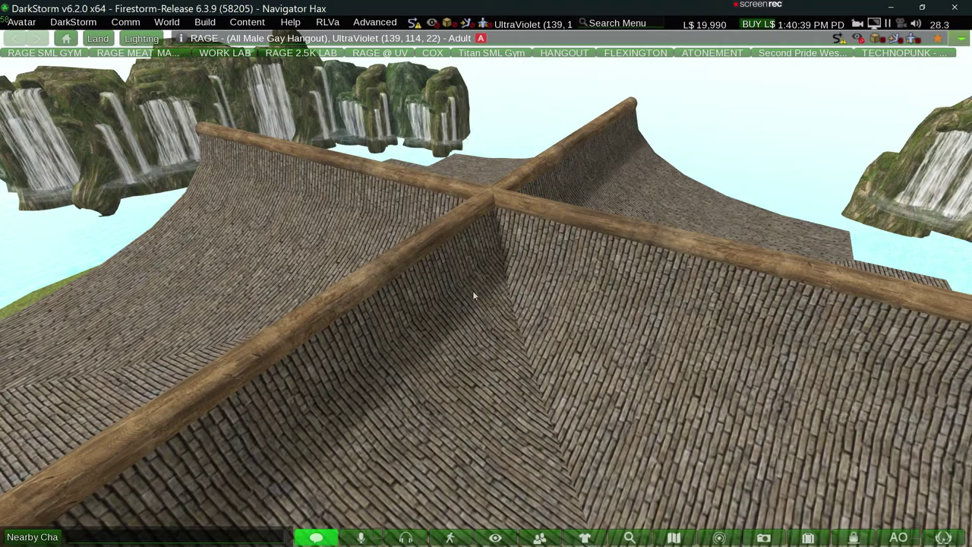
key(ctrl+b)
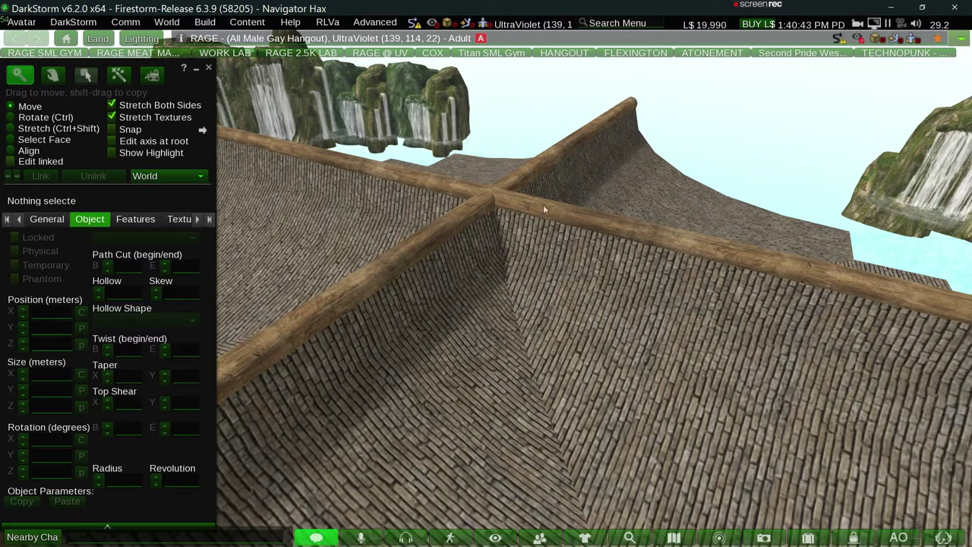
click(498, 202)
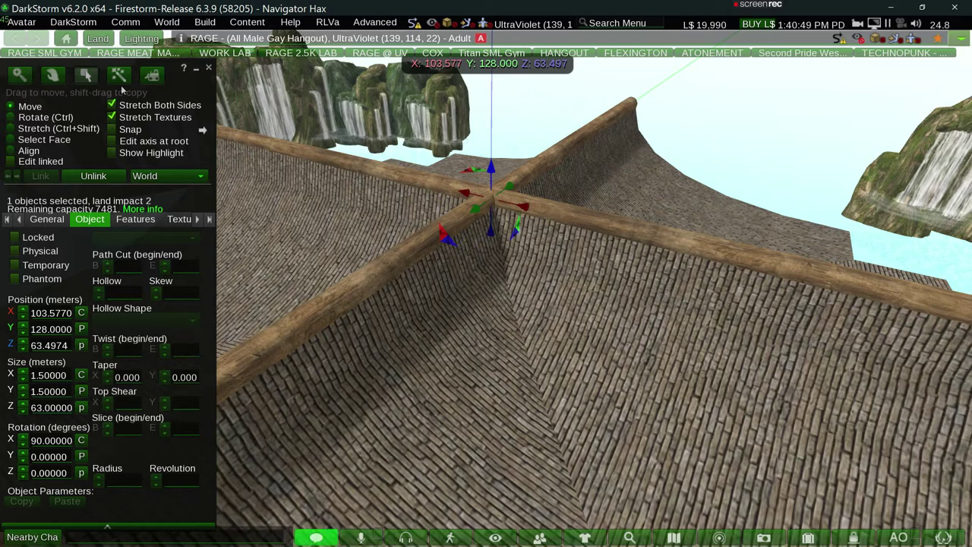
Copy the log's X position and place a new cone where the ridges cross.
click(50, 306)
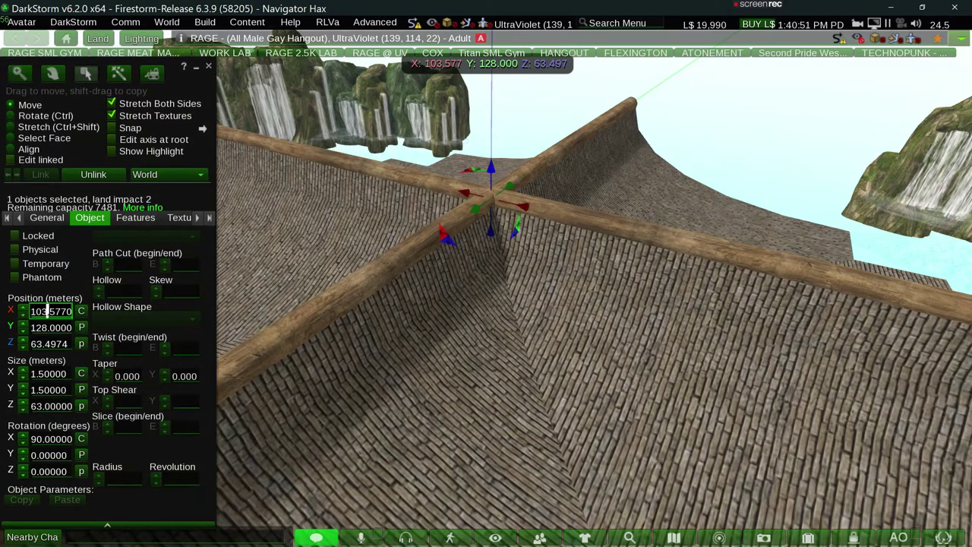
key(ctrl+a)
key(ctrl+c)
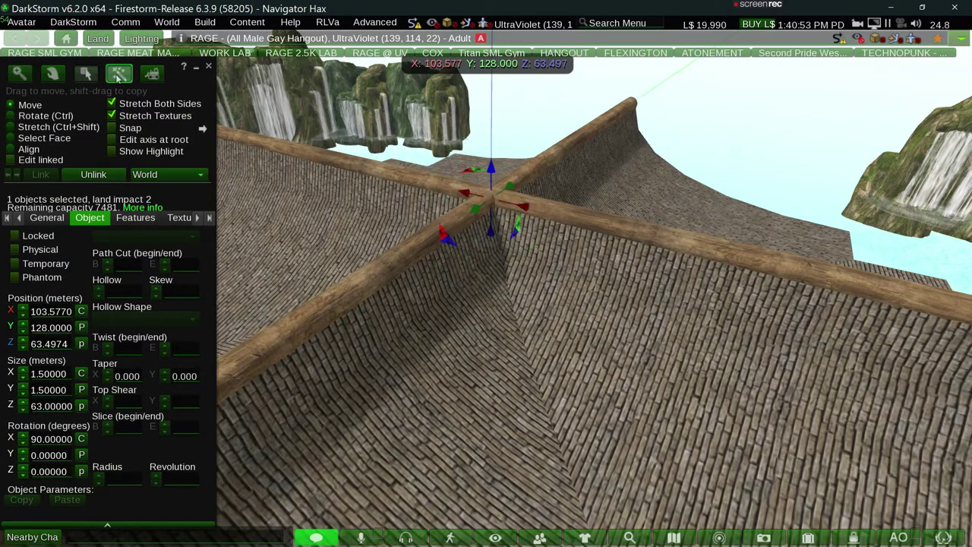
click(118, 74)
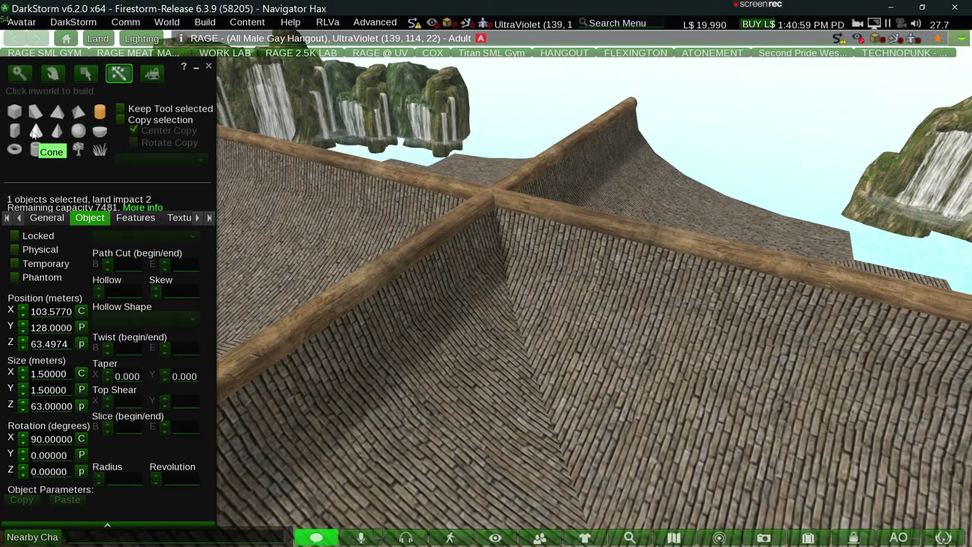
click(484, 200)
Fly the avatar up above the roof toward the new cone.
alt+drag(490, 190, 486, 291)
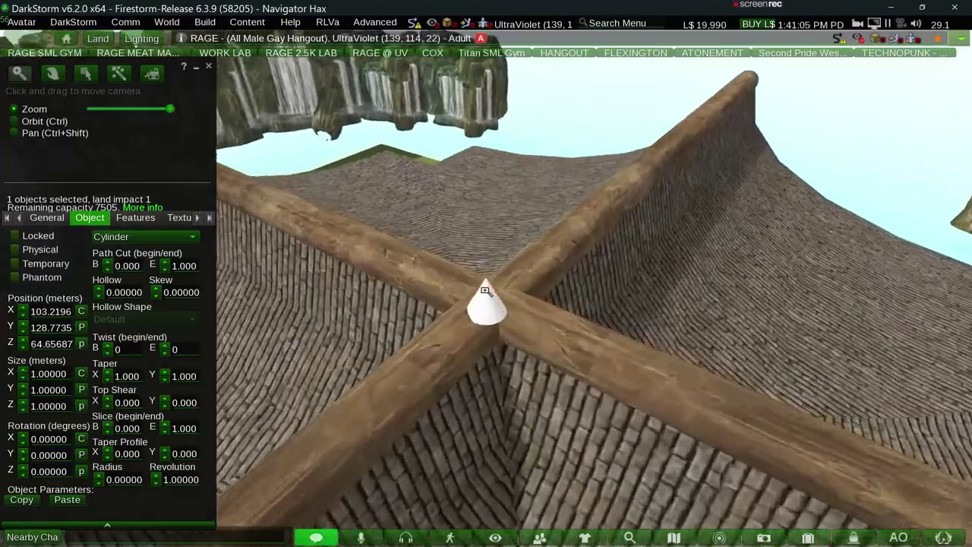
key(Escape)
key(Escape)
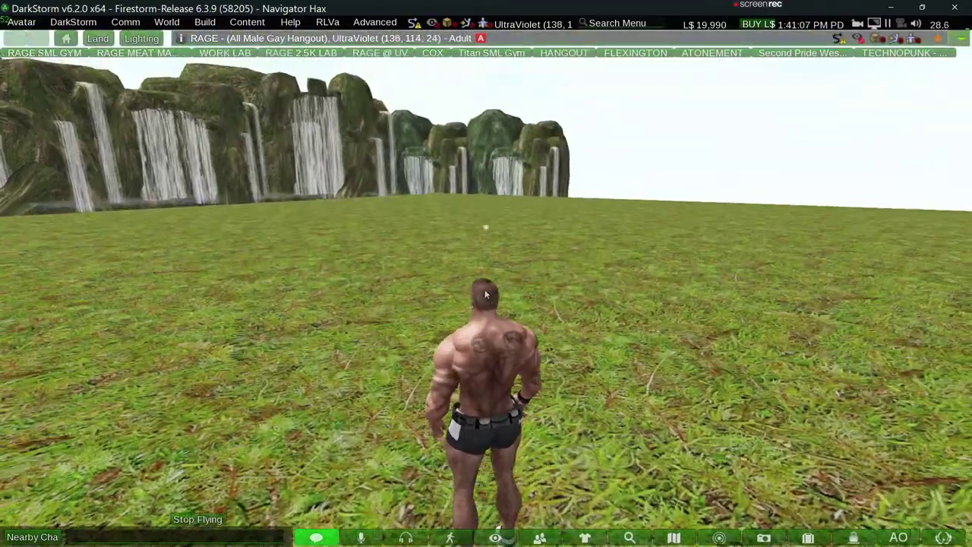
key(Left)
key(Page_Up)
key(Left)
key(Page_Up)
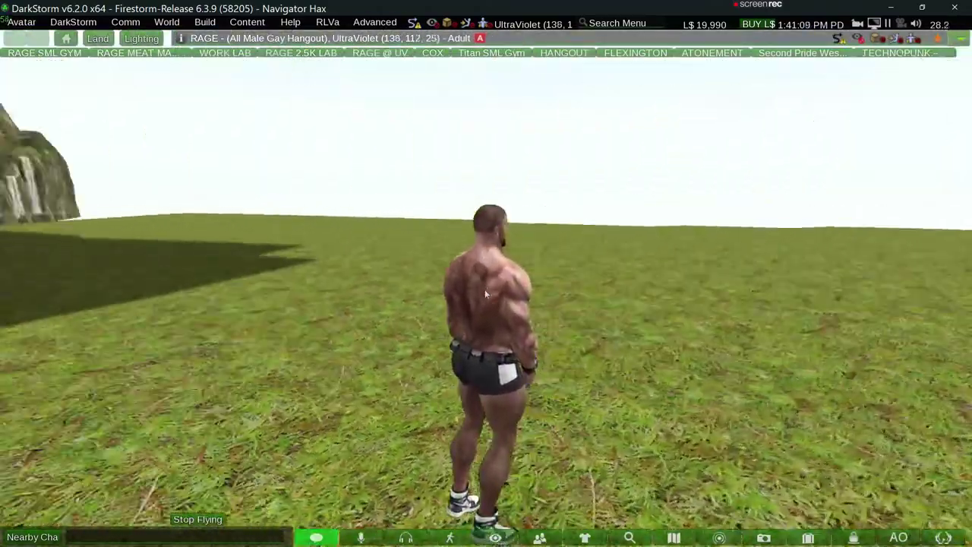
key(Page_Up)
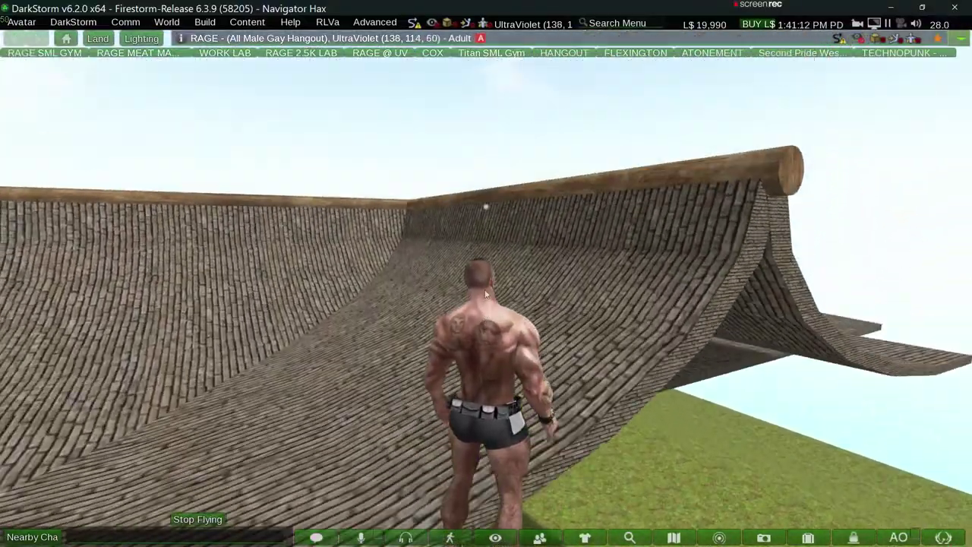
key(Up)
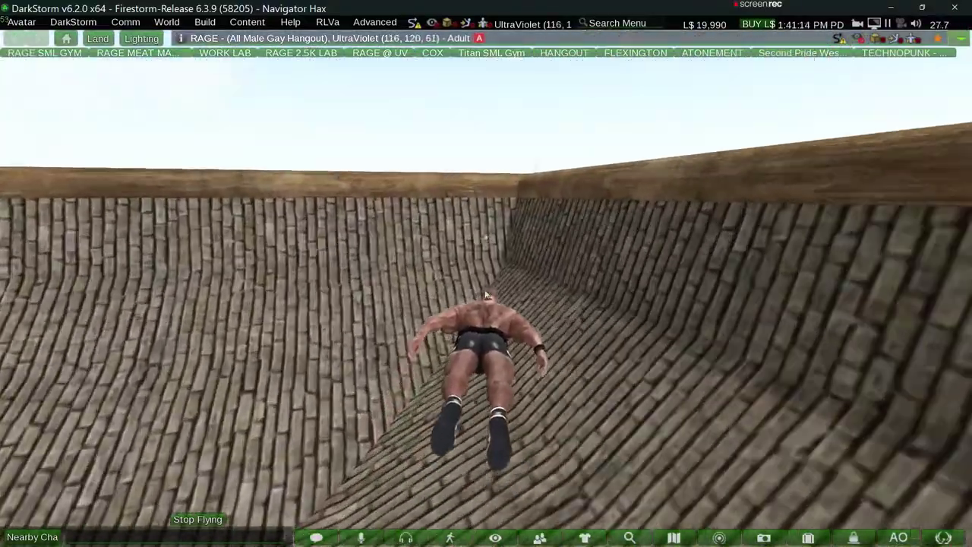
key(Up)
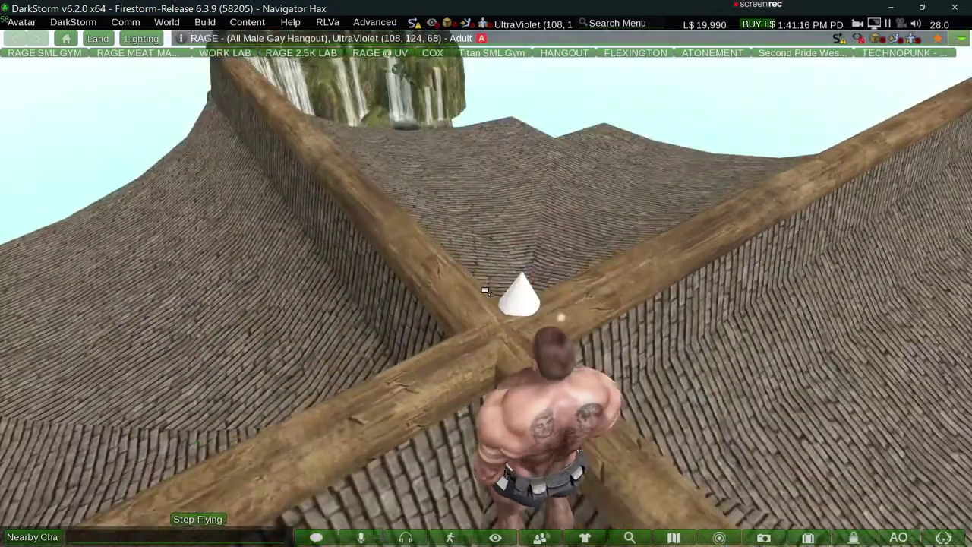
alt+click(485, 290)
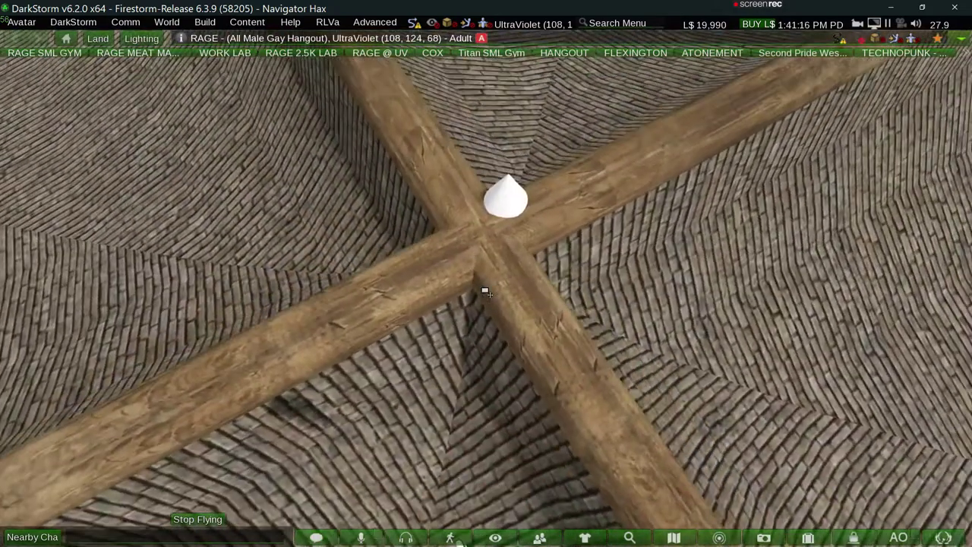
Position the cone at X 103.577, Y 128 and scale it up to about 3.13 m.
key(ctrl+b)
click(498, 259)
drag(521, 273, 536, 295)
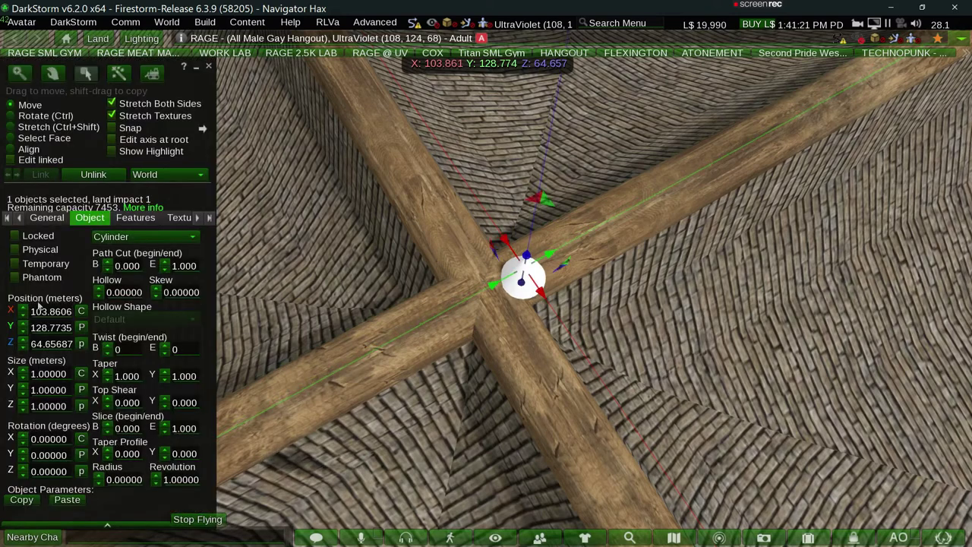
key(ctrl+a)
key(ctrl+v)
key(Return)
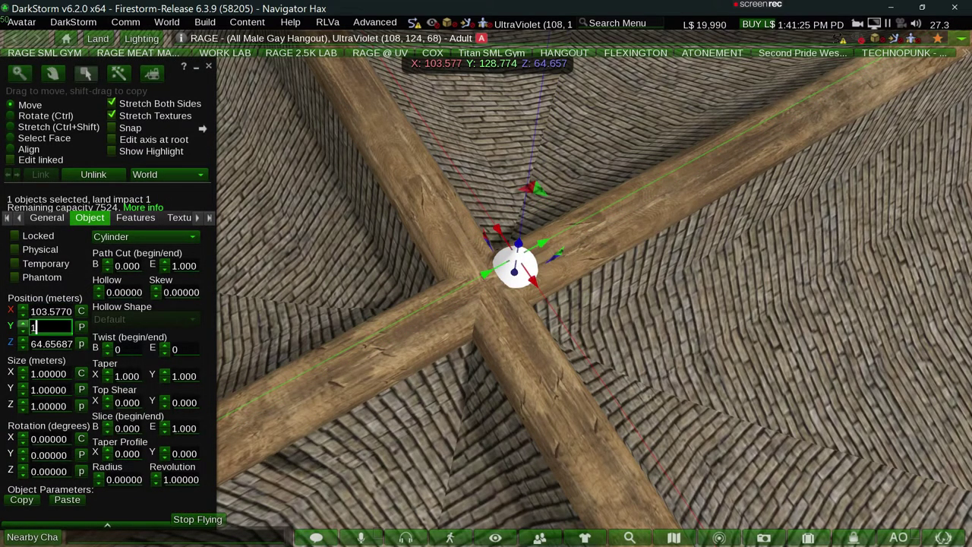
text(28.0000)
key(Return)
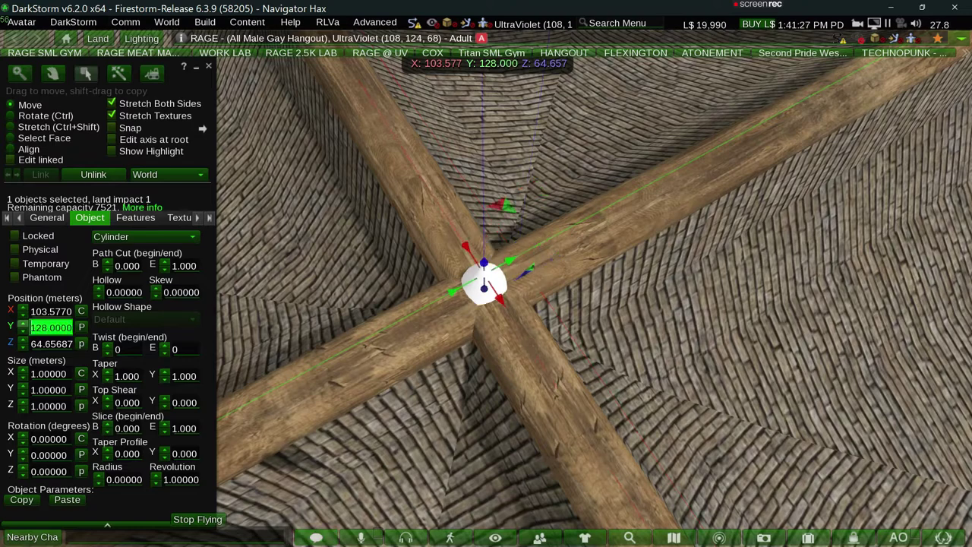
key(ctrl+shift)
mouse_move(438, 255)
mouse_down()
mouse_move(369, 210)
mouse_move(353, 224)
mouse_up()
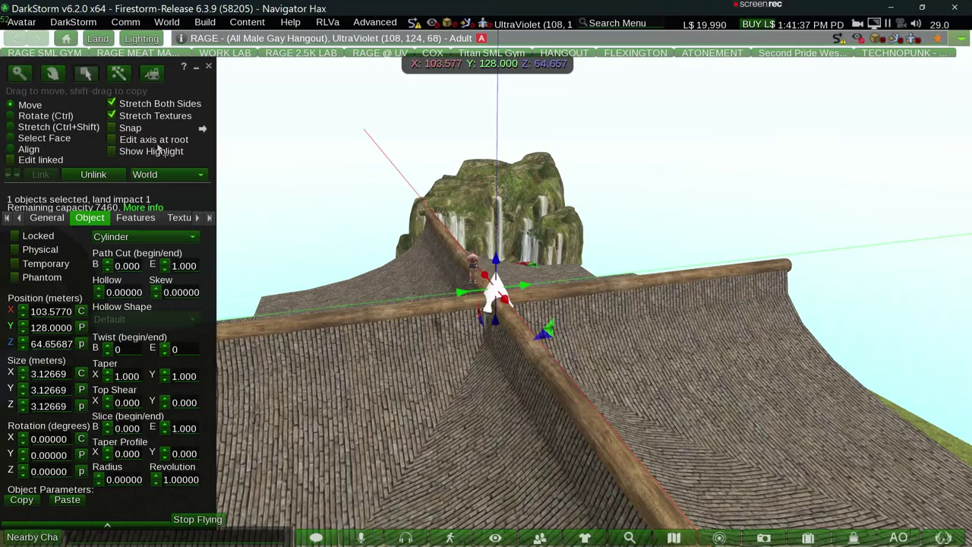
Enlarge the cone to about 10 m wide and shorten it over the ridge.
key(ctrl+shift)
drag(496, 304, 494, 311)
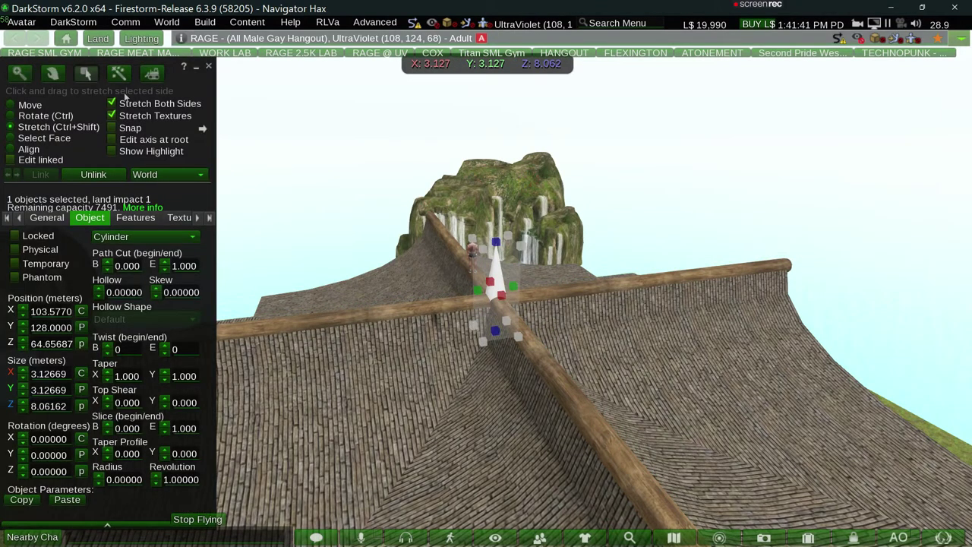
mouse_move(524, 251)
mouse_down()
mouse_move(683, 174)
mouse_move(664, 172)
mouse_up()
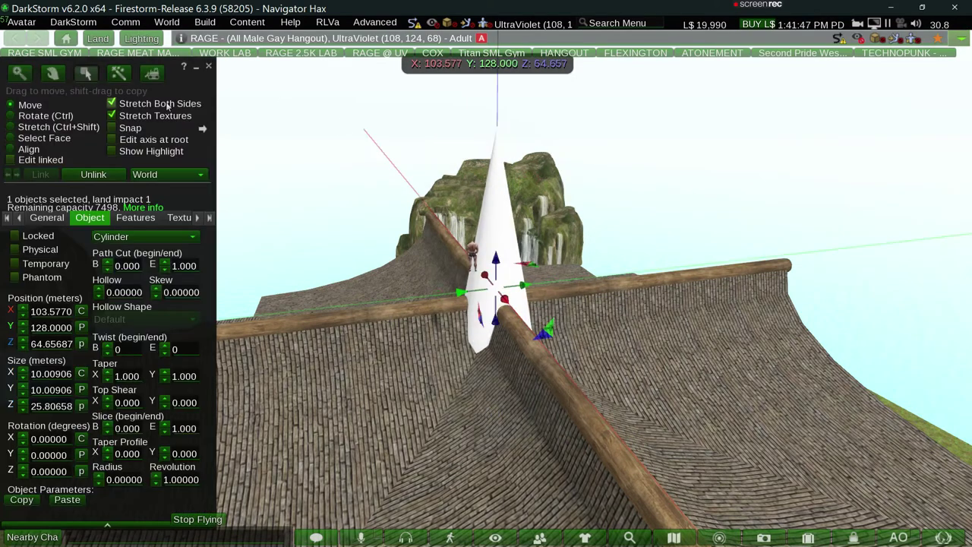
key(ctrl+shift)
drag(497, 129, 509, 271)
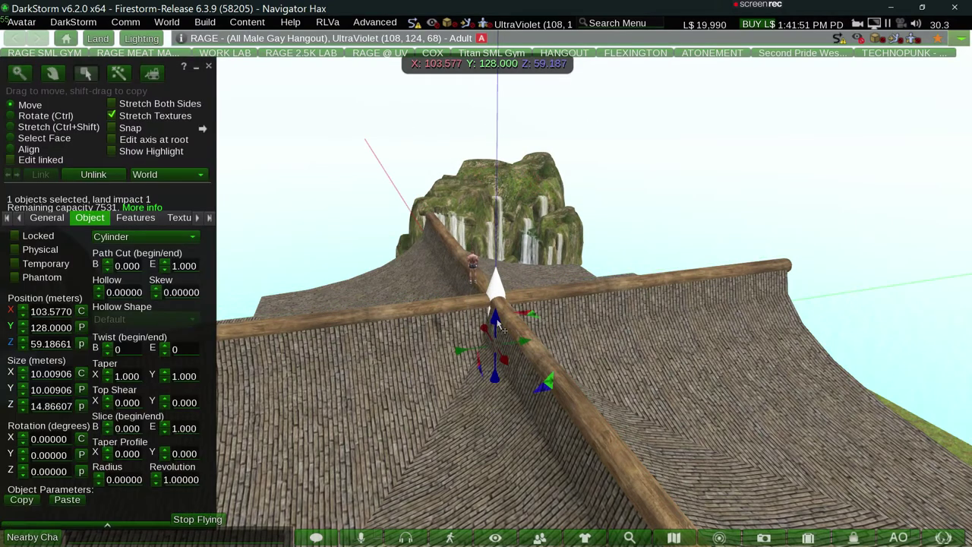
drag(501, 328, 513, 228)
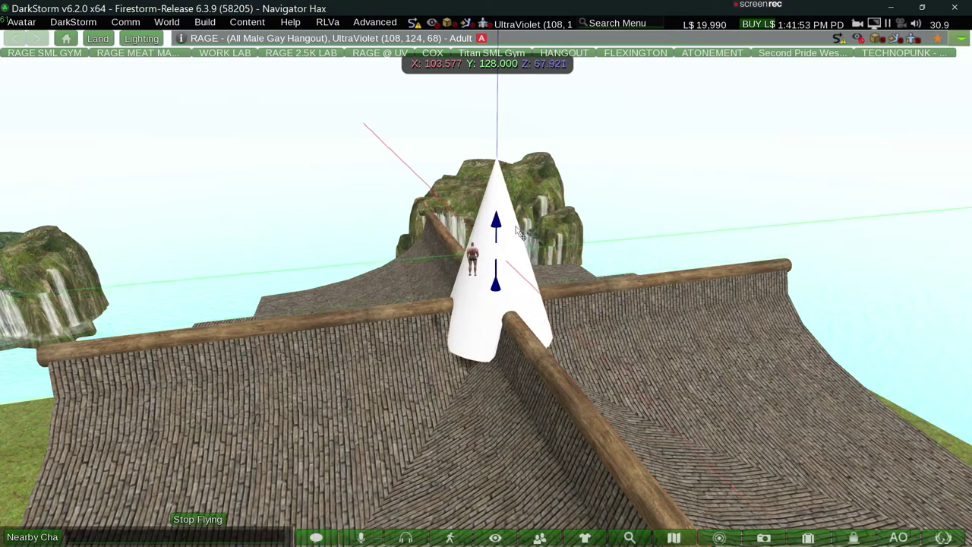
drag(514, 228, 505, 240)
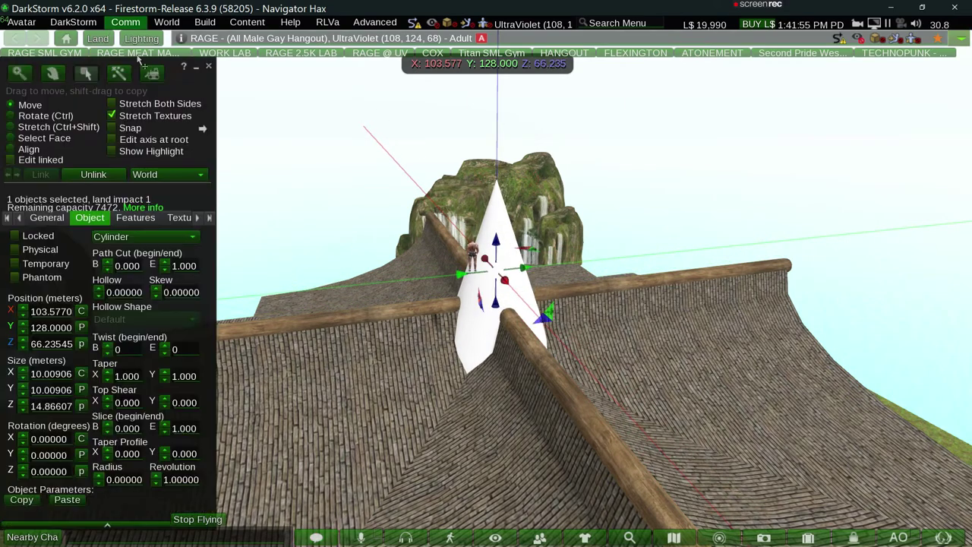
key(ctrl+shift)
drag(498, 180, 495, 274)
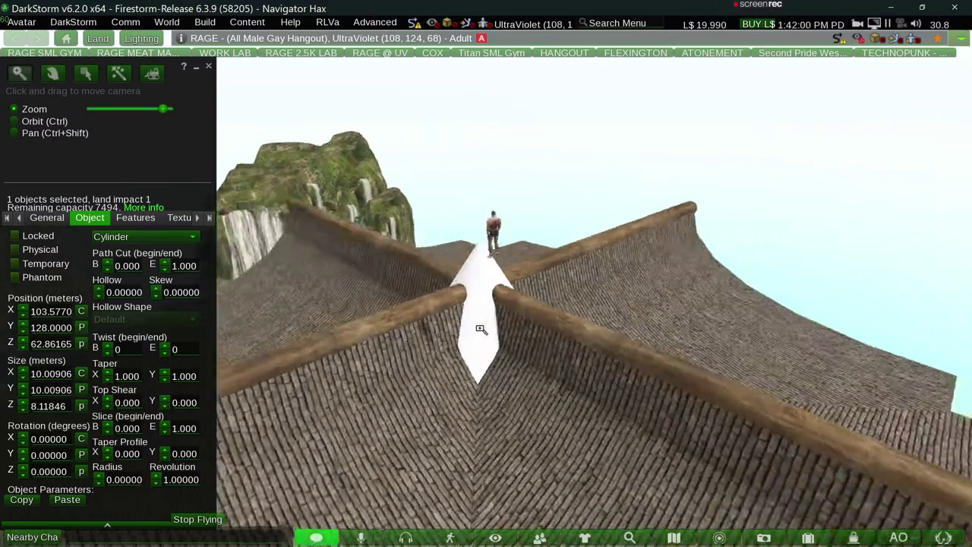
Lift the cone slightly to about Z 66.5 above the ridge logs.
alt+drag(458, 332, 480, 328)
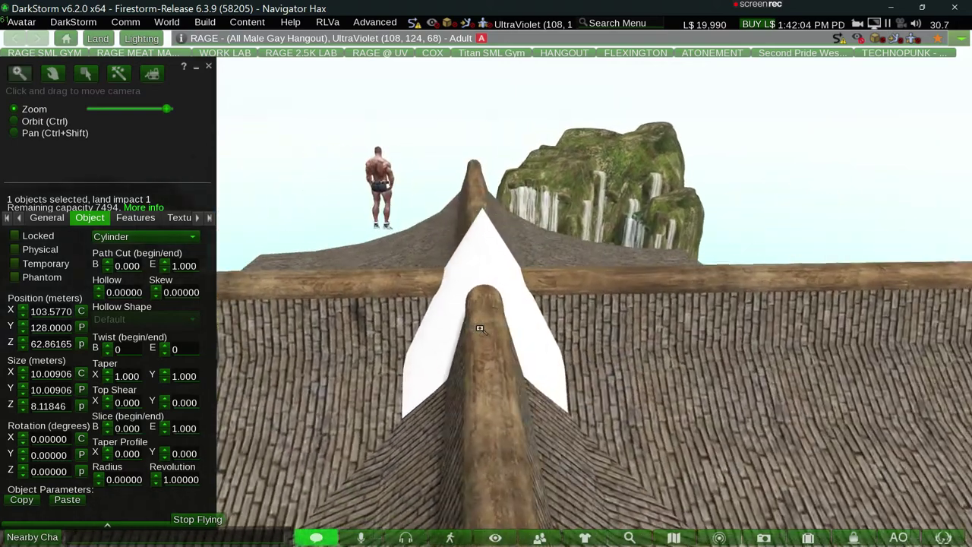
alt+drag(480, 328, 482, 332)
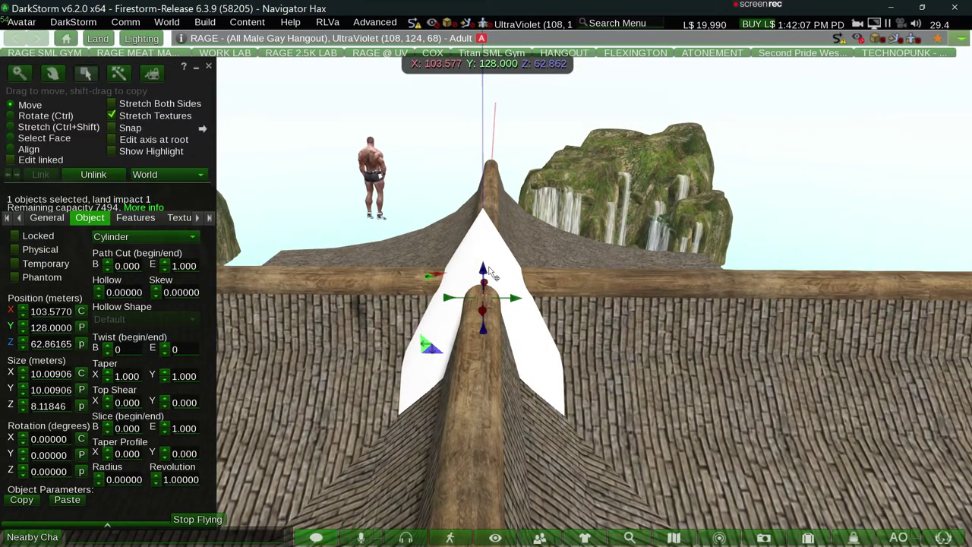
key(ctrl+b)
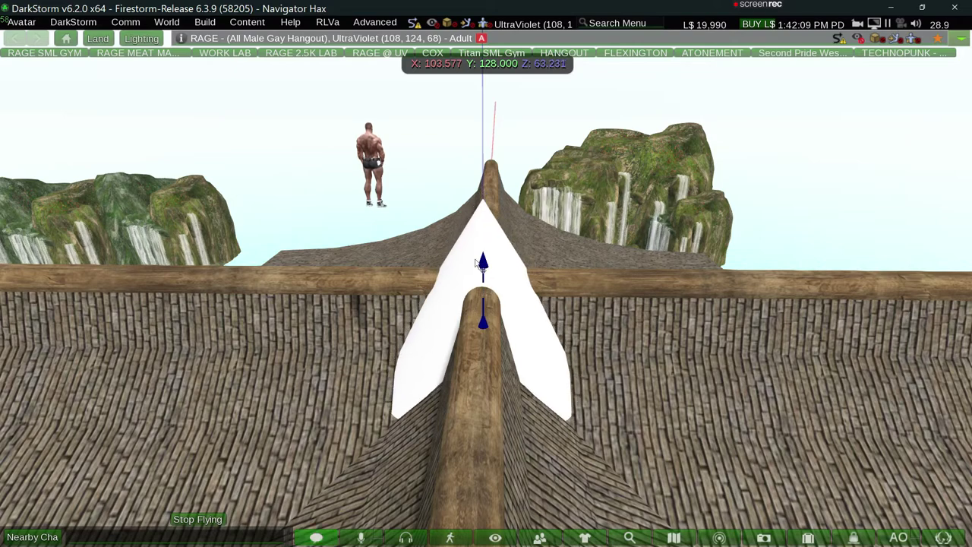
drag(490, 275, 474, 270)
key(ctrl+b)
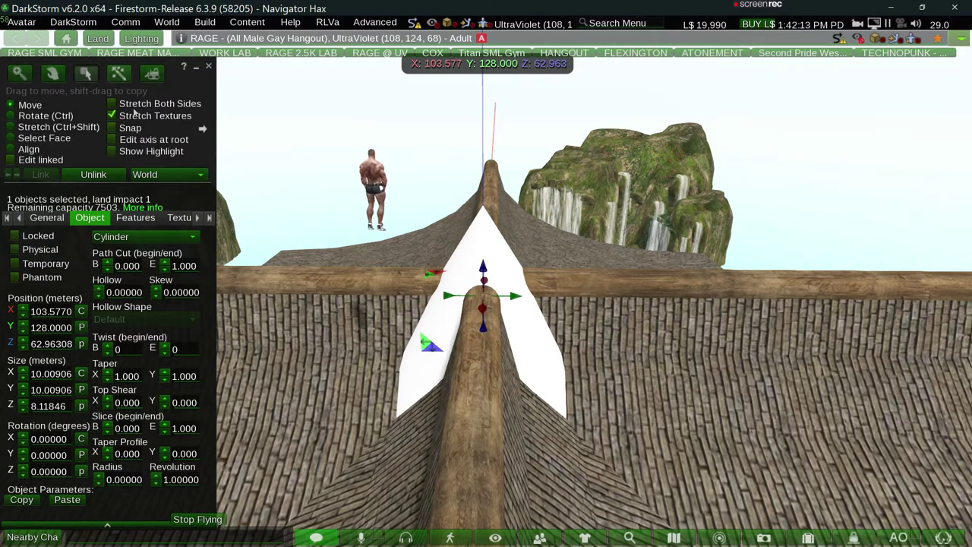
Raise the piece and turn it into a sphere.
drag(483, 268, 492, 181)
click(145, 237)
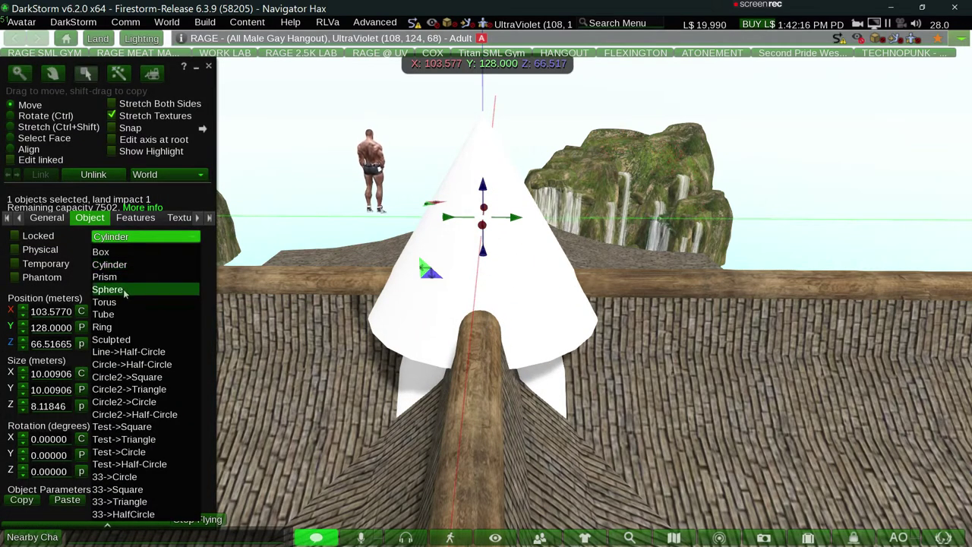
click(123, 290)
drag(483, 184, 483, 167)
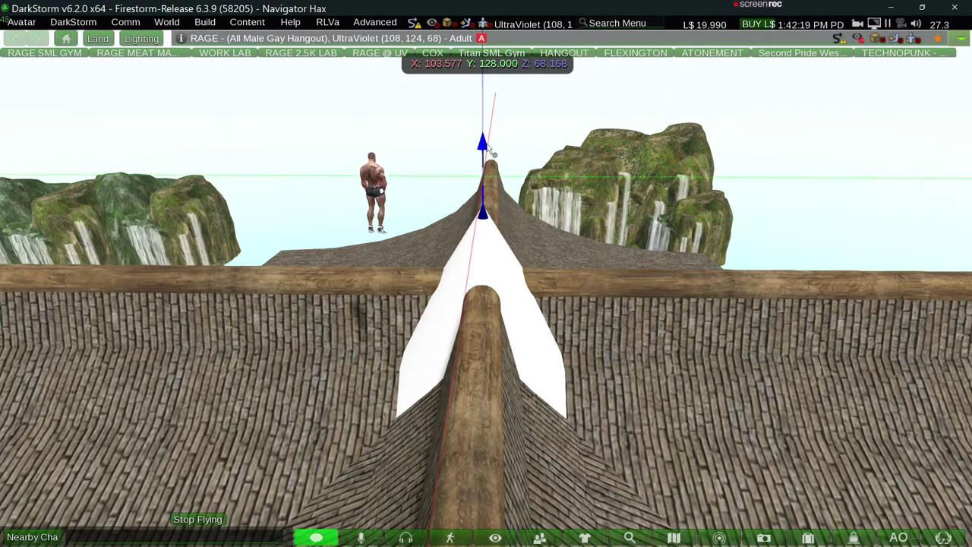
click(123, 266)
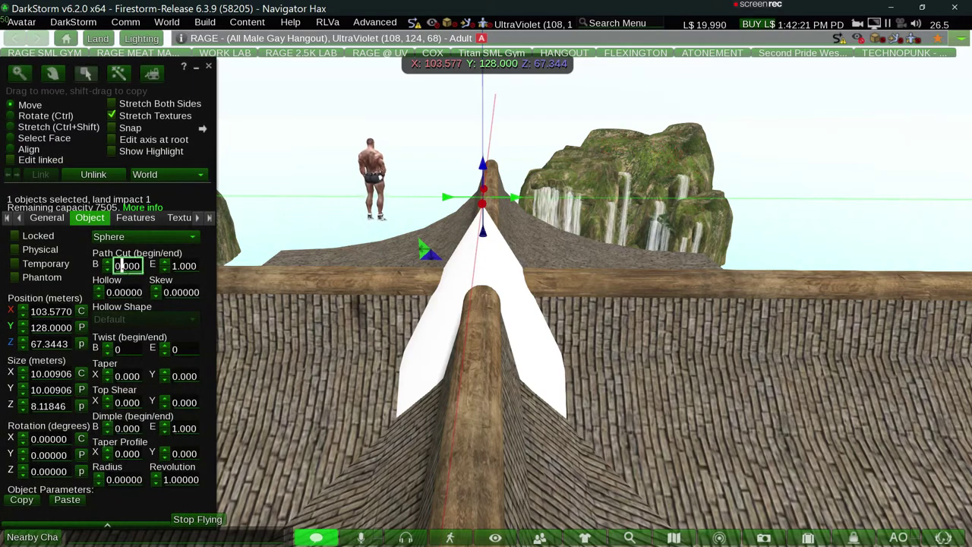
click(135, 376)
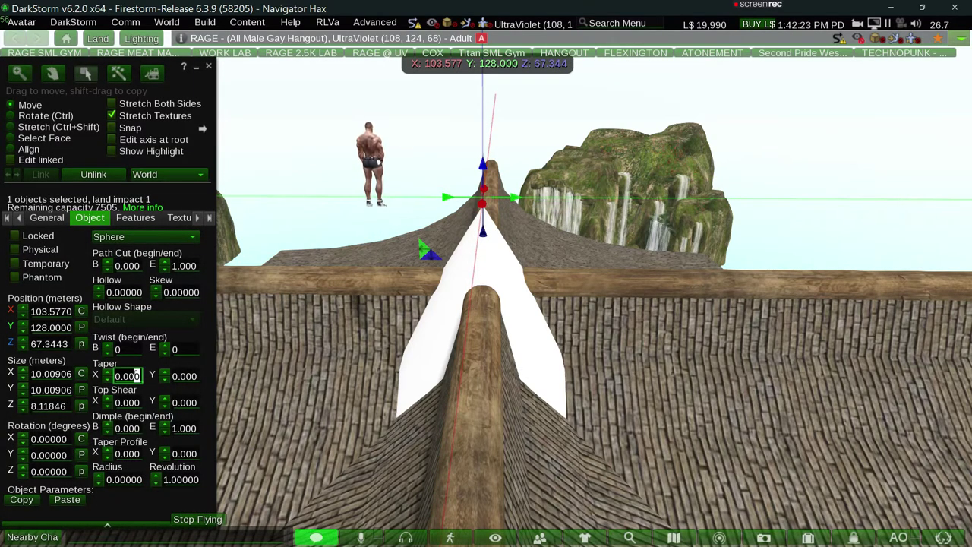
Switch the piece to a box and set its taper X and Y to zero.
click(141, 236)
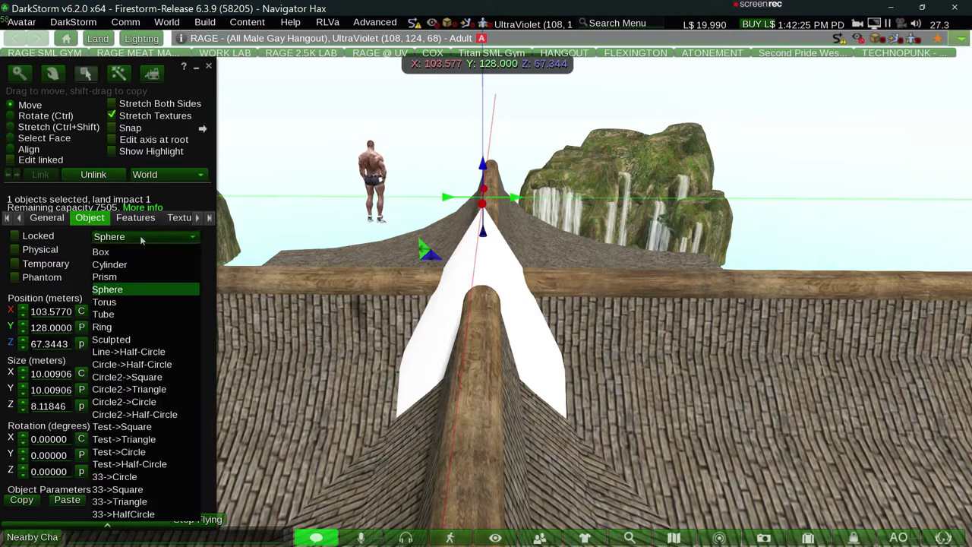
click(114, 252)
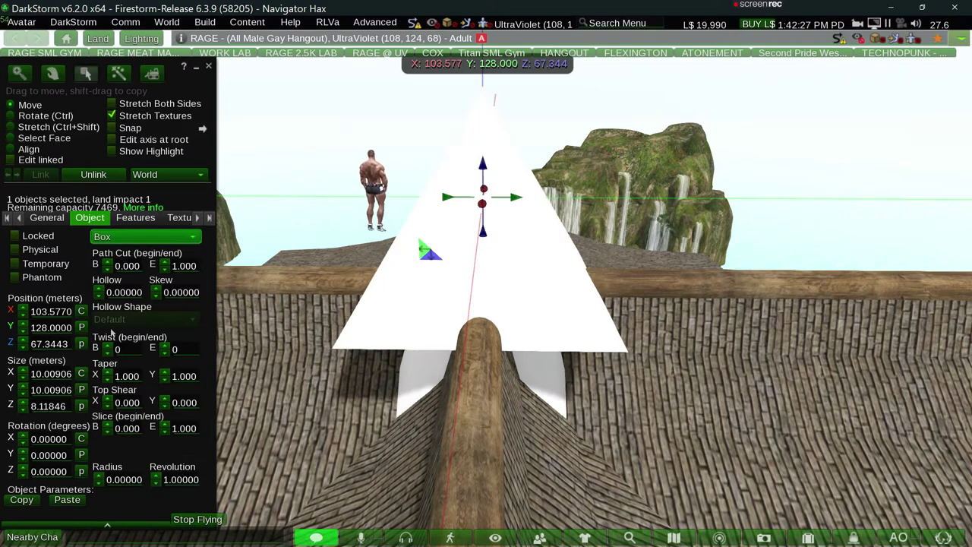
click(127, 376)
key(ctrl+a)
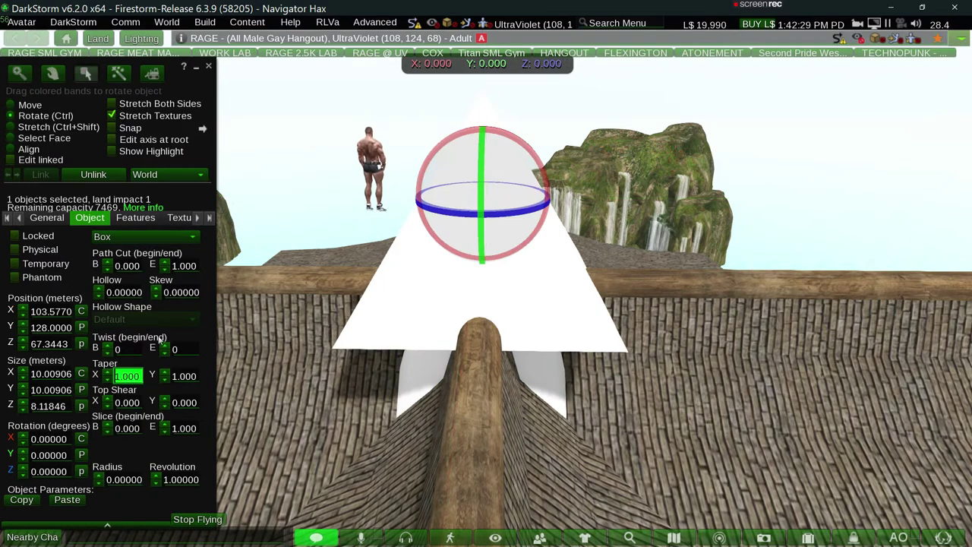
text(0)
key(Tab)
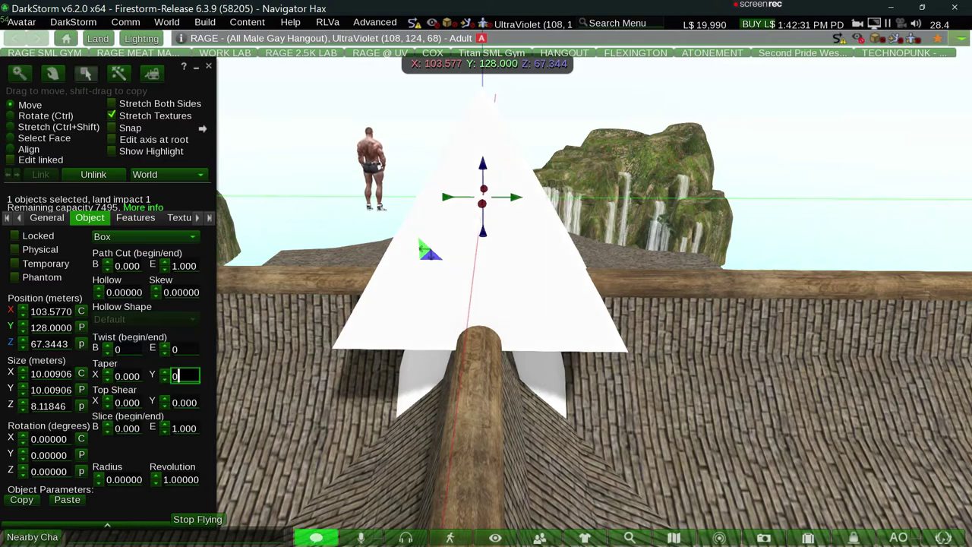
key(Return)
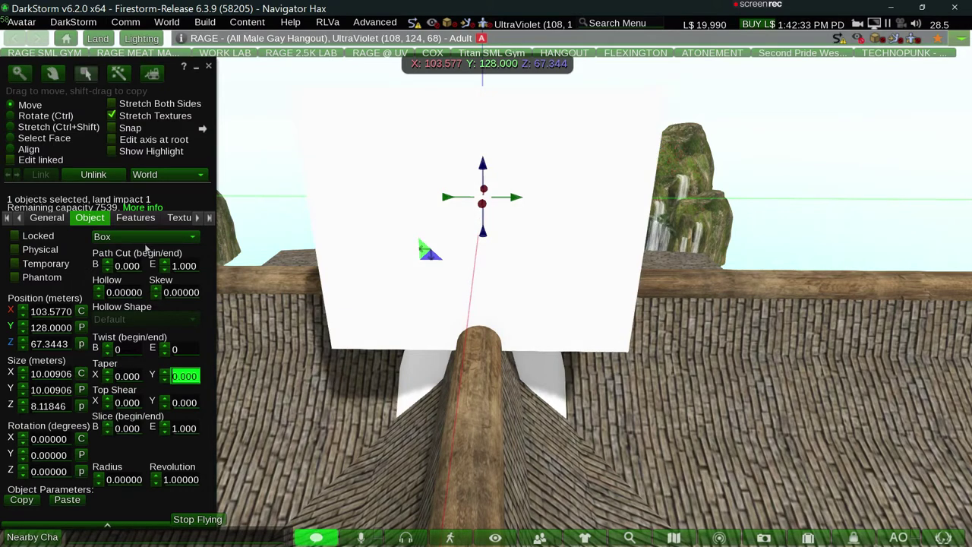
Make it a 2 m sphere and lower it onto the cone tip.
click(140, 237)
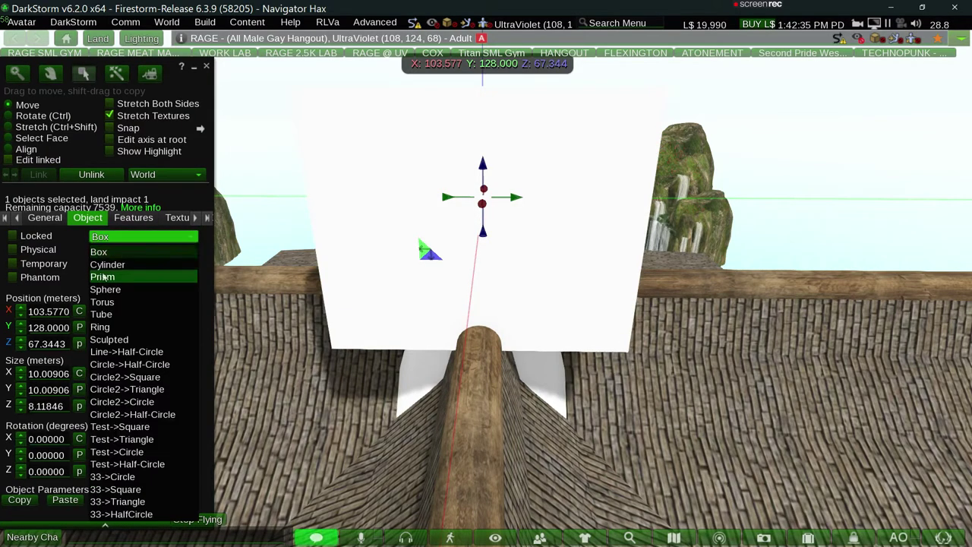
click(104, 289)
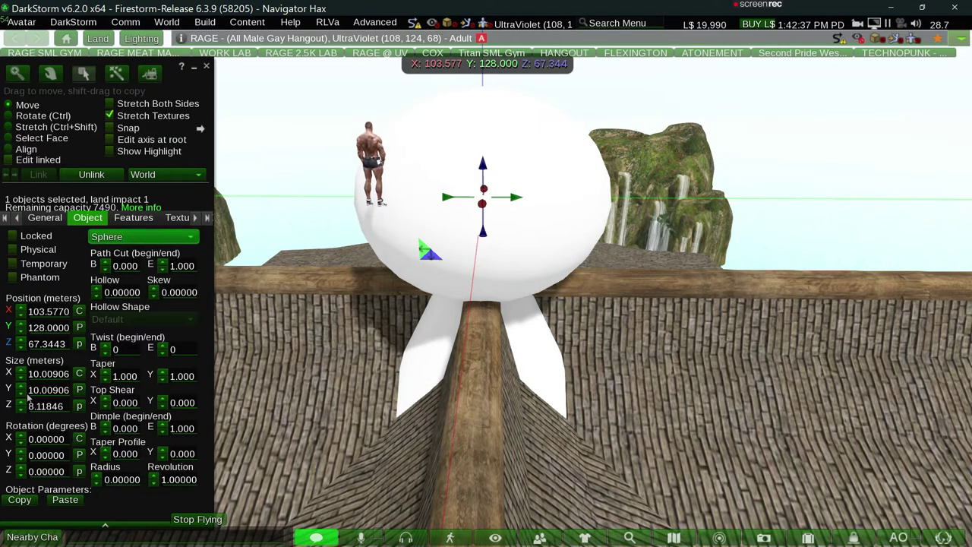
click(49, 373)
text(2)
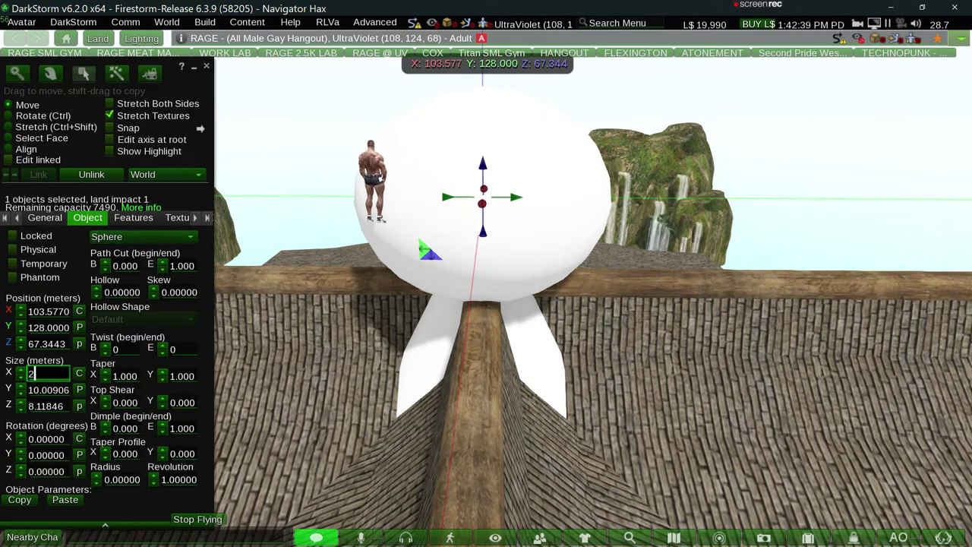
key(Tab)
text(2)
key(Tab)
key(Return)
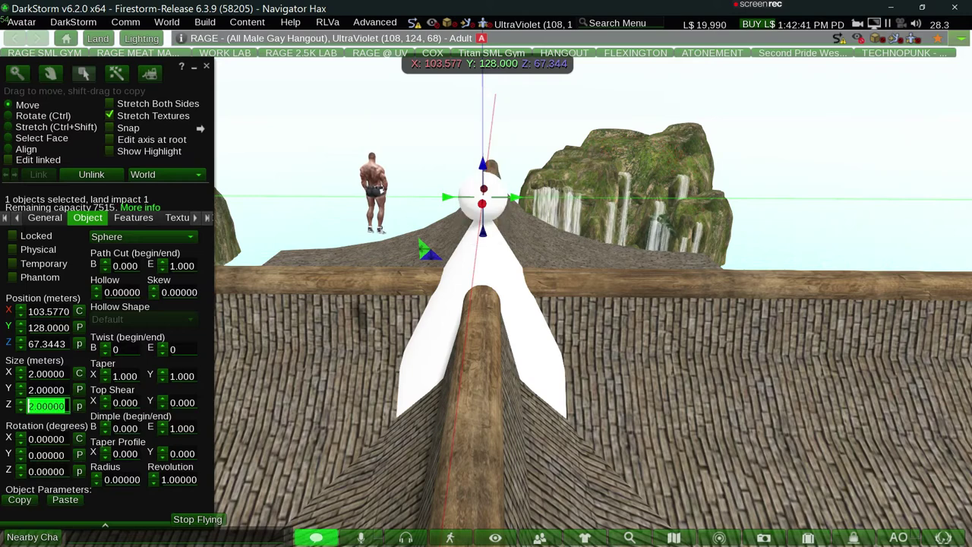
drag(495, 175, 484, 292)
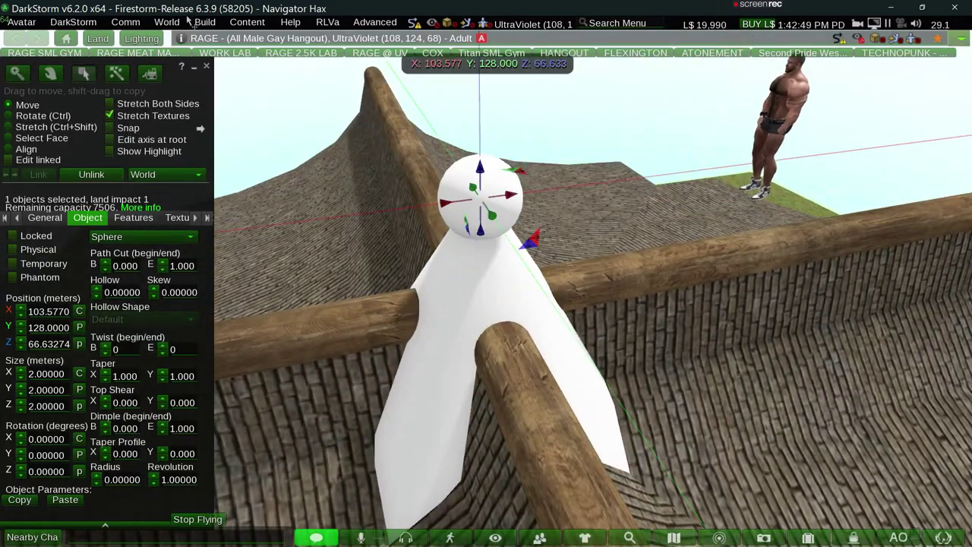
Check quick preferences, then select the cone and ball and unlink them with Ctrl+Shift+L.
click(943, 536)
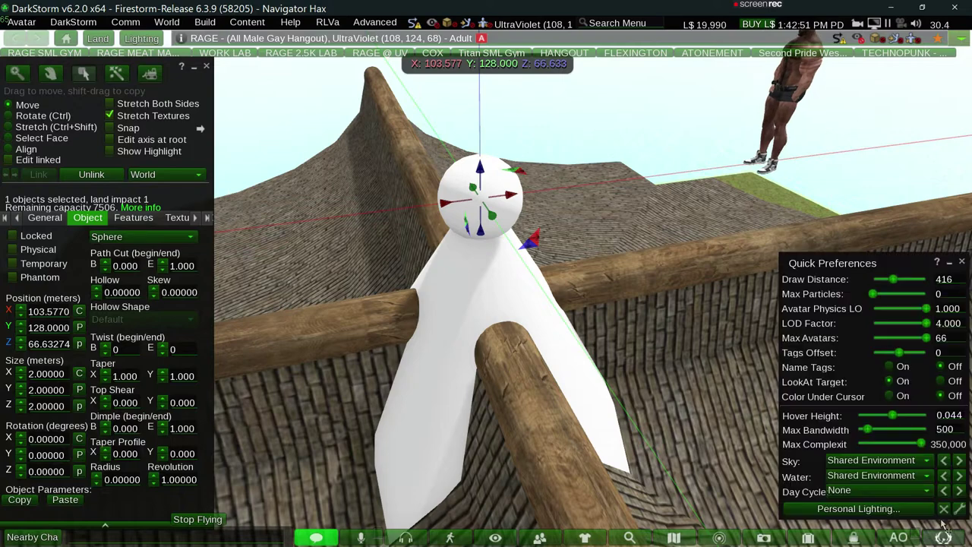
click(962, 261)
alt+drag(573, 283, 481, 287)
shift+click(573, 214)
key(ctrl)
shift+click(572, 218)
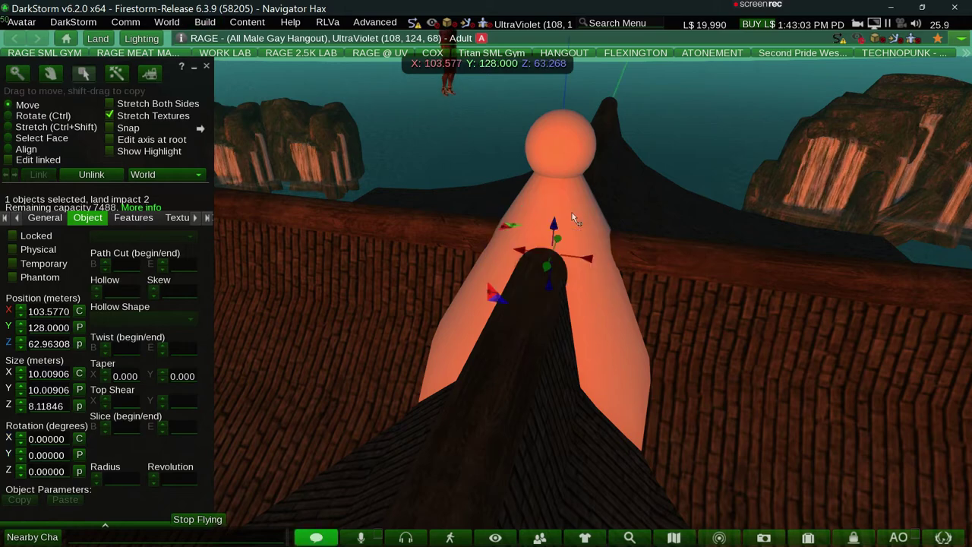
key(ctrl+shift+l)
key(Return)
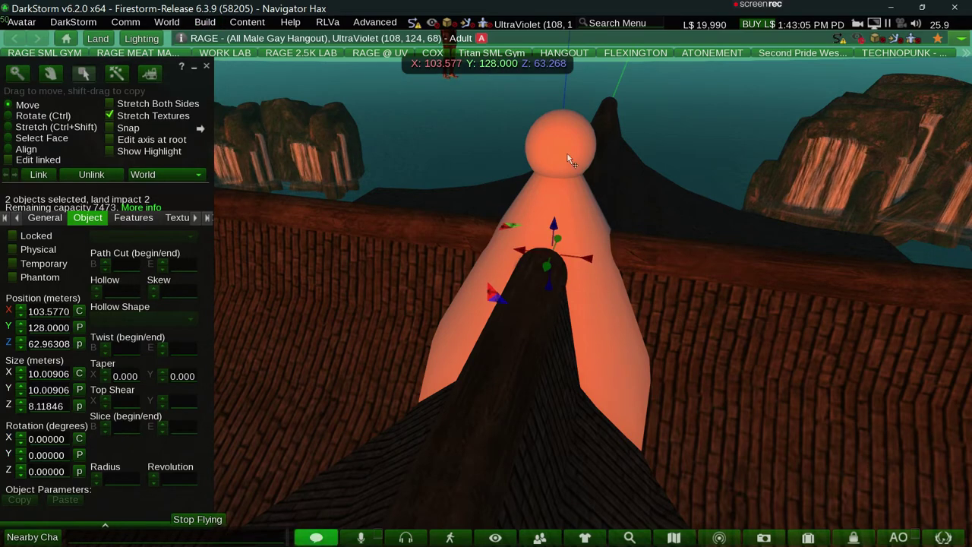
Link the ball and cone into one object.
shift+click(568, 155)
shift+click(570, 157)
key(ctrl+l)
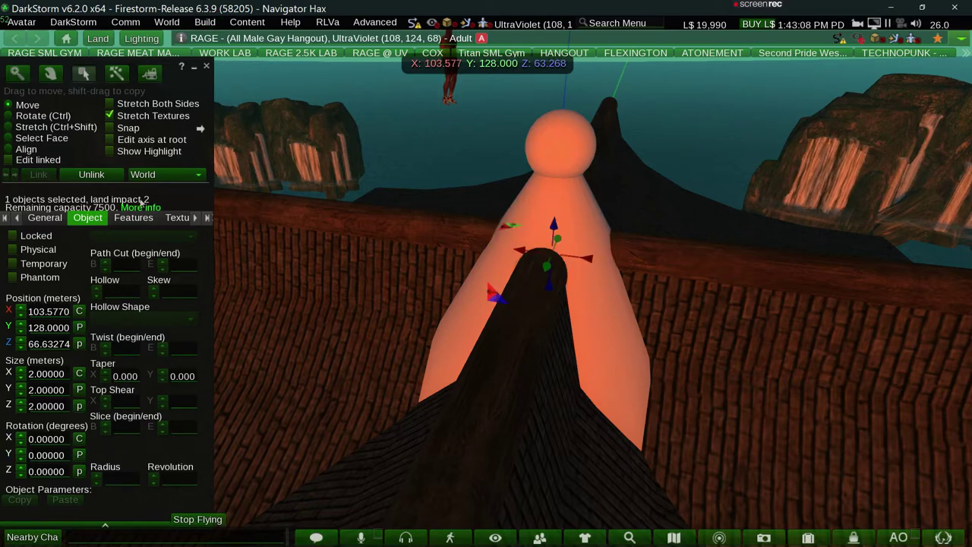
Give the cone and ball the ridge logs' weathered wood texture with grey tint.
click(133, 218)
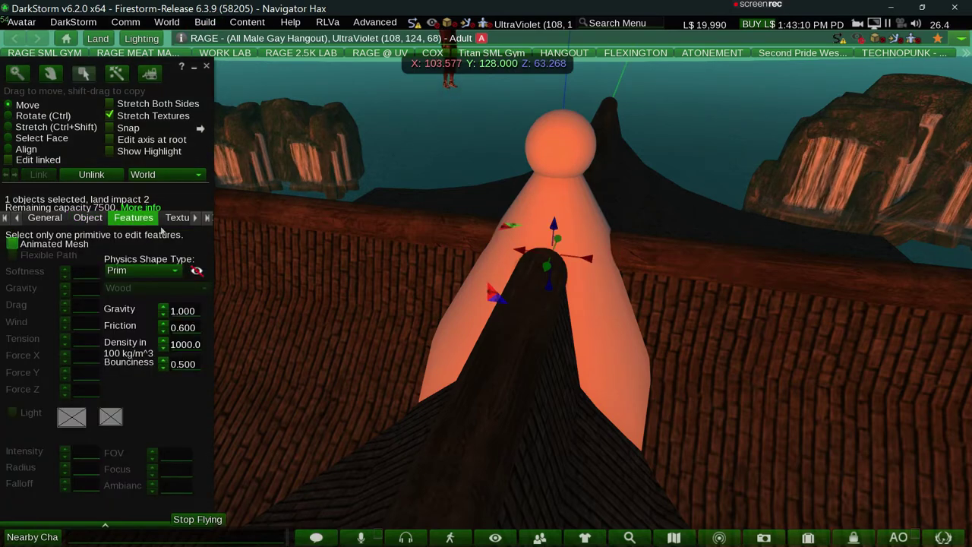
click(177, 218)
click(28, 248)
click(28, 312)
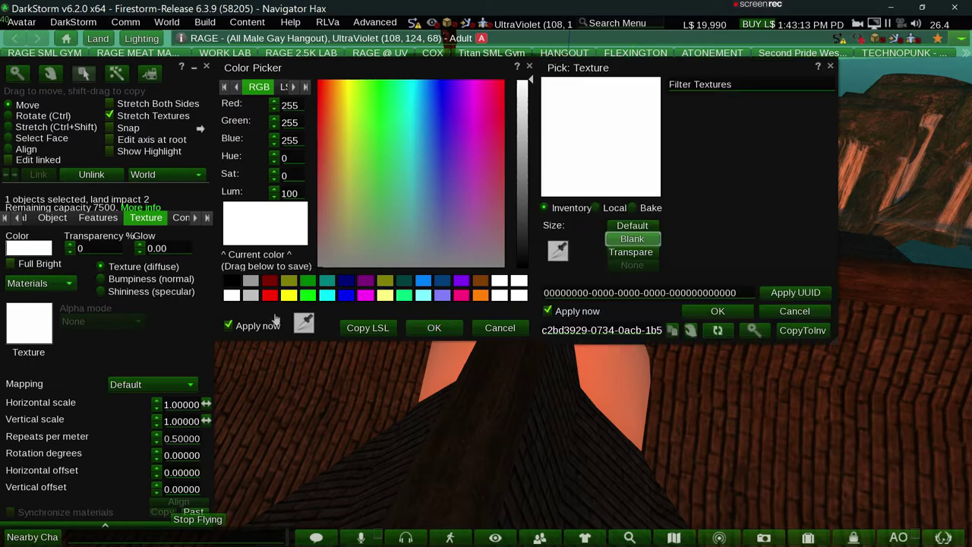
click(498, 398)
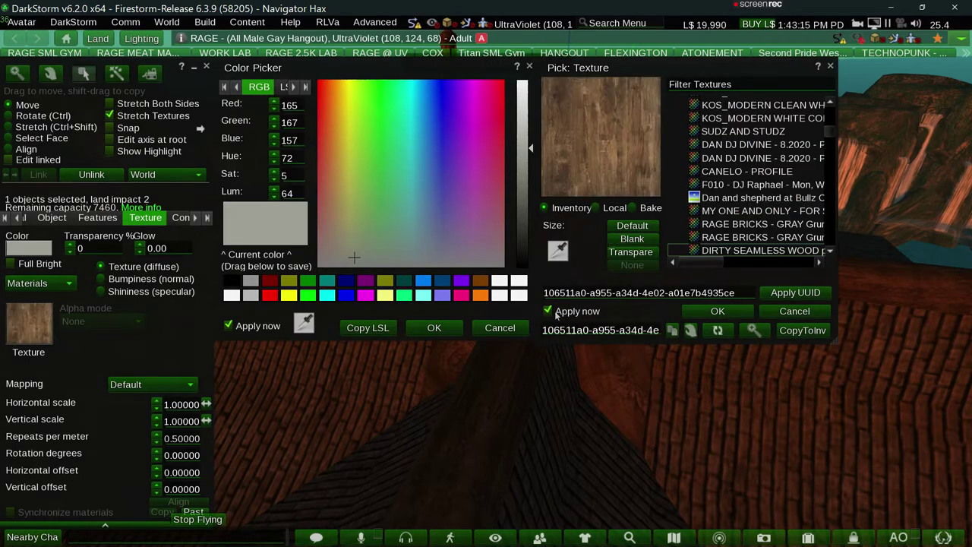
click(436, 328)
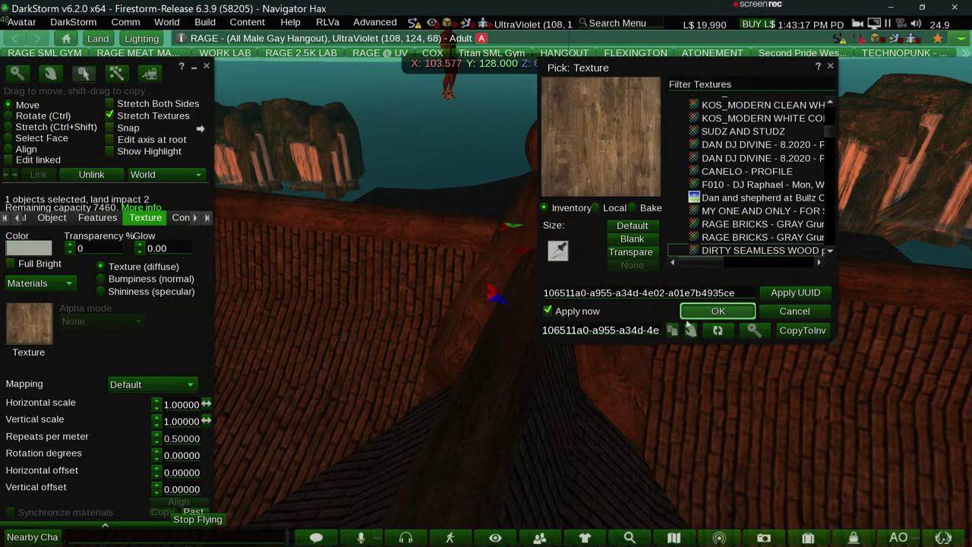
click(718, 310)
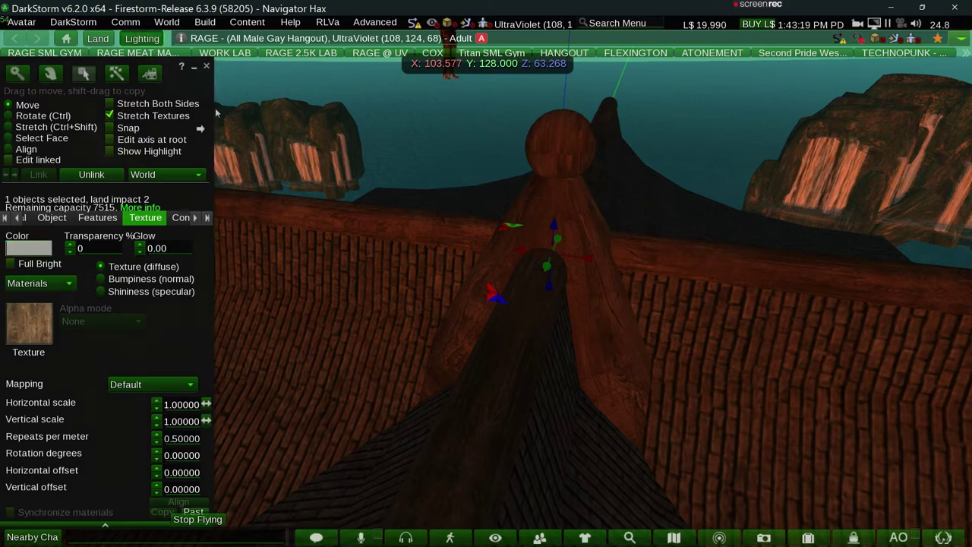
In Personal Lighting, put the sun overhead, make it grey, and raise gamma to about 1.77.
click(144, 38)
click(338, 165)
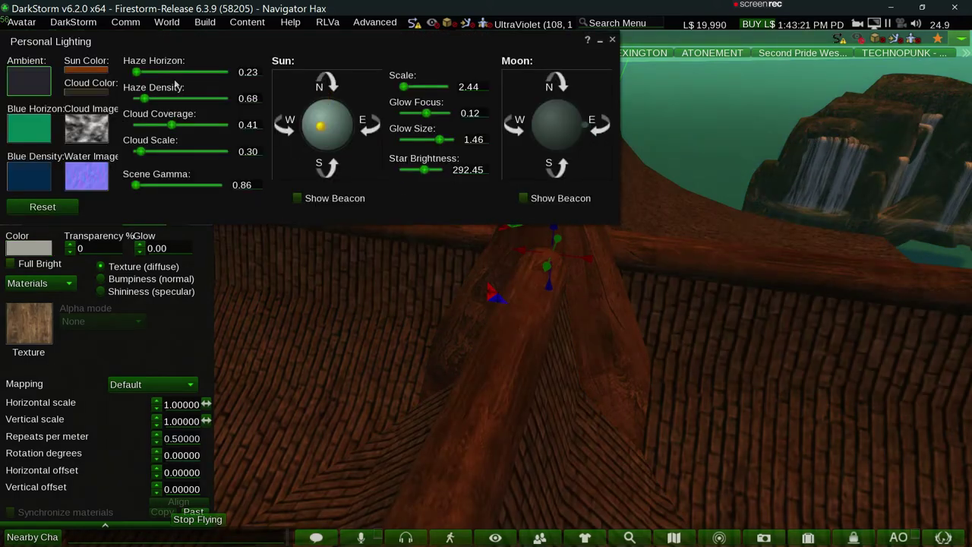
click(105, 71)
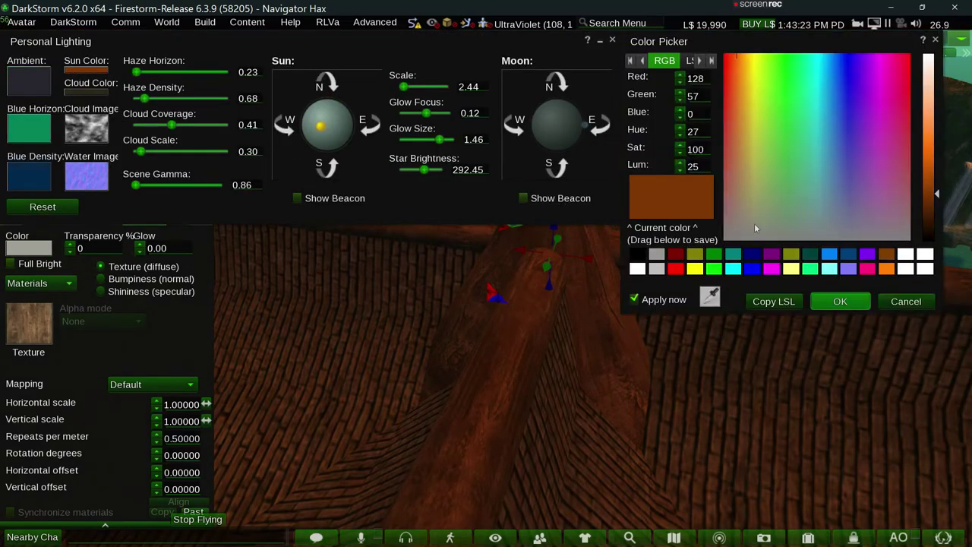
click(760, 238)
click(844, 308)
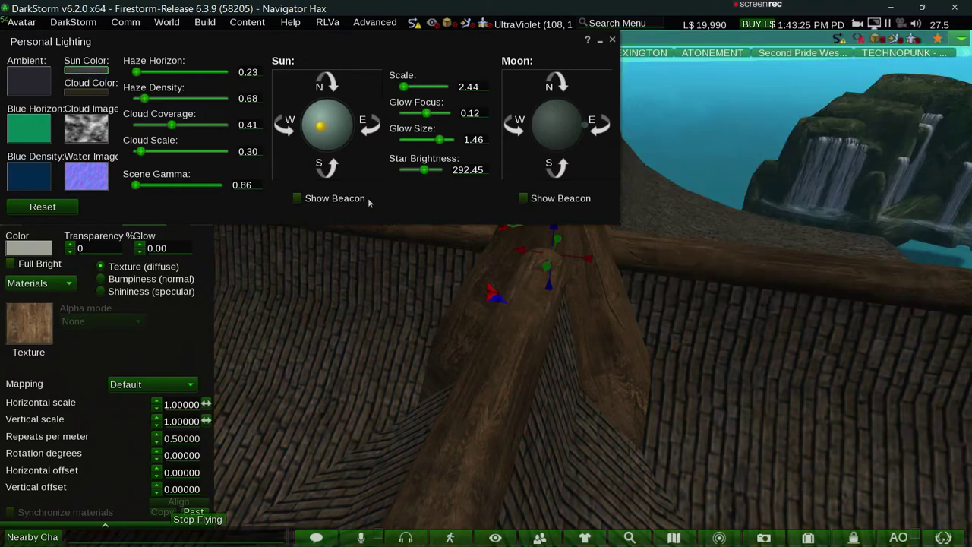
click(140, 186)
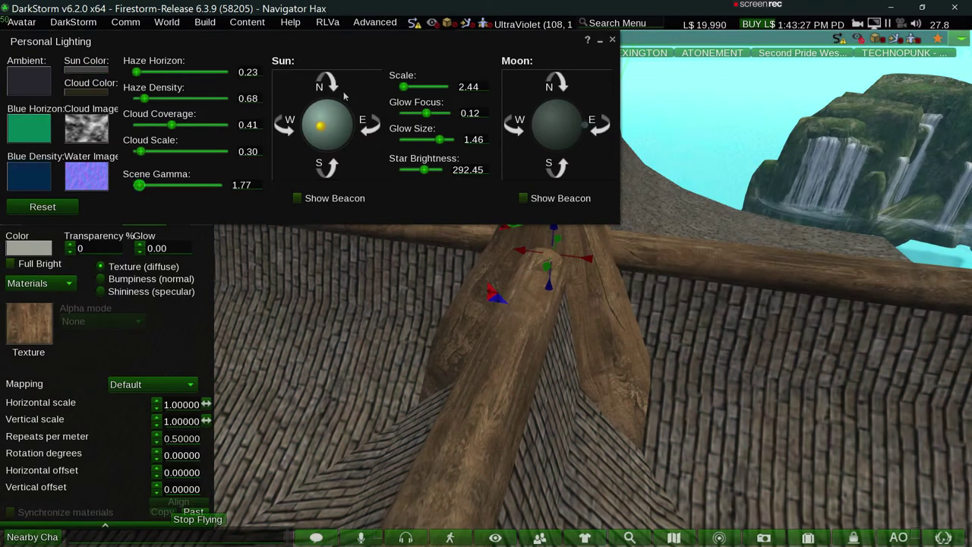
click(612, 43)
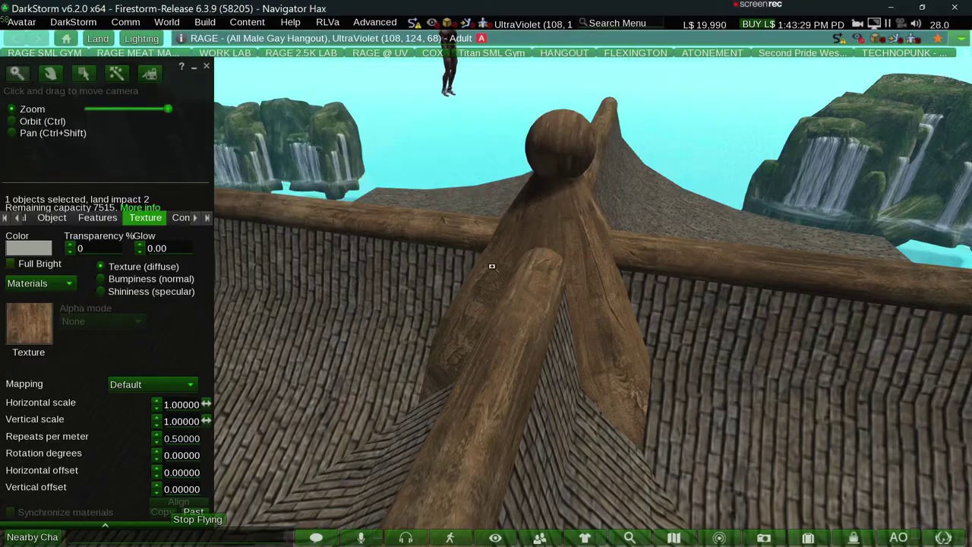
Reposition the wooden cone cap onto the crossed ridge logs at about Z 63.05.
ctrl+alt+drag(473, 288, 479, 301)
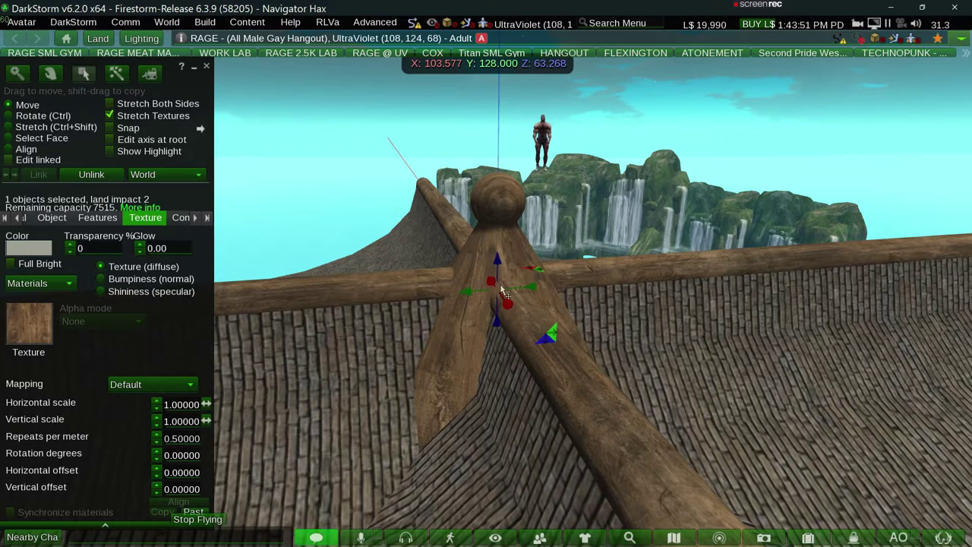
mouse_move(502, 291)
mouse_down()
mouse_move(495, 190)
mouse_move(449, 265)
mouse_up()
click(345, 158)
click(503, 182)
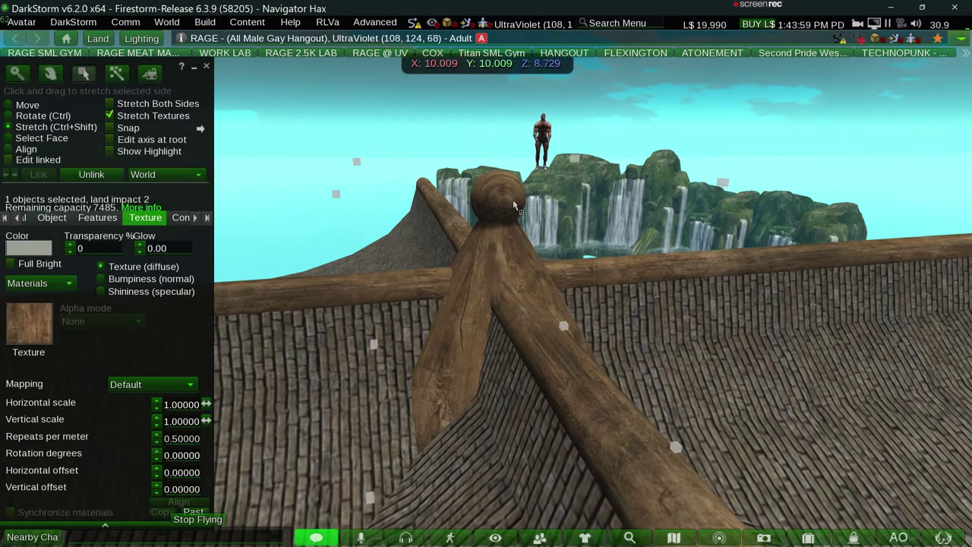
Clear the selection and select only the piece at the ridge crossing.
shift+click(514, 205)
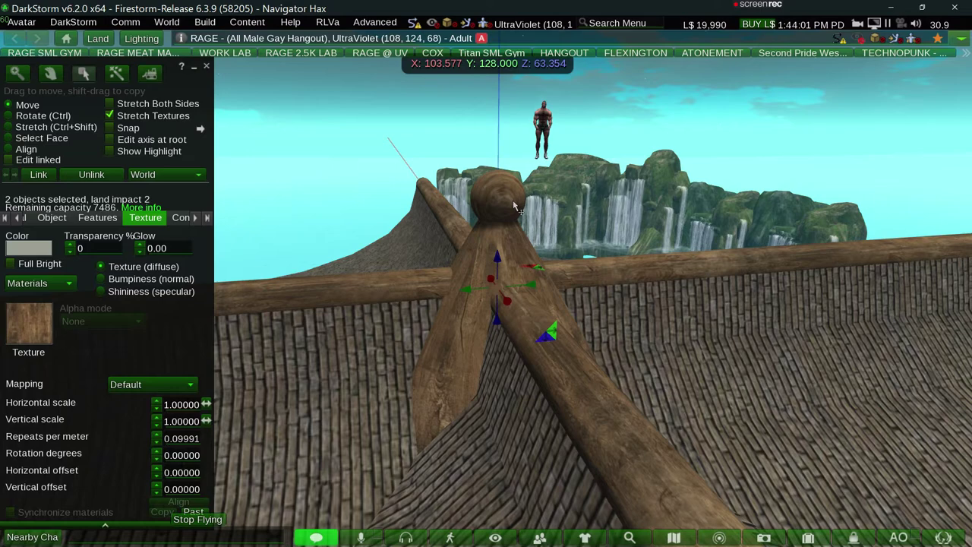
click(423, 213)
click(465, 311)
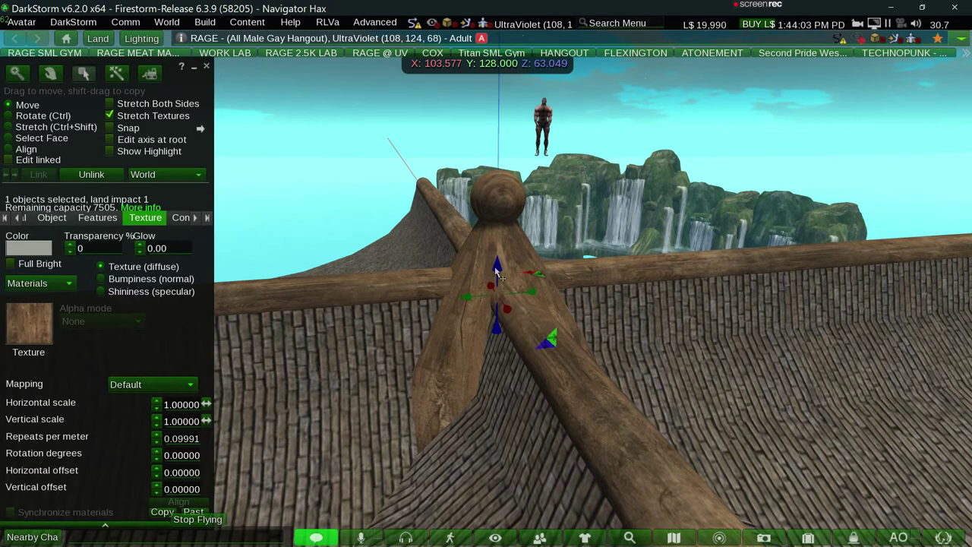
key(ctrl)
key(ctrl)
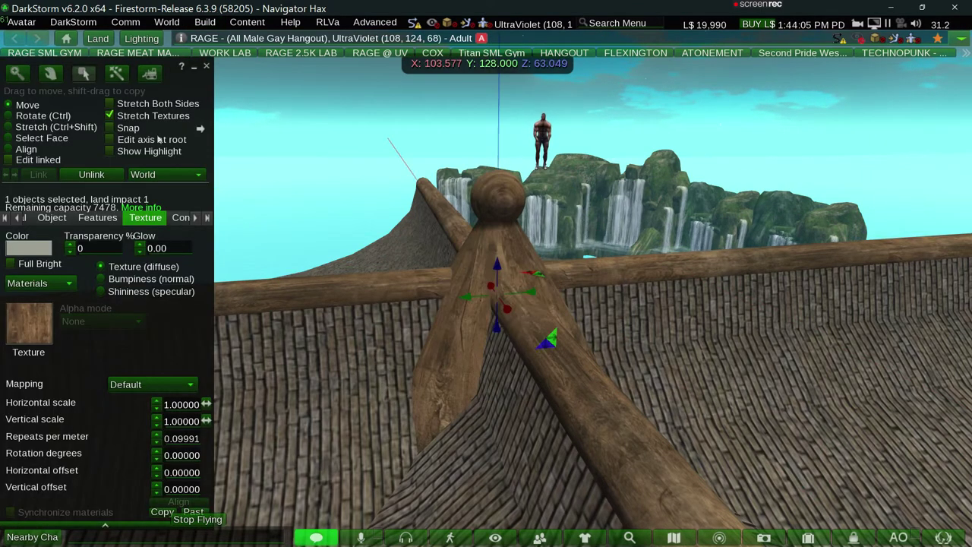
Show the cone's shape parameters and lift it above the ridge crossing.
click(72, 219)
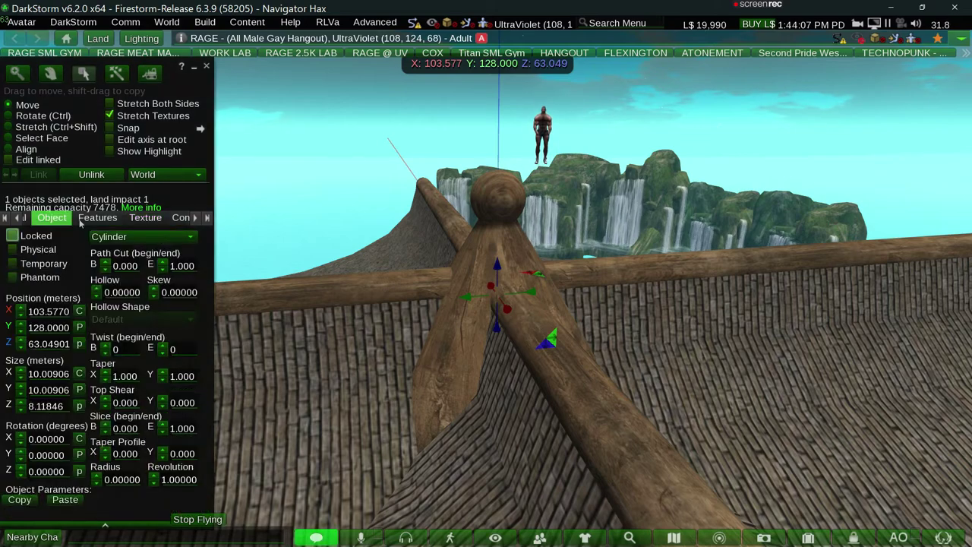
click(123, 265)
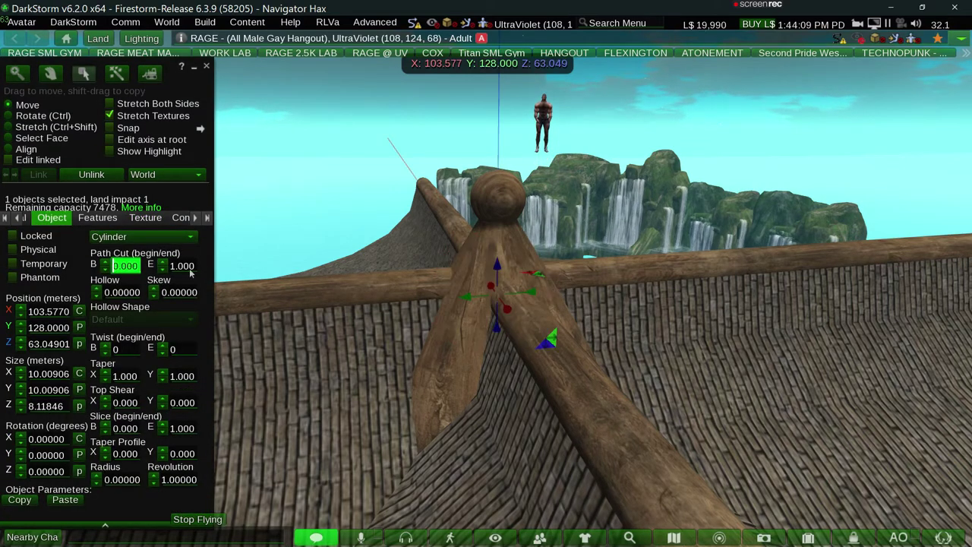
click(490, 269)
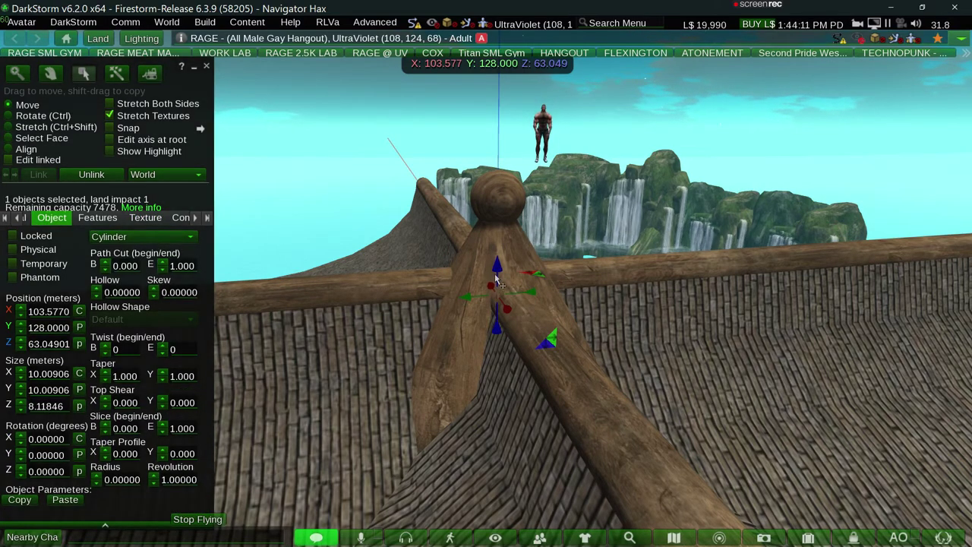
mouse_move(498, 269)
mouse_down()
mouse_move(497, 129)
mouse_move(523, 54)
mouse_move(150, 206)
mouse_up()
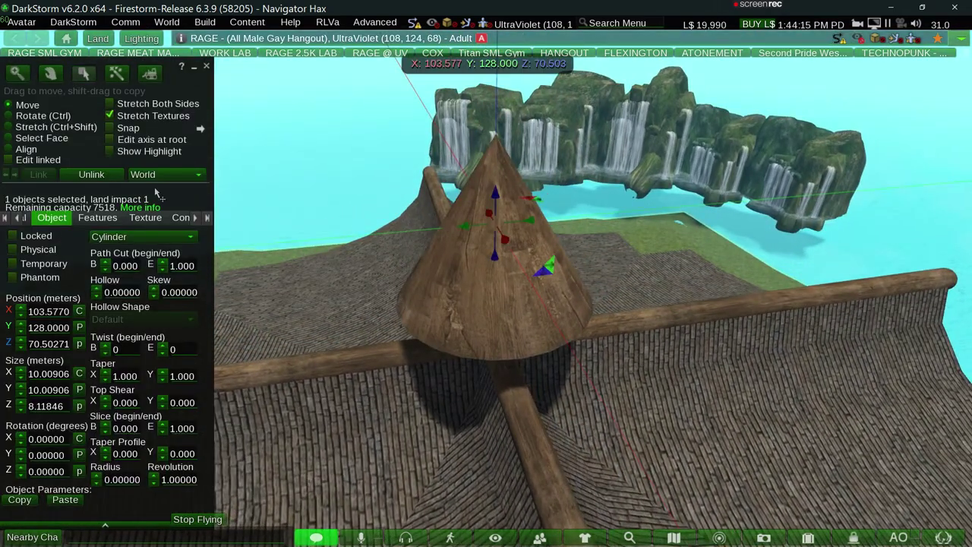
Try path cut start 0.375 and slice 0.5, then revert both to 0.
click(125, 265)
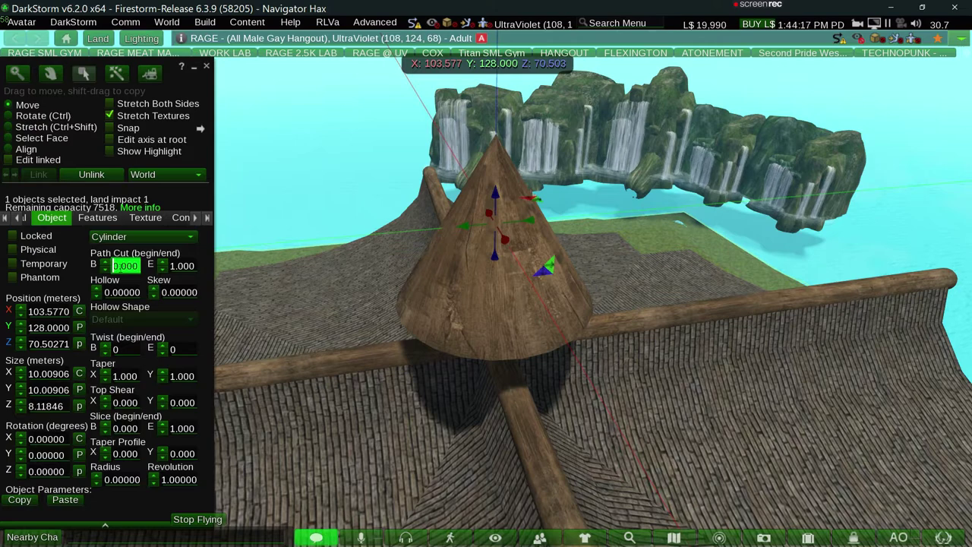
text(.375)
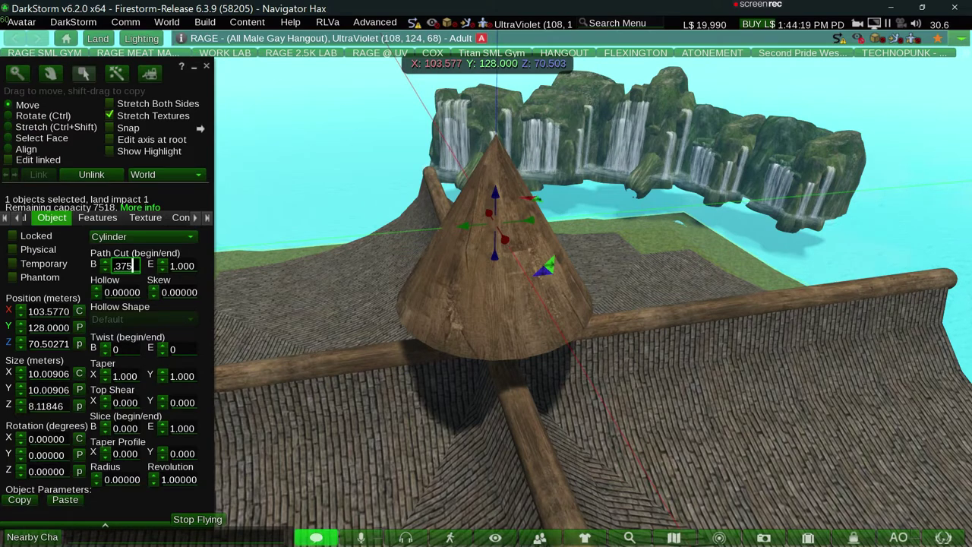
key(Return)
key(Tab)
key(BackSpace)
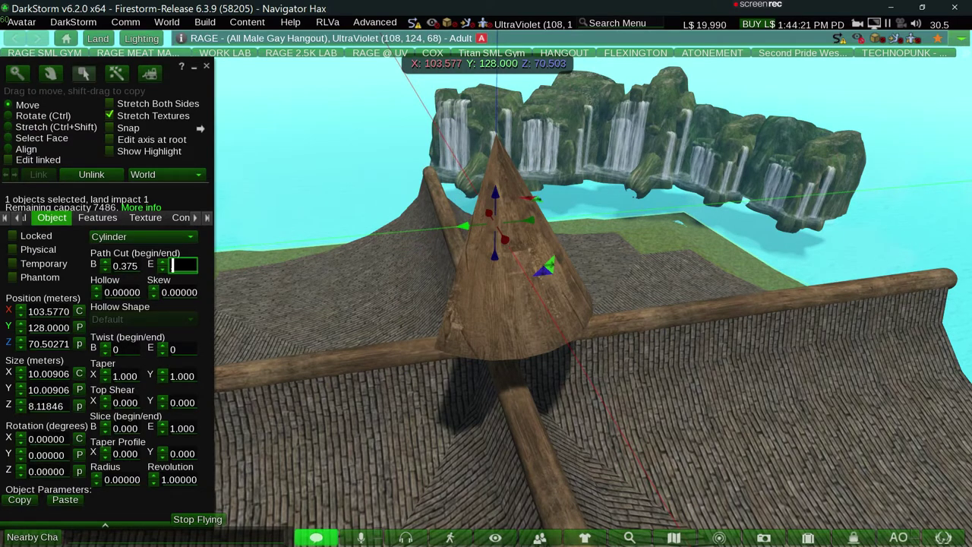
text(0.875)
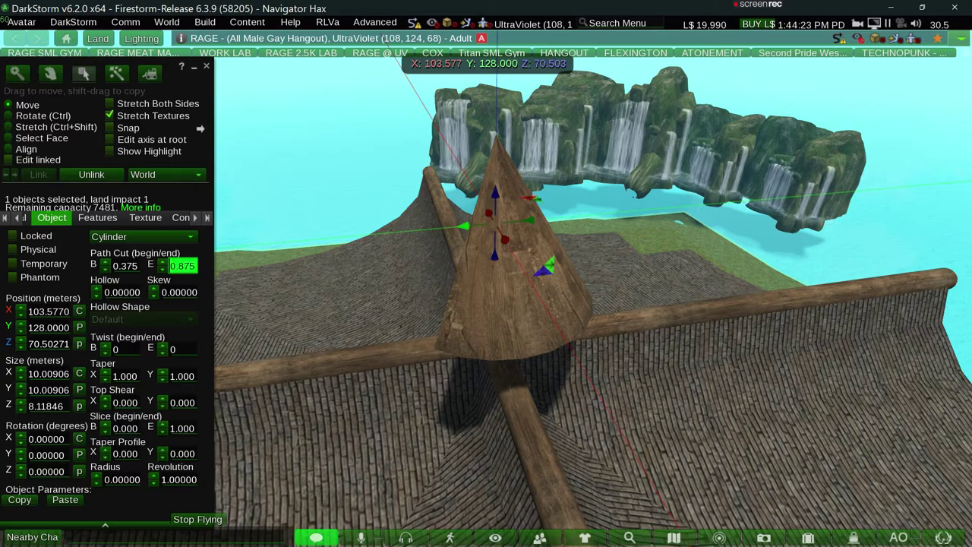
alt+drag(478, 297, 488, 294)
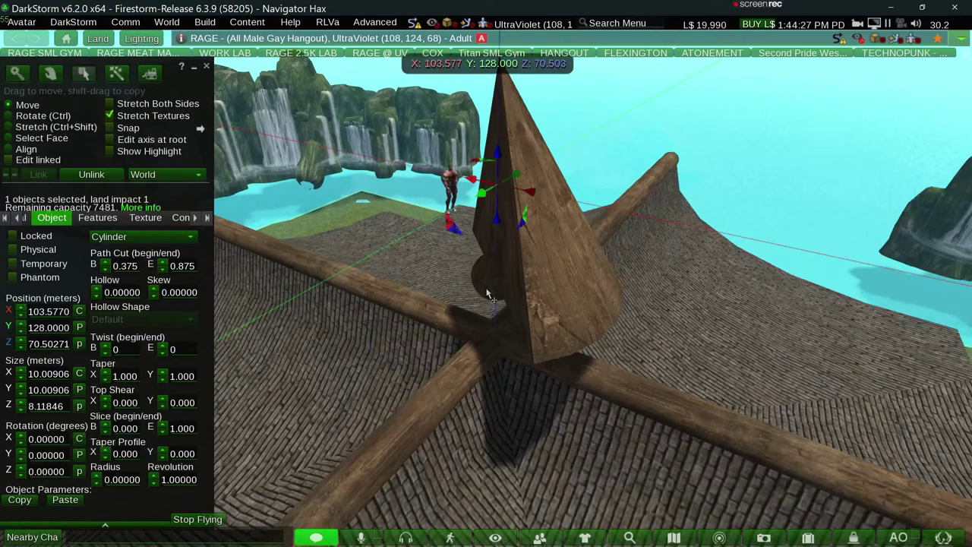
click(125, 265)
key(ctrl+a)
text(0)
key(Tab)
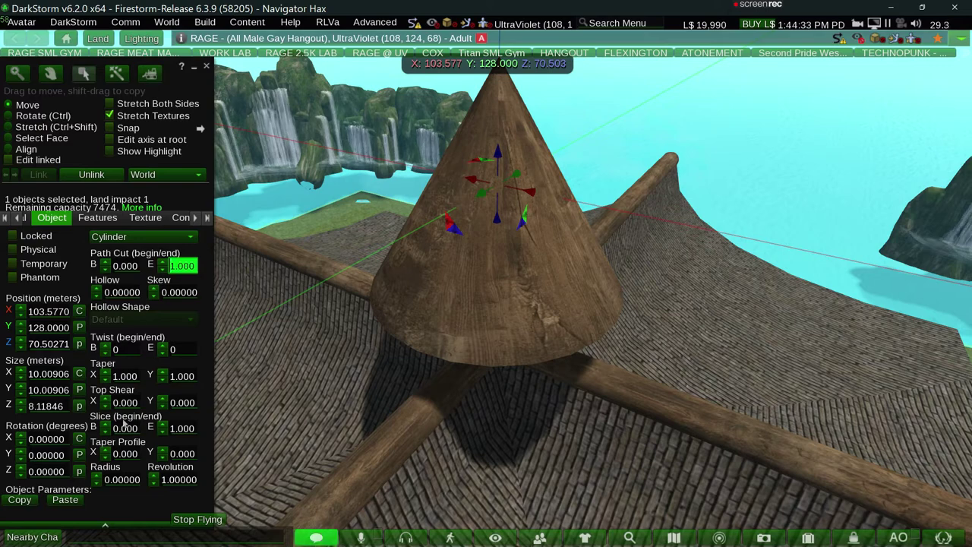
click(127, 428)
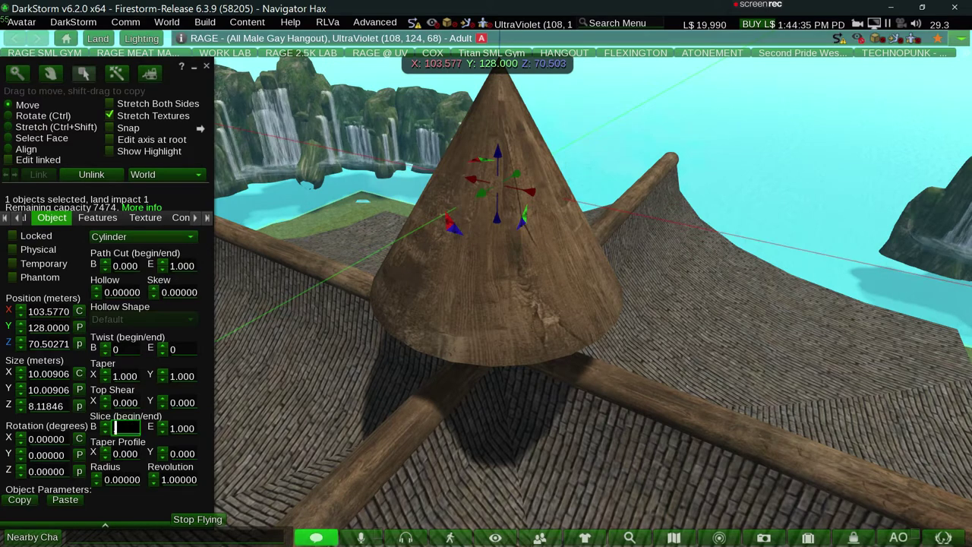
text(0.5)
key(Return)
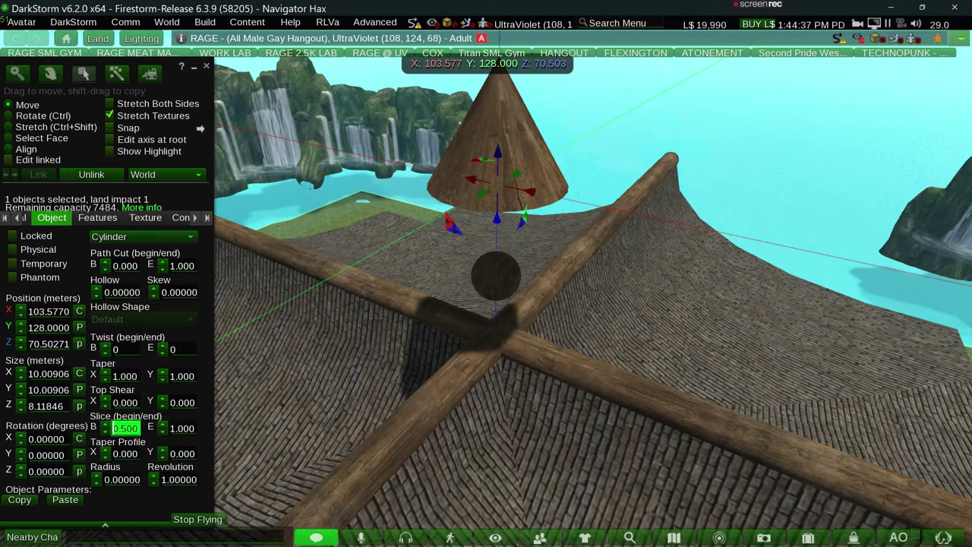
text(0)
key(Return)
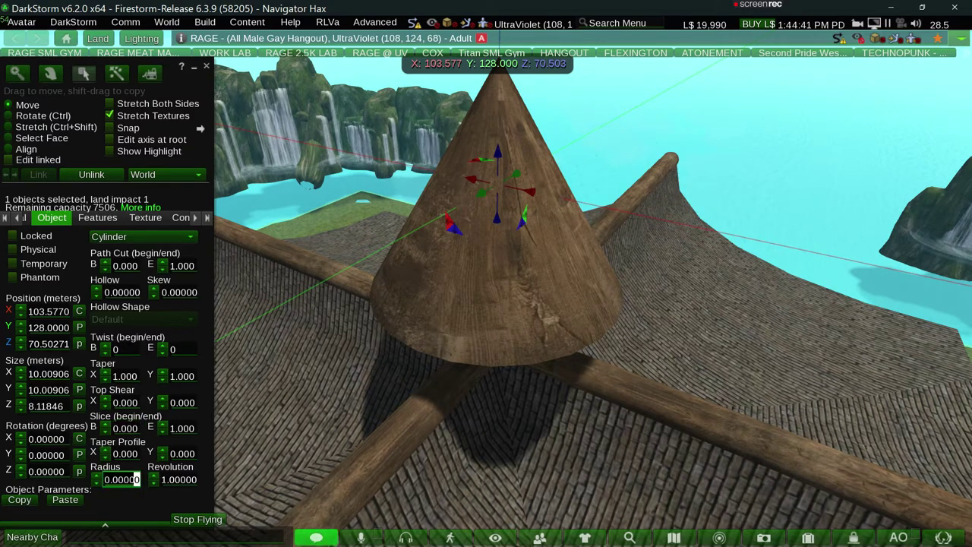
Confirm the radius and revolution values, set Taper Profile X to 0.5, and inspect.
key(Return)
key(Tab)
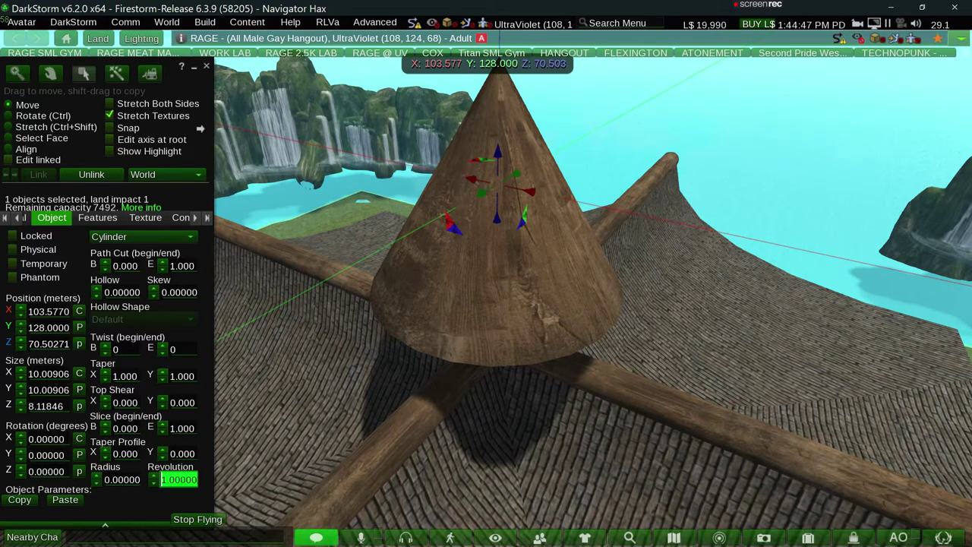
key(Return)
key(shift+Tab)
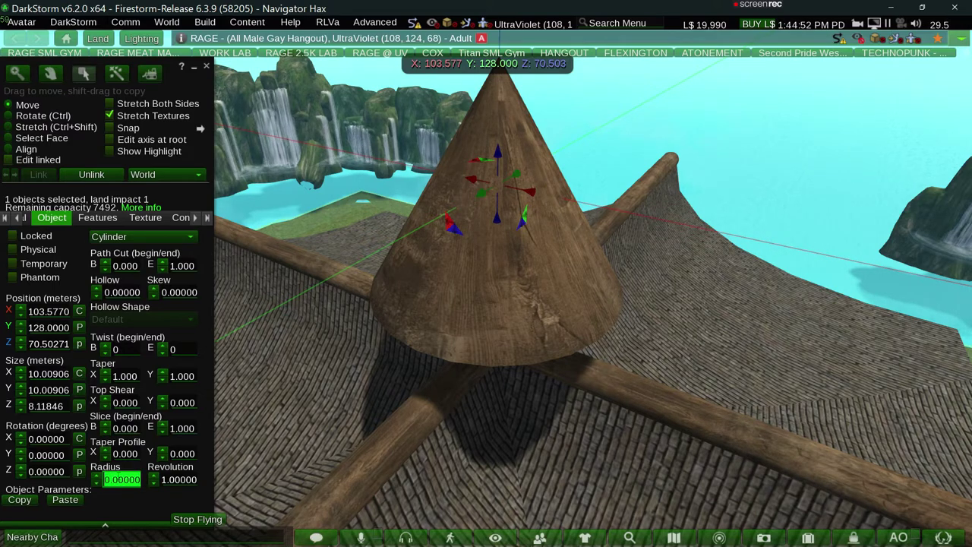
key(Return)
key(shift+Tab)
key(shift+Tab)
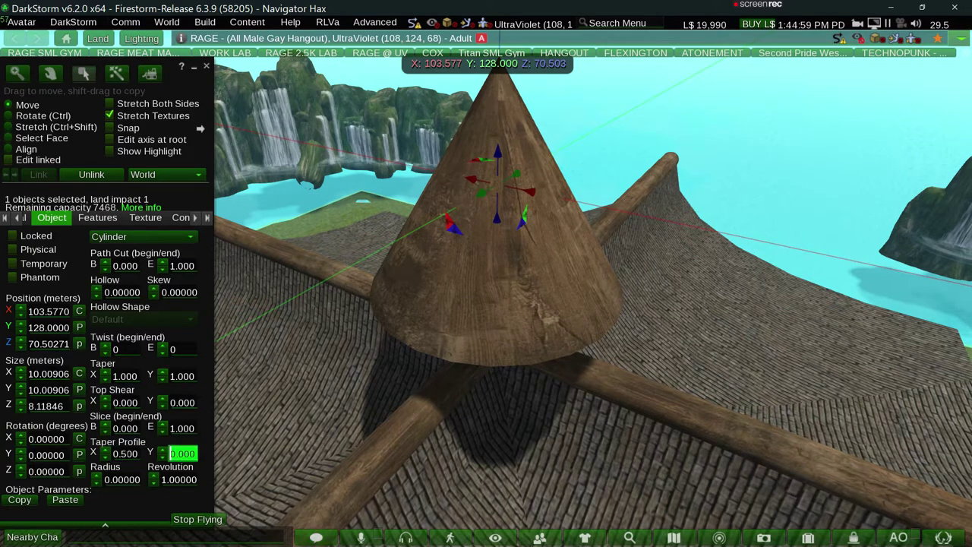
text(1.000)
key(alt)
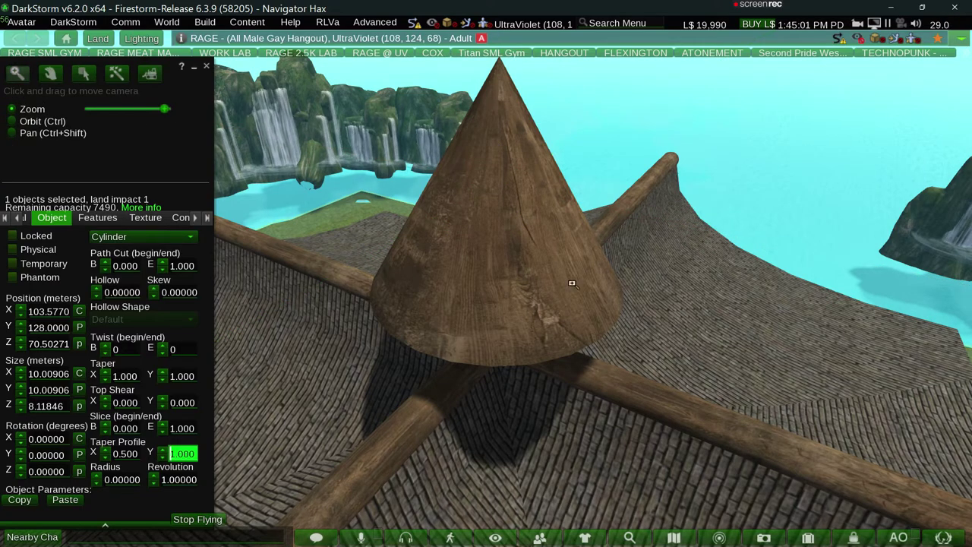
alt+drag(572, 283, 477, 302)
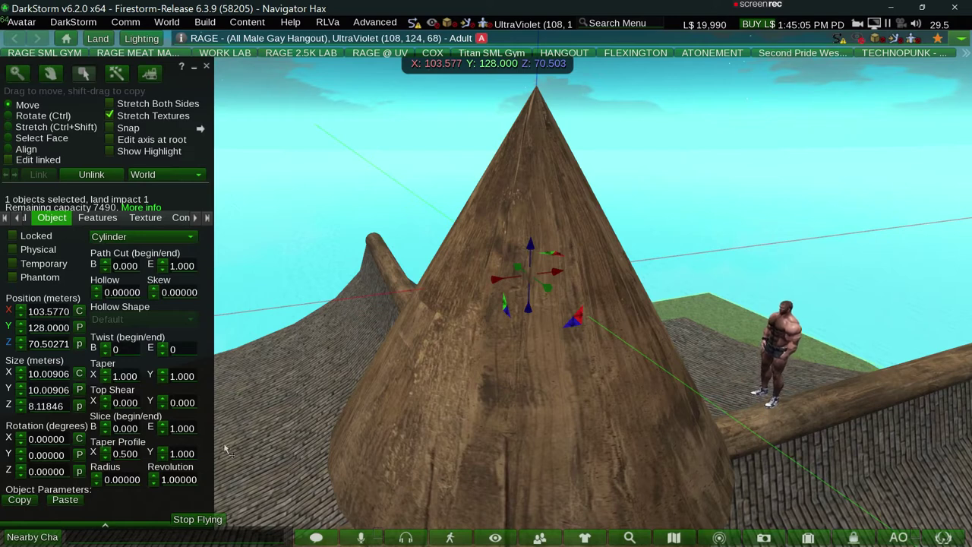
Set the cone's Taper Profile X and Taper X to 0, making a straight cylinder.
click(125, 454)
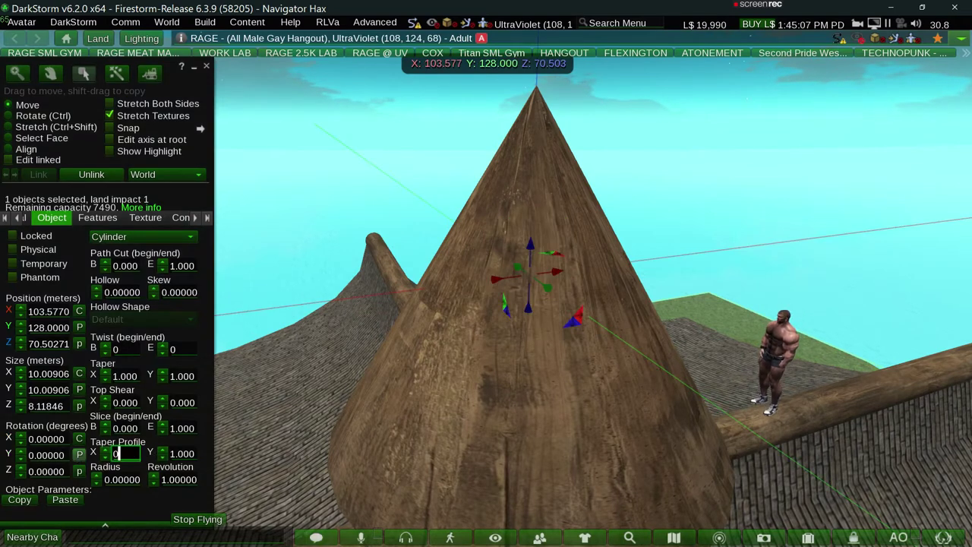
text(0)
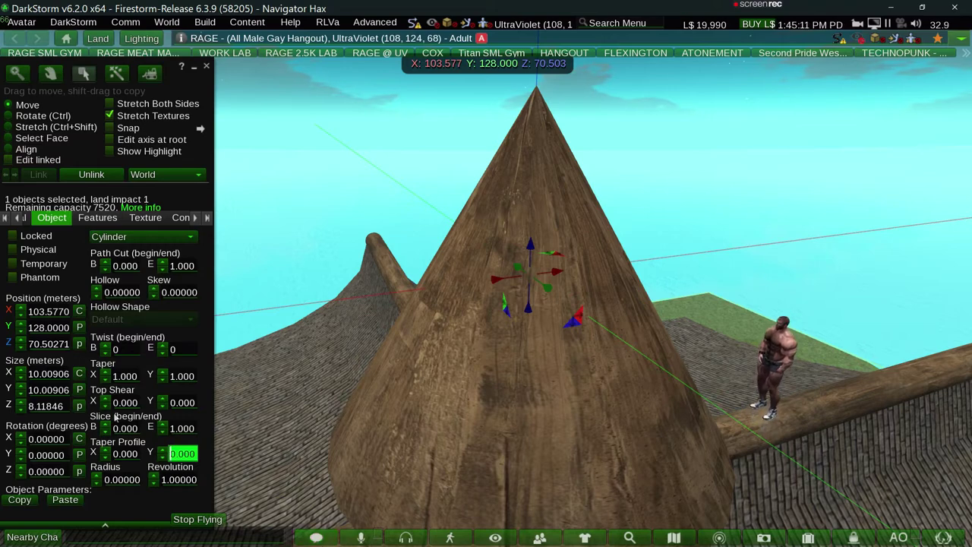
drag(120, 376, 157, 379)
key(ctrl+a)
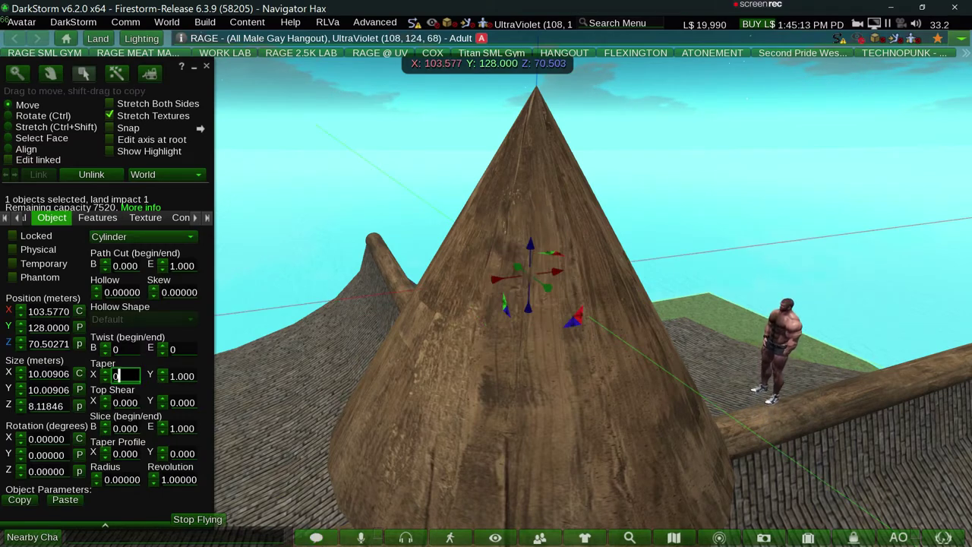
key(Return)
key(alt)
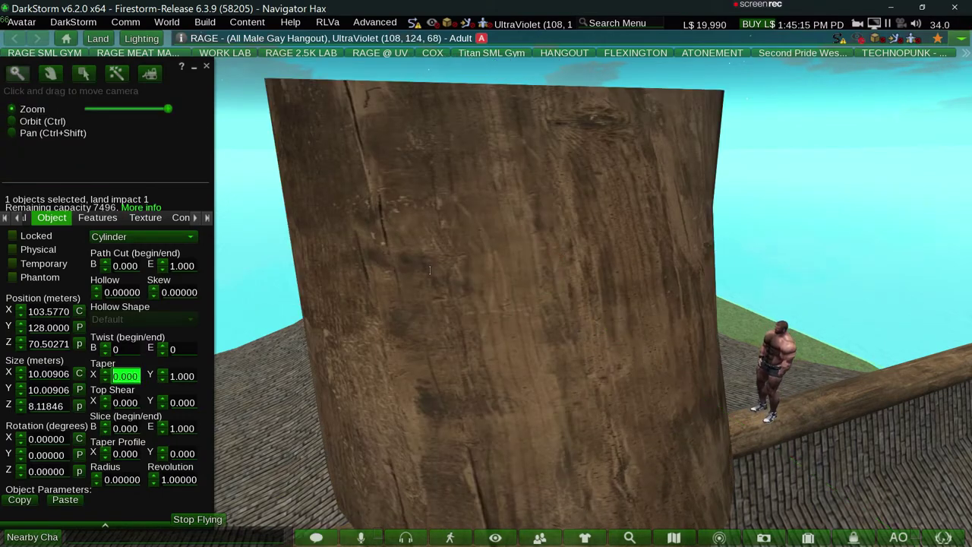
mouse_move(430, 269)
alt+mouse_down()
mouse_move(486, 293)
mouse_move(450, 295)
alt+mouse_up()
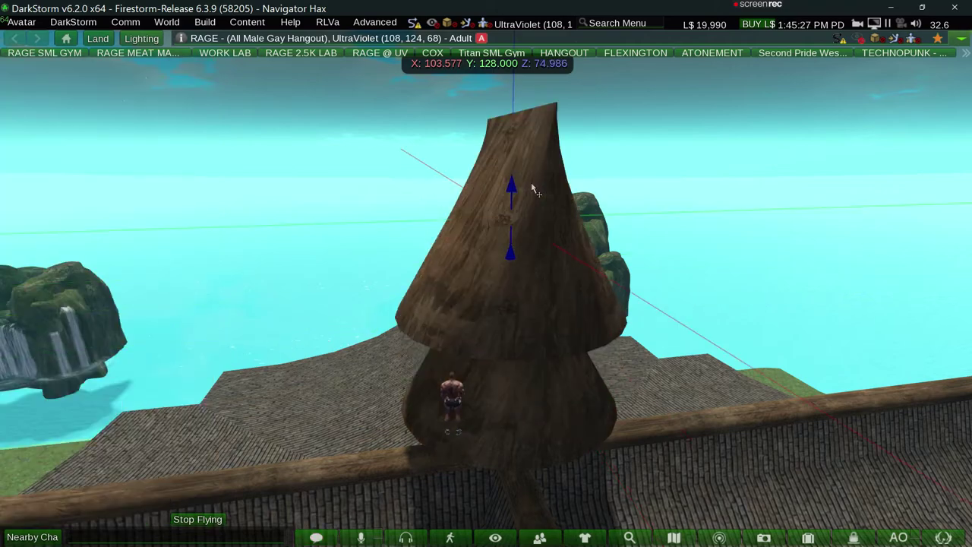
mouse_move(575, 266)
ctrl+mouse_down()
mouse_move(640, 335)
mouse_move(465, 304)
ctrl+mouse_up()
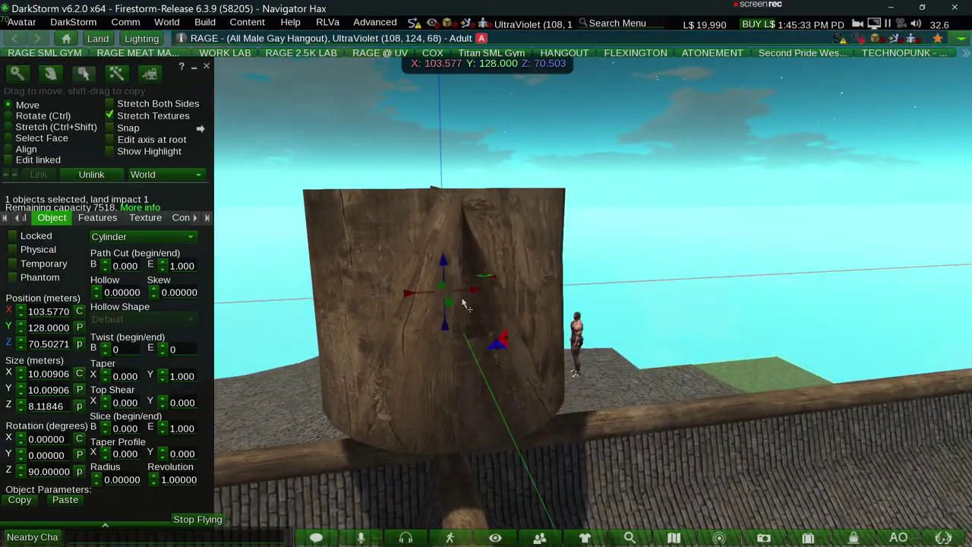
click(119, 106)
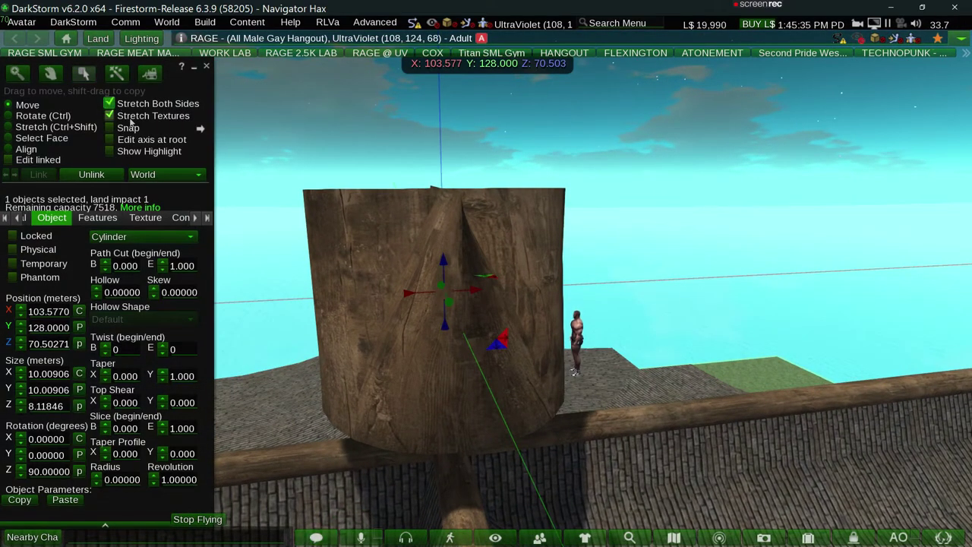
key(ctrl+shift)
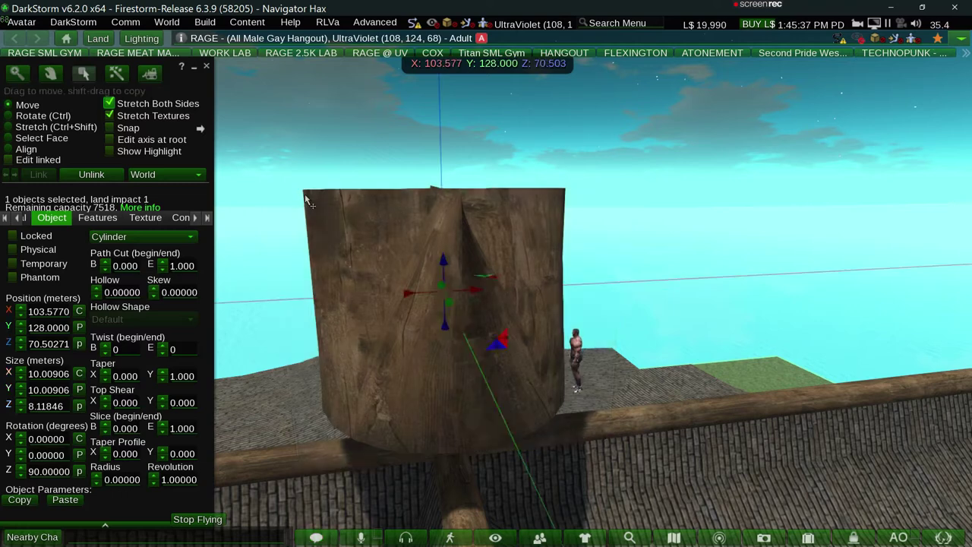
key(ctrl+shift)
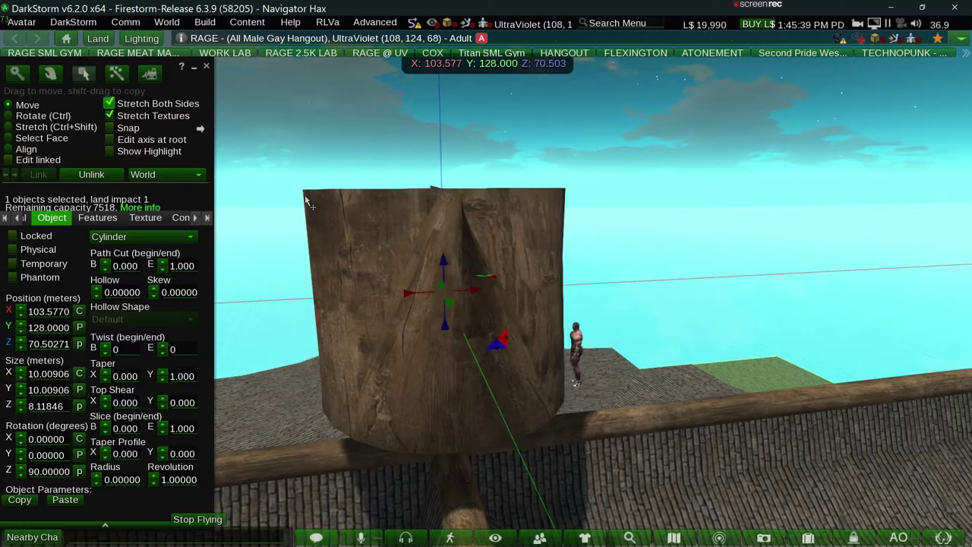
key(ctrl+shift)
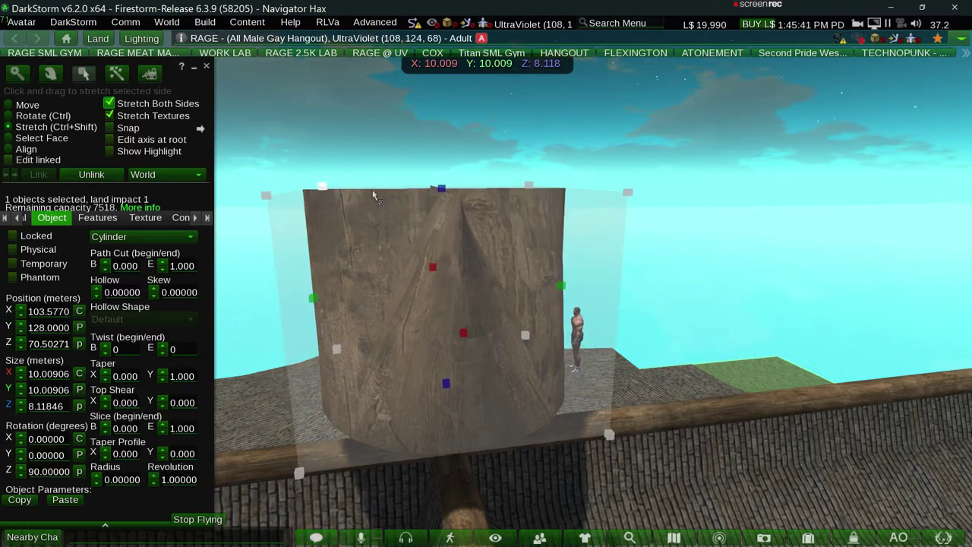
key(ctrl+shift)
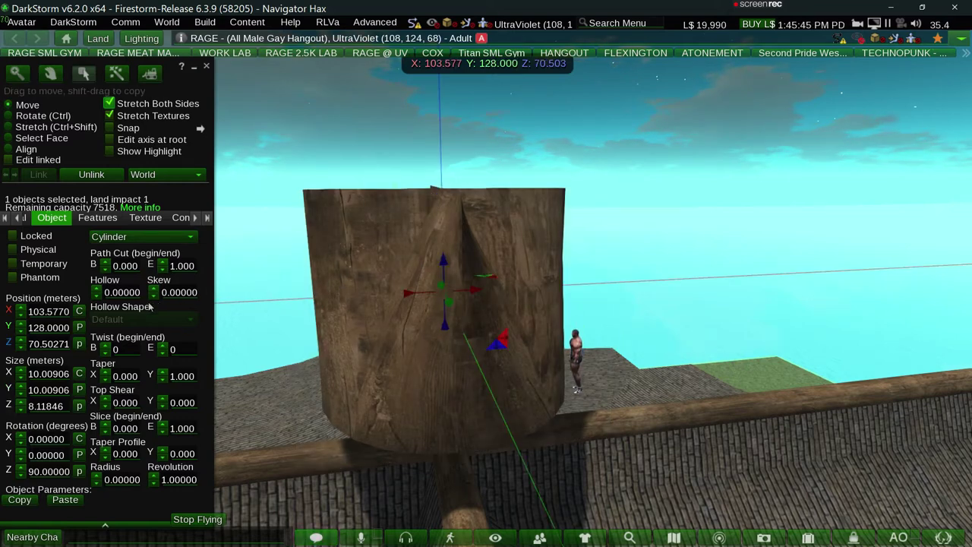
key(alt)
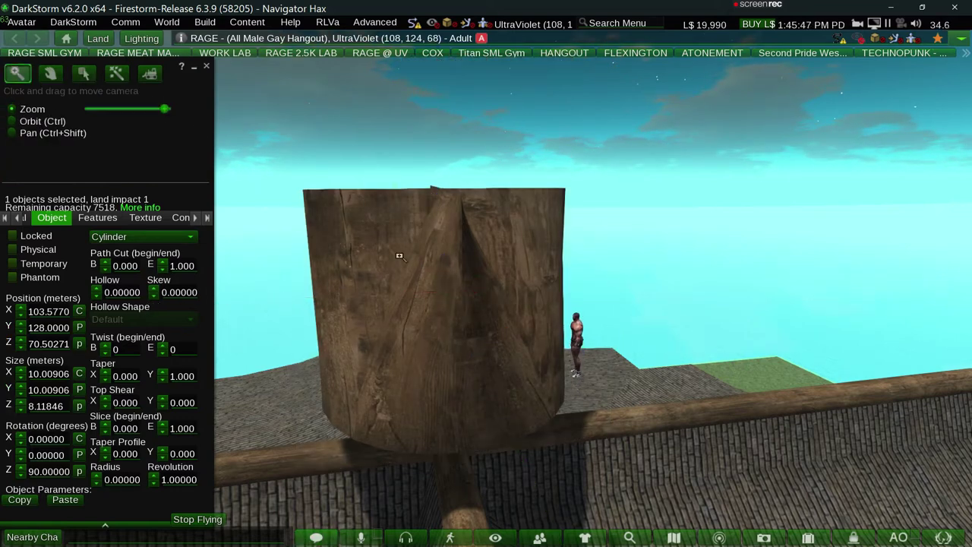
ctrl+alt+drag(400, 256, 494, 294)
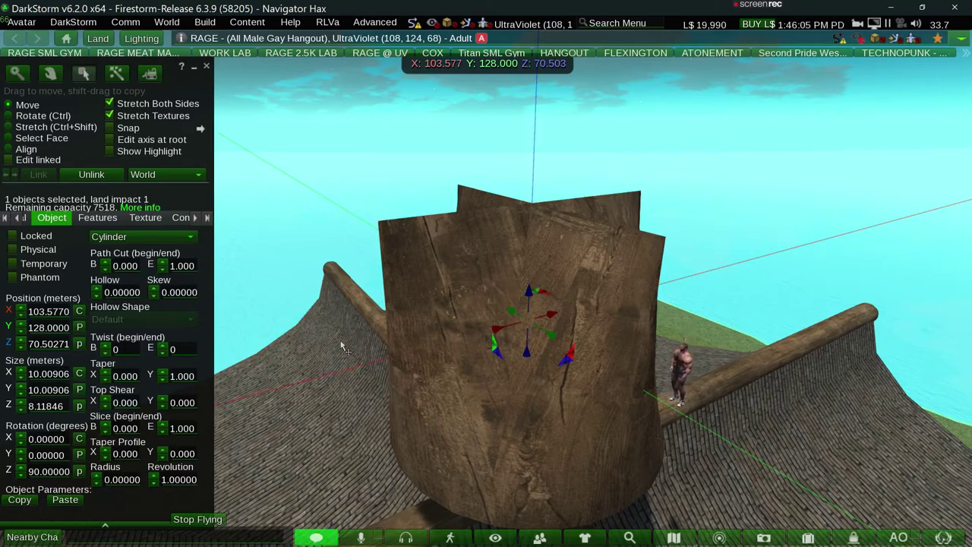
On a cylinder copy, try Taper X values 1, 0.5 and 0.25, settling on 0.4.
click(353, 230)
click(427, 264)
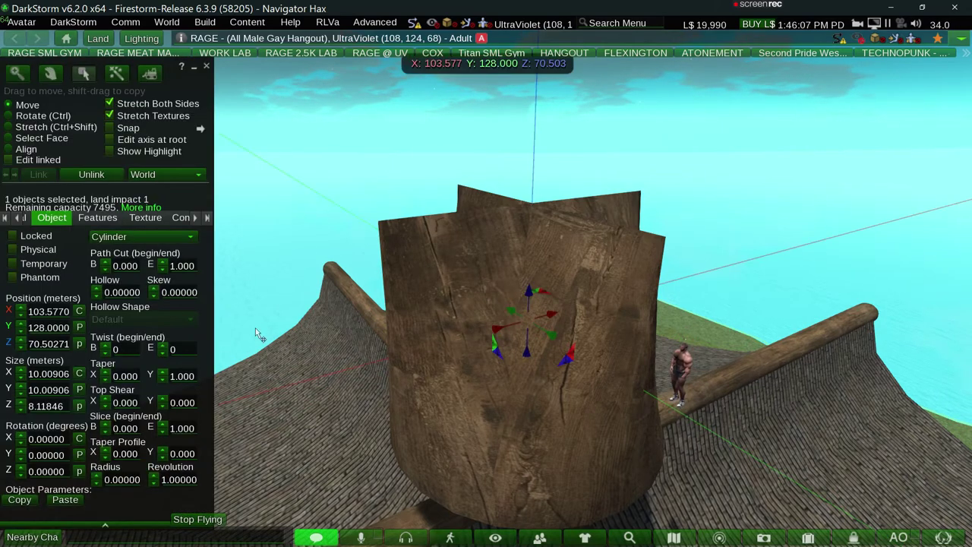
click(126, 376)
key(ctrl+a)
text(1)
key(Return)
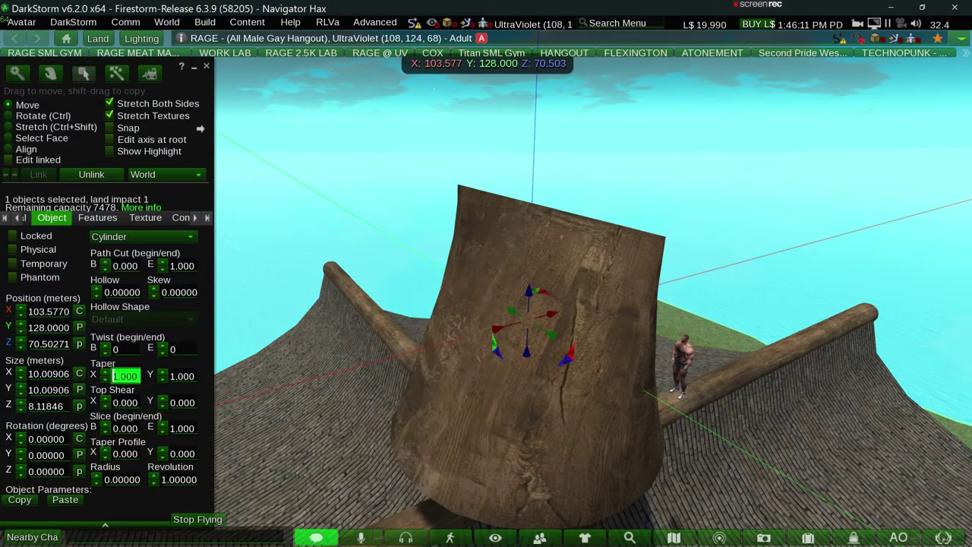
text(0.5)
key(Return)
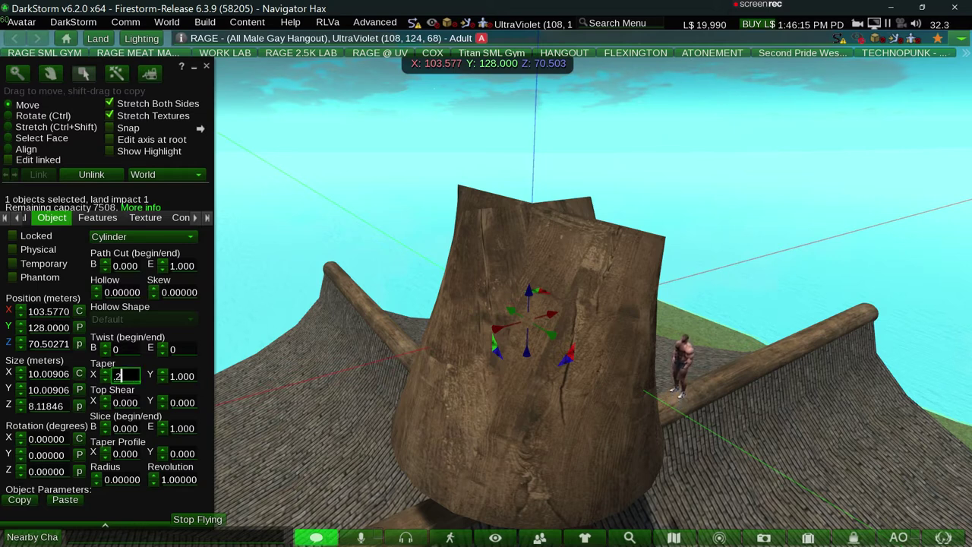
text(5)
key(Return)
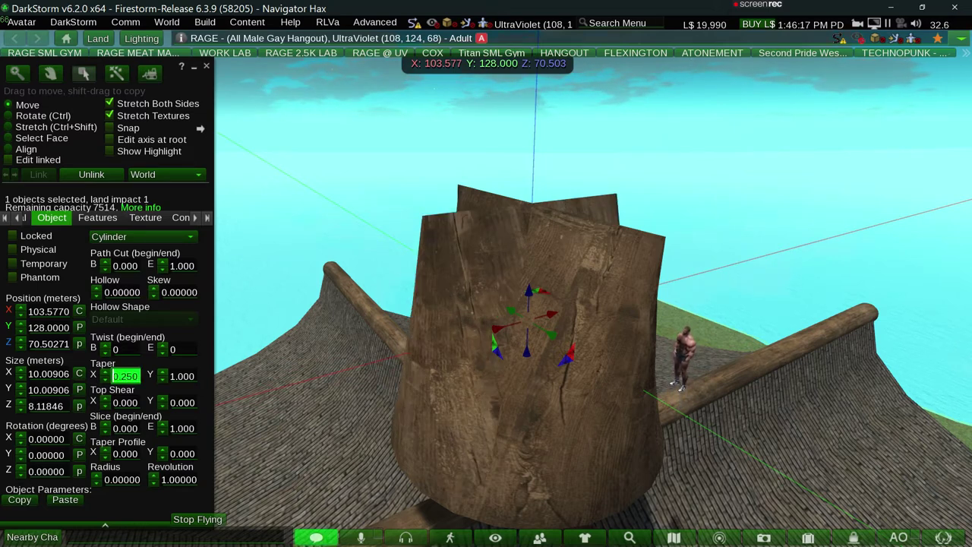
text(0.4)
key(Return)
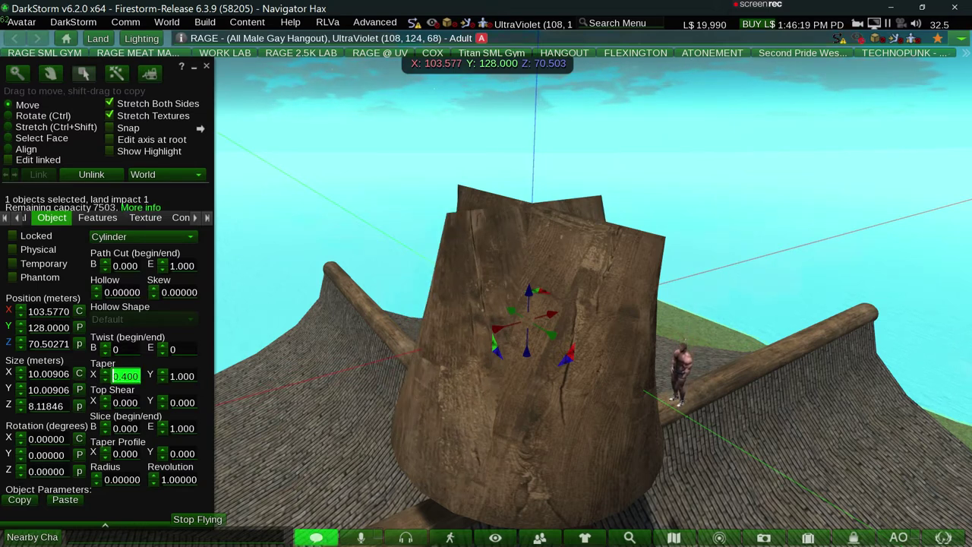
Lift the untapered cylinder copy out of the way and delete it.
click(571, 372)
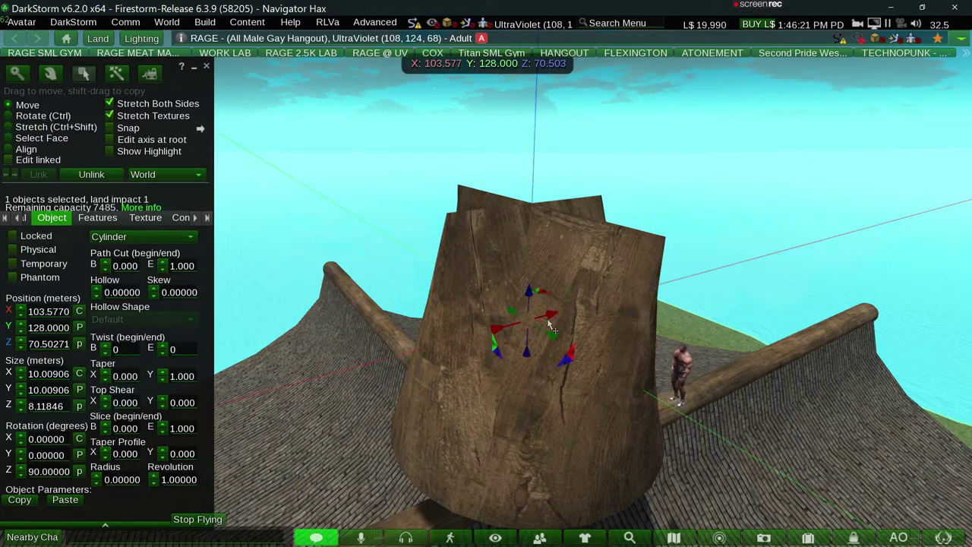
drag(529, 354, 536, 111)
right_click(534, 157)
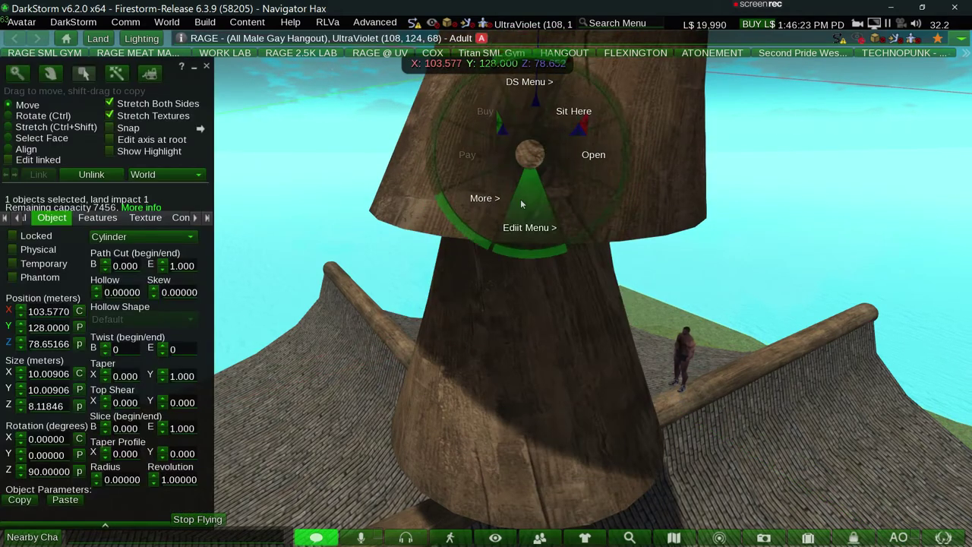
click(524, 213)
click(485, 156)
Reselect the tapered cylinder, undo a stray raised copy, and open Grid Options.
key(ctrl+3)
shift+drag(524, 335, 537, 224)
key(ctrl+z)
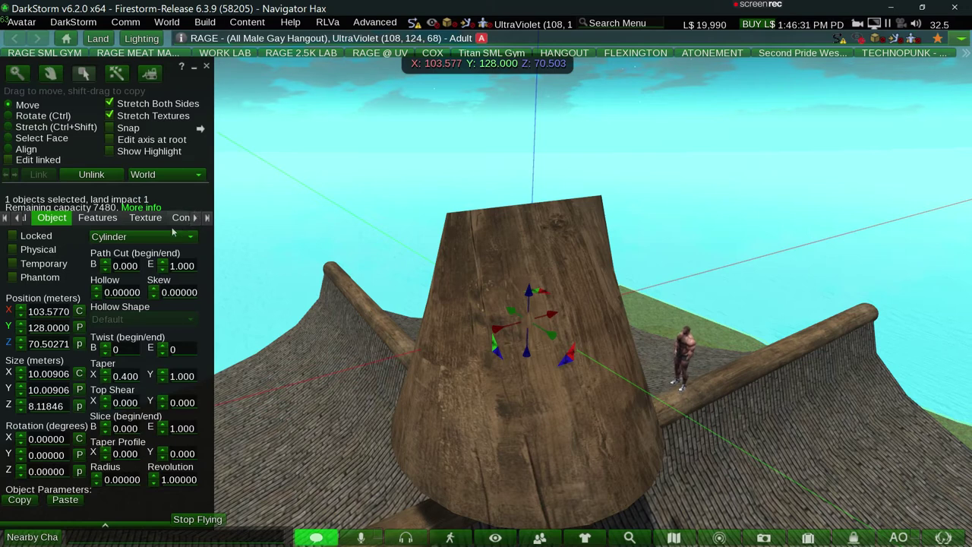
click(199, 129)
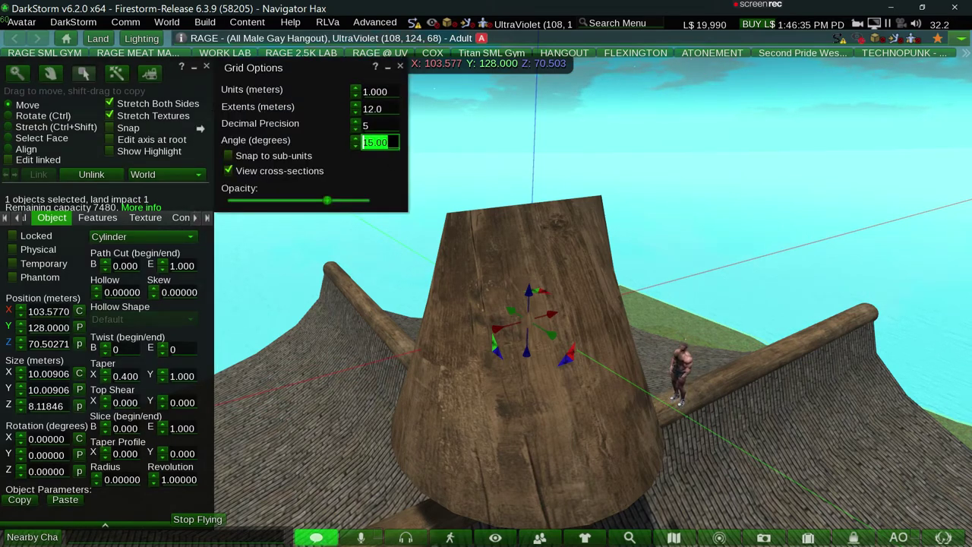
Copy the tapered cylinder and turn the copies to 60 and 90 degrees about Z.
mouse_move(524, 353)
ctrl+mouse_down()
mouse_move(547, 361)
mouse_move(465, 283)
ctrl+mouse_up()
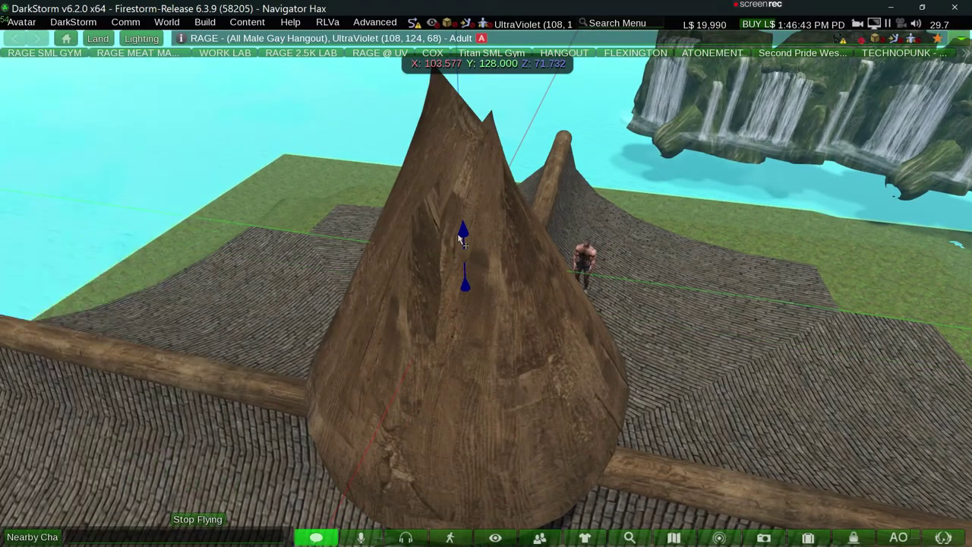
key(ctrl)
drag(472, 341, 517, 334)
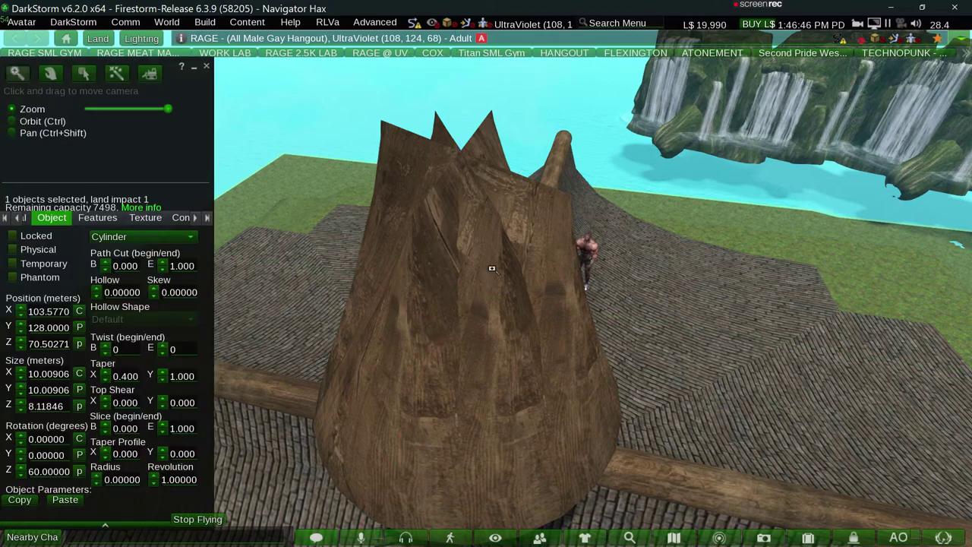
alt+drag(492, 268, 473, 295)
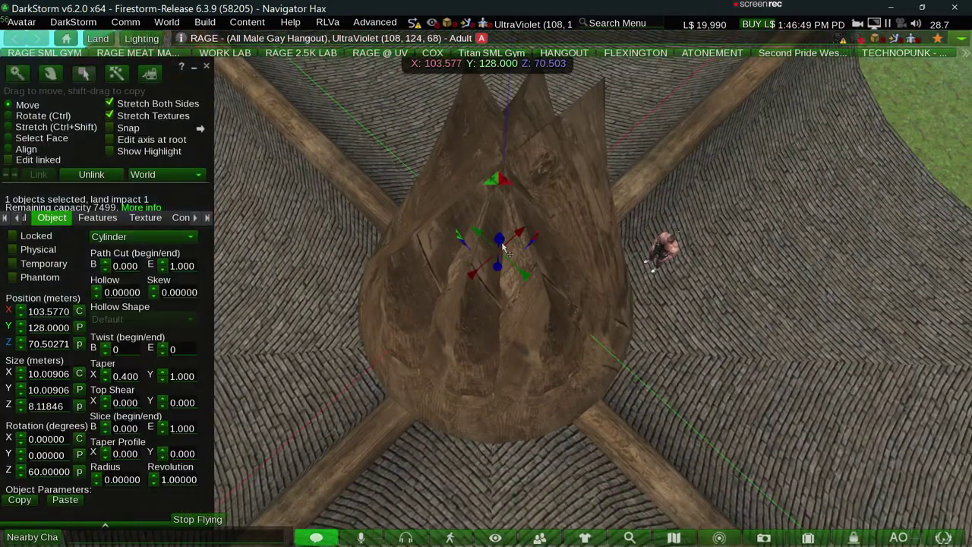
key(ctrl)
ctrl+drag(495, 313, 534, 319)
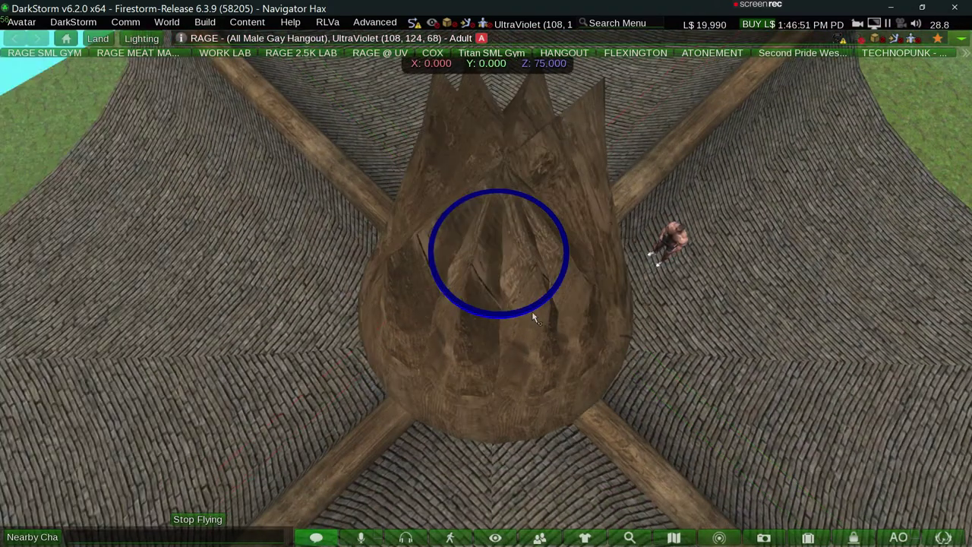
Add more rotated copies, turning them to 135 and then 150 degrees.
click(499, 240)
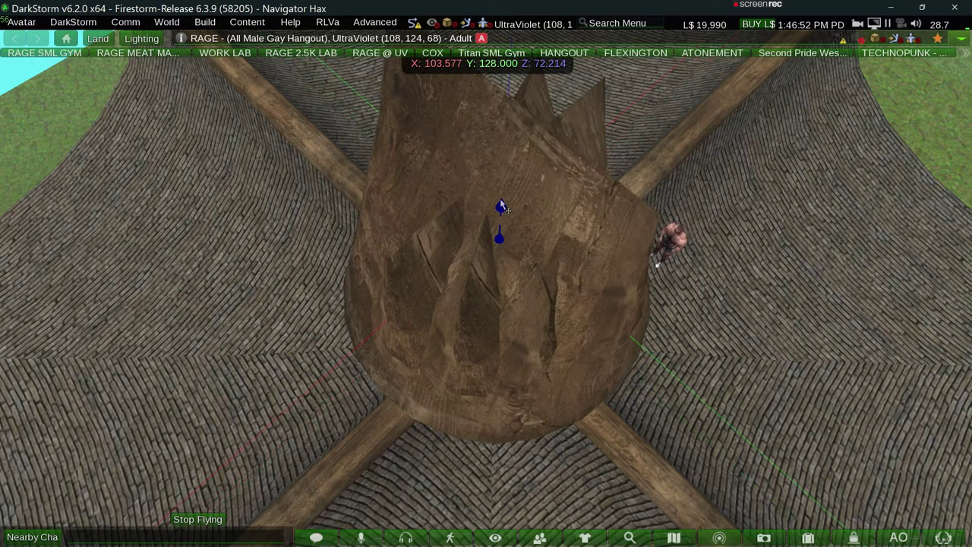
key(ctrl)
ctrl+drag(517, 315, 536, 309)
alt+drag(435, 392, 435, 391)
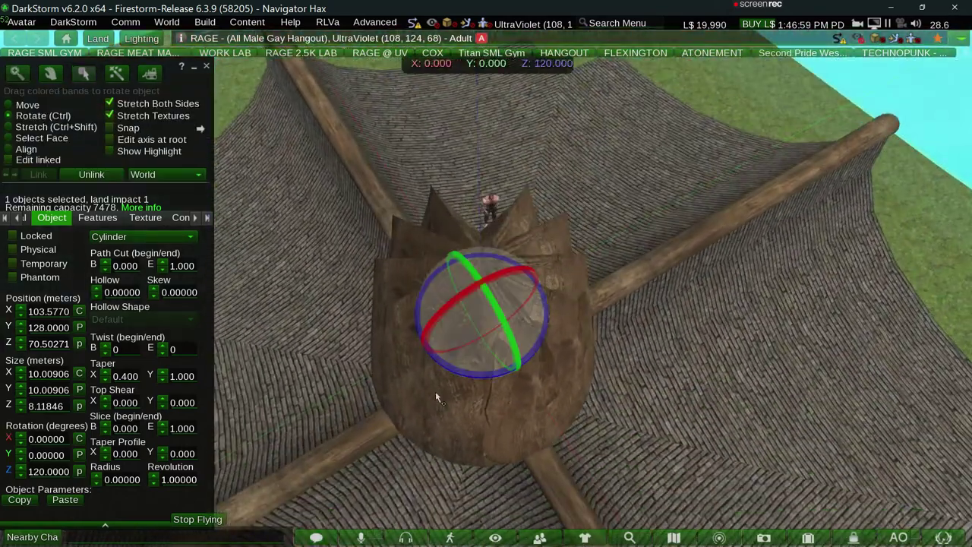
key(ctrl)
ctrl+drag(477, 374, 502, 381)
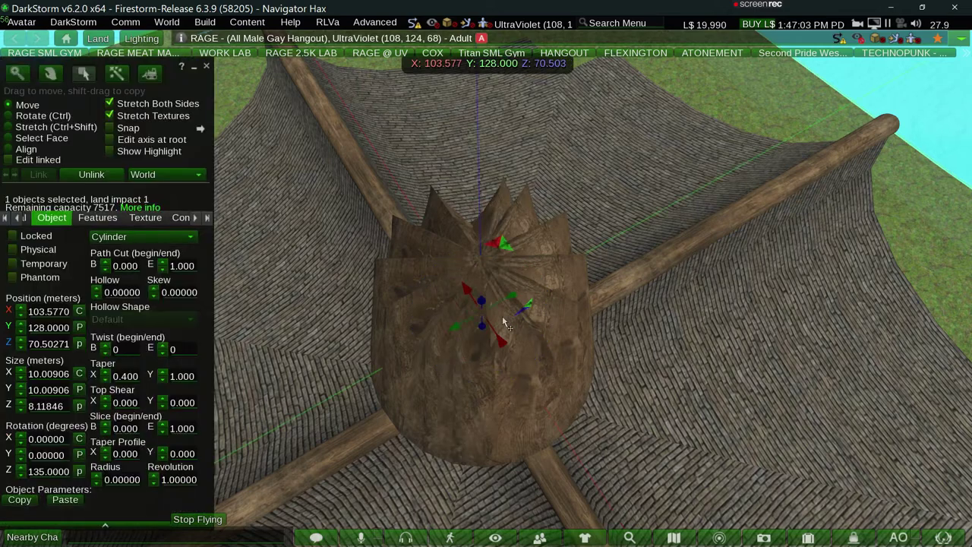
alt+drag(502, 315, 421, 374)
mouse_move(477, 351)
ctrl+mouse_down()
mouse_move(490, 343)
mouse_move(489, 297)
ctrl+mouse_up()
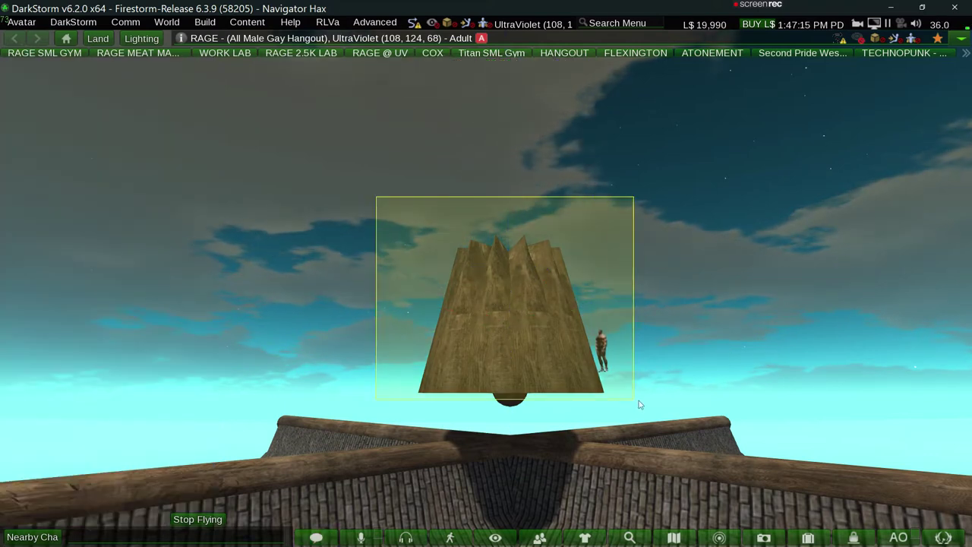
Box-select the six crown pieces and lower them onto the crossed ridges, about Z 68.4.
drag(380, 196, 638, 401)
alt+drag(509, 353, 496, 258)
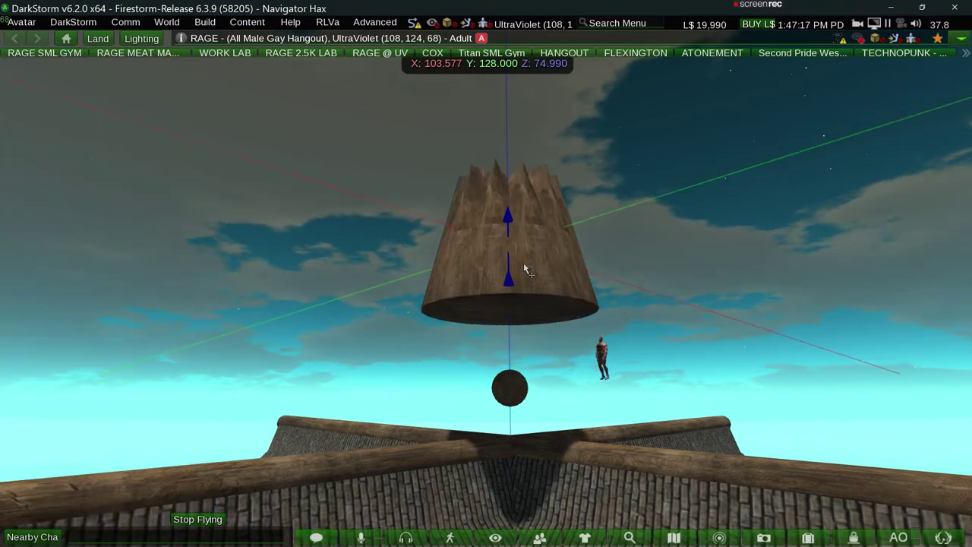
click(496, 258)
key(ctrl)
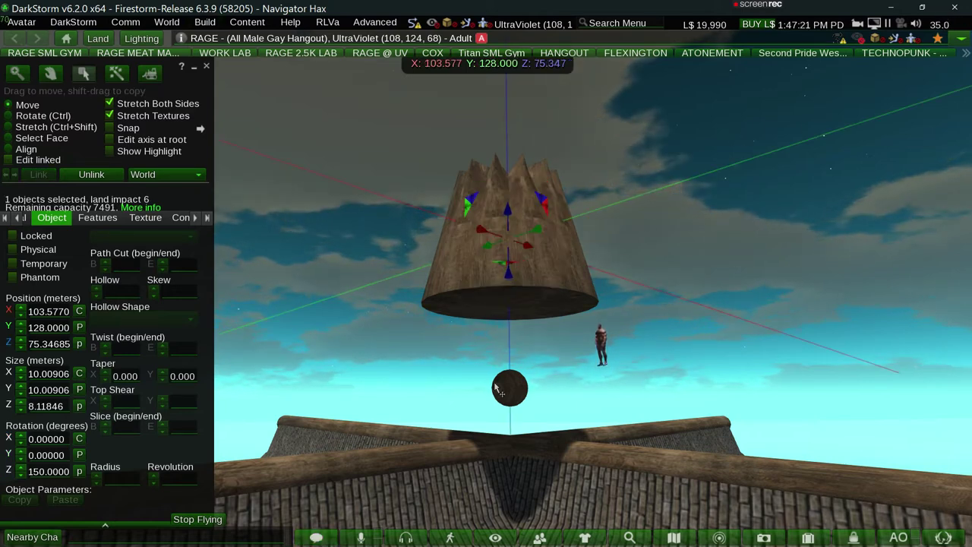
drag(511, 260, 477, 519)
alt+click(452, 309)
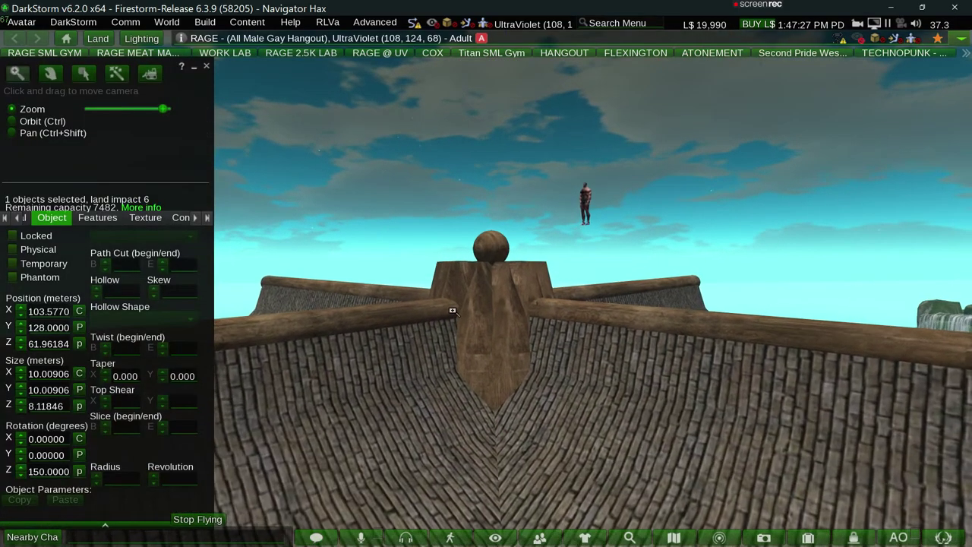
alt+drag(452, 310, 452, 310)
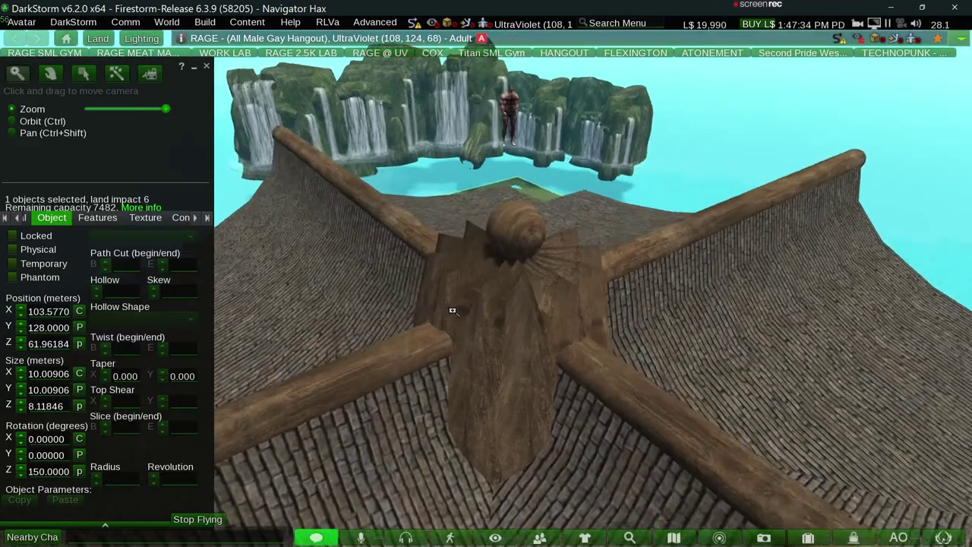
alt+drag(452, 310, 451, 310)
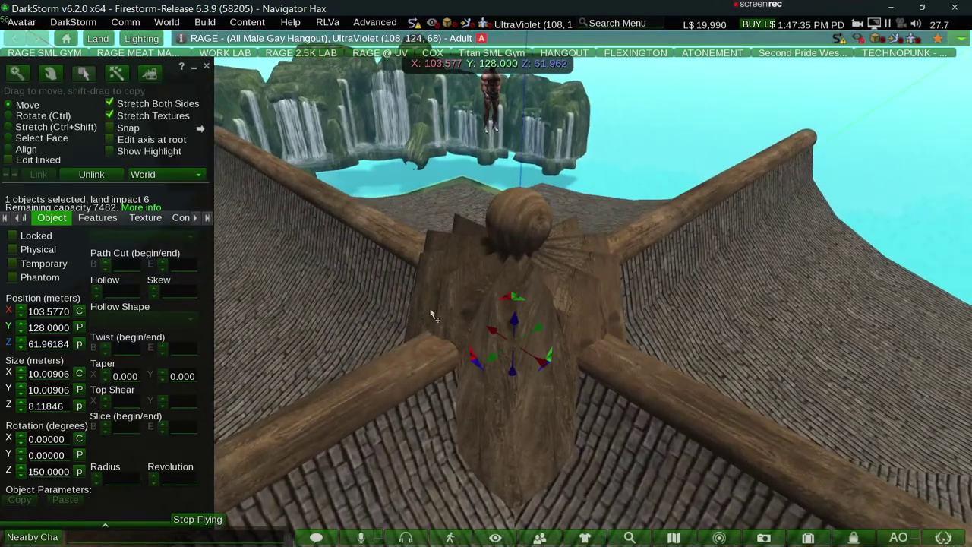
drag(514, 325, 550, 141)
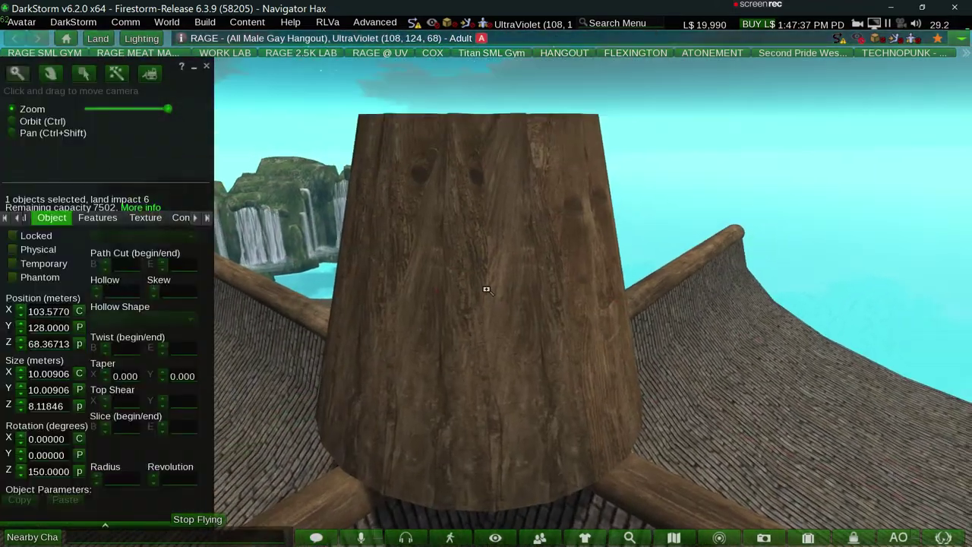
alt+drag(486, 290, 486, 289)
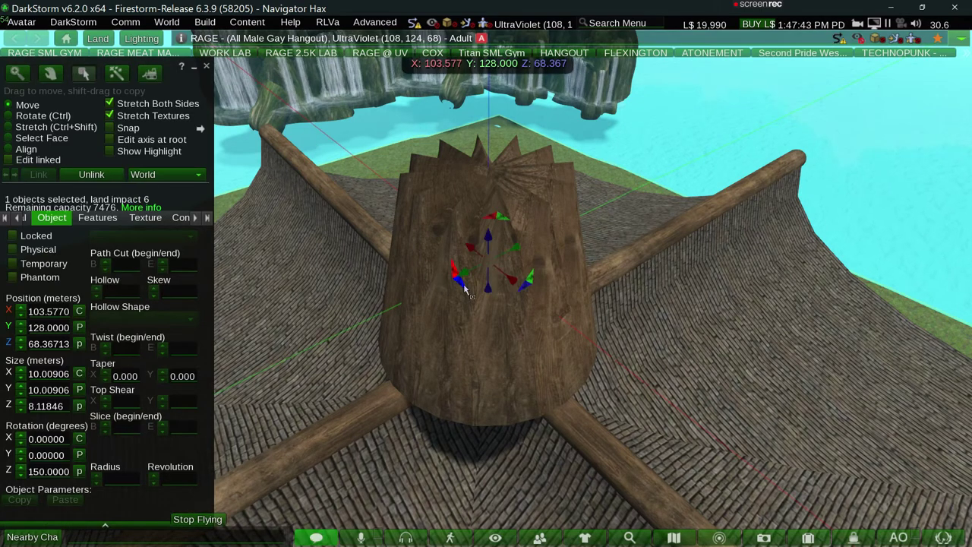
Unlink the crown into separate pieces and select a single piece.
key(ctrl+shift+l)
key(Return)
click(520, 292)
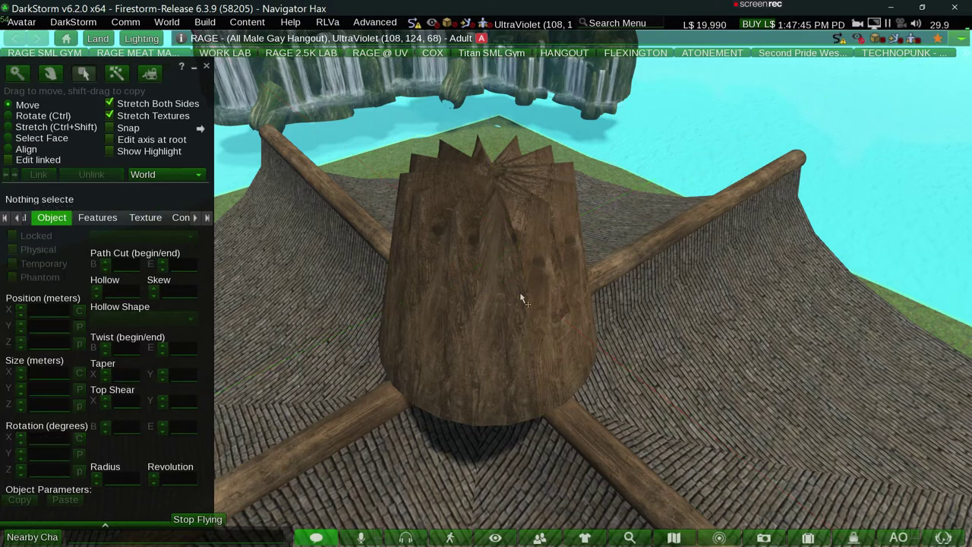
alt+drag(520, 292, 414, 275)
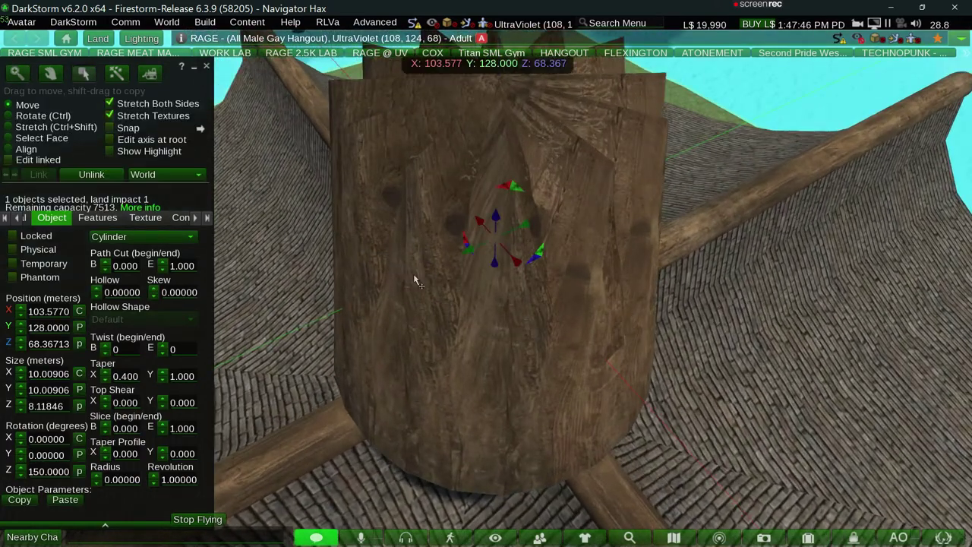
mouse_move(506, 173)
ctrl+alt+mouse_down()
mouse_move(444, 328)
mouse_move(511, 348)
ctrl+alt+mouse_up()
key(ctrl+z)
key(ctrl+z)
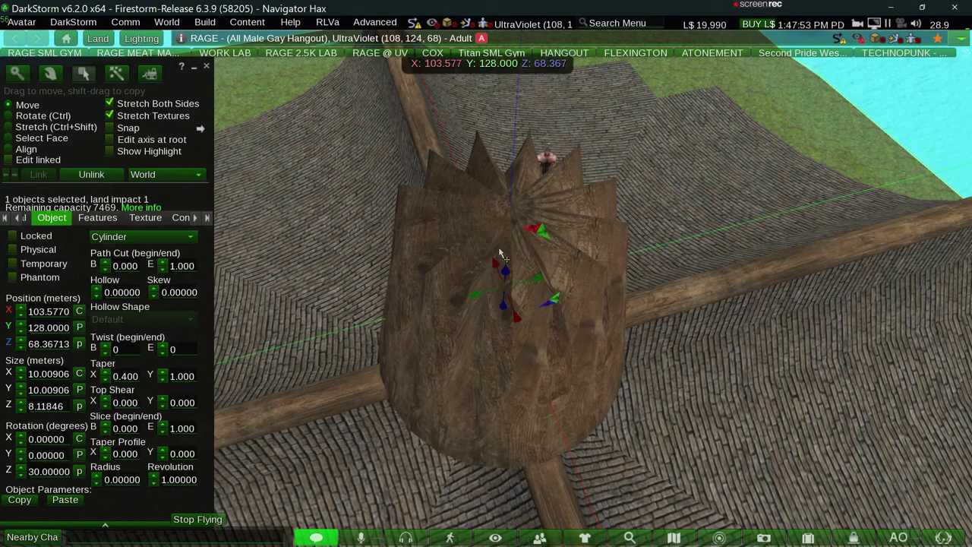
Lift out an extra crown piece, delete it, and close the build tools.
drag(503, 270, 528, 196)
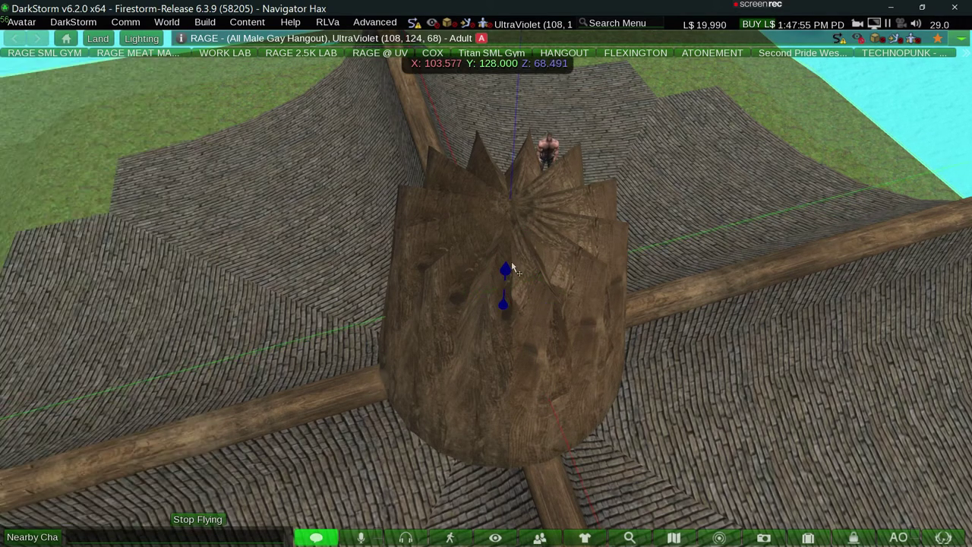
right_click(480, 286)
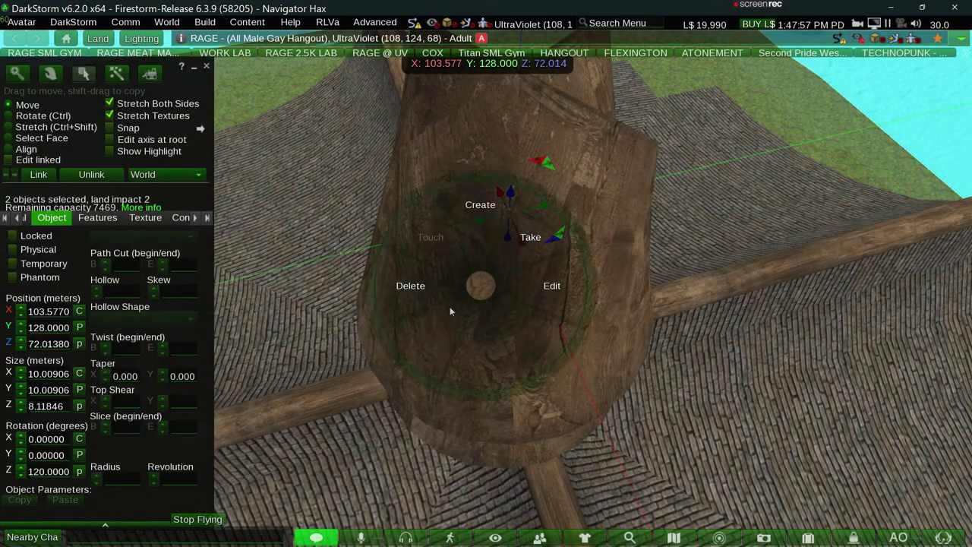
click(434, 287)
ctrl+alt+drag(437, 285, 483, 310)
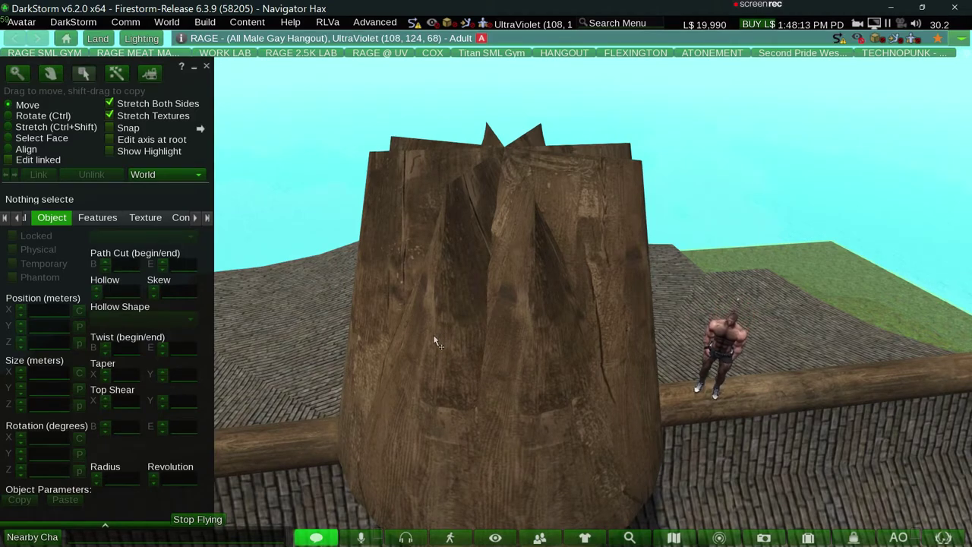
key(Escape)
Select the wooden cone together with another cone piece.
alt+drag(483, 309, 485, 290)
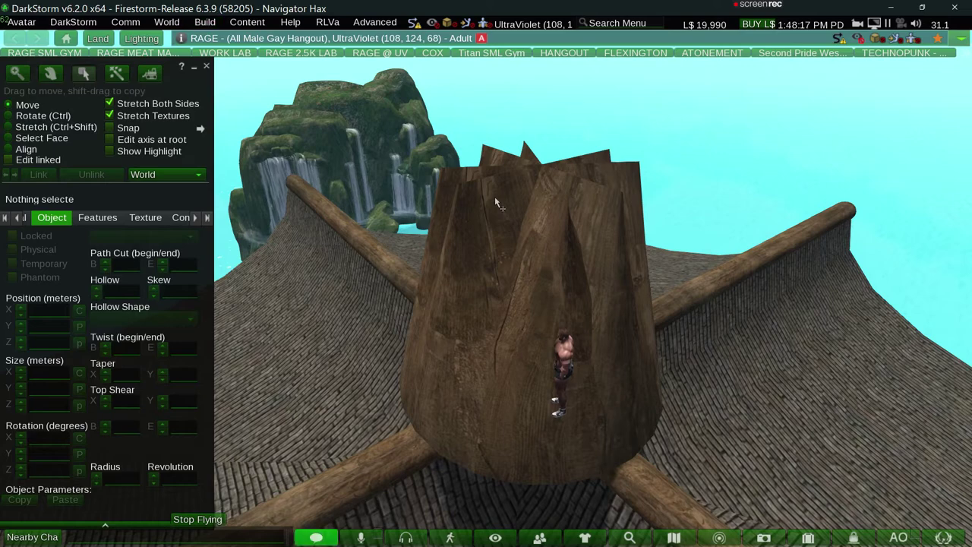
alt+drag(485, 290, 488, 304)
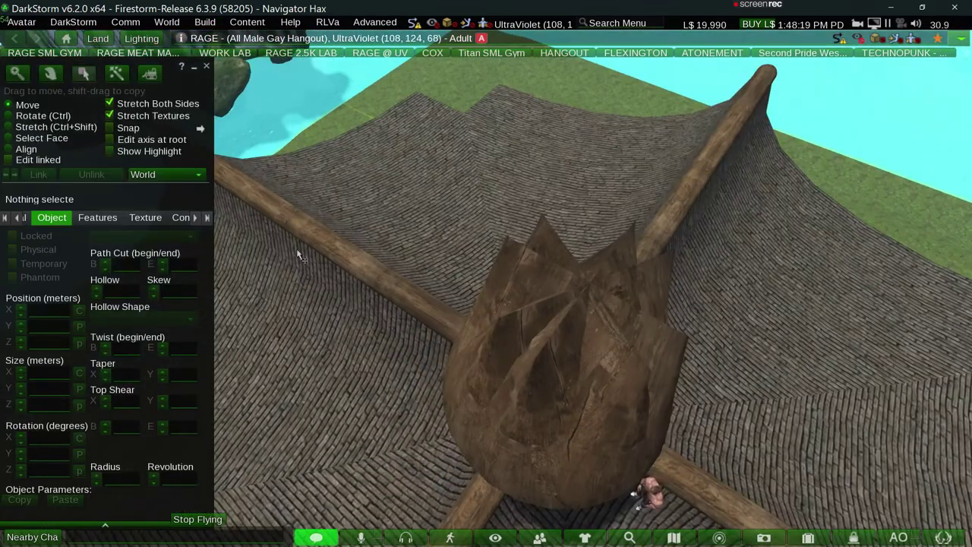
click(520, 331)
shift+click(621, 373)
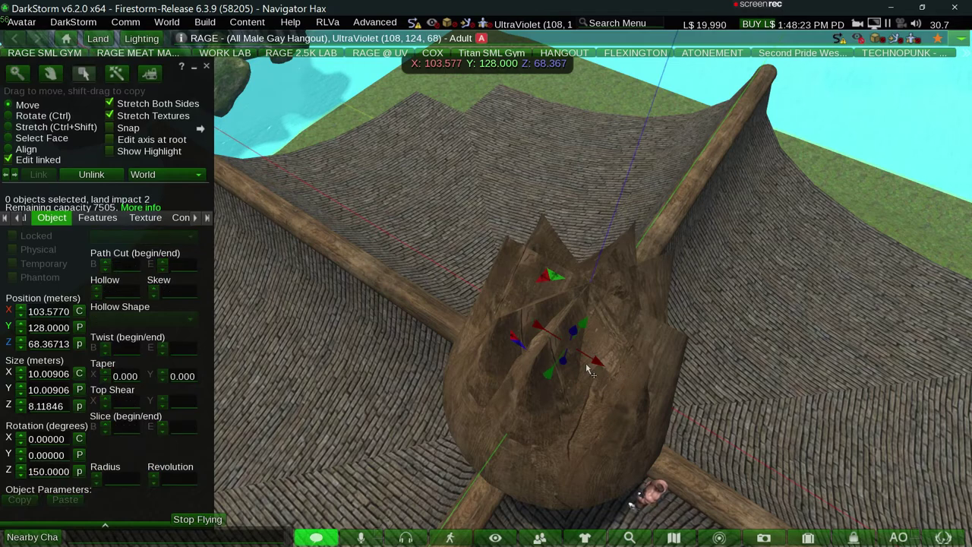
Copy the wooden cone and slide the copy left along the ridge.
shift+drag(598, 361, 269, 235)
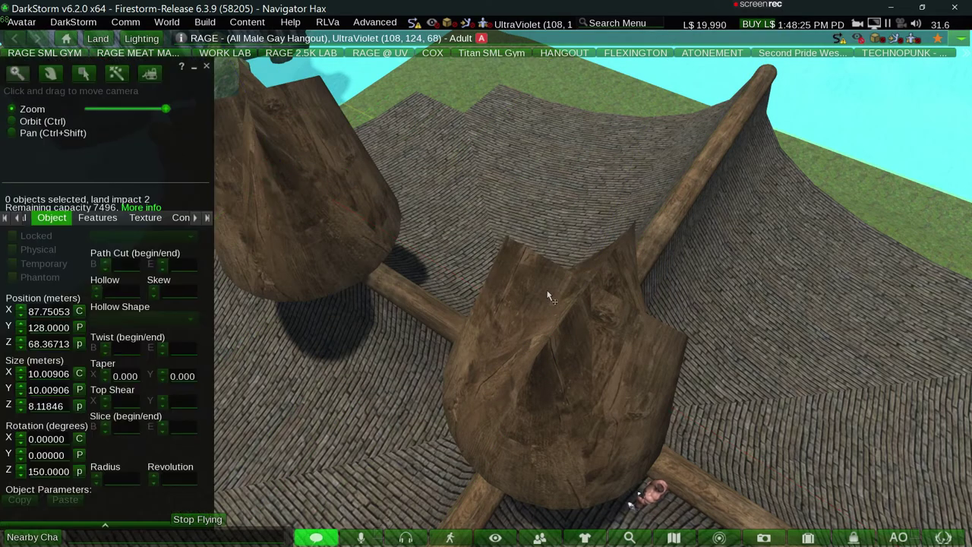
alt+click(472, 307)
ctrl+alt+drag(473, 308, 473, 308)
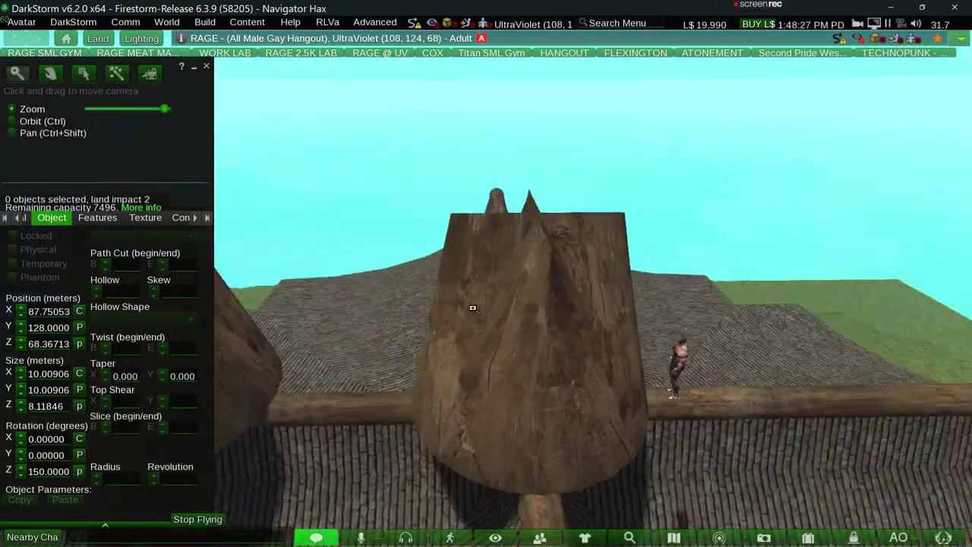
key(ctrl+2)
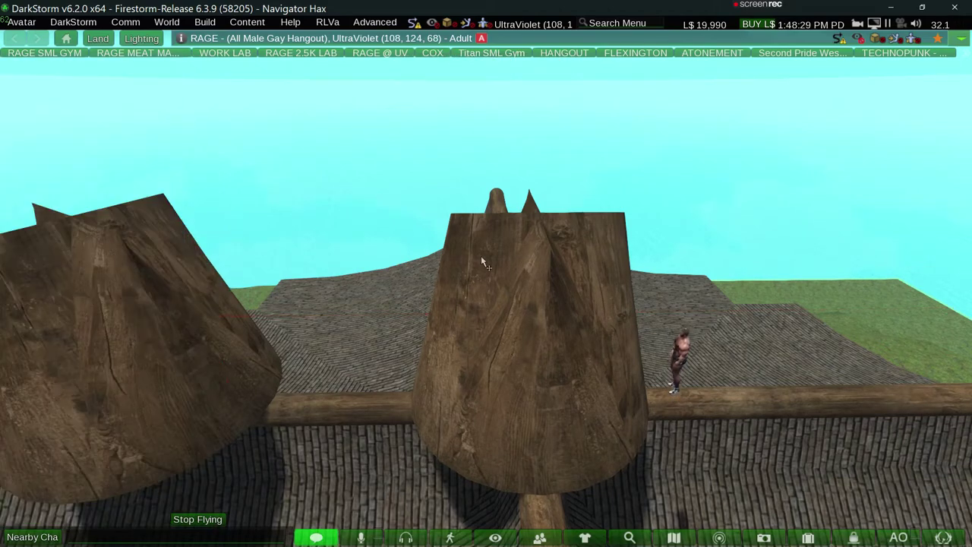
Set Taper X to 0.700 on both pieces of the centre wooden cone.
click(482, 259)
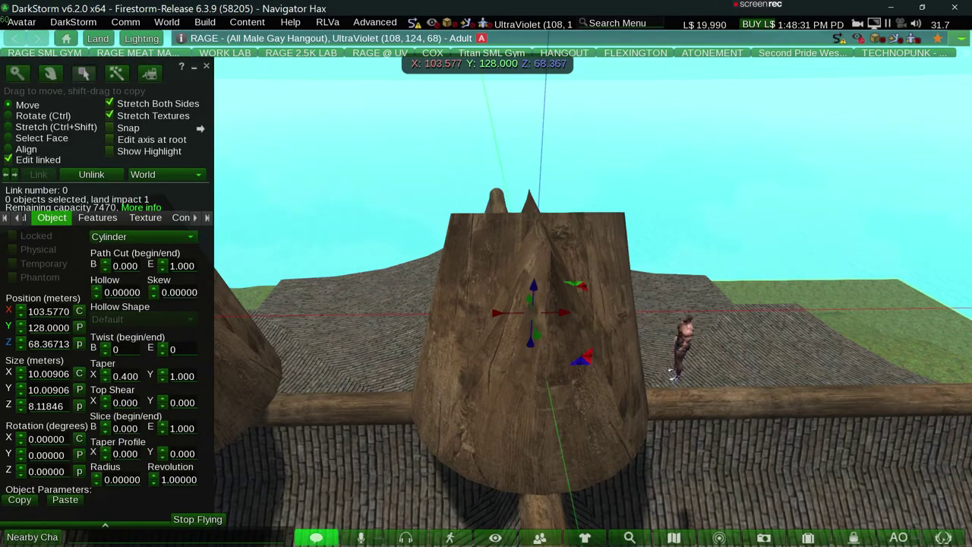
click(126, 376)
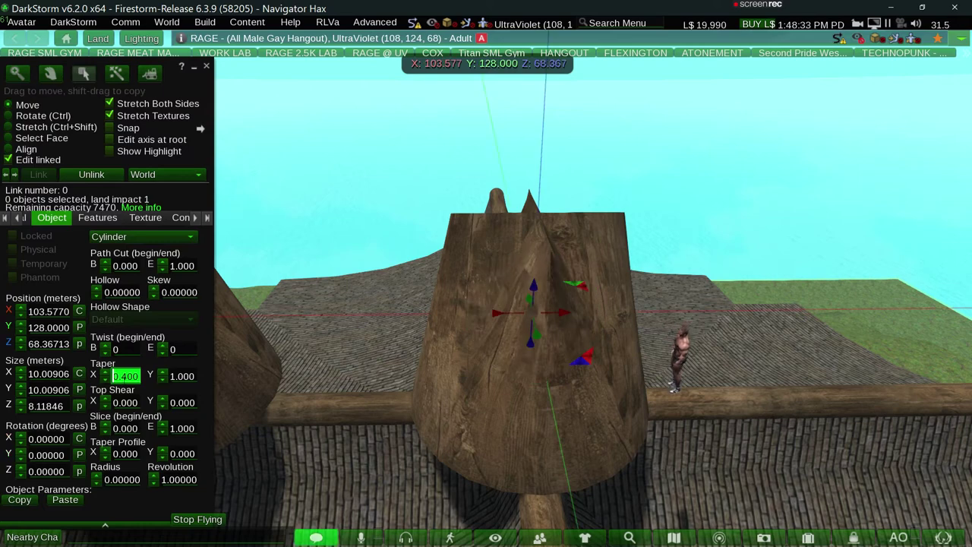
text(.7)
key(Return)
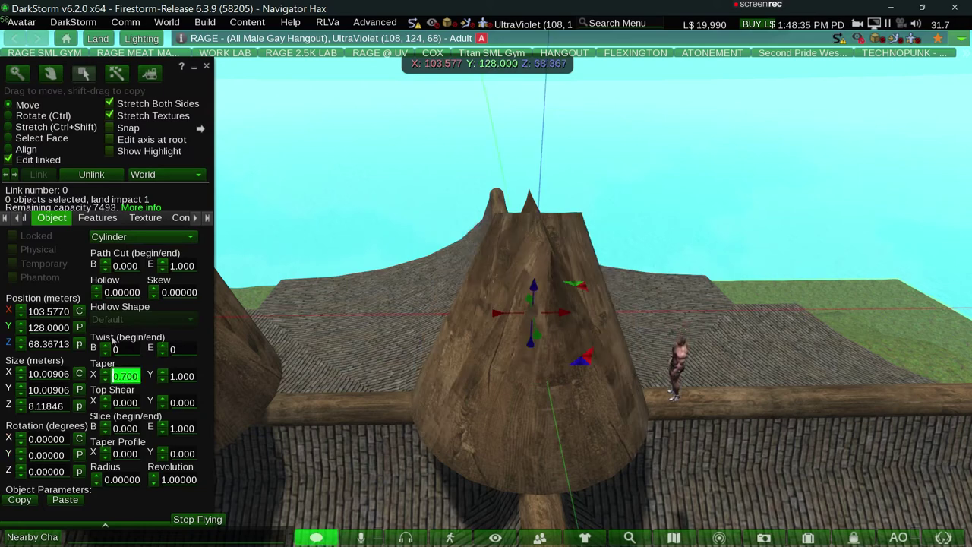
click(126, 402)
text(0.7)
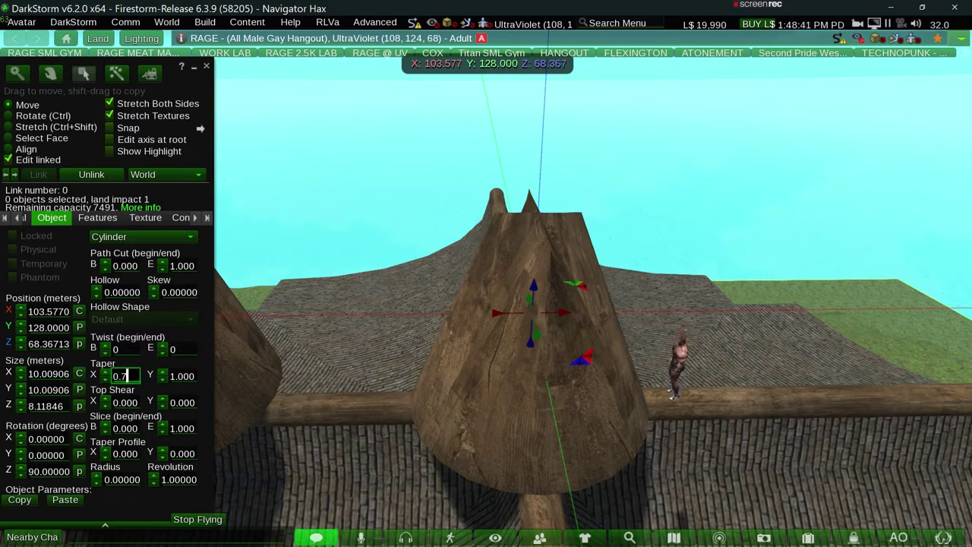
key(Return)
alt+click(486, 302)
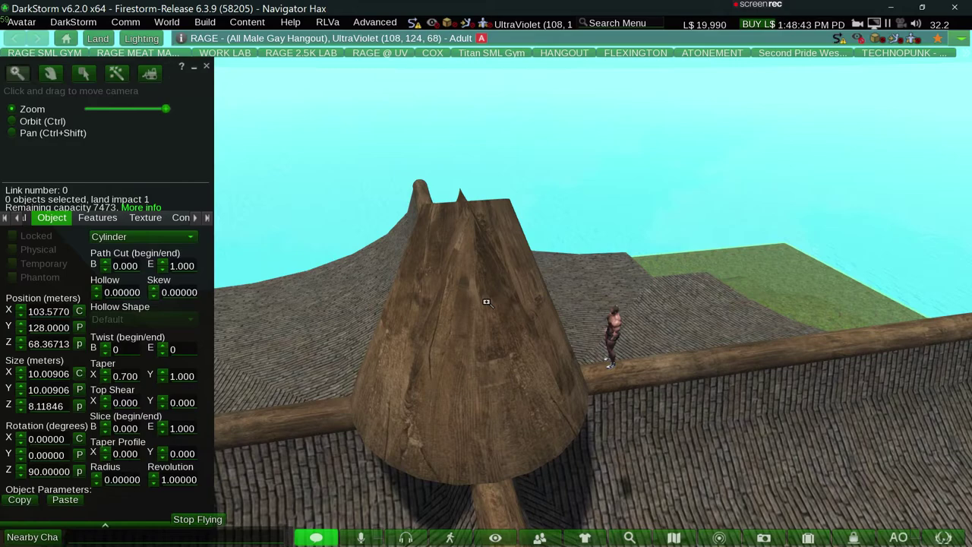
ctrl+alt+drag(486, 301, 486, 302)
key(Escape)
Open the copied cone's More actions menu, backing out of it twice.
alt+click(461, 257)
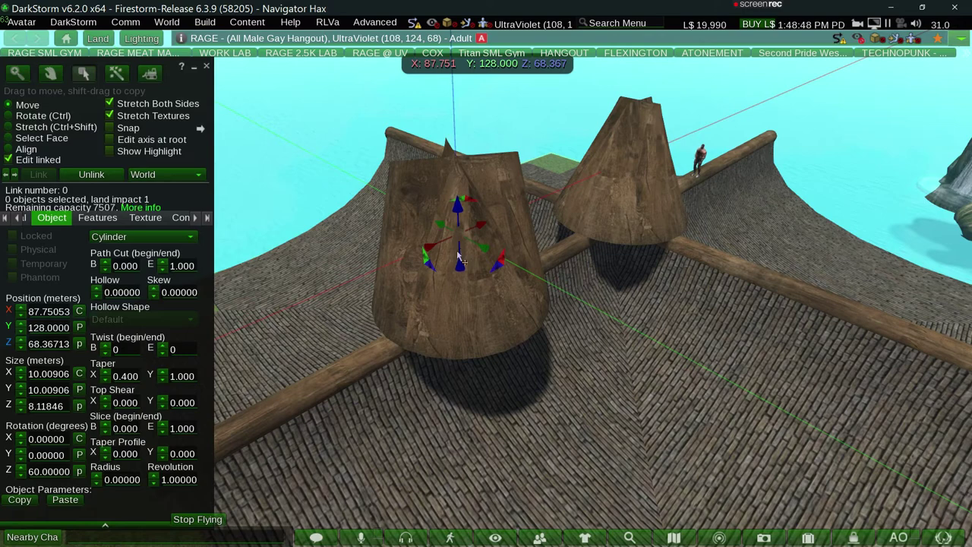
right_click(459, 258)
click(451, 303)
click(408, 256)
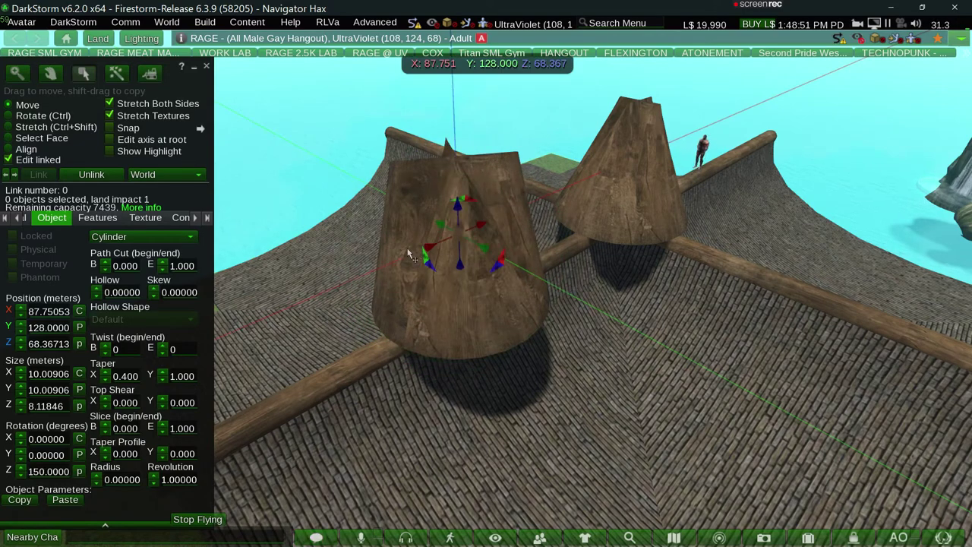
right_click(414, 282)
click(414, 327)
click(464, 278)
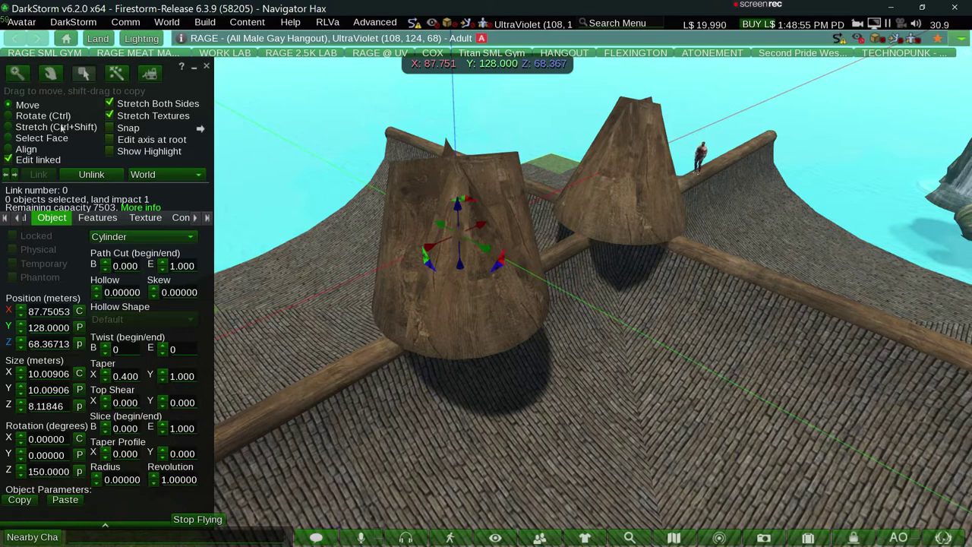
Switch to editing the whole object and delete the duplicate cone.
click(34, 160)
right_click(467, 271)
click(445, 350)
click(458, 278)
right_click(480, 236)
click(430, 282)
click(431, 242)
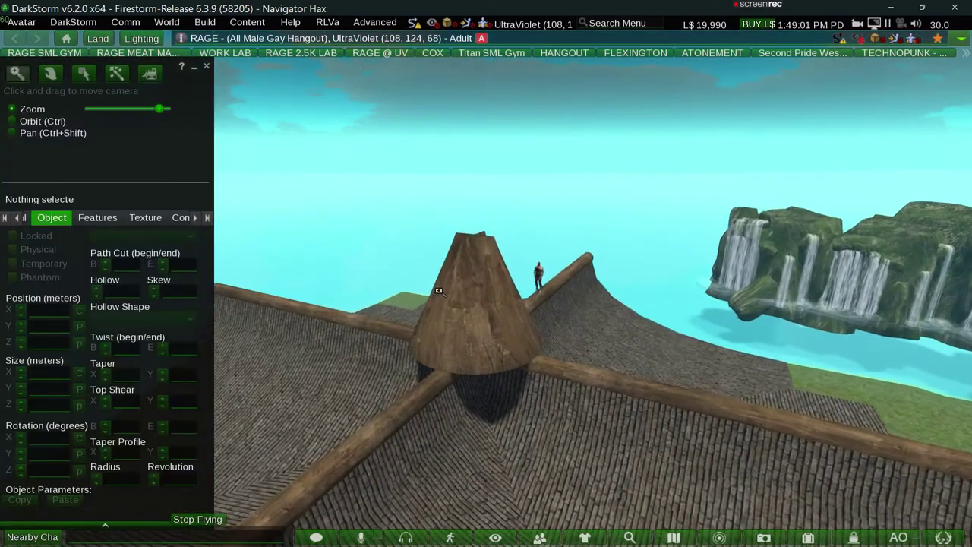
alt+scroll(438, 290, up, 3)
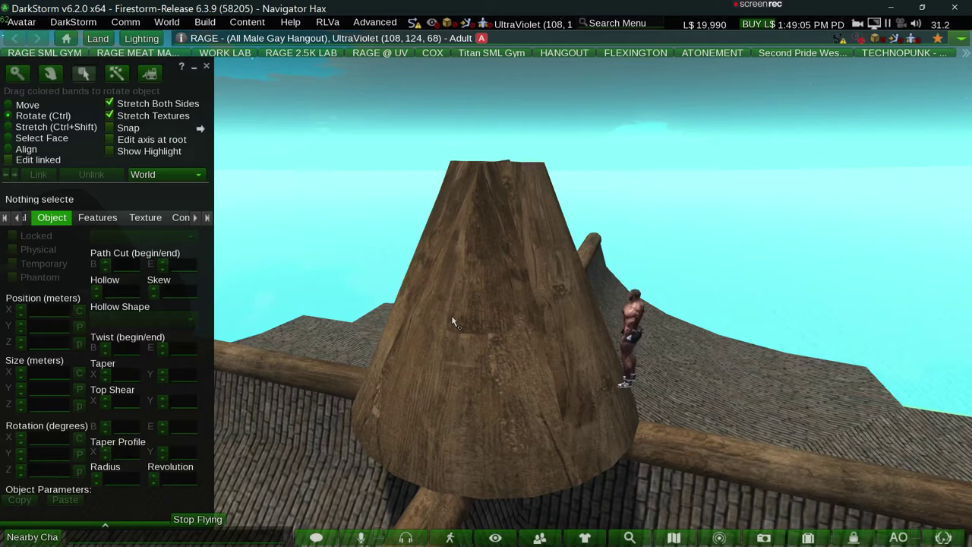
Link the two cone pieces and turn them around their vertical axis.
click(473, 307)
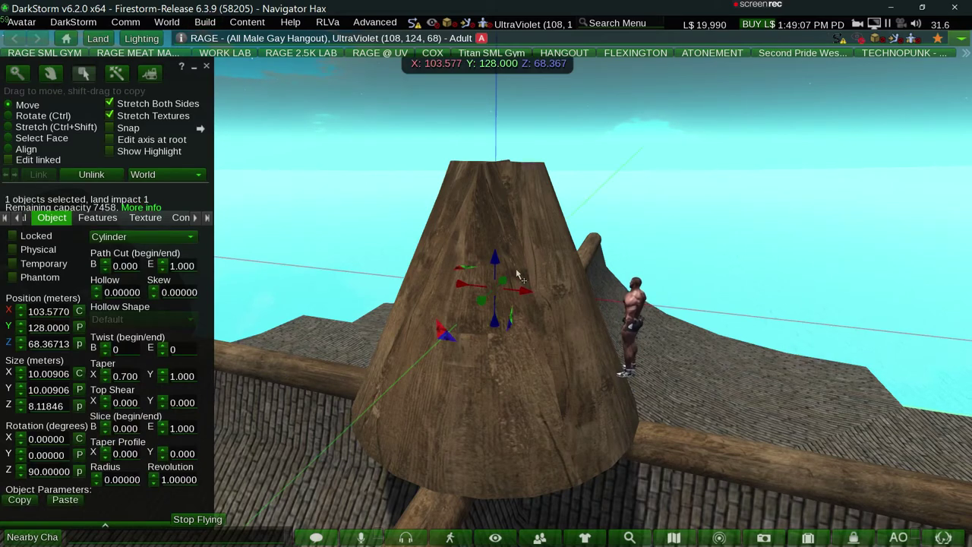
shift+click(548, 229)
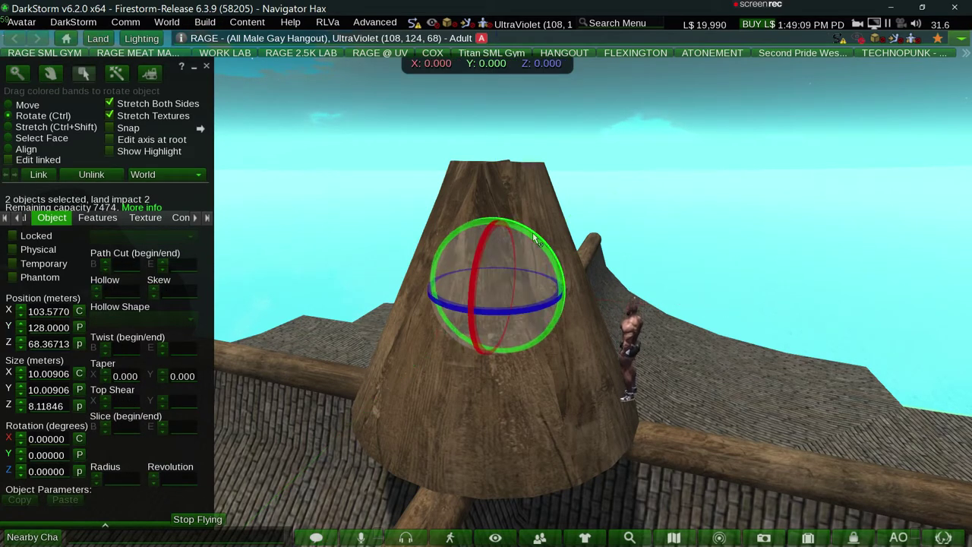
key(ctrl+l)
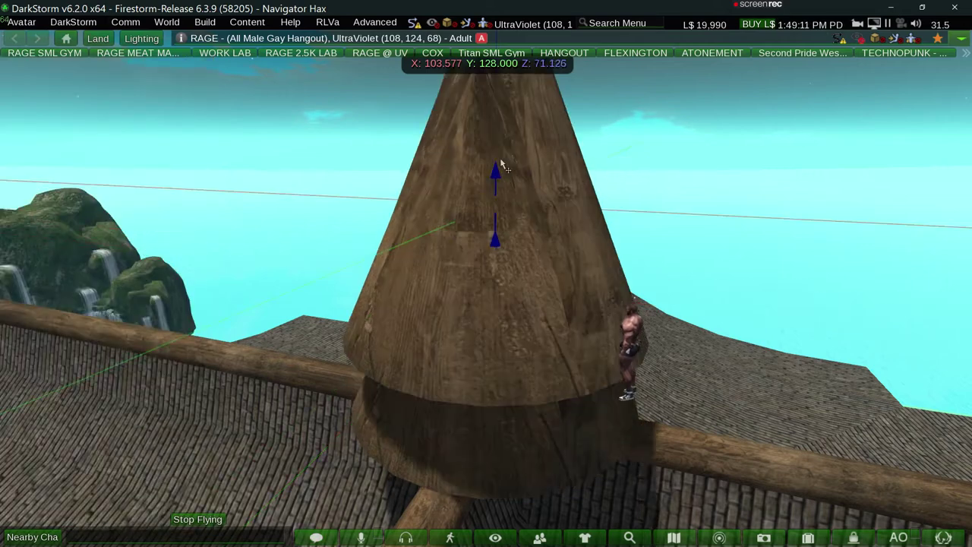
key(ctrl)
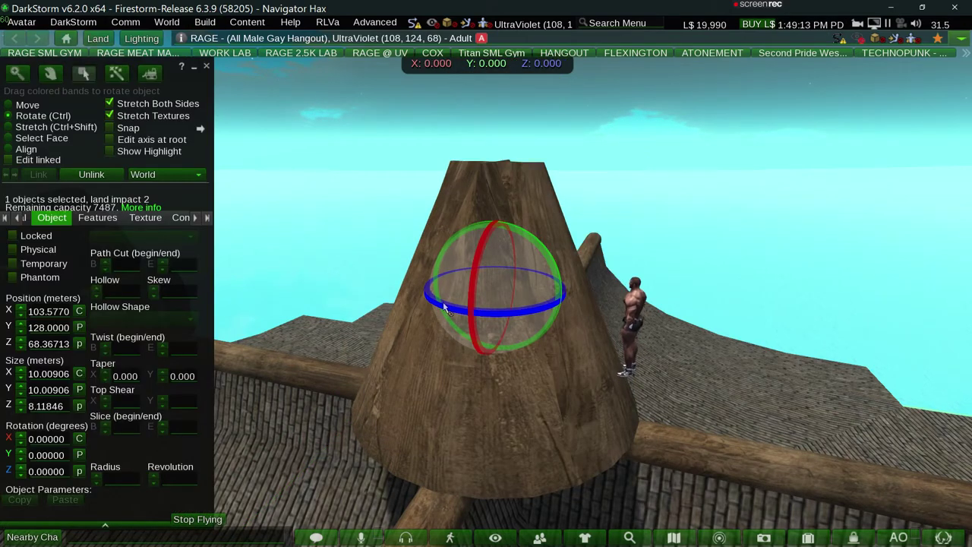
mouse_move(445, 307)
mouse_down()
mouse_move(503, 314)
mouse_move(469, 339)
mouse_up()
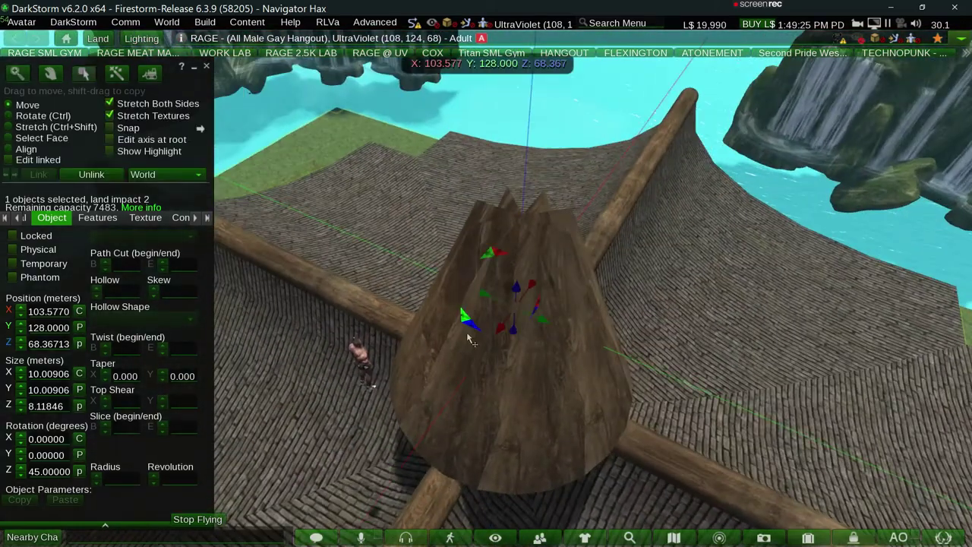
Sink the linked cone into the roof crossing, then lift the object above the roof.
shift+click(483, 368)
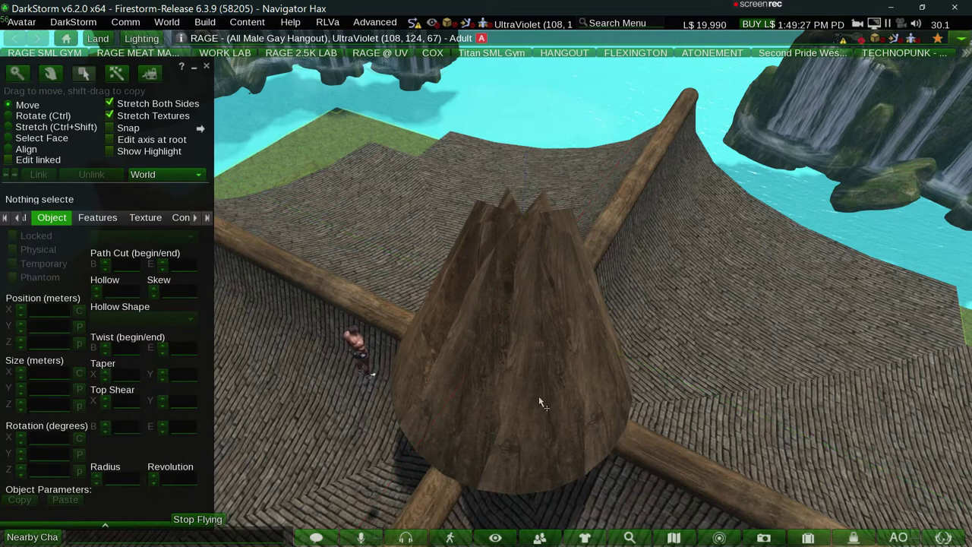
click(495, 393)
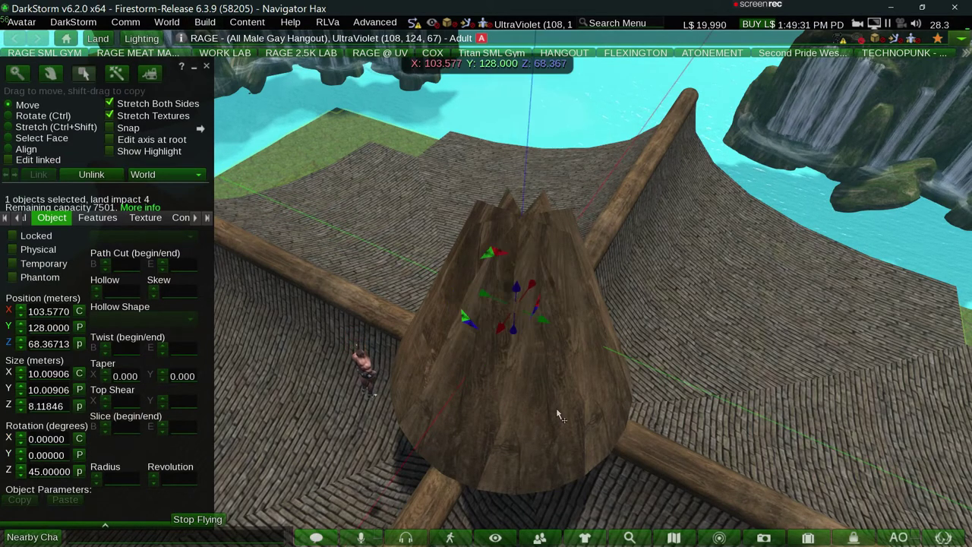
alt+click(486, 289)
alt+drag(486, 288, 489, 295)
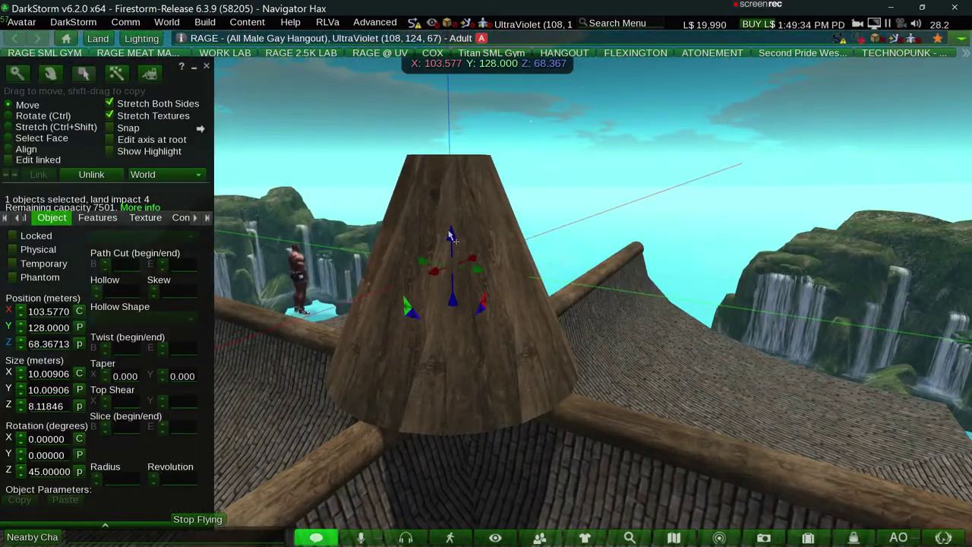
mouse_move(451, 236)
mouse_down()
mouse_move(424, 353)
mouse_move(403, 344)
mouse_up()
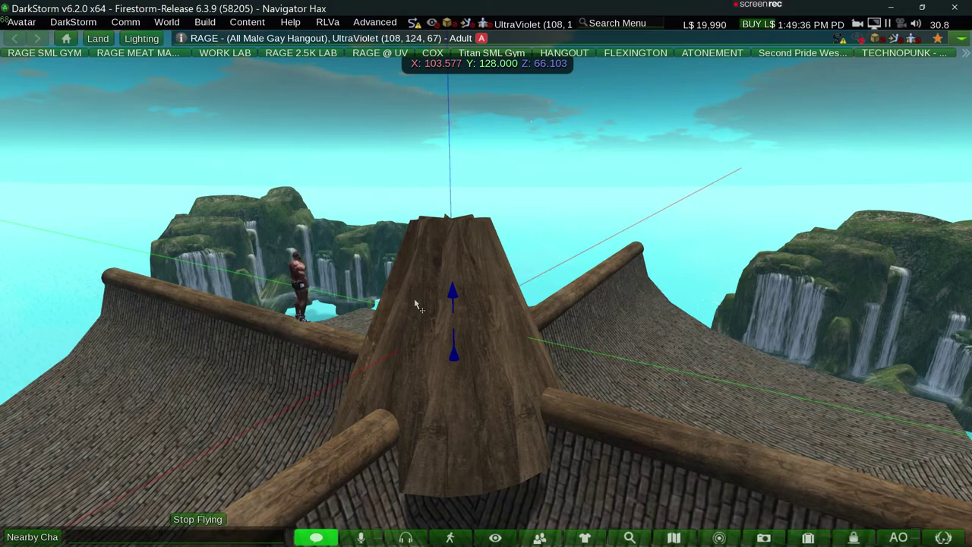
alt+click(403, 343)
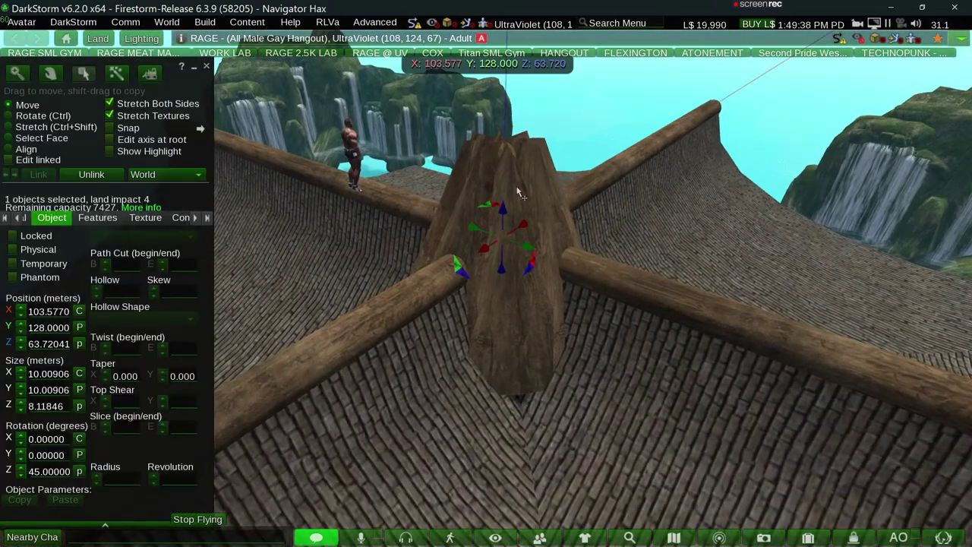
scroll(519, 194, down, 2)
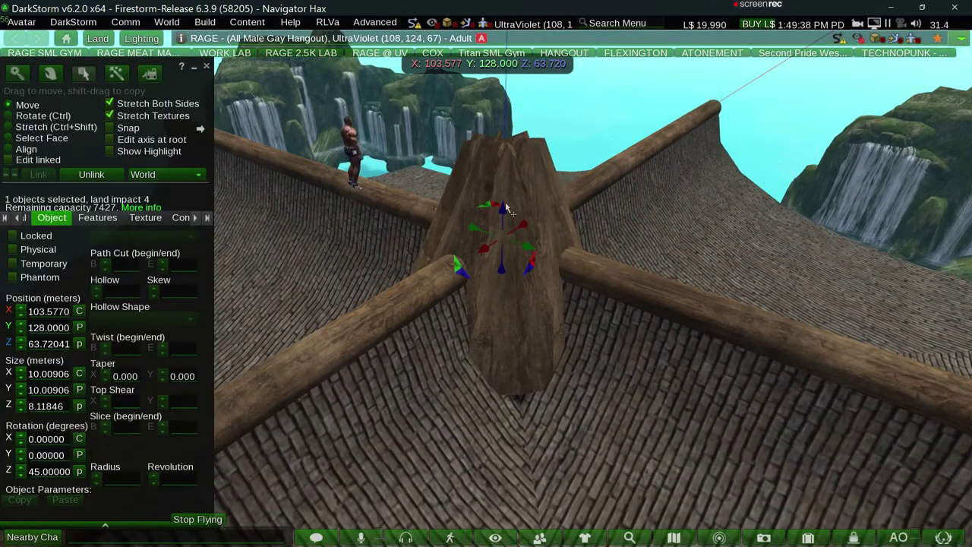
drag(501, 224, 500, 237)
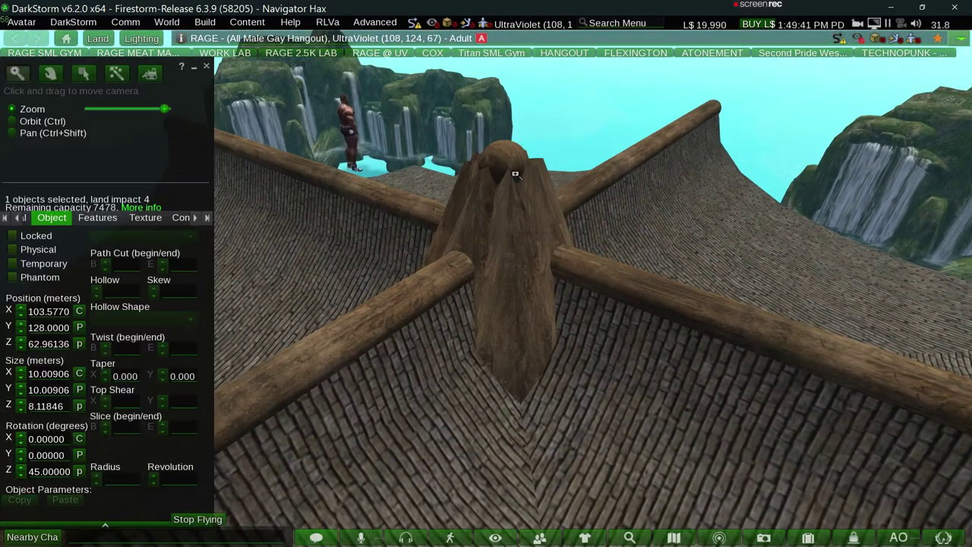
mouse_move(502, 251)
mouse_down()
mouse_move(519, 83)
mouse_move(458, 347)
mouse_up()
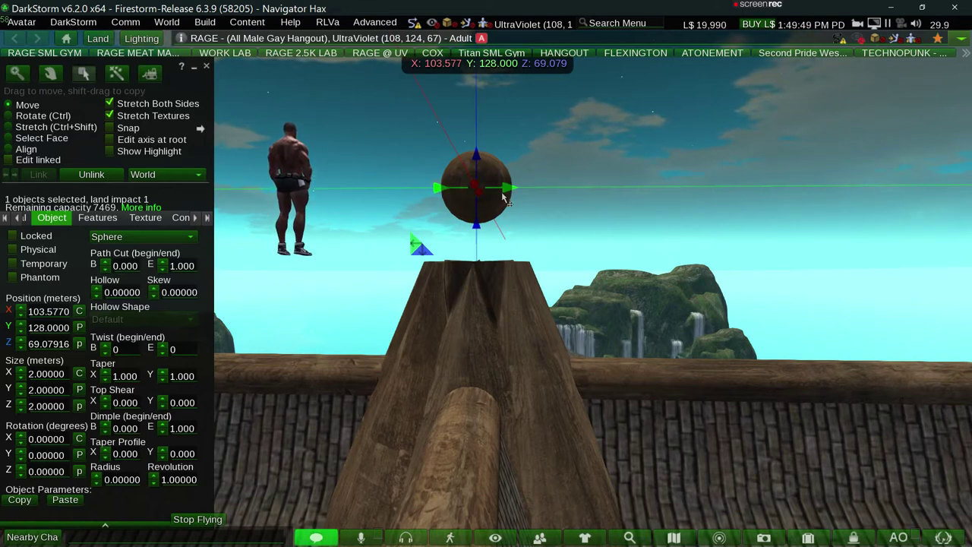
Undo a stray drag and change the sphere into a cylinder.
shift+drag(503, 197, 559, 196)
key(ctrl+z)
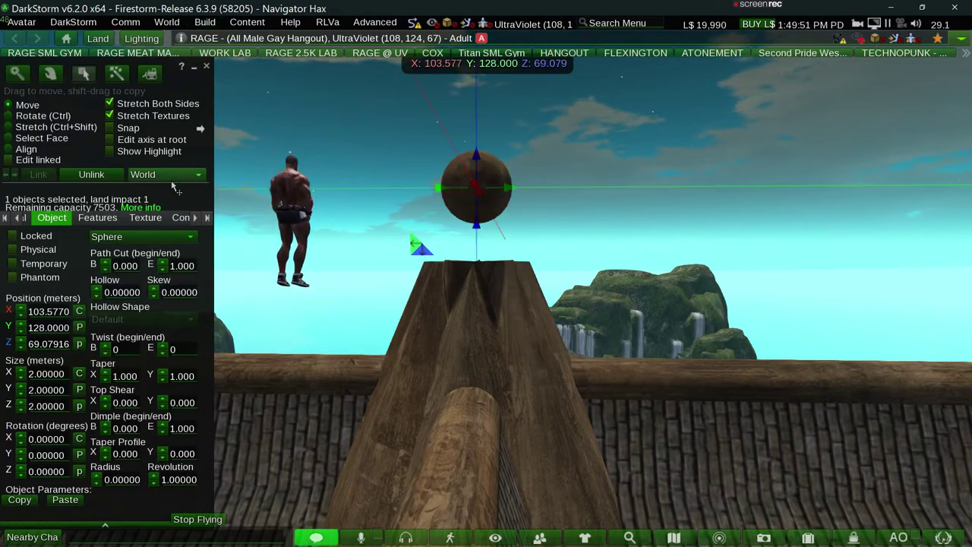
click(128, 236)
click(110, 263)
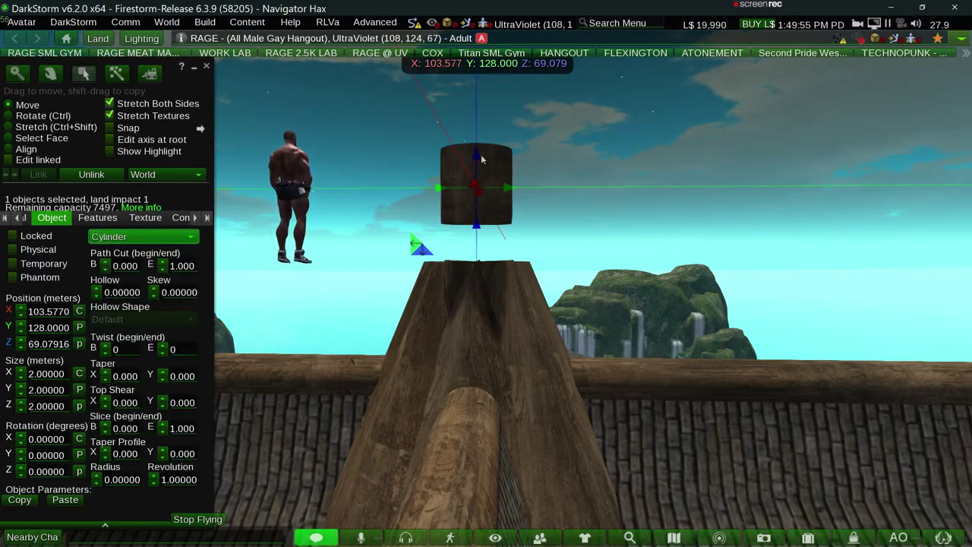
Shrink and stretch the cylinder into a 0.7 m wide stem under the ball.
key(ctrl+shift)
mouse_move(513, 145)
mouse_down()
mouse_move(448, 224)
mouse_move(467, 296)
mouse_up()
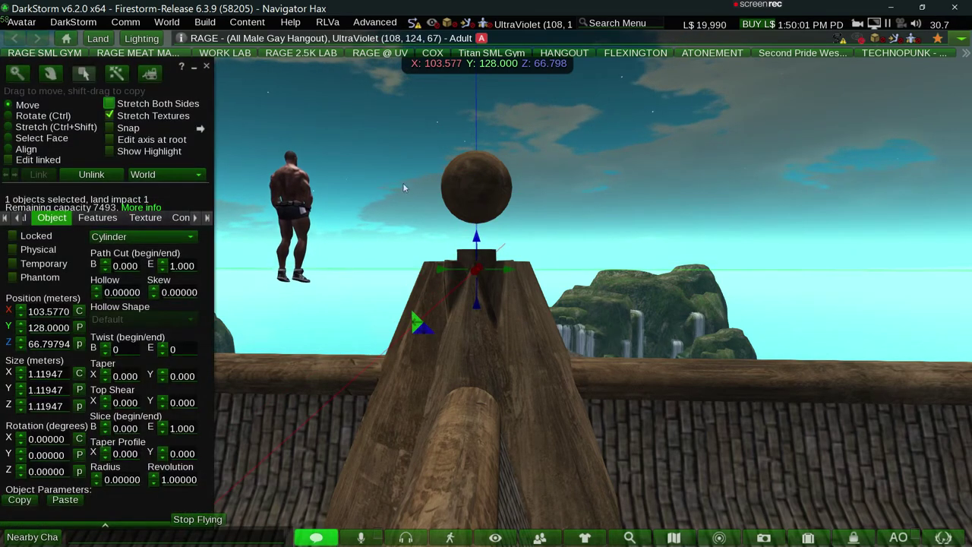
ctrl+shift+drag(476, 248, 480, 238)
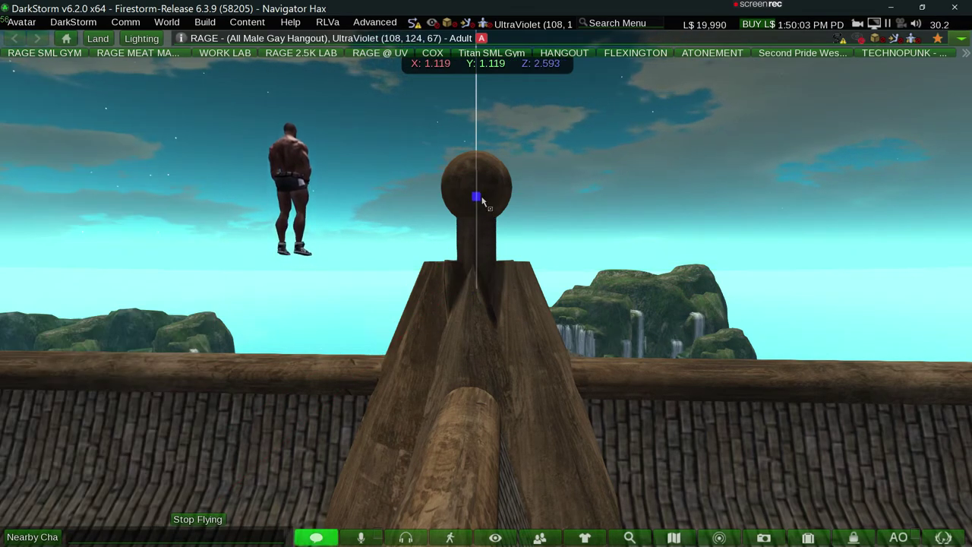
ctrl+shift+drag(482, 202, 483, 207)
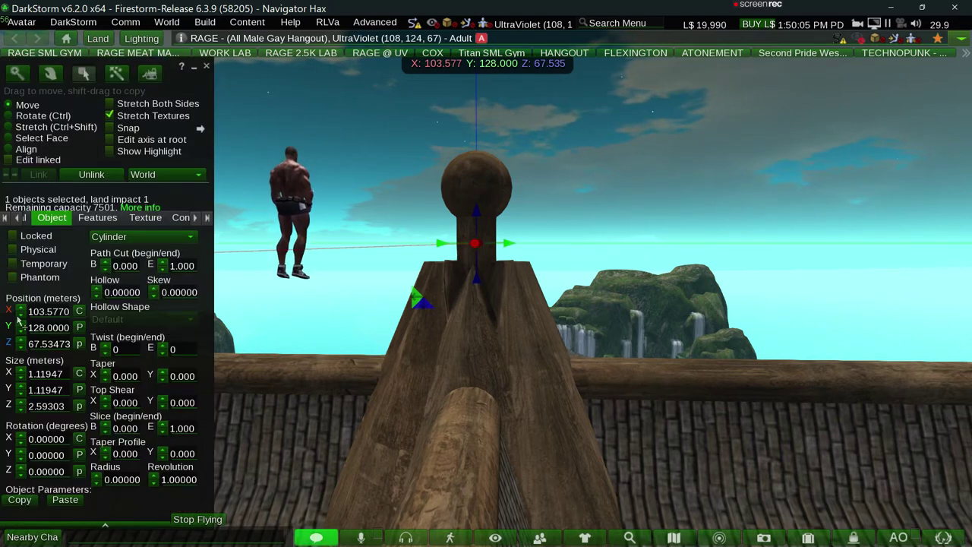
click(62, 373)
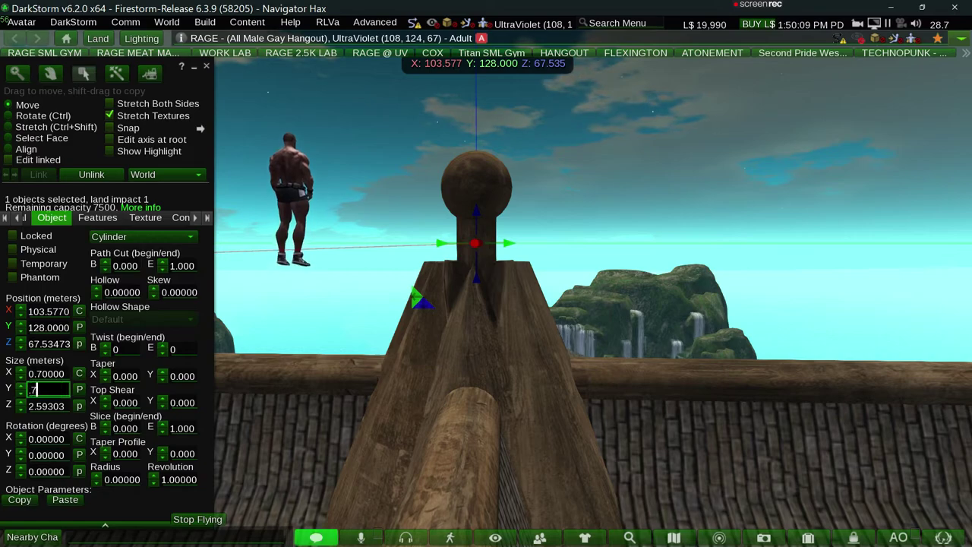
text(0.70000)
mouse_move(444, 379)
alt+mouse_down()
mouse_move(486, 288)
mouse_move(489, 296)
alt+mouse_up()
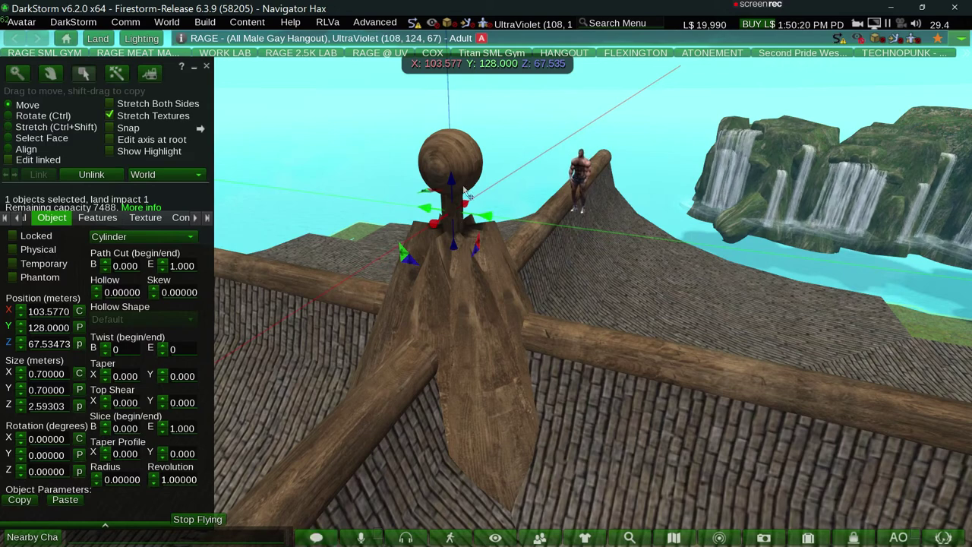
Rotate the ball finial until its Y rotation reads 270 degrees.
click(456, 161)
mouse_move(425, 182)
ctrl+mouse_down()
mouse_move(402, 227)
mouse_move(414, 258)
ctrl+mouse_up()
key(alt)
alt+drag(451, 161, 486, 289)
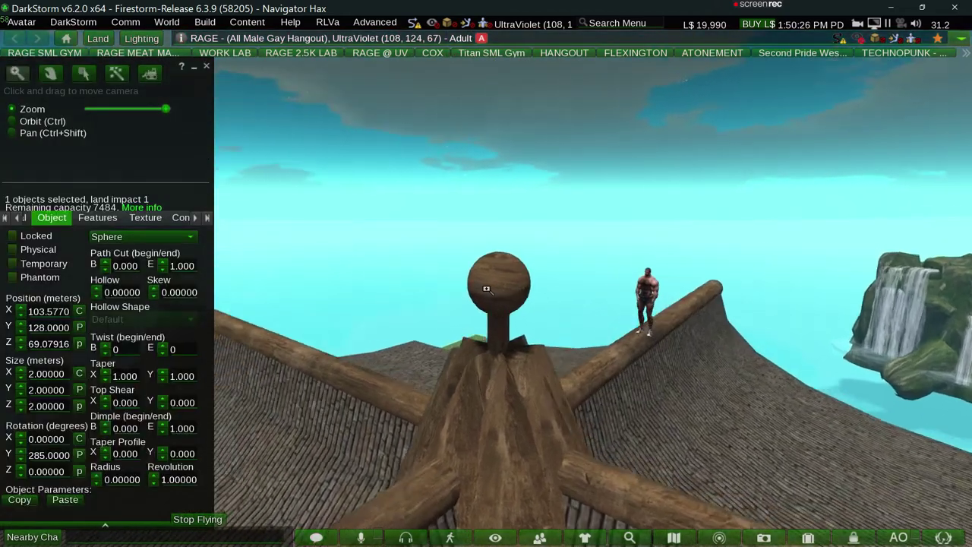
key(ctrl)
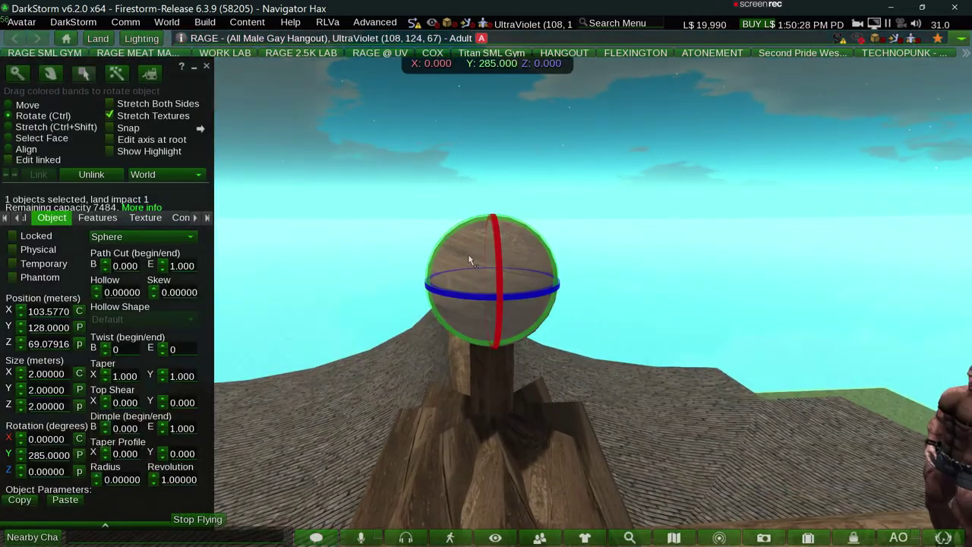
mouse_move(453, 236)
ctrl+mouse_down()
mouse_move(438, 250)
mouse_move(402, 415)
ctrl+mouse_up()
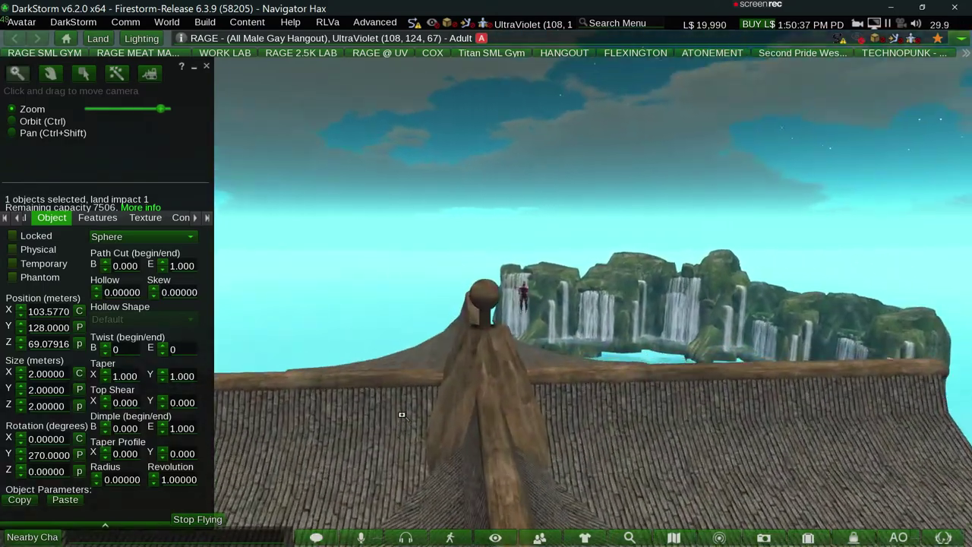
alt+drag(401, 414, 403, 416)
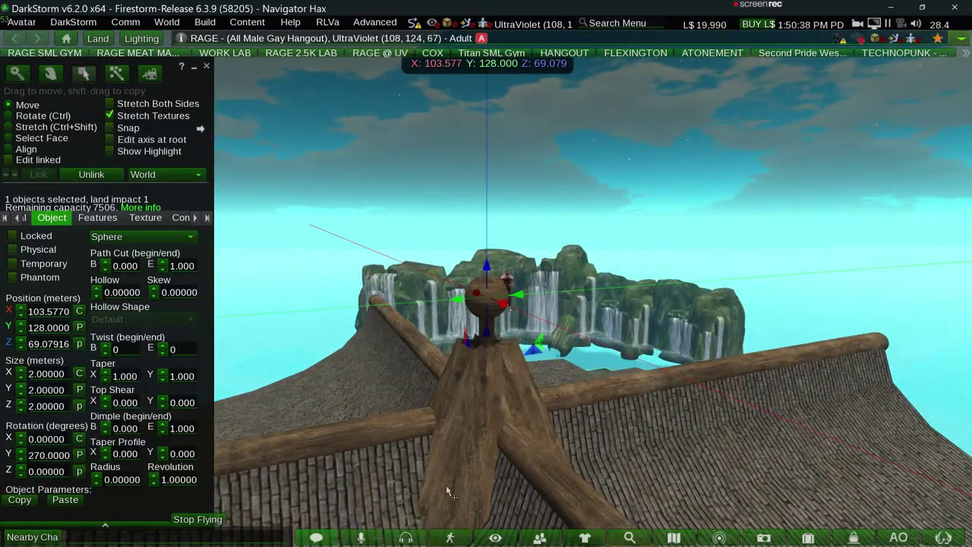
Select the cylinder post together with the ball finial and try linking them.
click(477, 364)
click(487, 341)
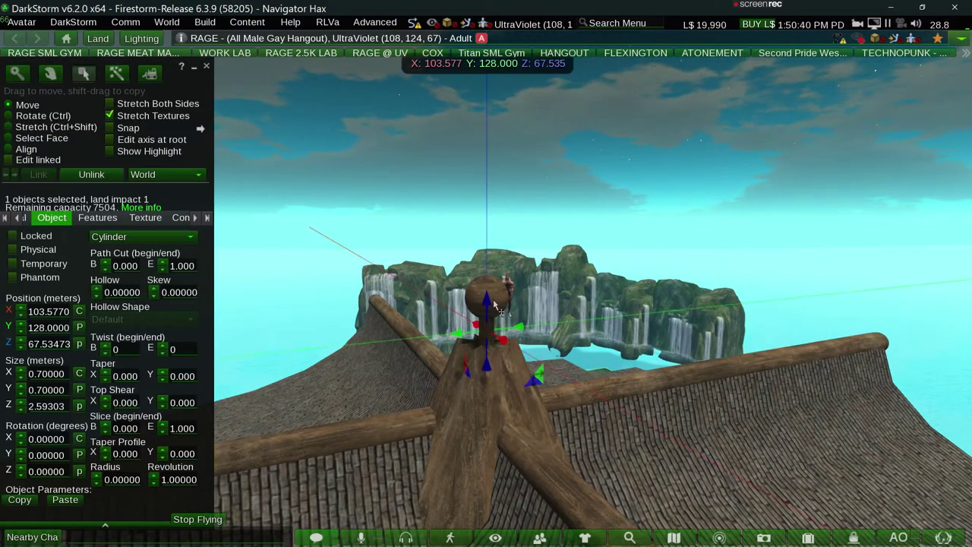
shift+click(498, 302)
key(ctrl+l)
Add the last post piece and link ball, post and cone into one object.
shift+click(486, 297)
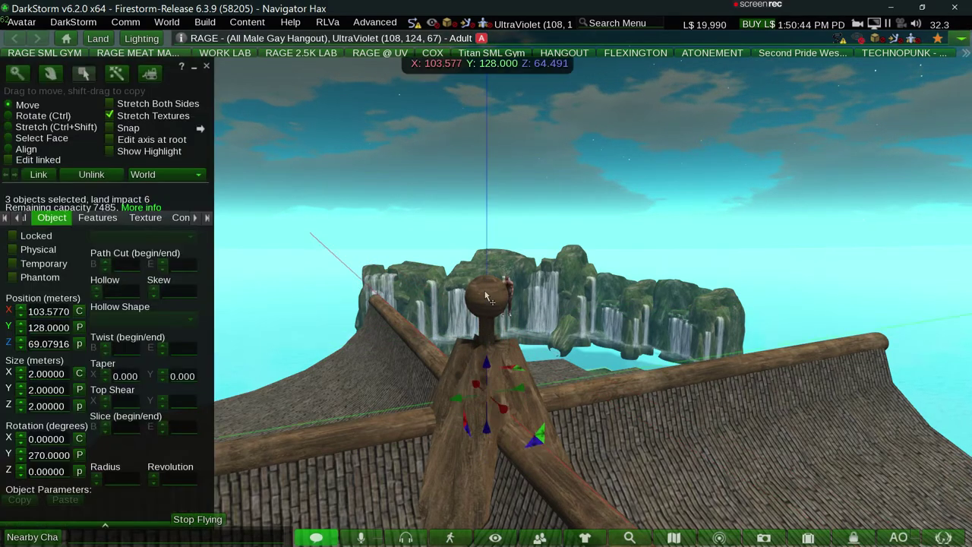
key(ctrl+l)
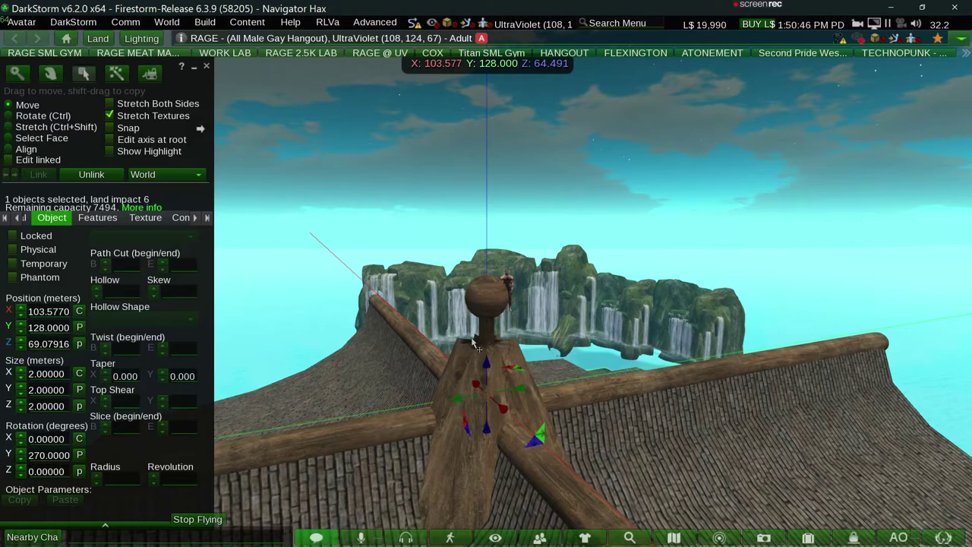
key(ctrl+l)
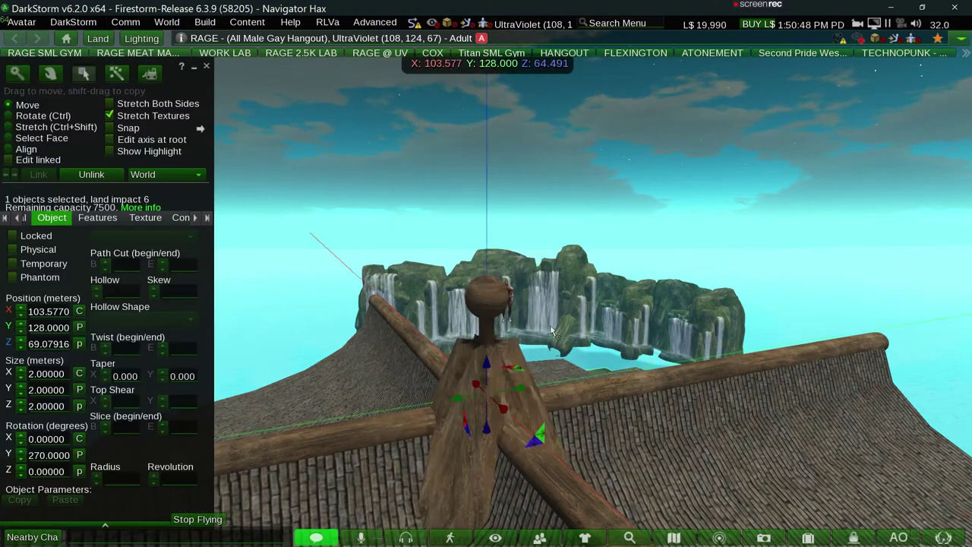
click(753, 198)
click(494, 399)
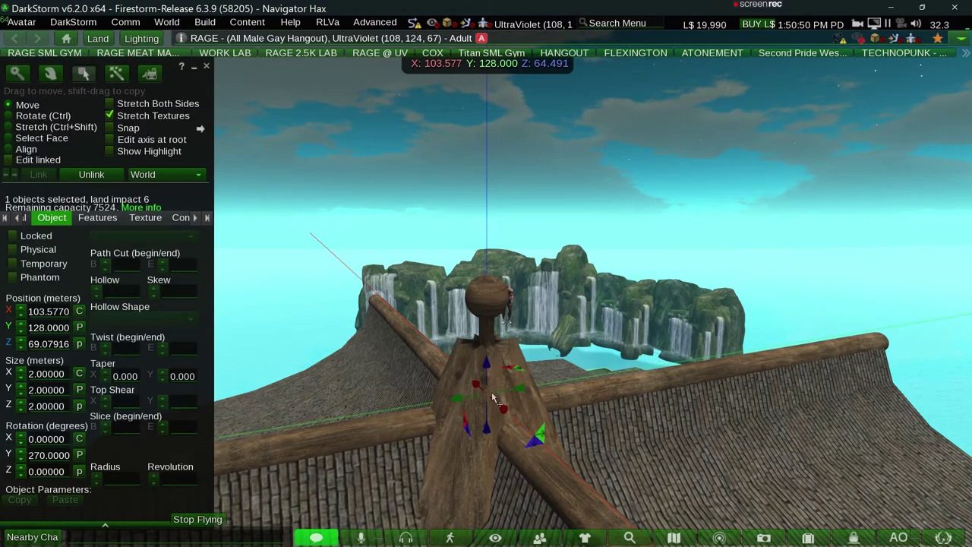
key(ctrl+l)
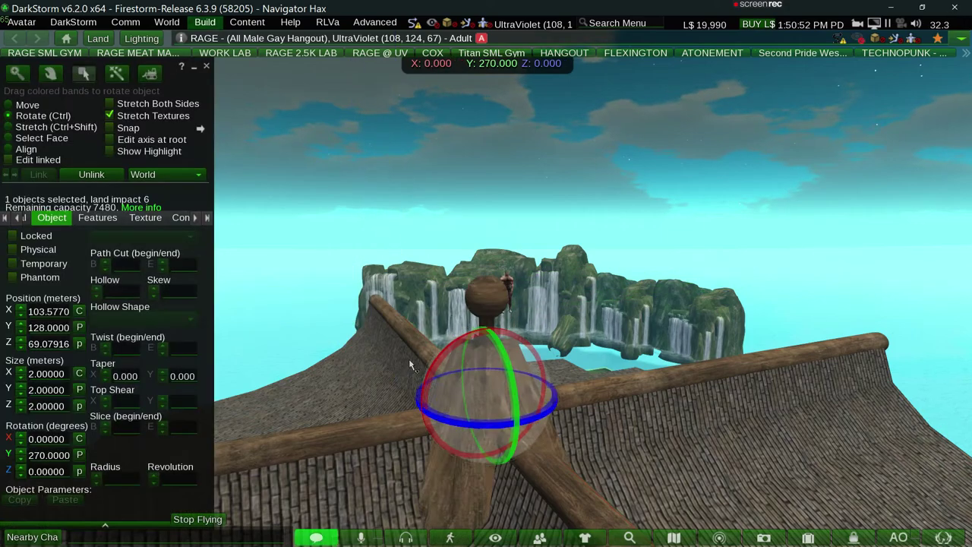
Zoom out to review the roof and check the linked object's X position.
mouse_move(487, 384)
mouse_down()
mouse_move(471, 312)
mouse_move(488, 295)
mouse_up()
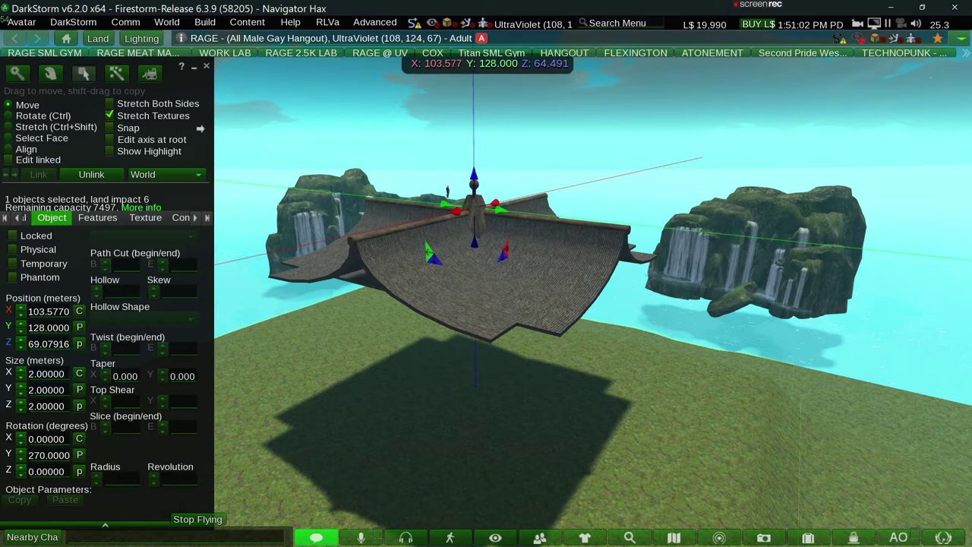
click(49, 312)
key(ctrl+c)
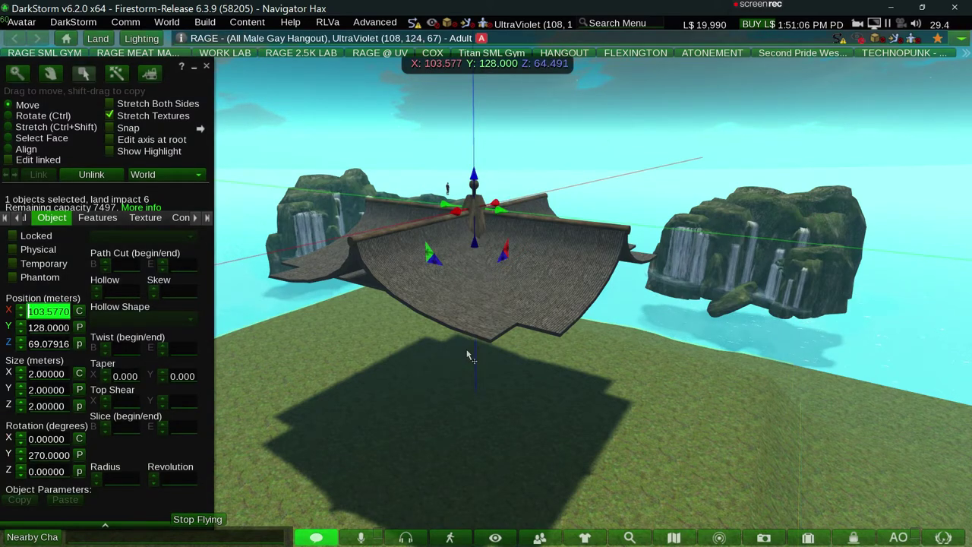
key(ctrl)
alt+click(467, 357)
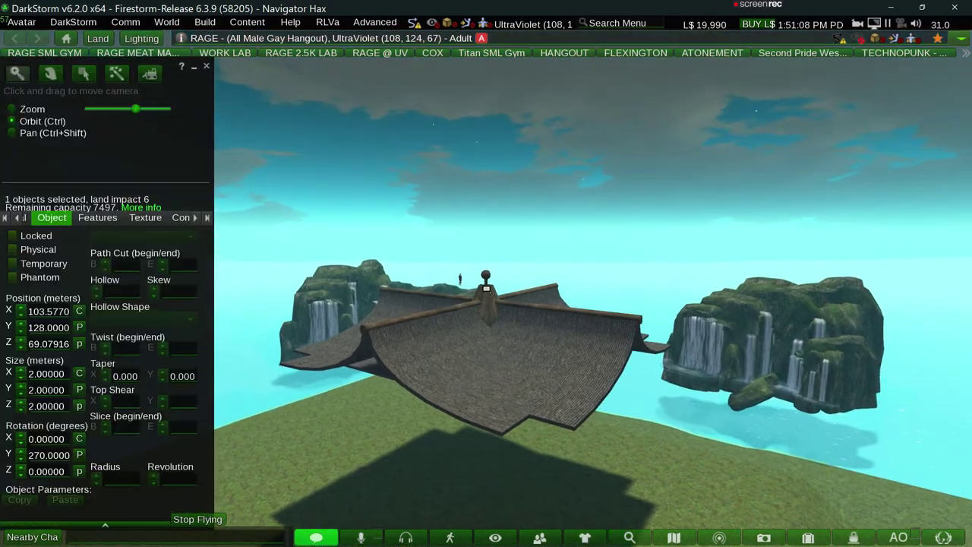
scroll(486, 289, up, 5)
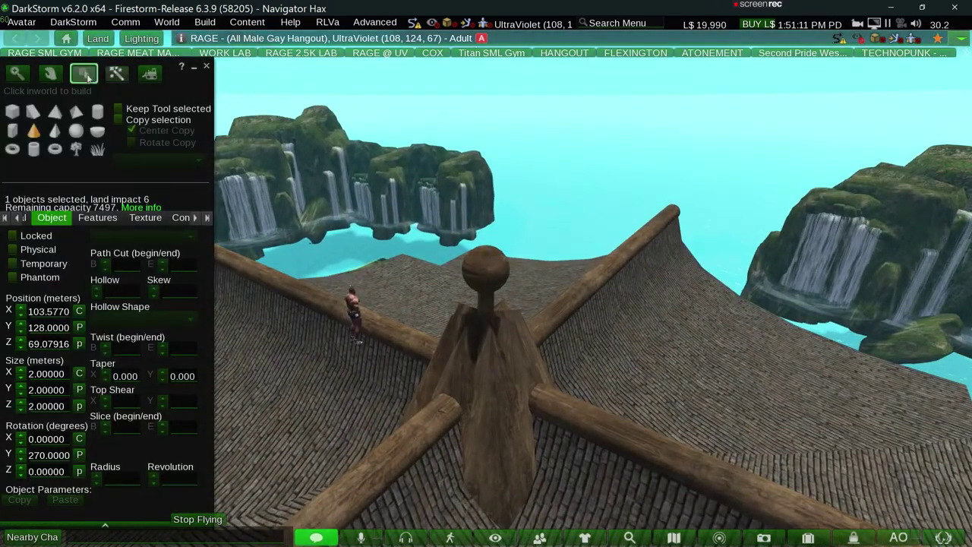
Unlink the ball finial sphere from the linked post object using Edit linked.
click(84, 72)
click(483, 267)
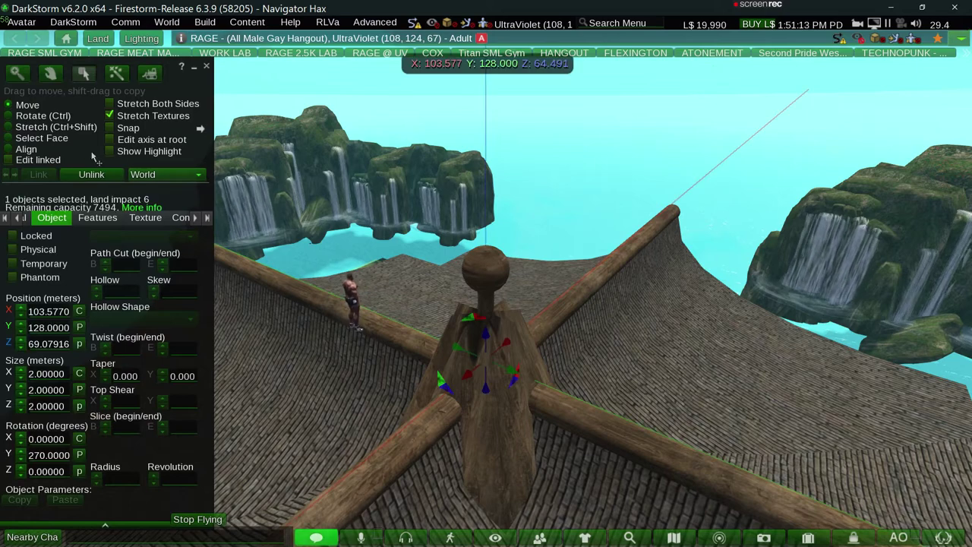
click(39, 161)
click(454, 273)
ctrl+shift+click(485, 263)
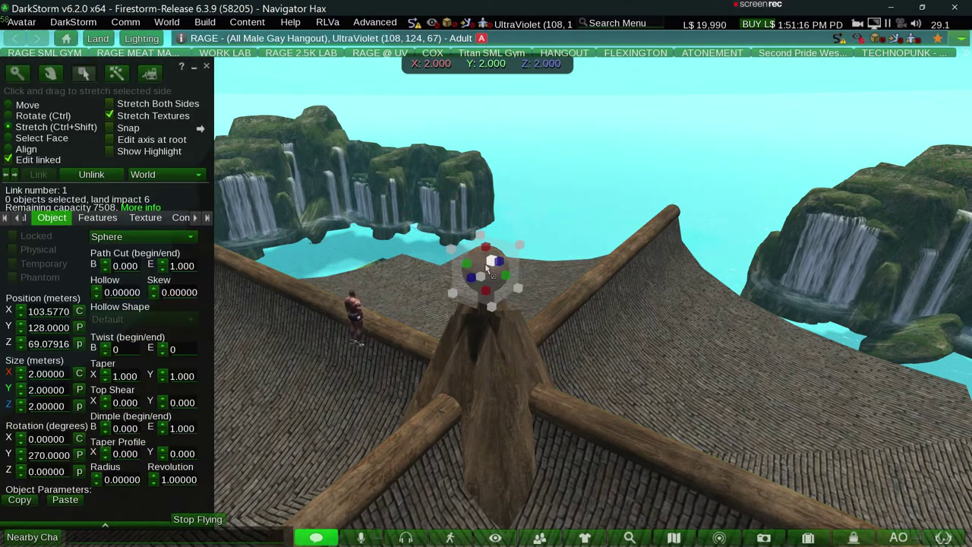
key(ctrl+shift+l)
key(Return)
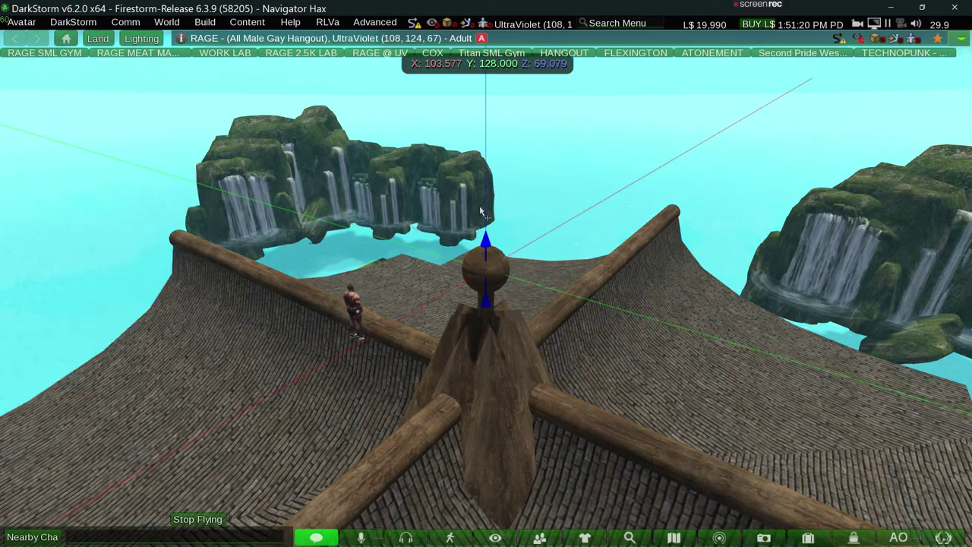
Raise the sphere high above the finial and change its shape to Box.
click(9, 160)
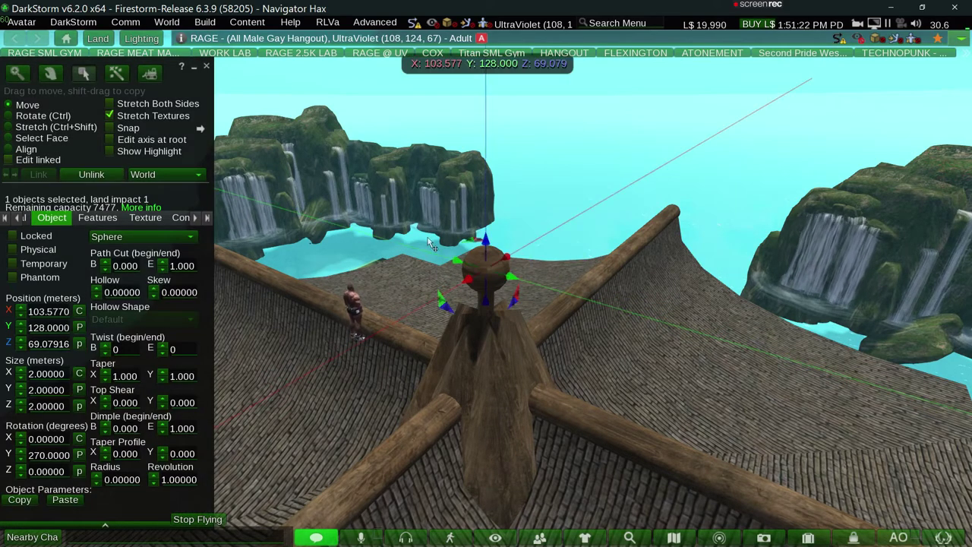
drag(476, 247, 485, 140)
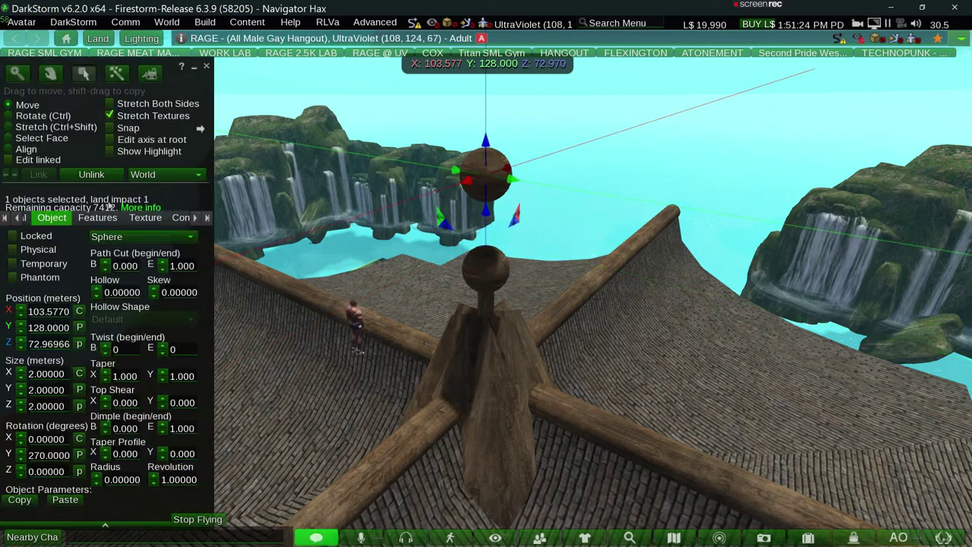
click(152, 236)
click(106, 252)
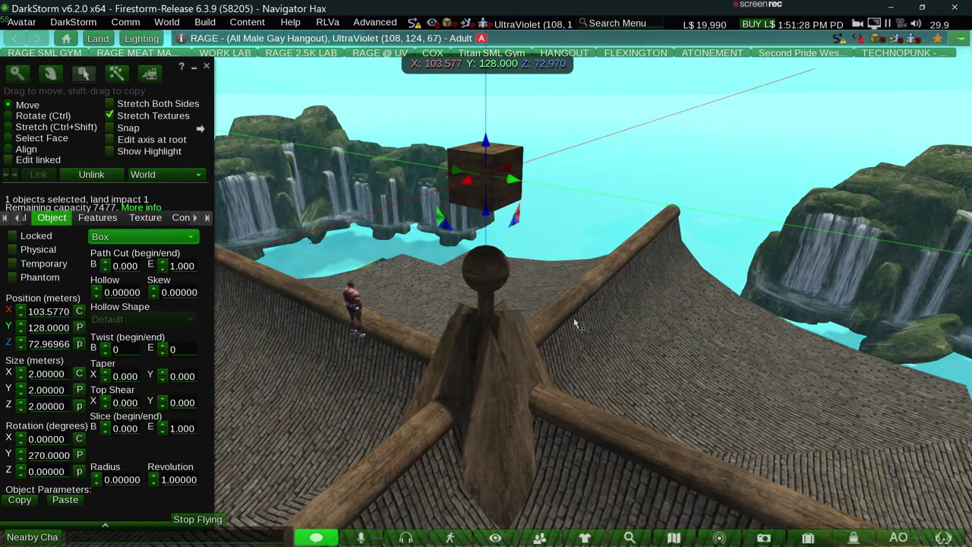
Resize the wooden box to 63 m per side, then flatten X to 0.5 m.
click(579, 289)
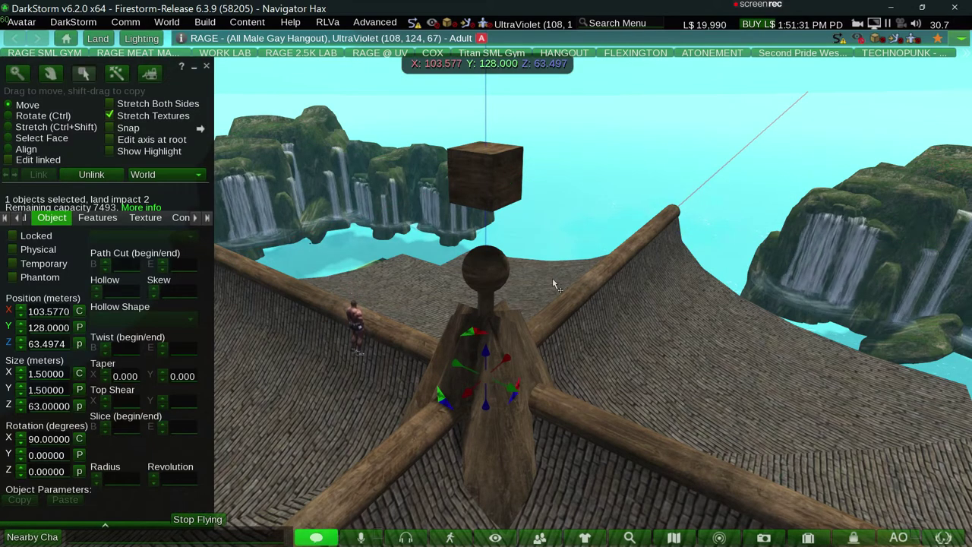
click(510, 180)
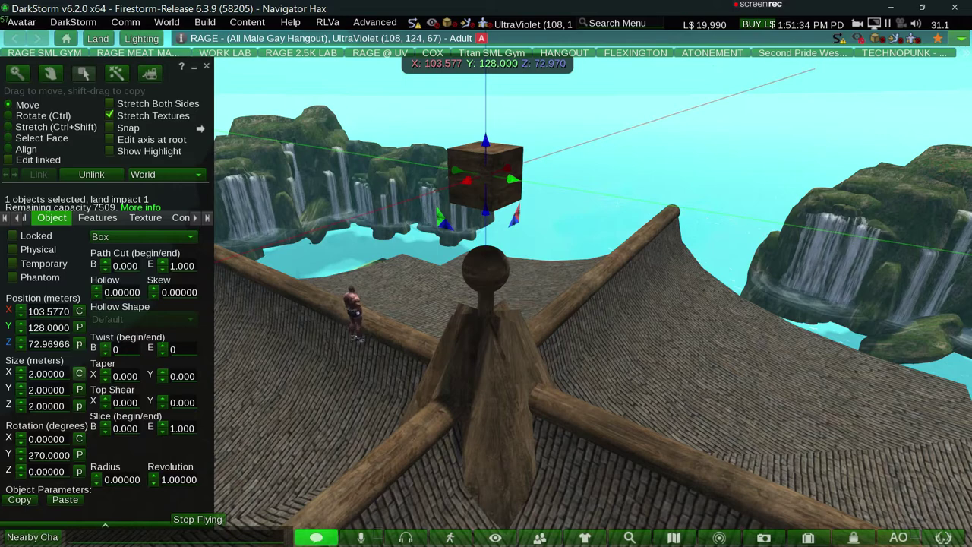
click(47, 373)
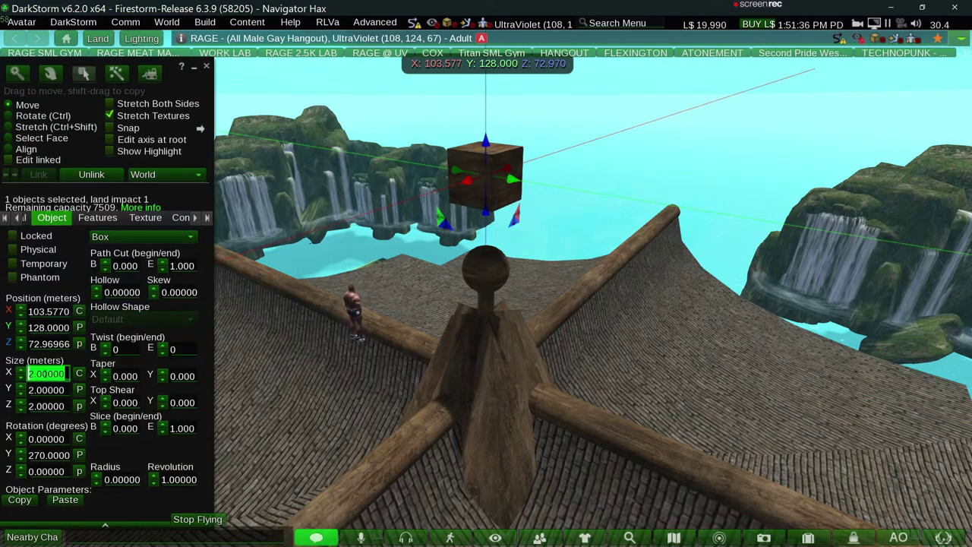
text(63)
key(Tab)
text(63)
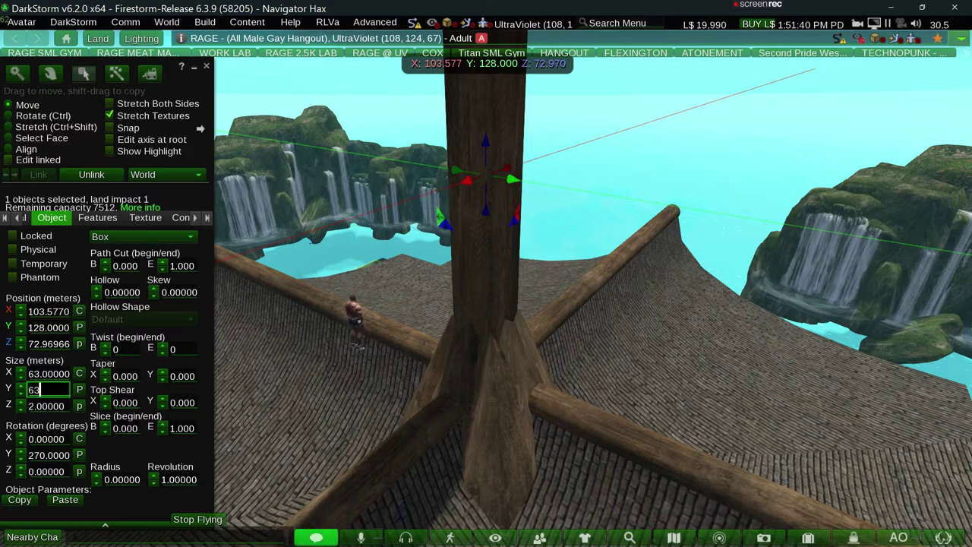
key(Tab)
text(63)
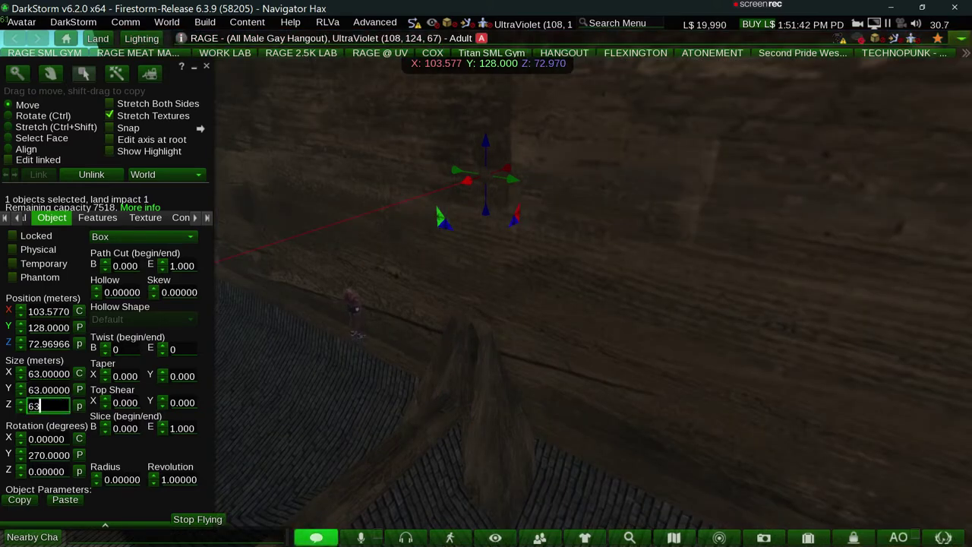
key(Return)
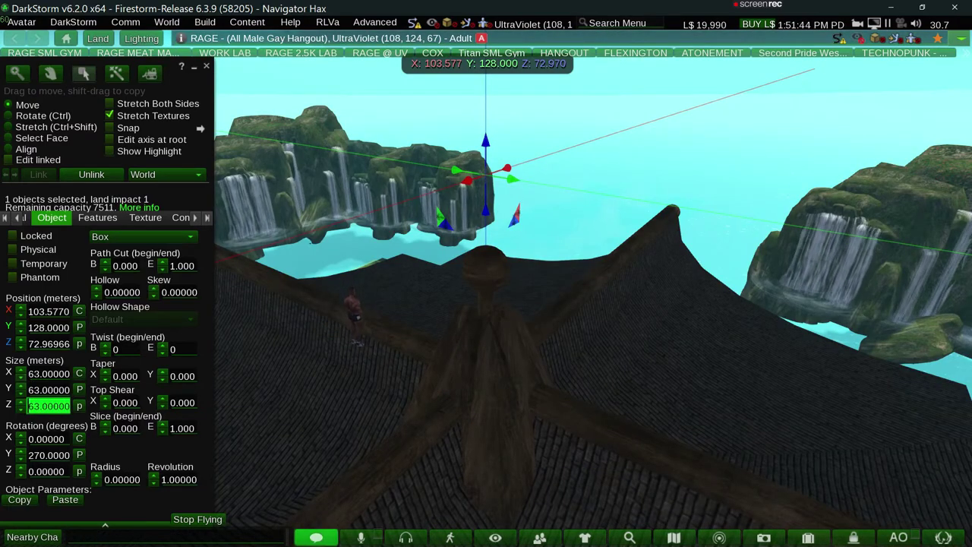
click(30, 373)
text(0.50000)
key(Return)
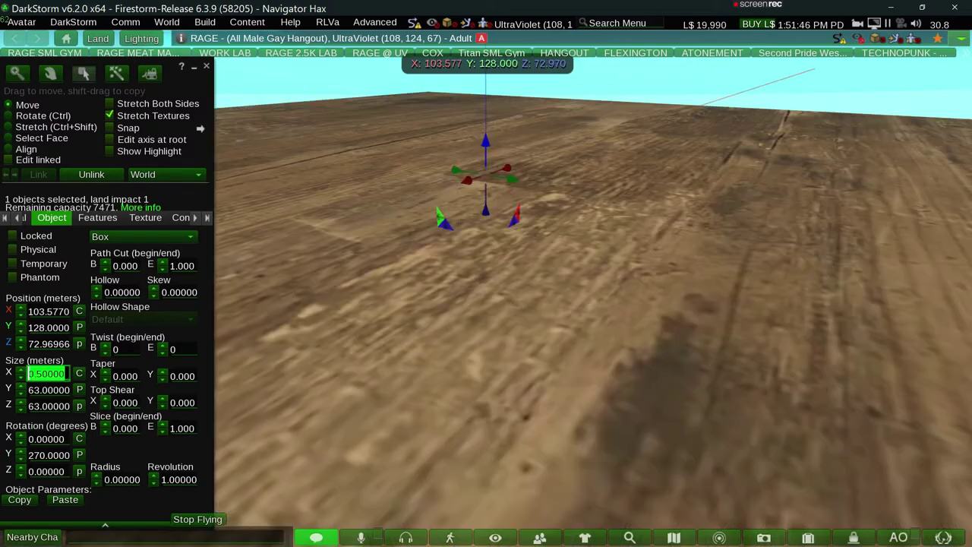
key(Escape)
Lower the base slab toward the roof and nudge it up slightly.
alt+click(492, 311)
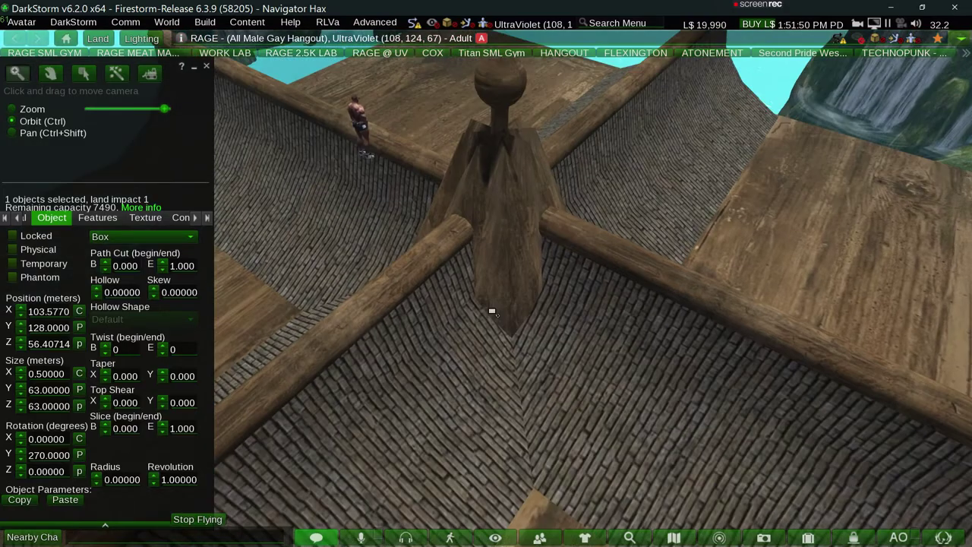
ctrl+alt+drag(492, 310, 492, 311)
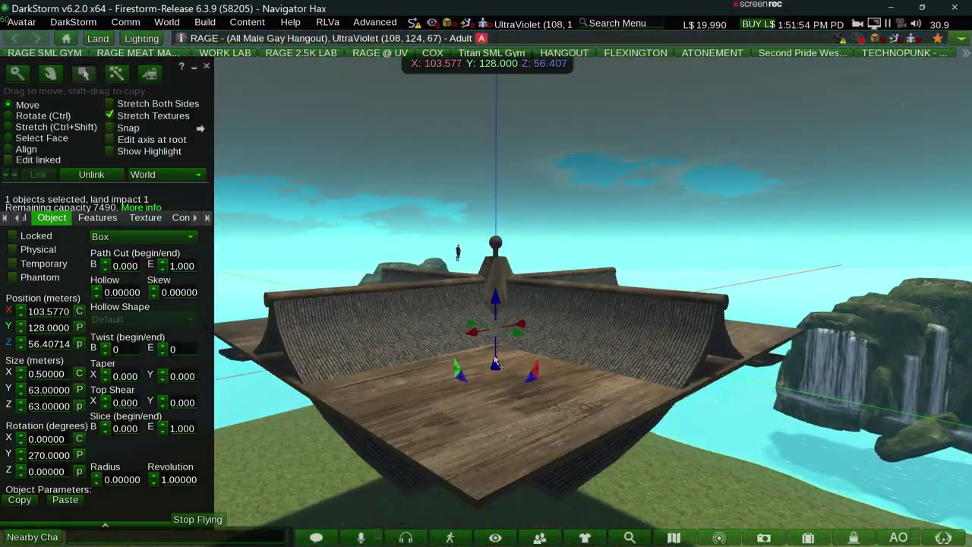
drag(495, 363, 478, 379)
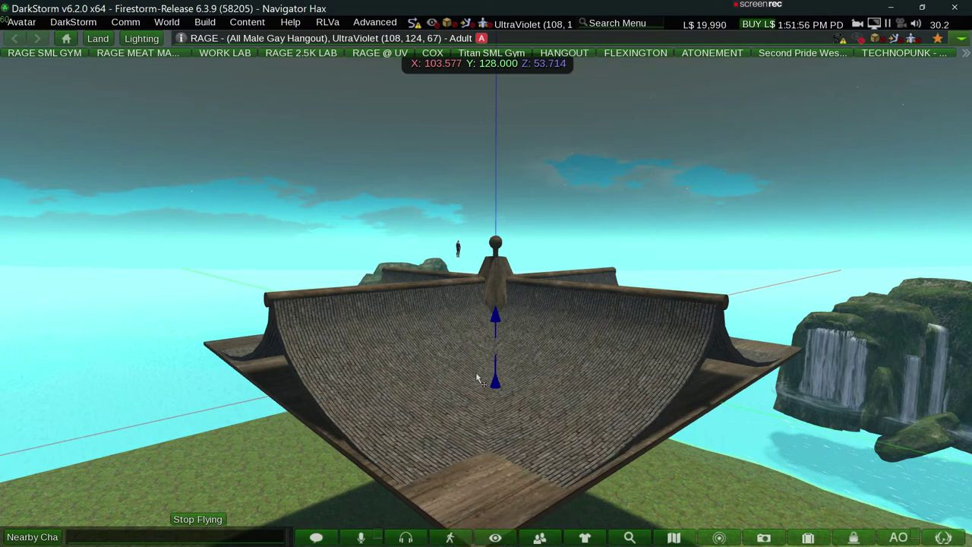
drag(479, 379, 474, 383)
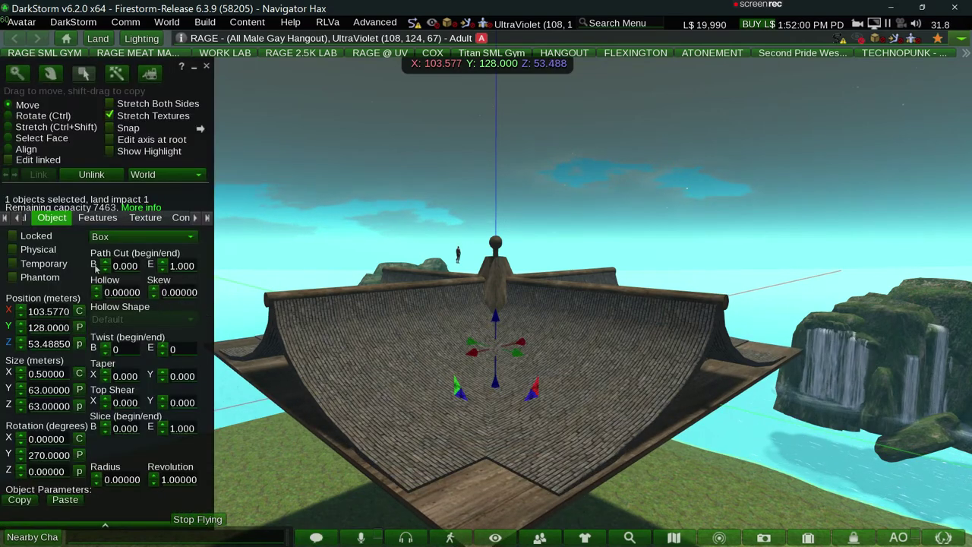
key(Tab)
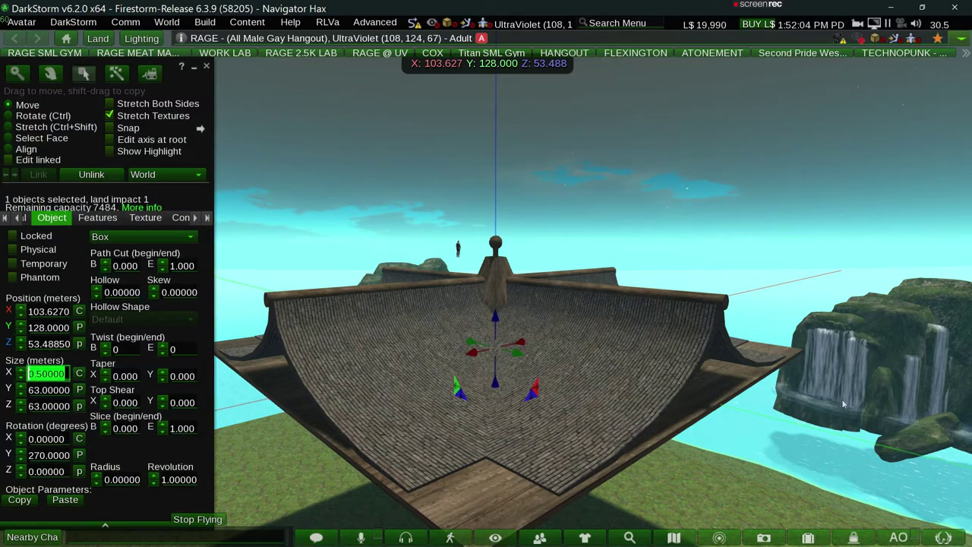
Settle the slab at about Z 53.659 beneath the roof tiles and orbit to check.
click(558, 450)
key(ctrl)
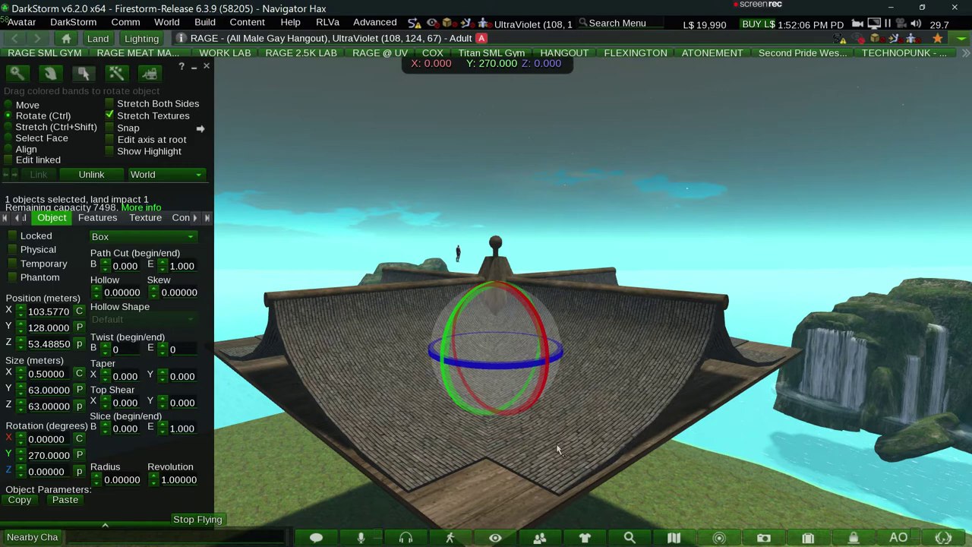
ctrl+drag(558, 450, 492, 491)
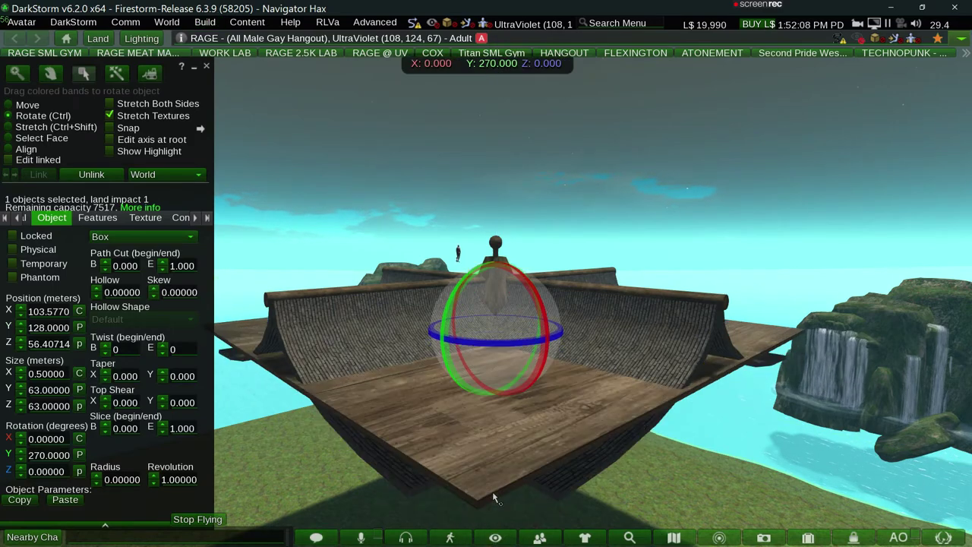
drag(499, 299, 494, 321)
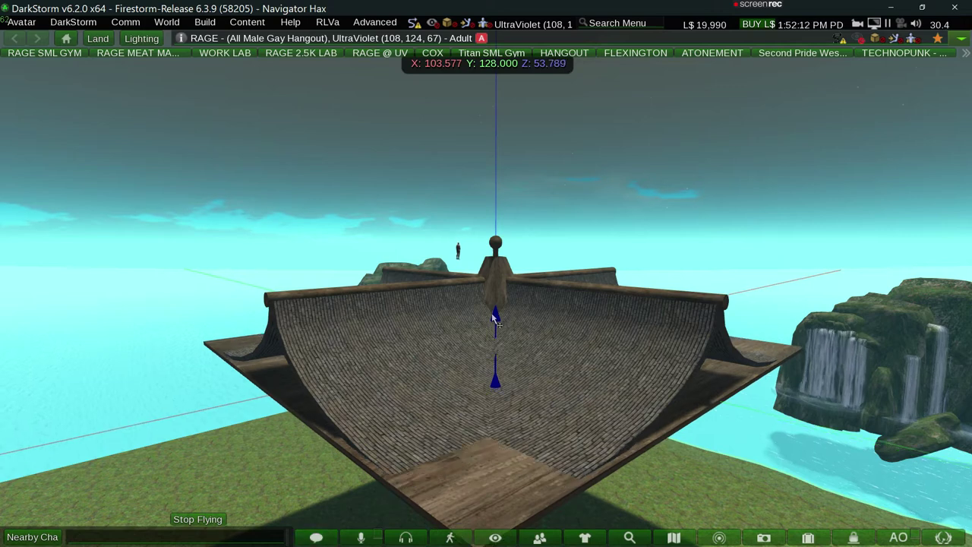
drag(494, 321, 259, 312)
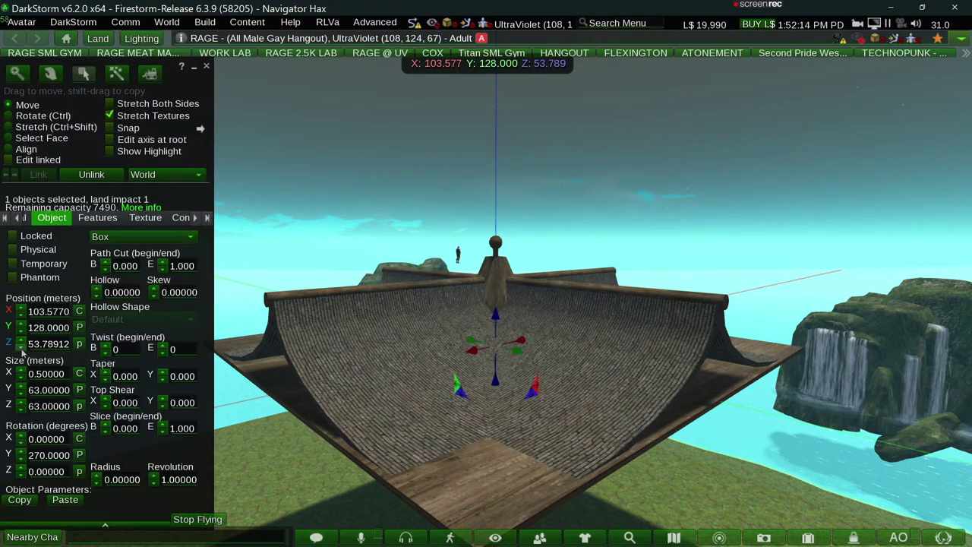
key(Tab)
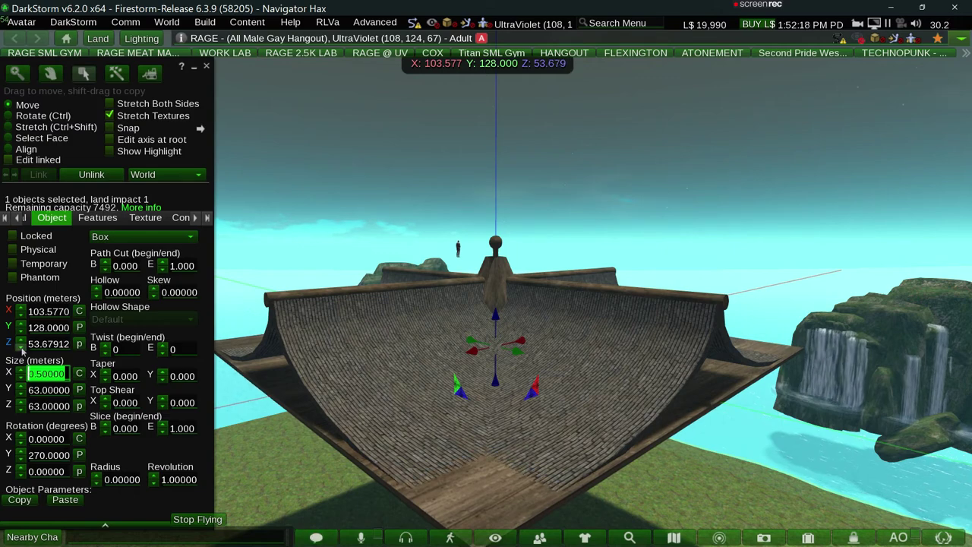
ctrl+alt+drag(328, 360, 489, 292)
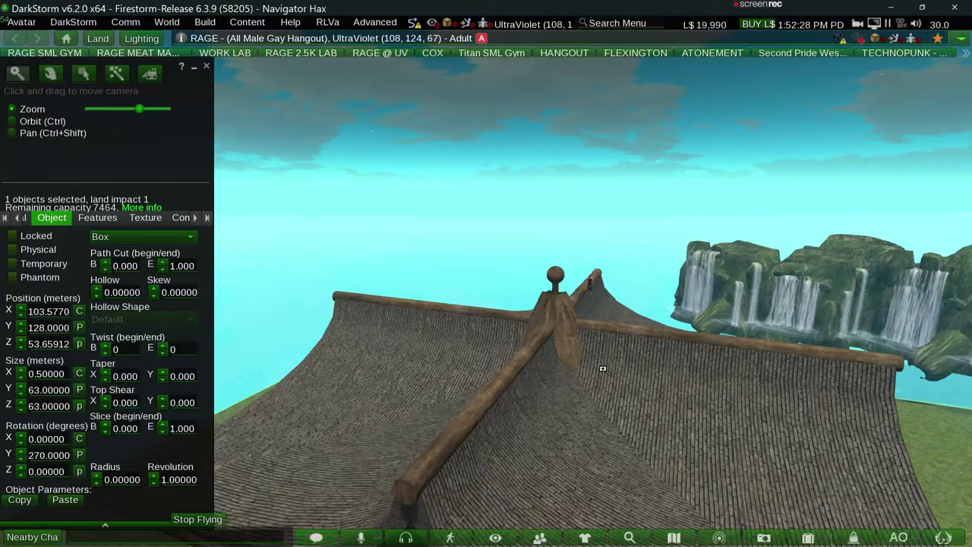
alt+drag(489, 292, 485, 295)
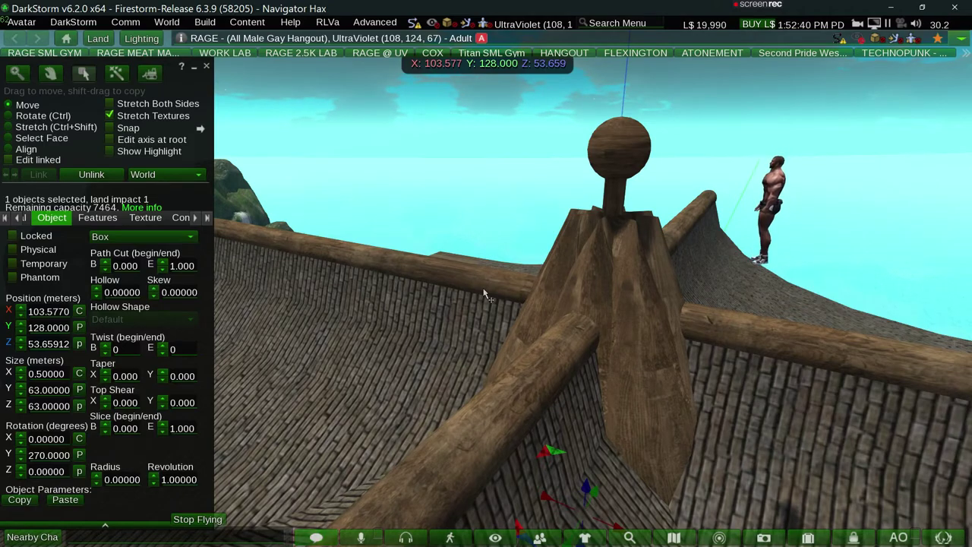
alt+drag(484, 295, 509, 390)
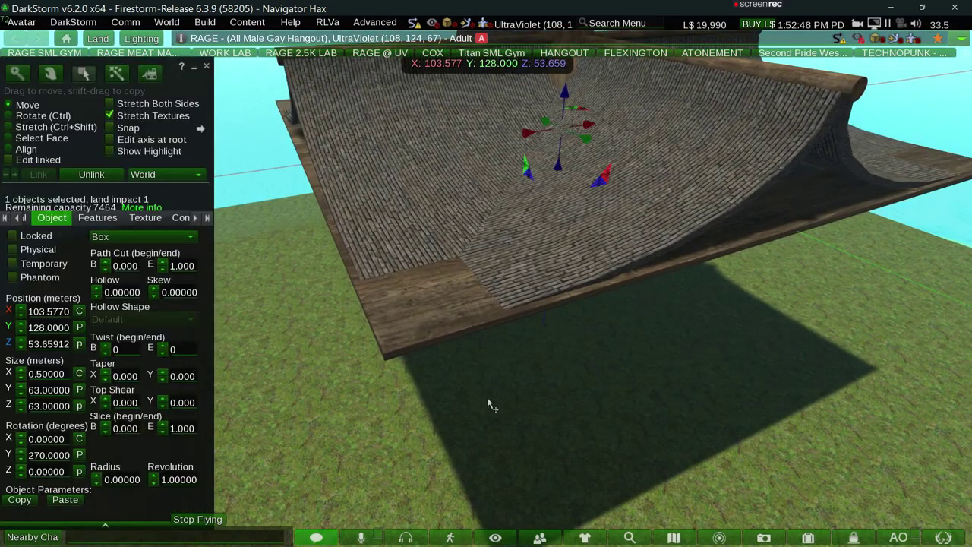
With Stretch Both Sides on, trim the slab to about 62.15 by 62.27 m.
click(133, 103)
key(ctrl+shift)
drag(305, 168, 306, 168)
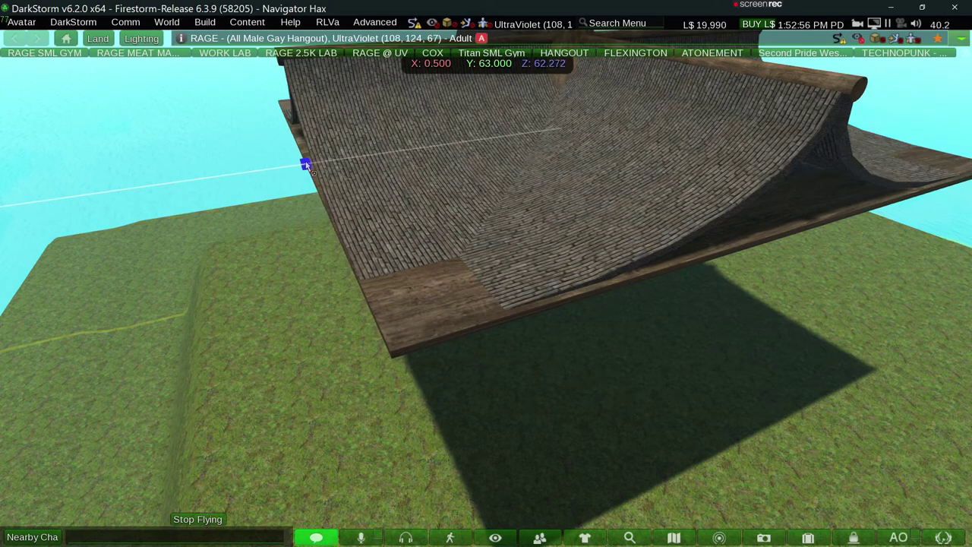
mouse_move(304, 165)
mouse_down()
mouse_move(502, 319)
mouse_move(382, 286)
mouse_up()
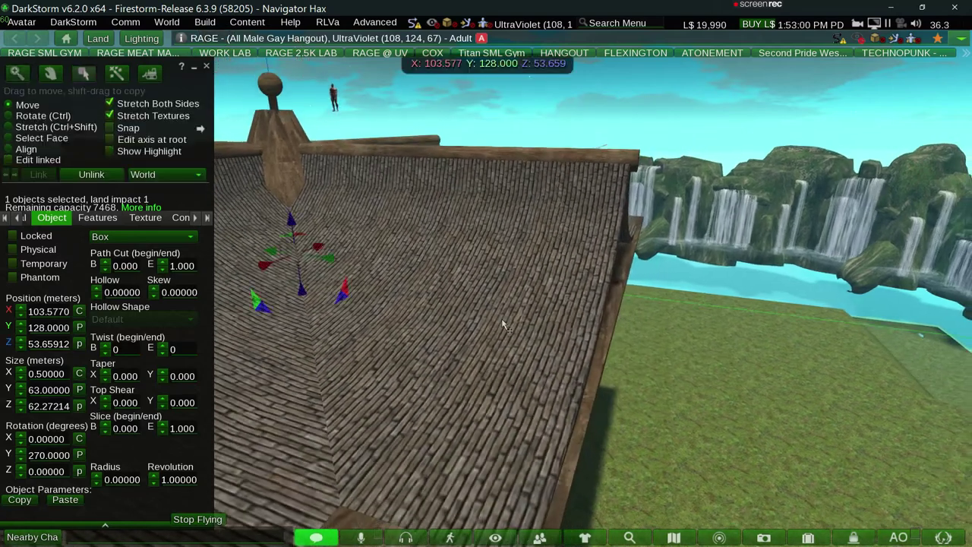
drag(622, 295, 486, 296)
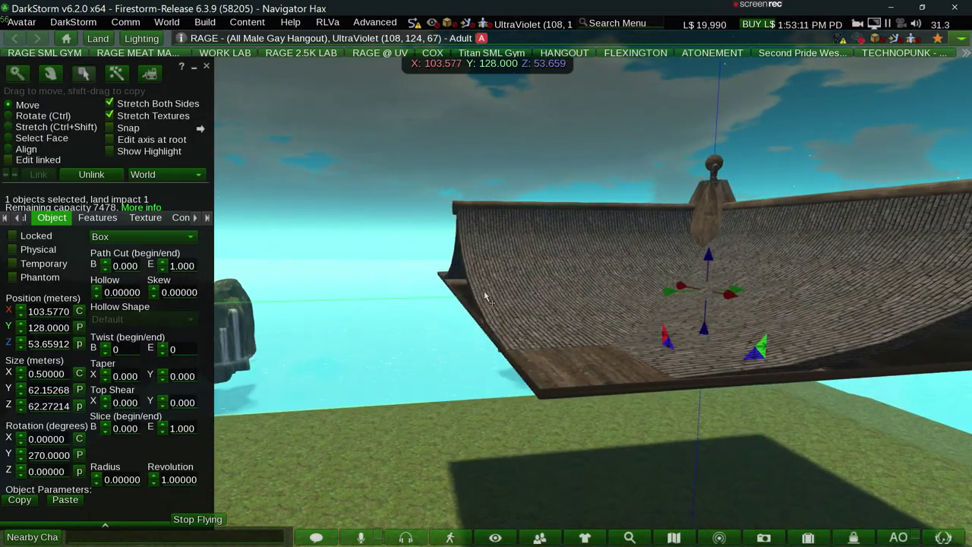
Apply the grey roof-tile texture with a warm beige tint to the base slab.
click(146, 218)
click(31, 251)
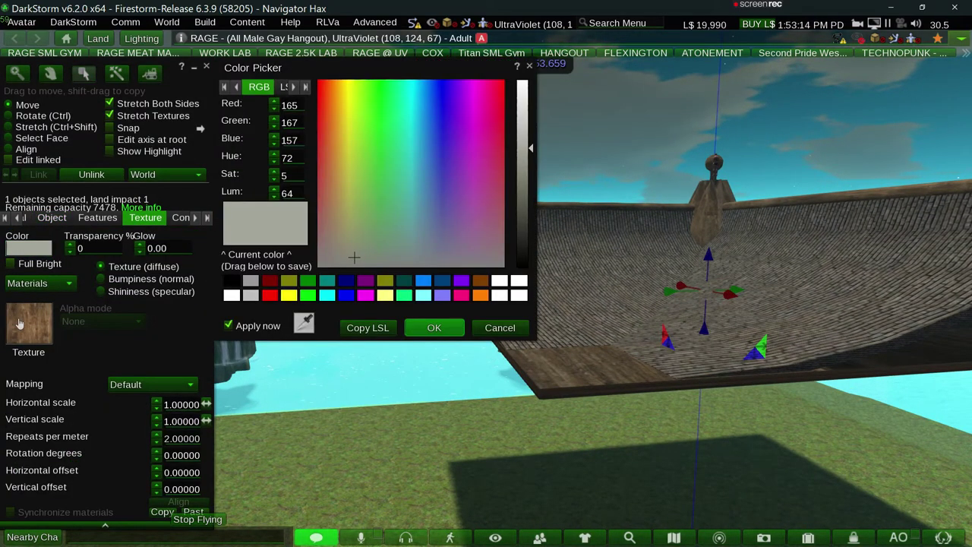
click(28, 323)
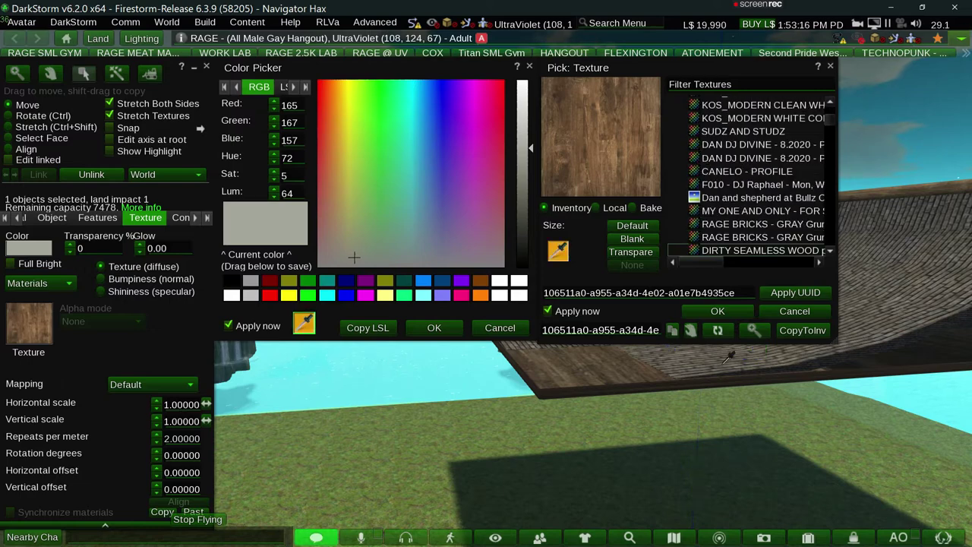
click(727, 355)
click(718, 311)
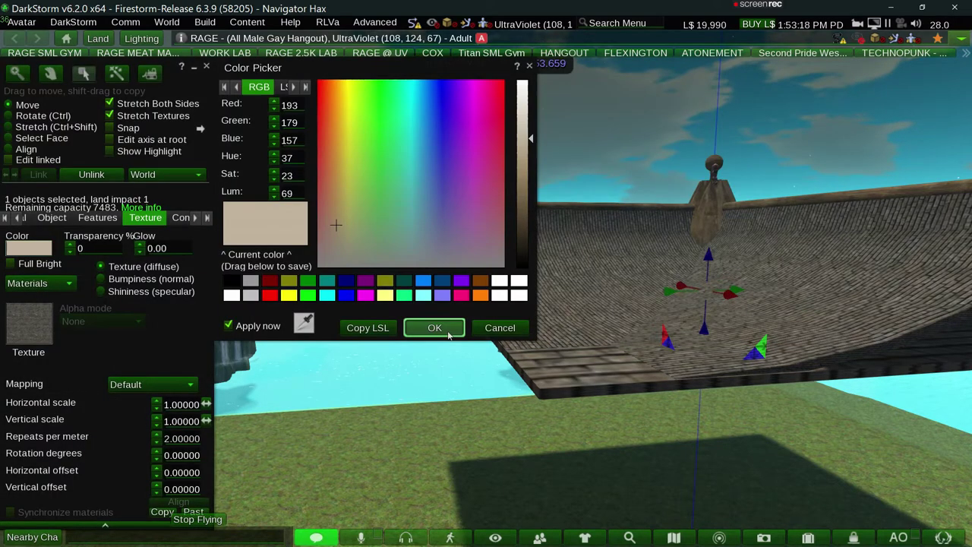
click(449, 334)
mouse_move(456, 326)
alt+mouse_down()
mouse_move(486, 289)
mouse_move(490, 296)
alt+mouse_up()
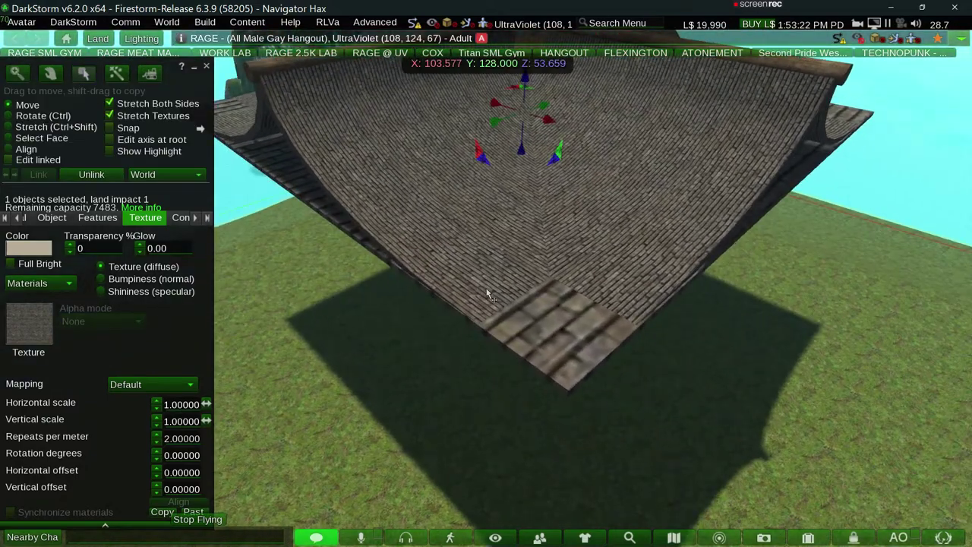
In Select Face mode, set the slab texture to 10 repeats per metre.
click(39, 157)
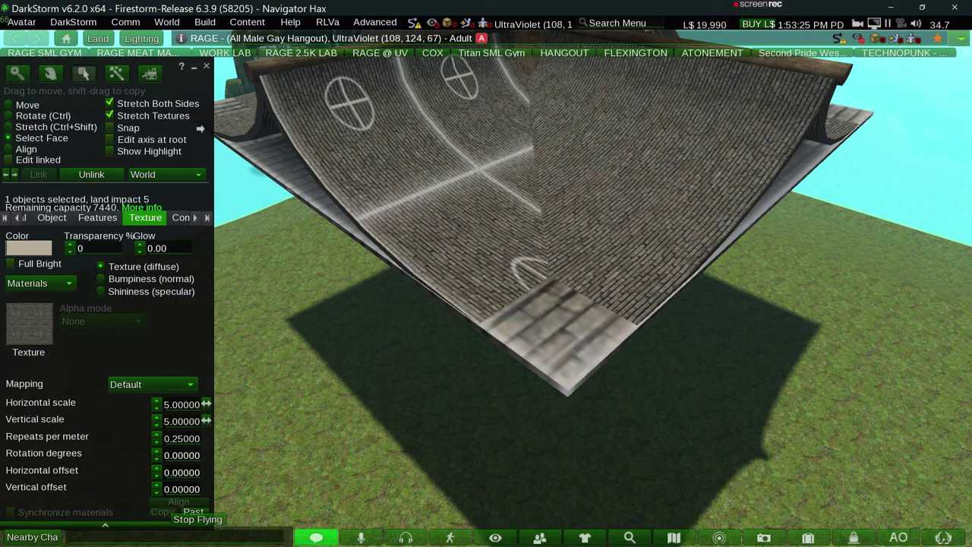
click(182, 404)
key(Tab)
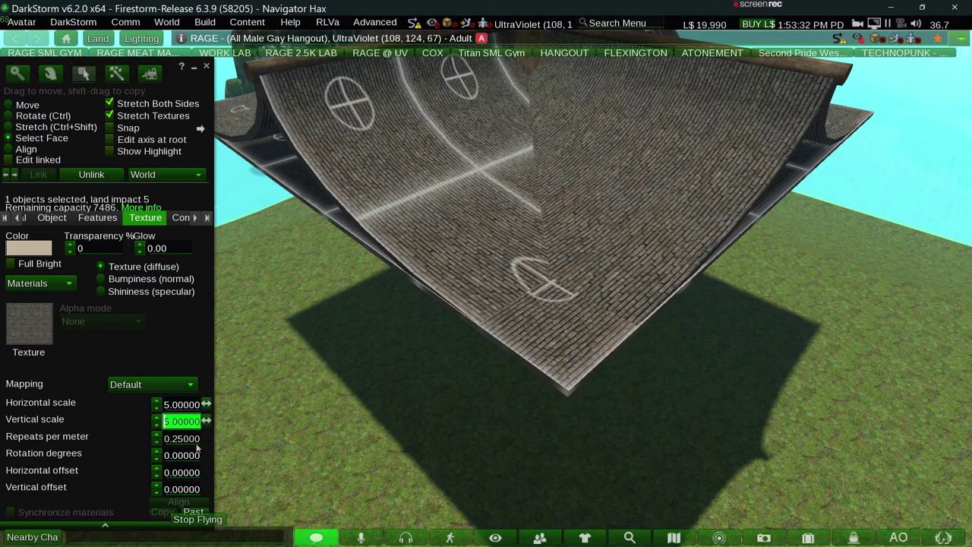
key(Tab)
key(Tab)
text(0)
key(Return)
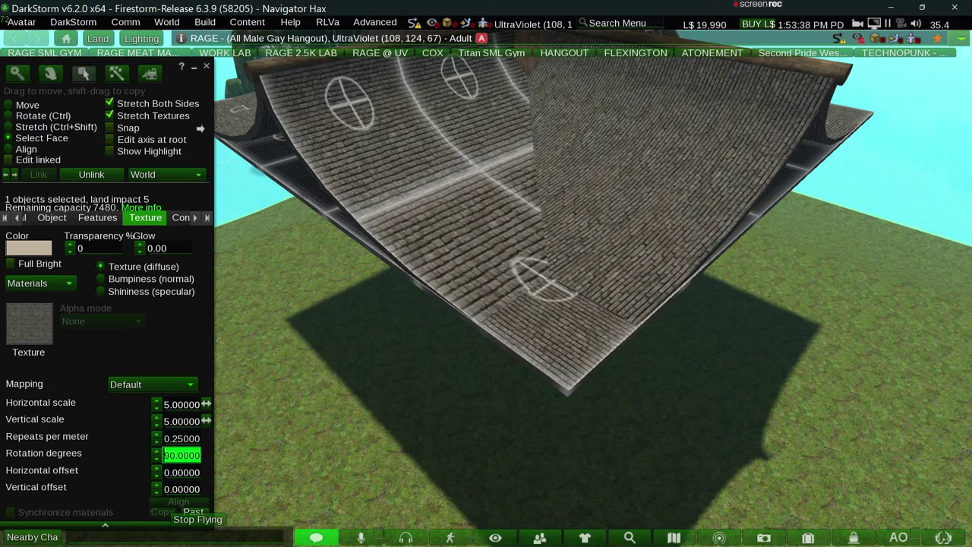
text(0)
key(Return)
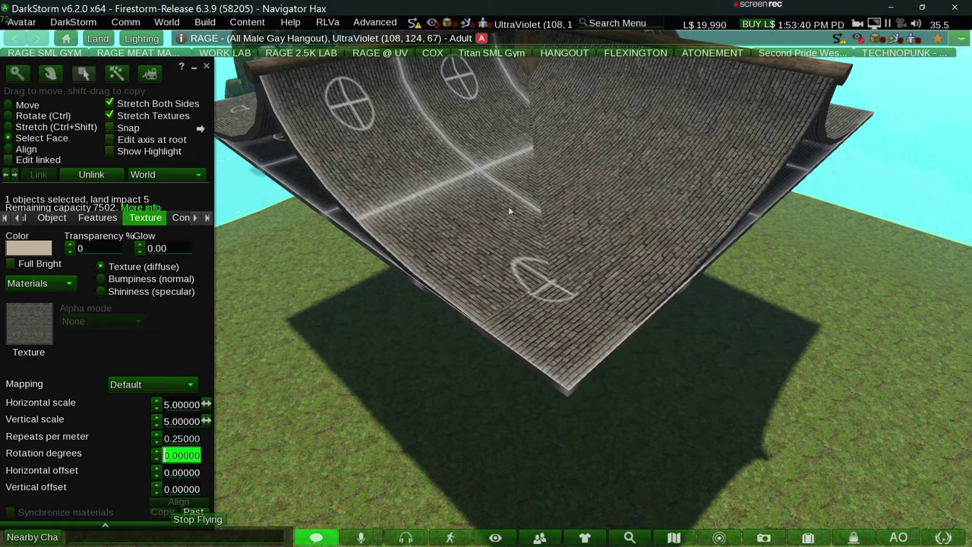
Rotate the slab's face texture to -45 degrees and orbit to inspect it.
click(501, 374)
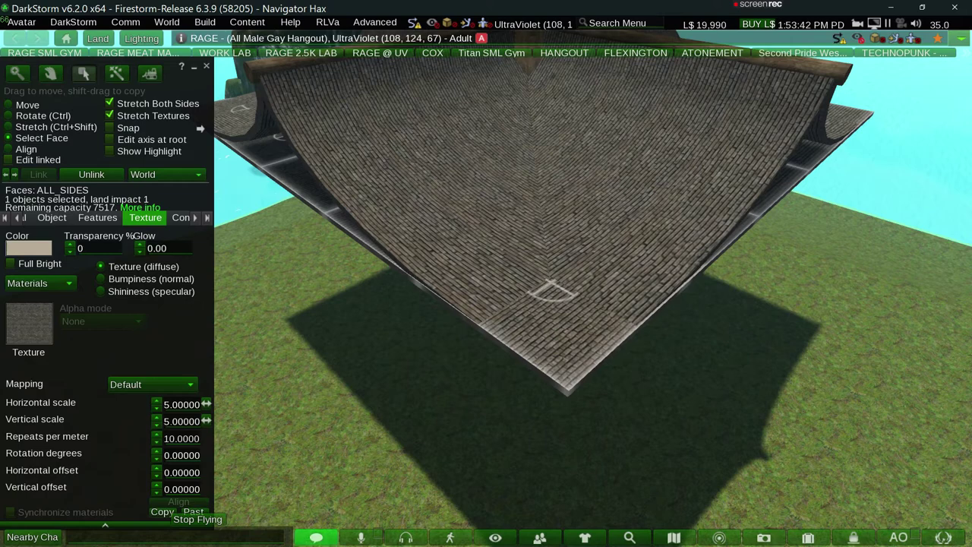
click(181, 455)
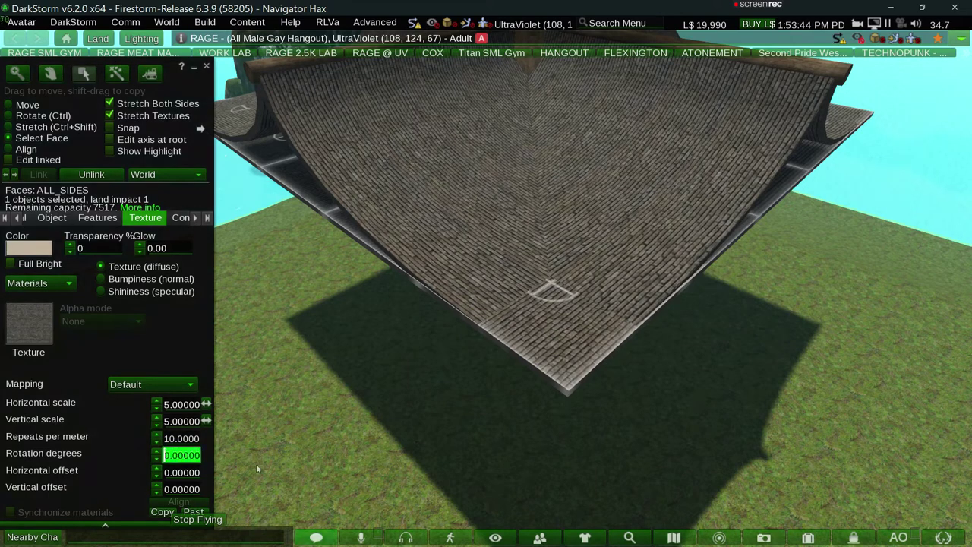
text(90)
key(Return)
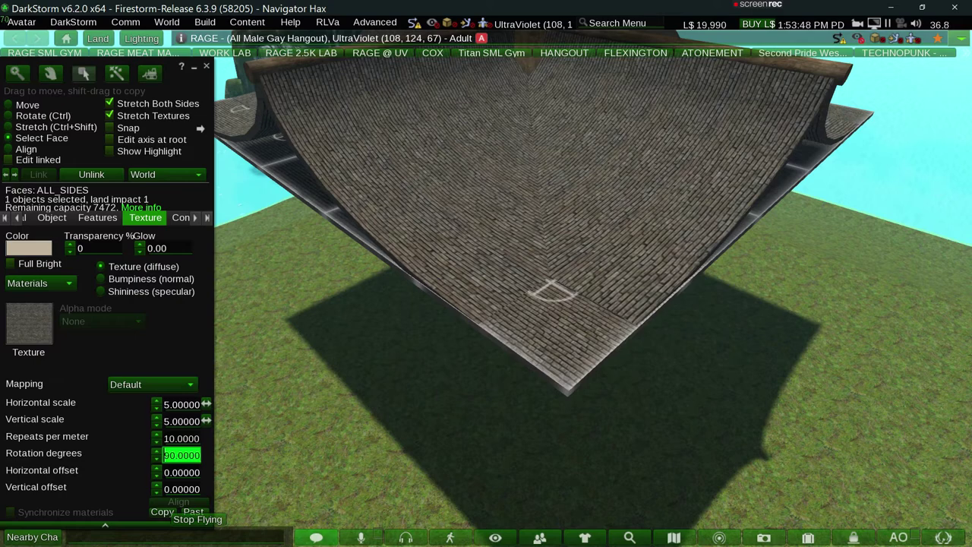
text(5)
key(Return)
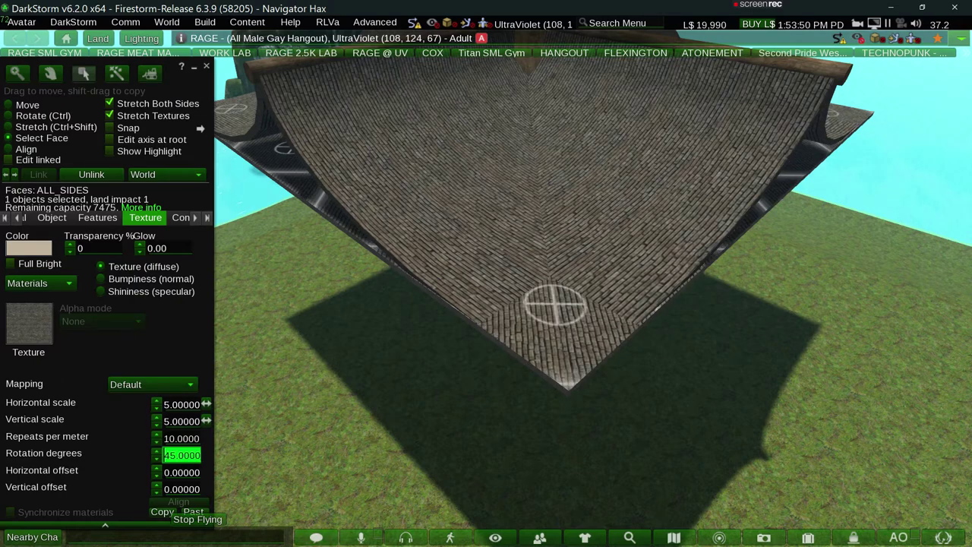
text(5)
key(Return)
key(alt)
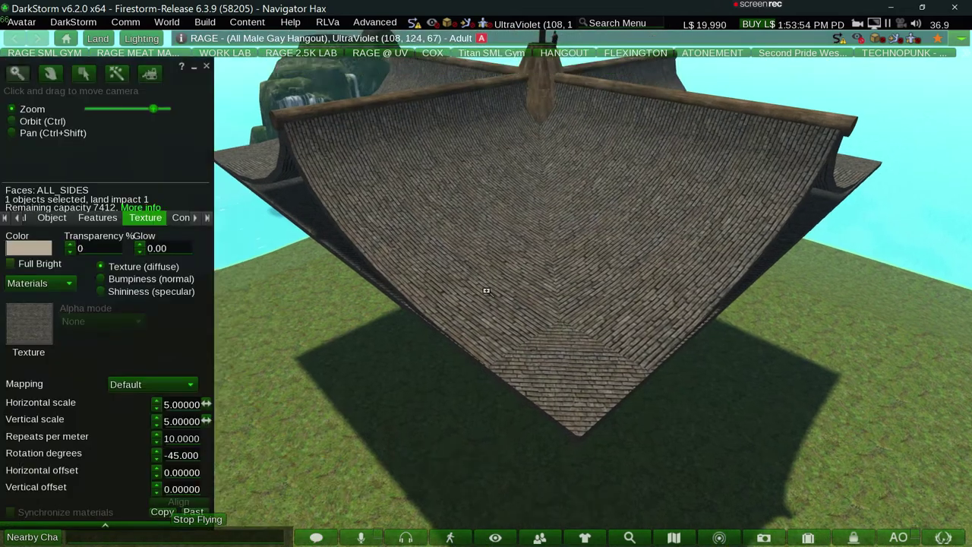
mouse_move(437, 218)
alt+mouse_down()
mouse_move(486, 290)
mouse_move(2, 111)
mouse_move(486, 290)
alt+mouse_up()
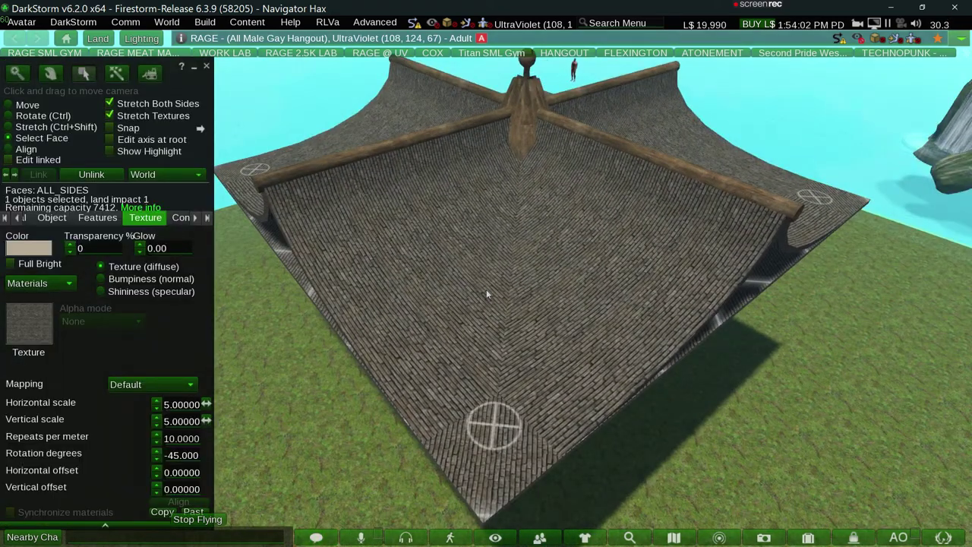
alt+drag(486, 290, 486, 289)
drag(506, 337, 487, 290)
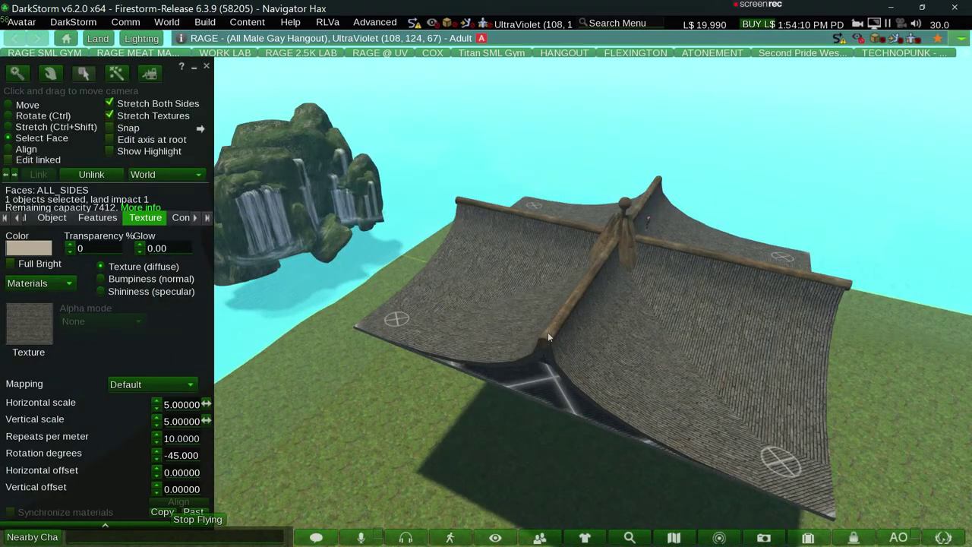
click(26, 105)
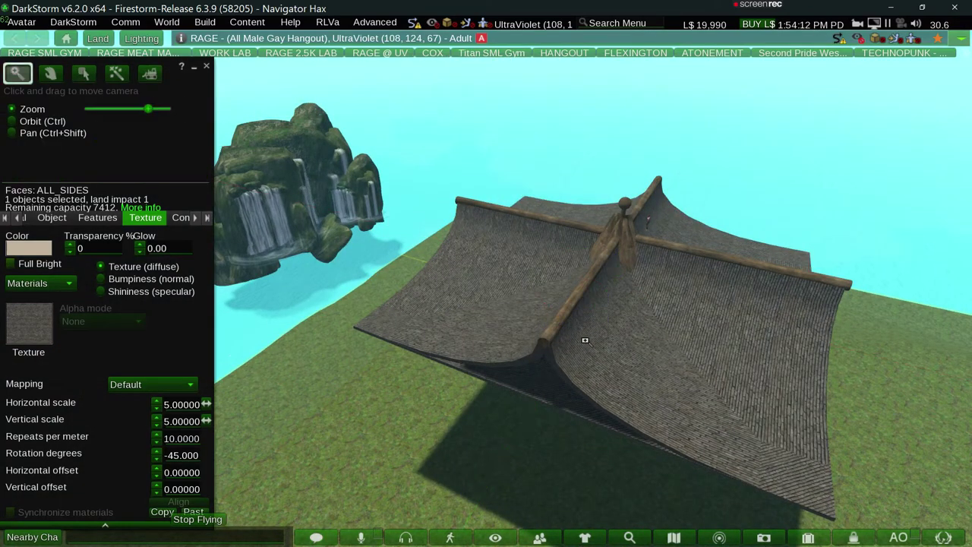
alt+drag(582, 340, 486, 289)
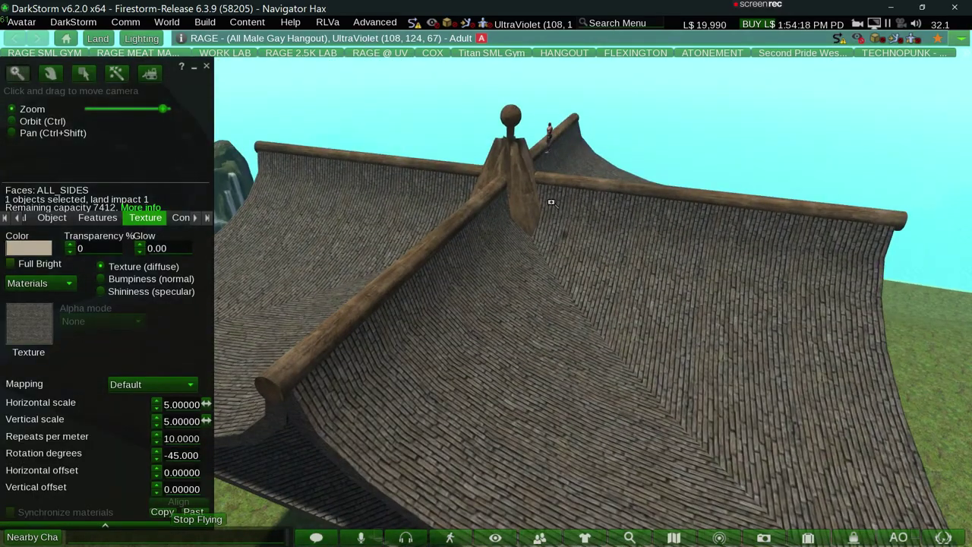
alt+drag(531, 189, 472, 303)
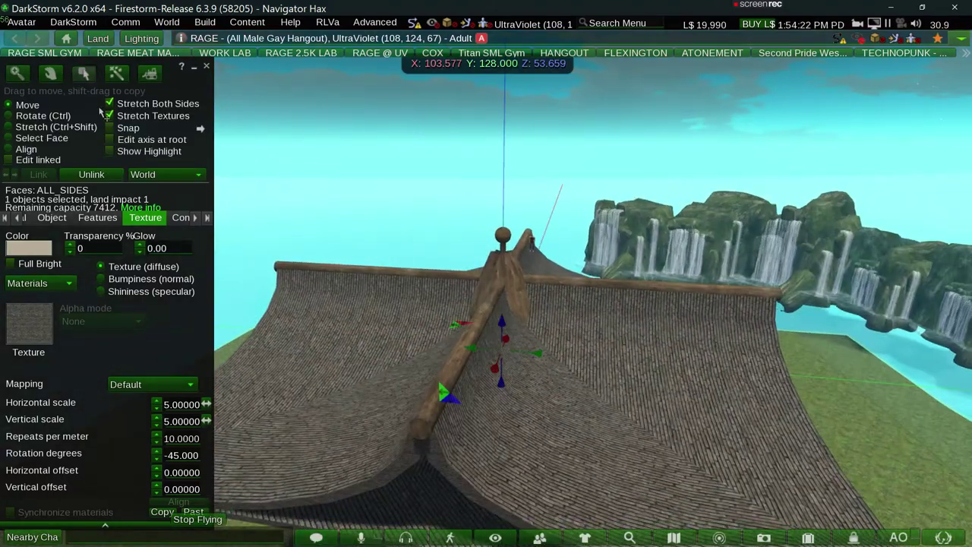
click(38, 160)
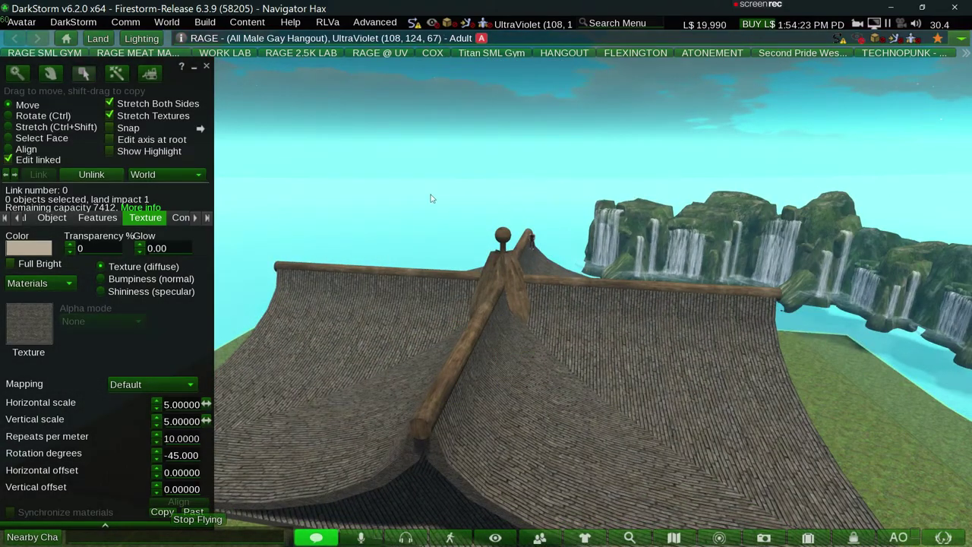
click(427, 397)
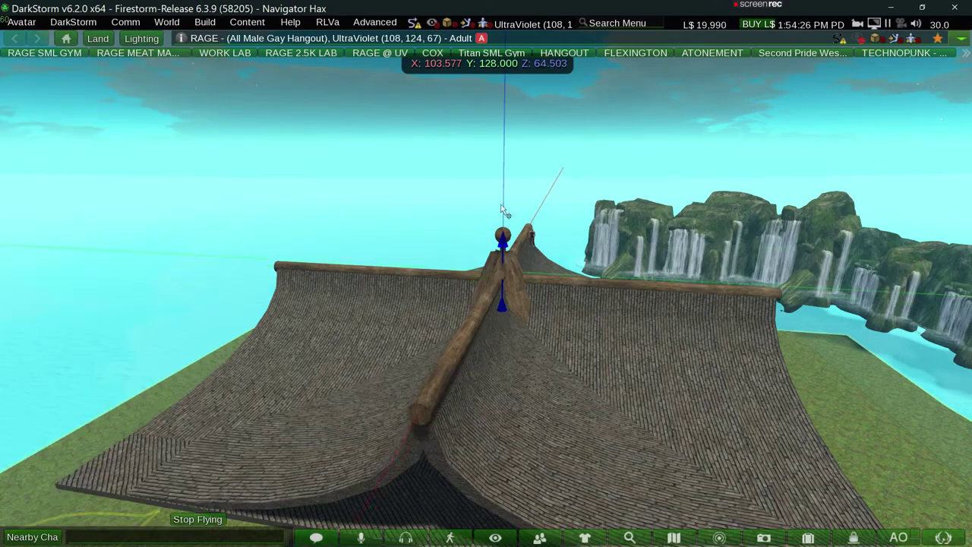
click(636, 287)
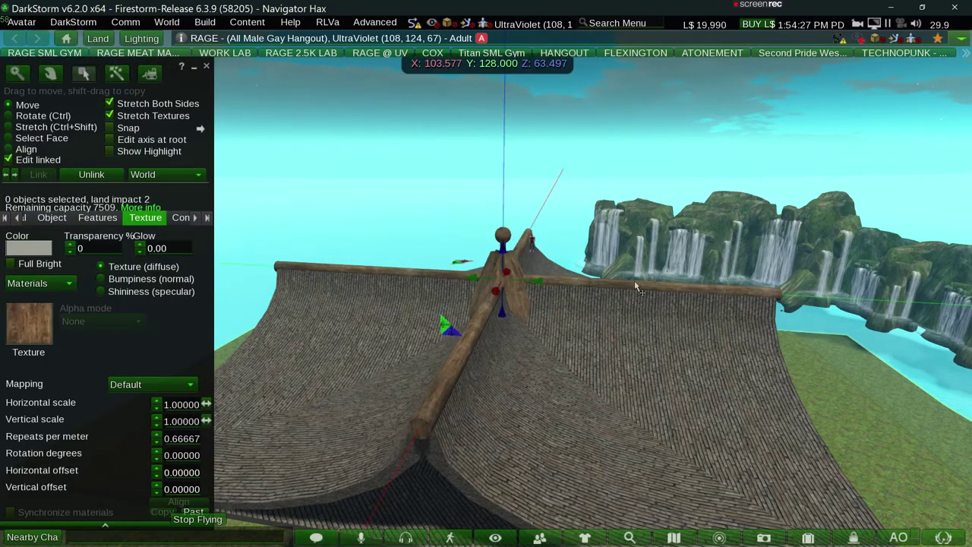
key(ctrl)
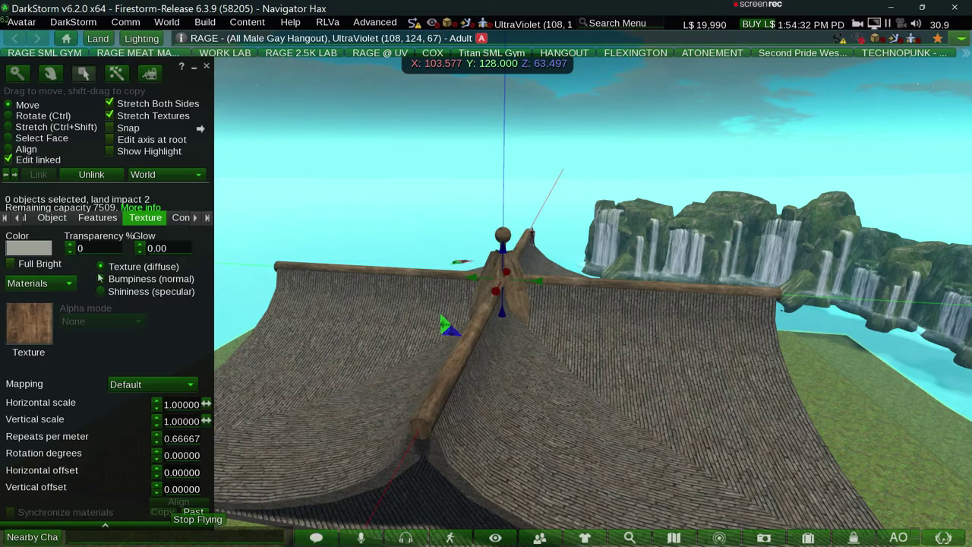
Select the ridge log, then undo a trial move onto the upper pair.
click(679, 317)
click(537, 275)
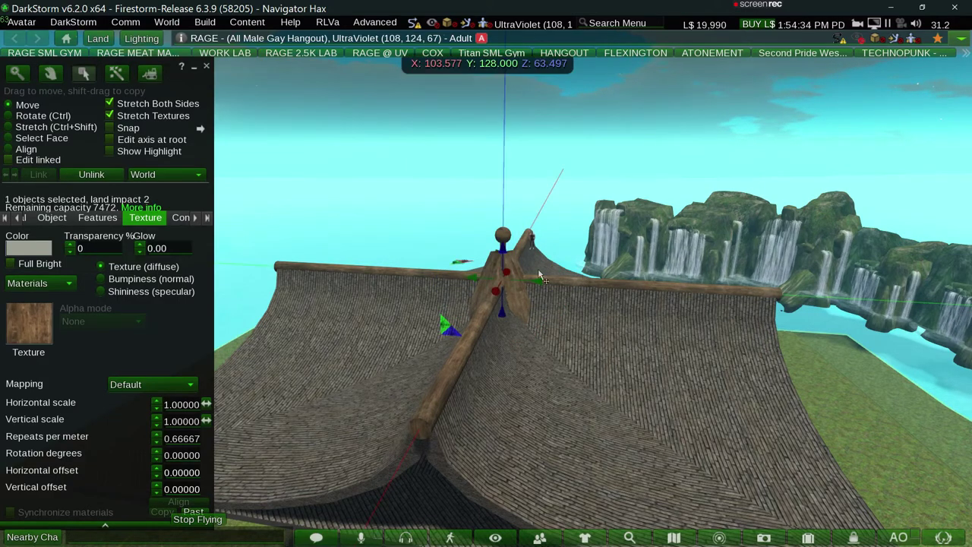
key(ctrl)
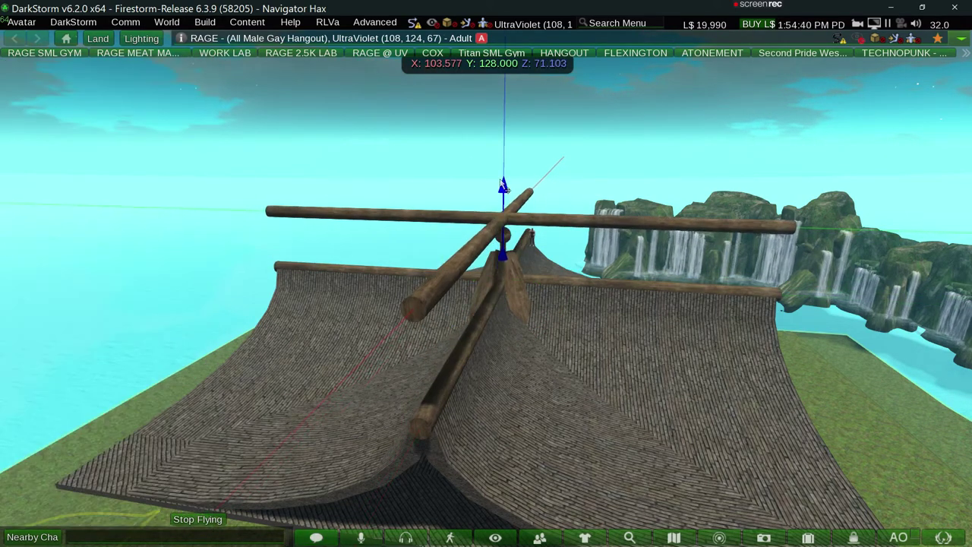
key(Escape)
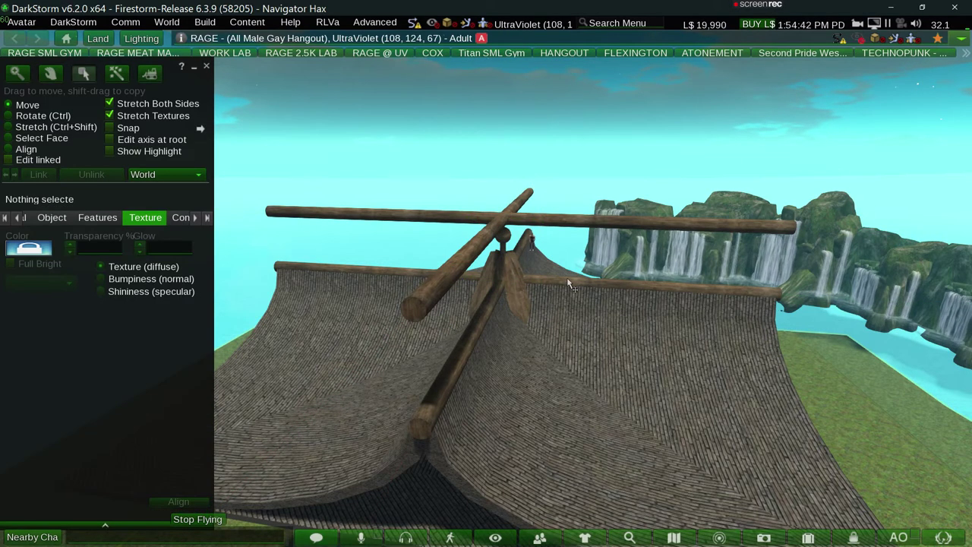
drag(570, 285, 511, 209)
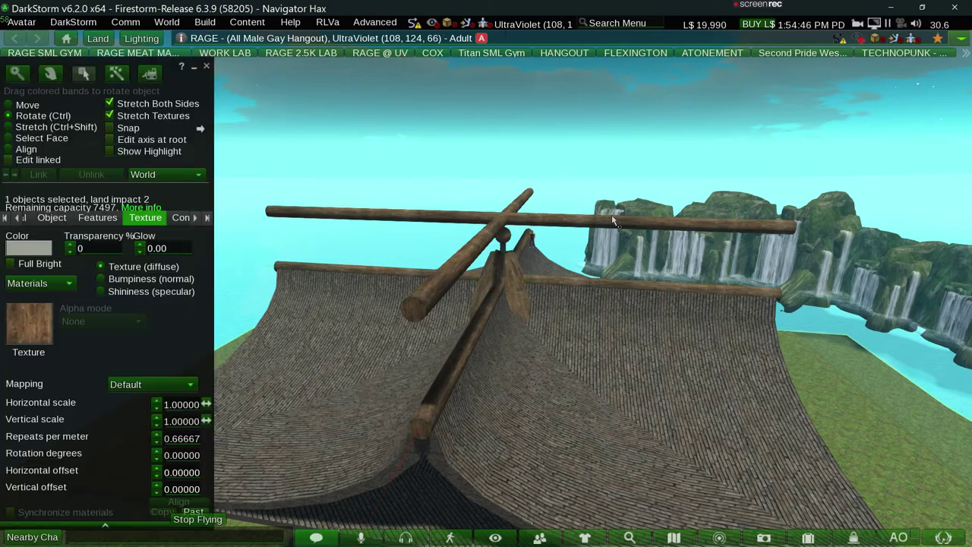
key(ctrl+z)
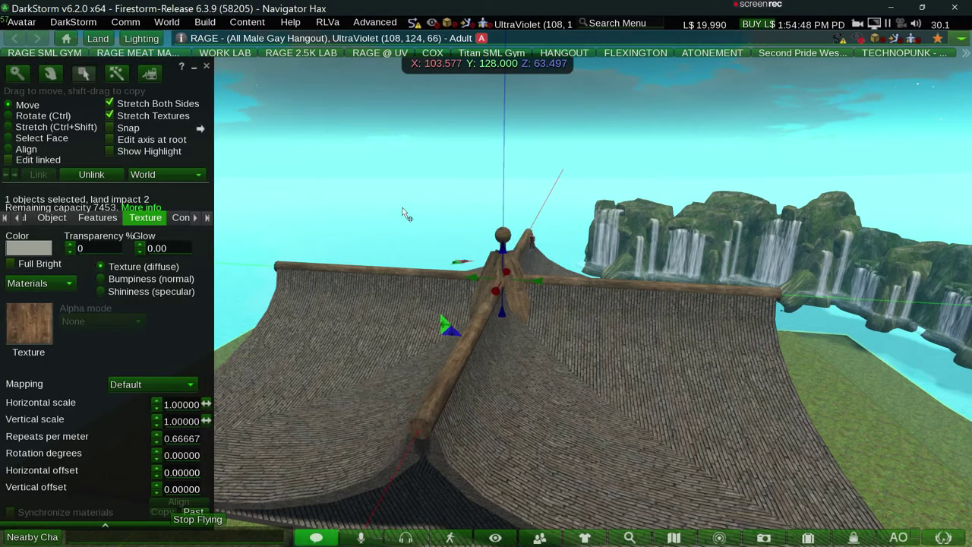
Copy the ridge log, shorten the copy, and lower it onto the cross ridge.
shift+drag(503, 250, 501, 221)
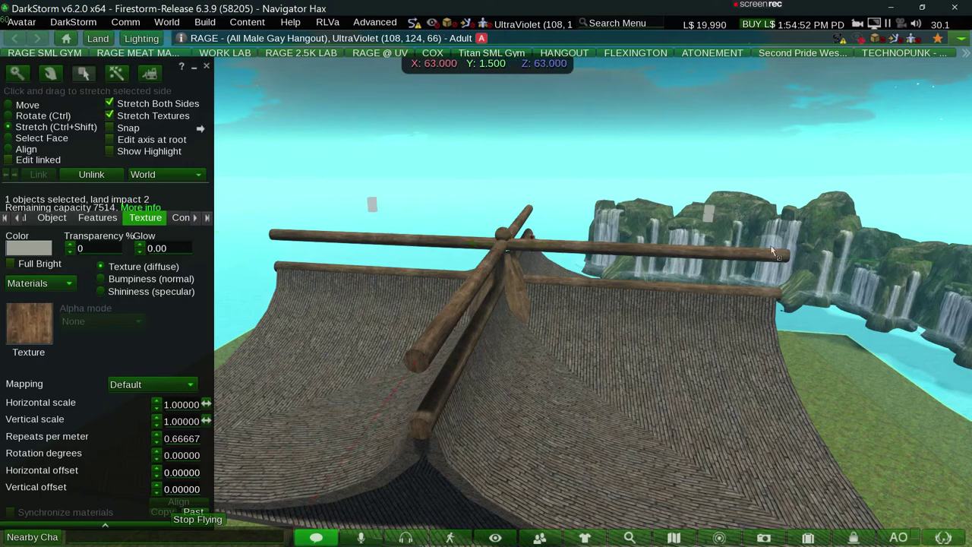
drag(375, 201, 385, 206)
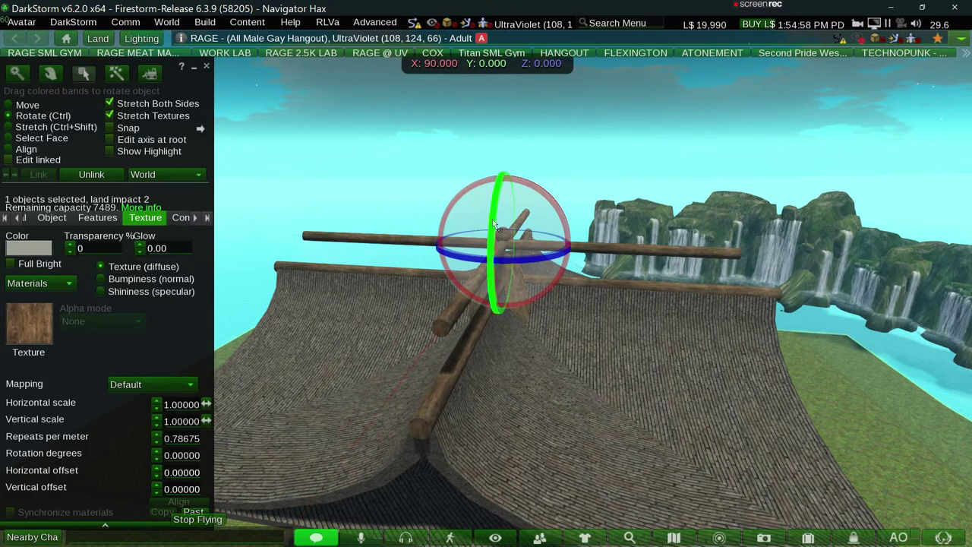
drag(505, 220, 498, 253)
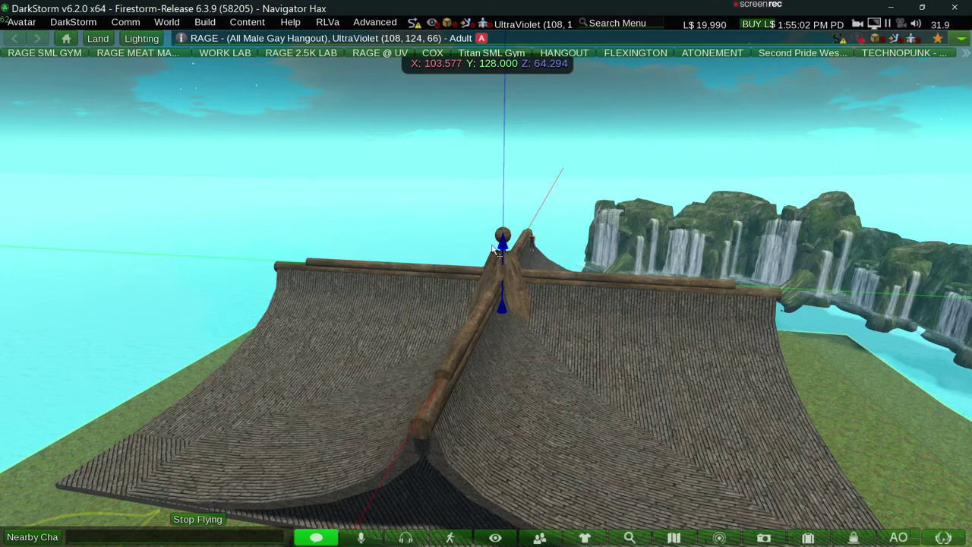
drag(497, 253, 498, 253)
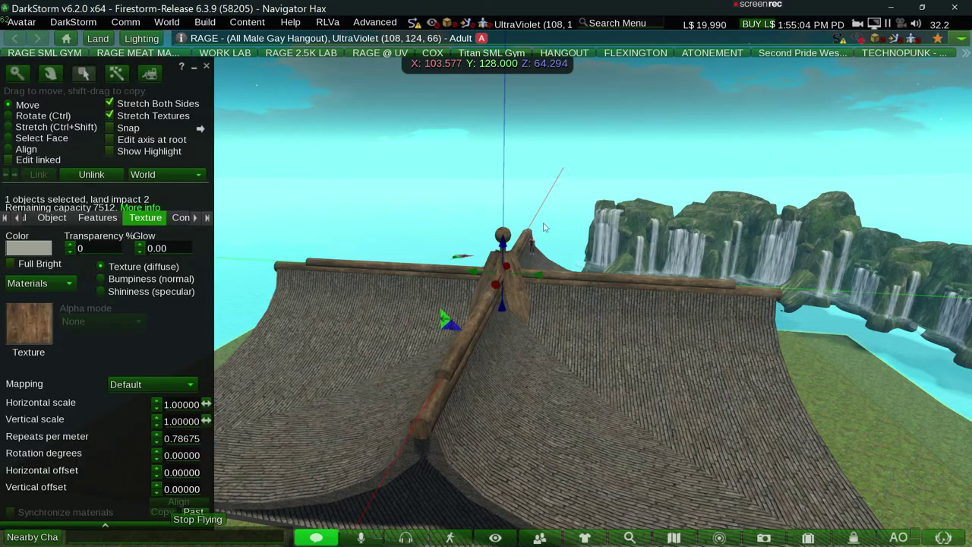
Make the new log thinner and shorter than the one beneath it.
key(ctrl+shift)
drag(908, 428, 833, 393)
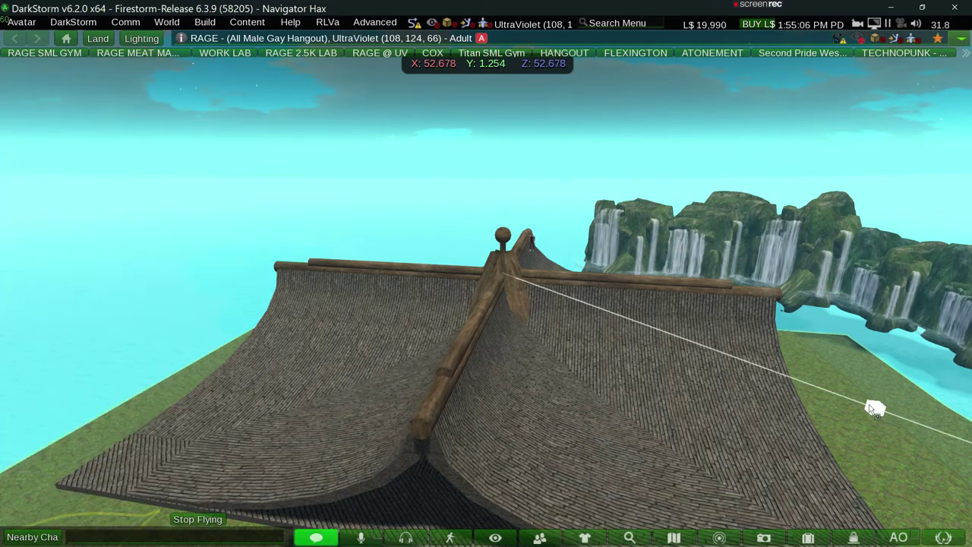
drag(804, 389, 750, 392)
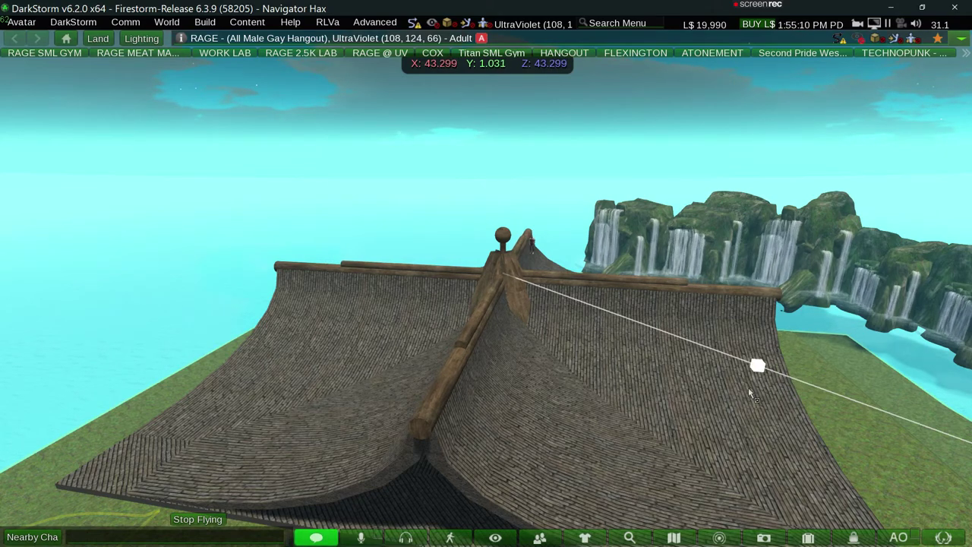
key(ctrl+3)
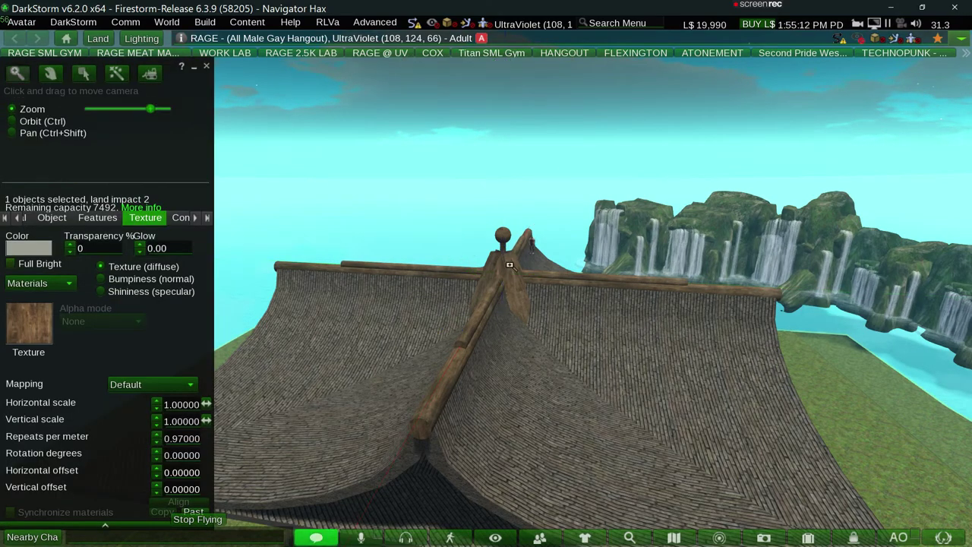
Shift-drag a copy of the ridge log upward, shrink it, and seat it near Z 65.
alt+drag(465, 303, 467, 308)
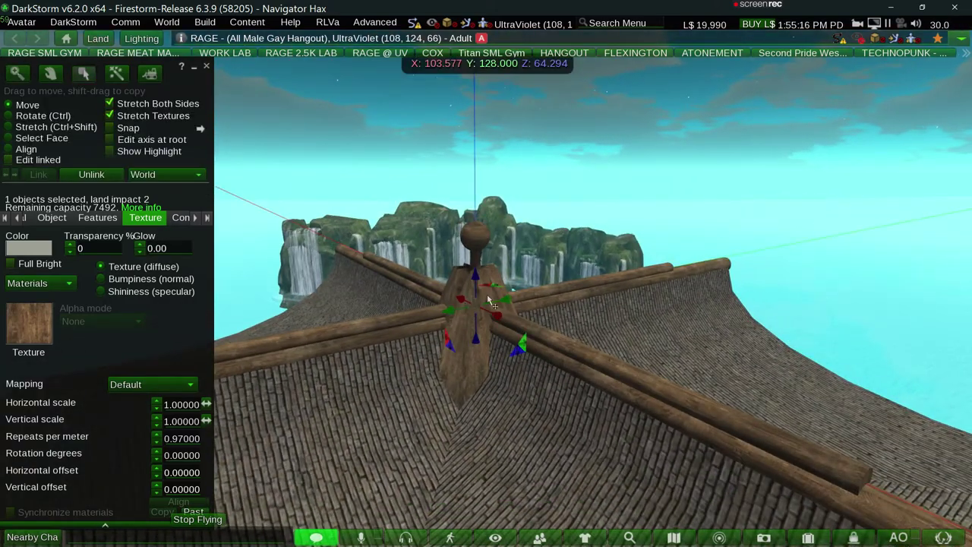
drag(475, 287, 476, 265)
drag(525, 228, 516, 240)
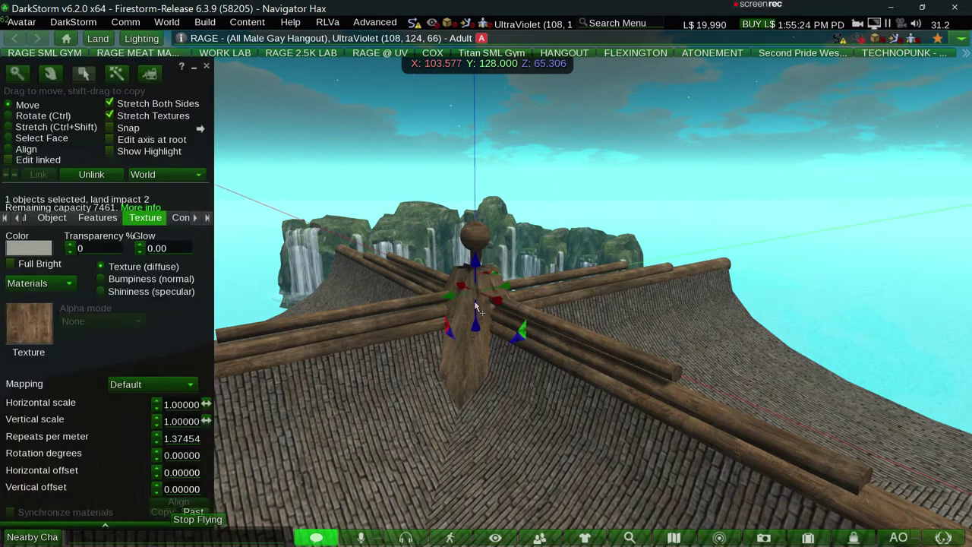
drag(475, 319, 373, 331)
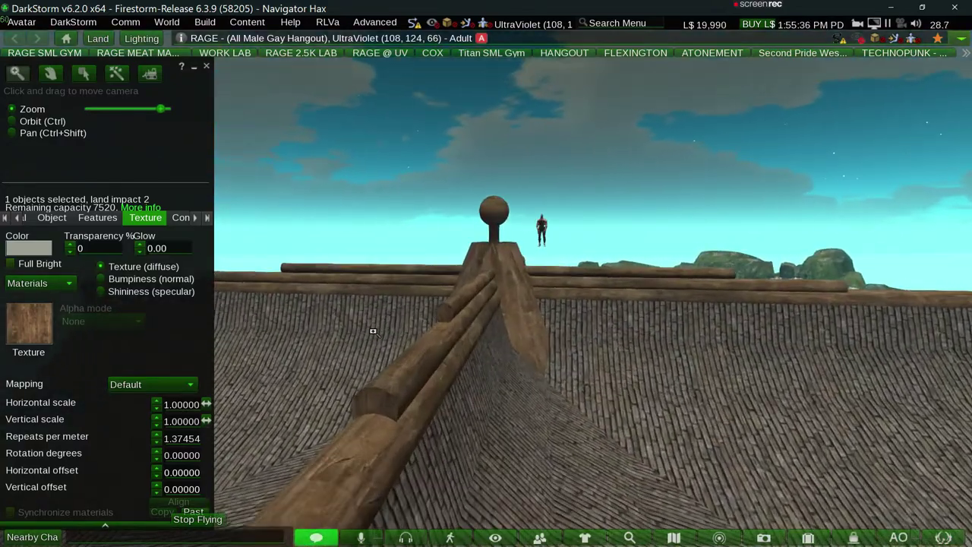
alt+drag(373, 331, 375, 337)
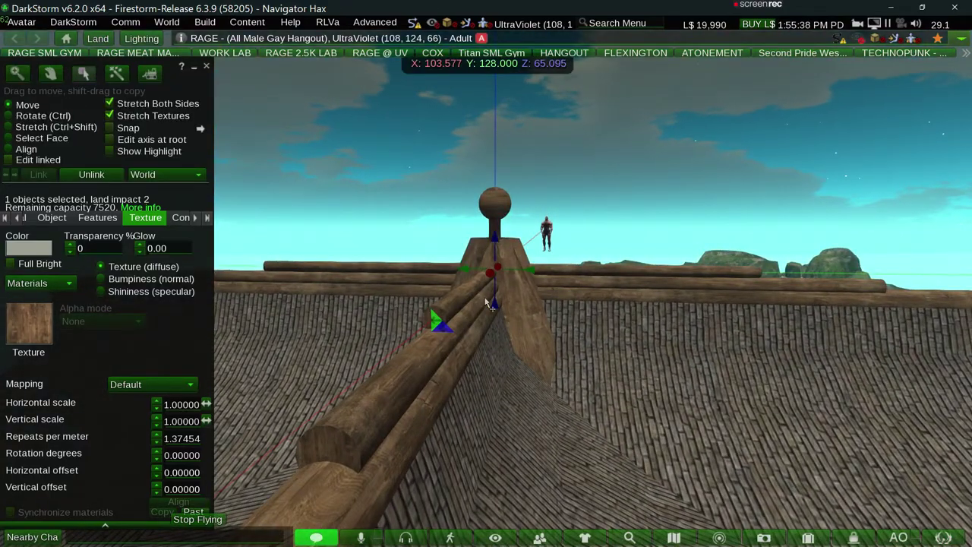
Nudge the top log slightly down and orbit around the roof ridge.
key(ctrl+b)
drag(494, 302, 494, 304)
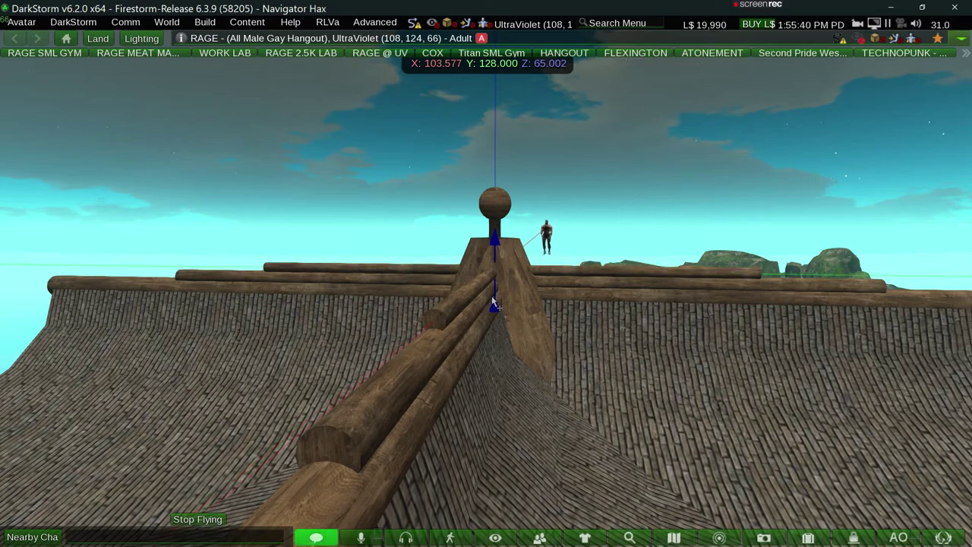
key(ctrl+b)
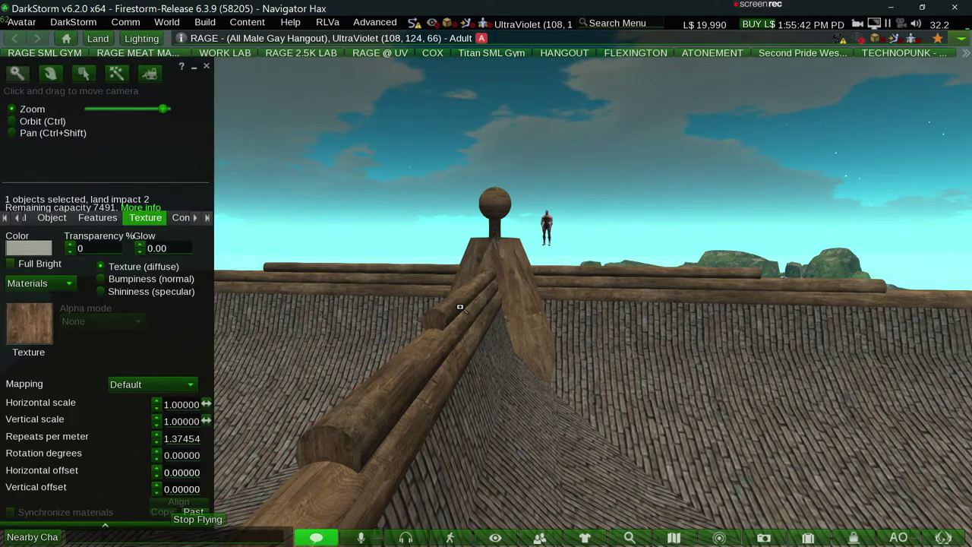
alt+drag(494, 304, 369, 341)
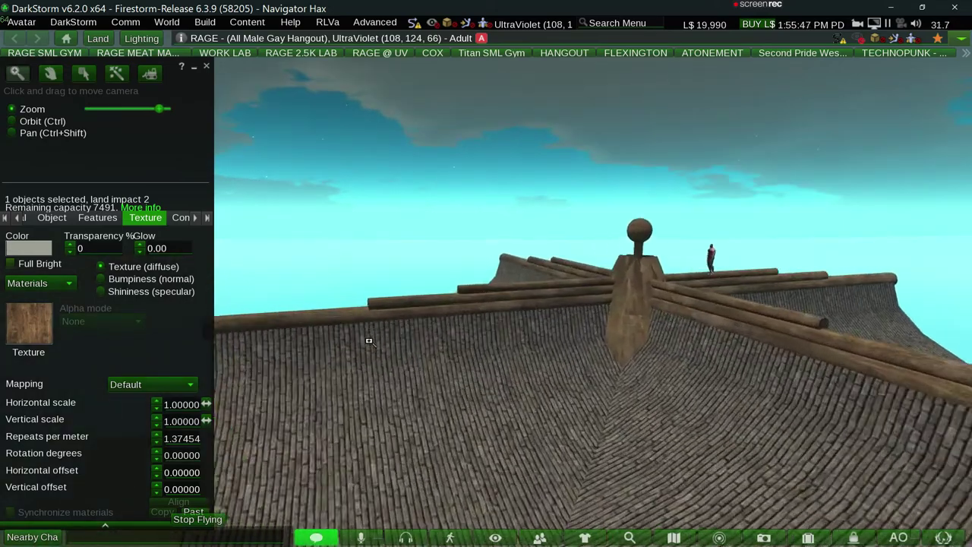
ctrl+alt+drag(369, 340, 369, 340)
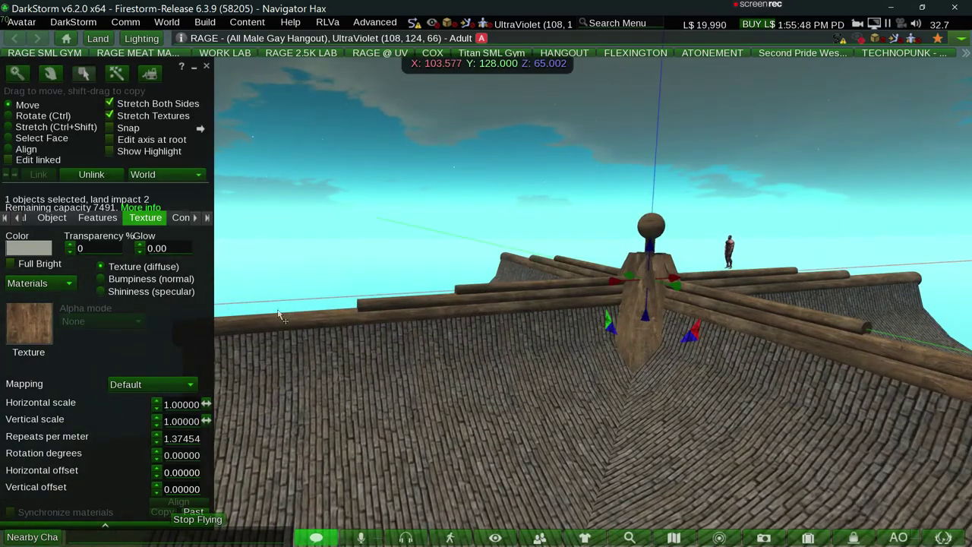
Enable Edit linked and select one ridge log to show its size values.
click(45, 161)
click(259, 323)
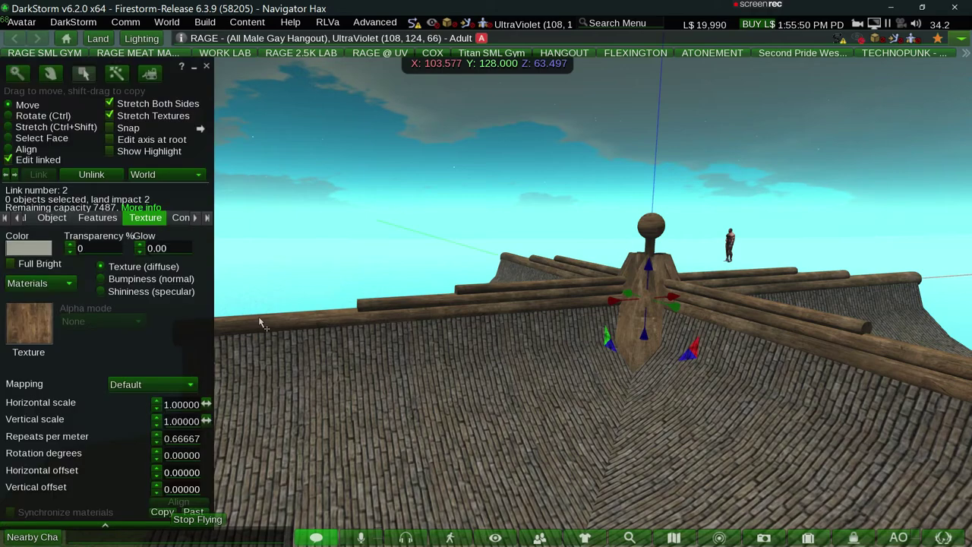
click(47, 218)
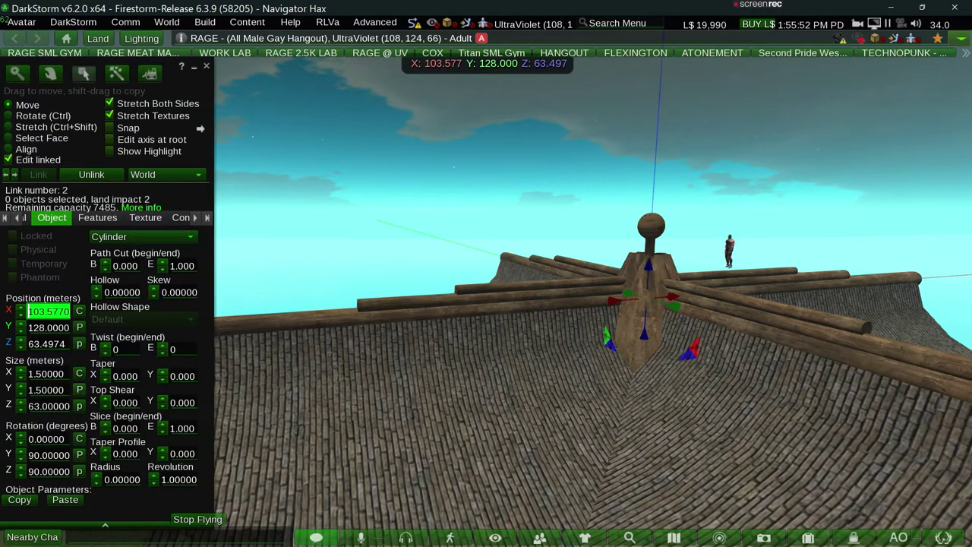
key(Tab)
key(Tab)
key(Tab)
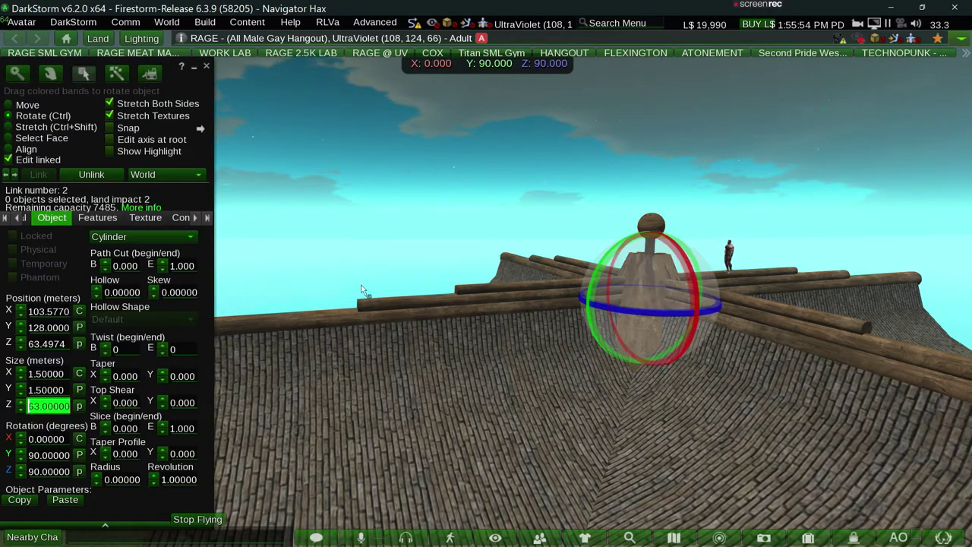
key(ctrl+z)
click(50, 406)
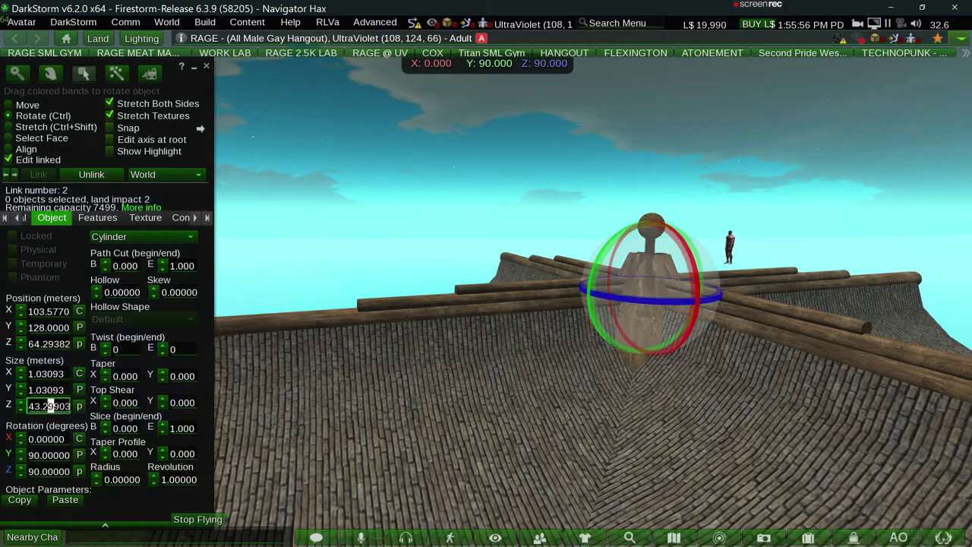
Undo the log's resizes with repeated Ctrl+Z until Size Z reads 63 m.
key(ctrl+a)
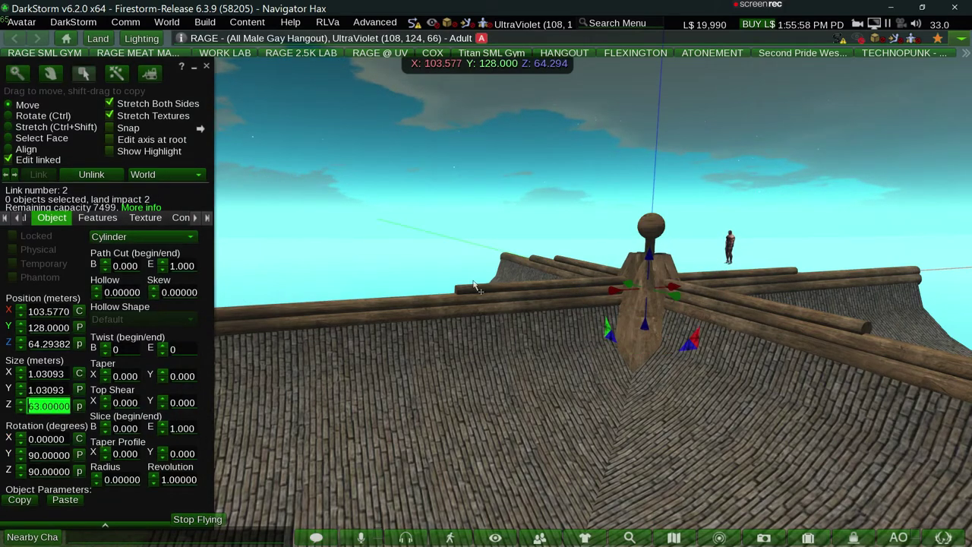
key(ctrl+z)
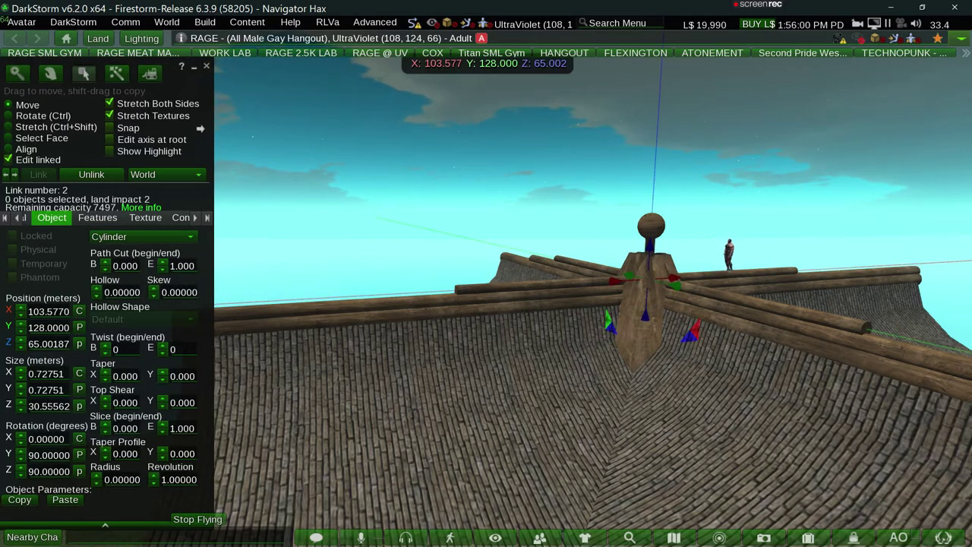
key(ctrl+z)
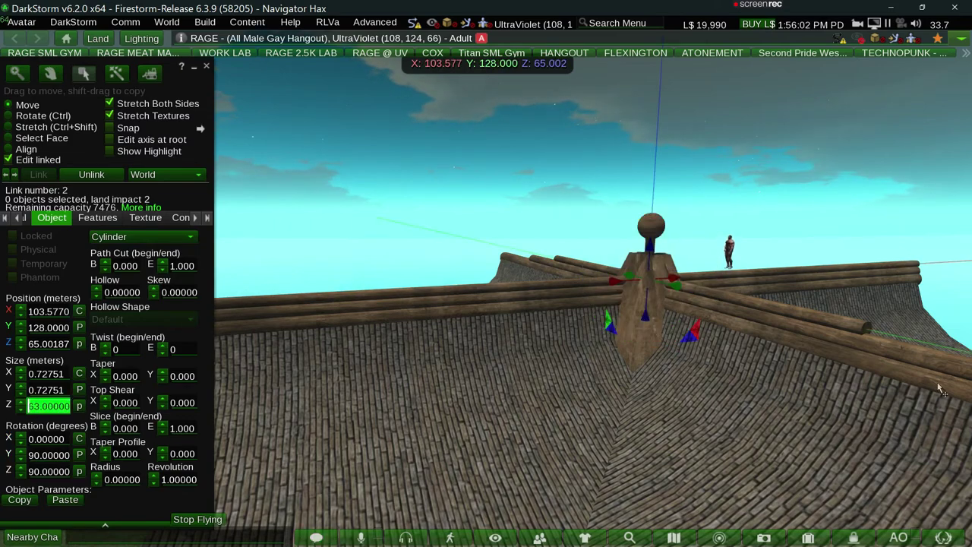
key(ctrl+z)
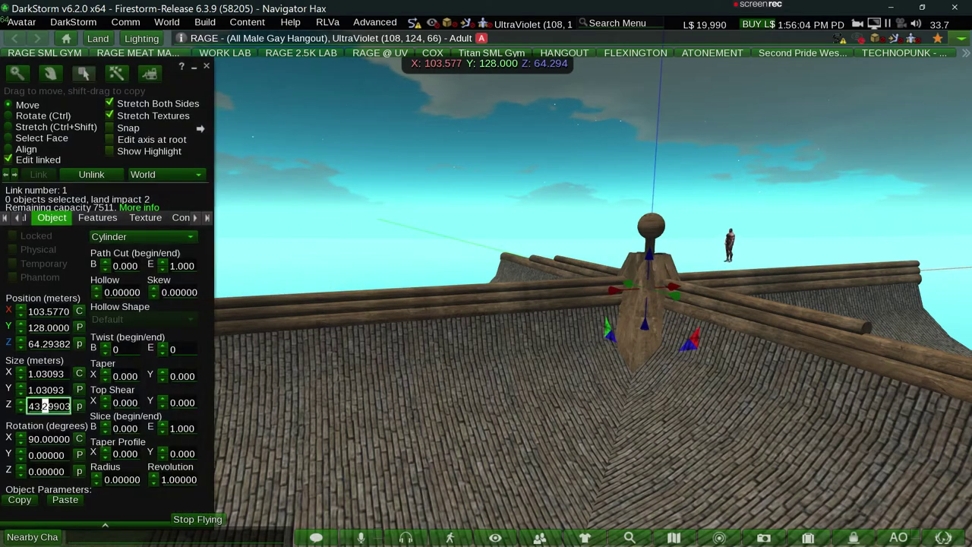
key(ctrl+z)
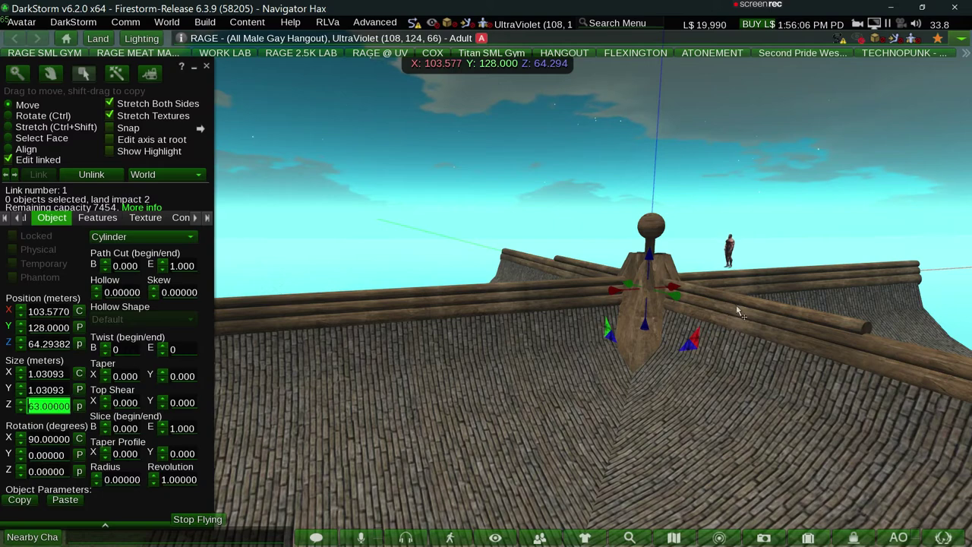
key(ctrl+z)
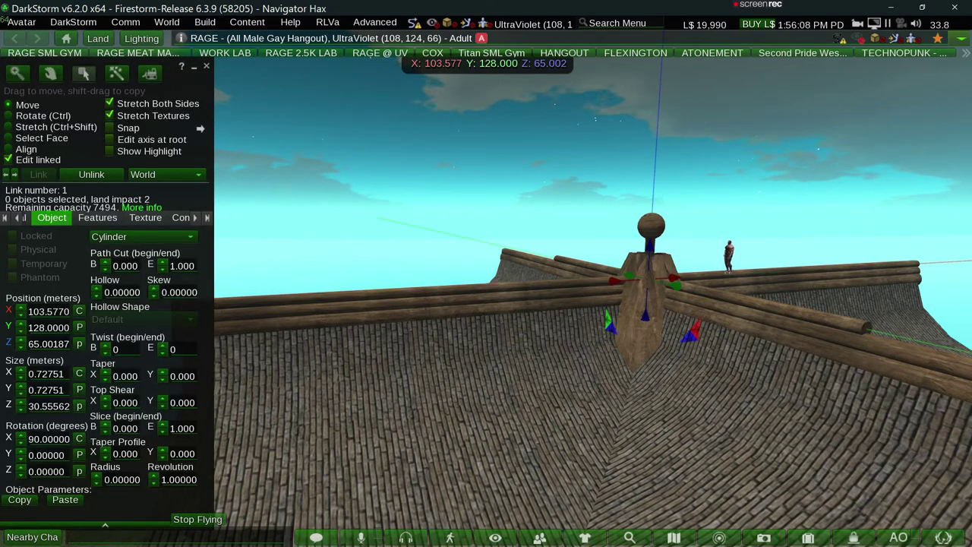
key(ctrl+z)
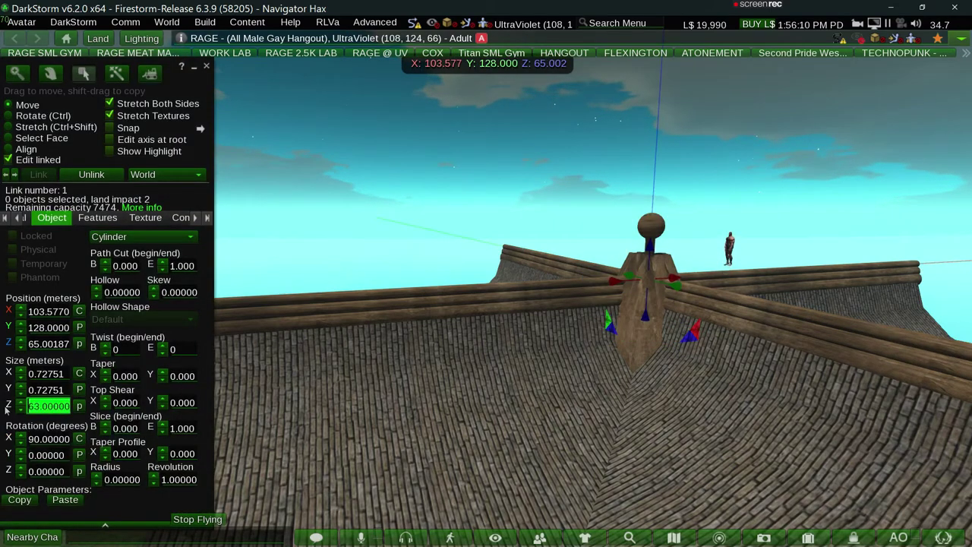
alt+drag(485, 335, 489, 342)
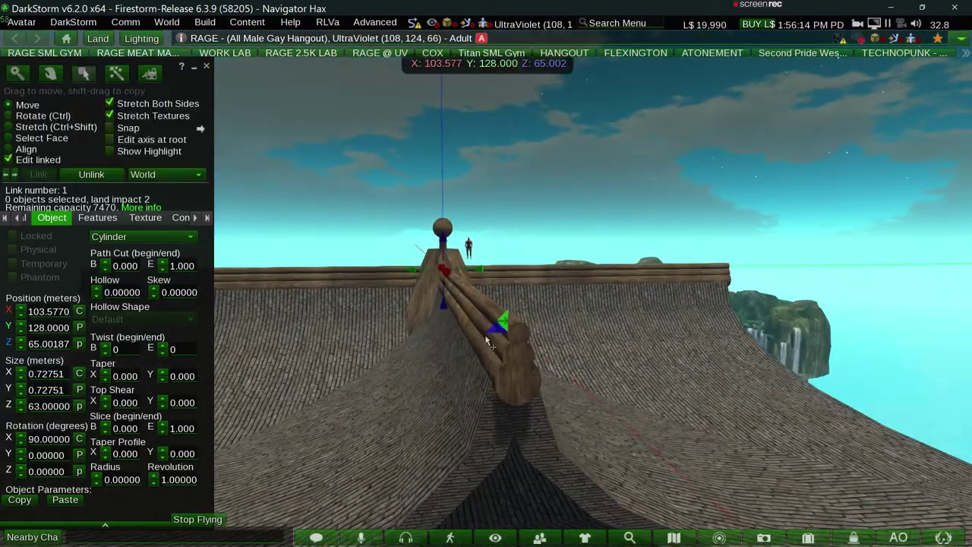
Turn off Edit linked, select a ridge log, and drag it slightly down to about Z 64.94.
alt+drag(501, 341, 291, 243)
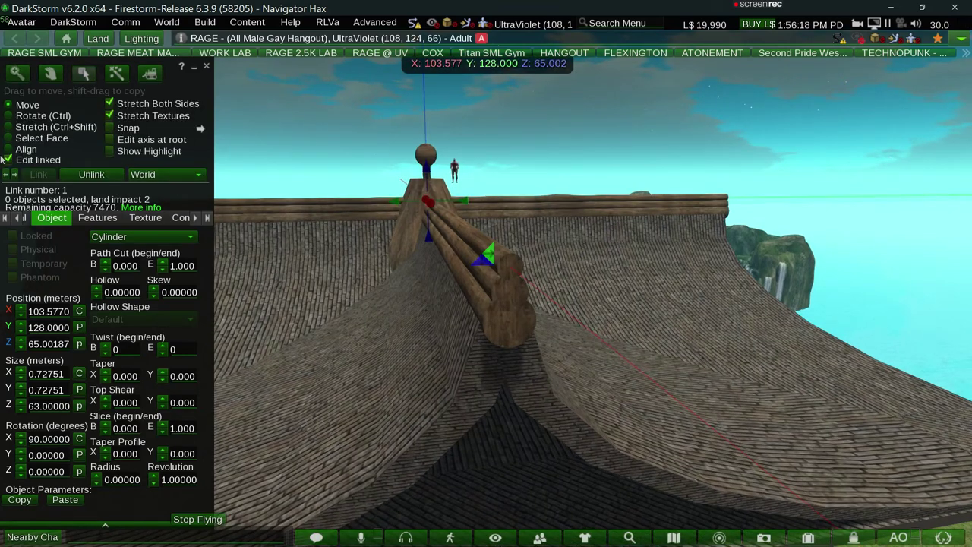
click(8, 159)
click(480, 234)
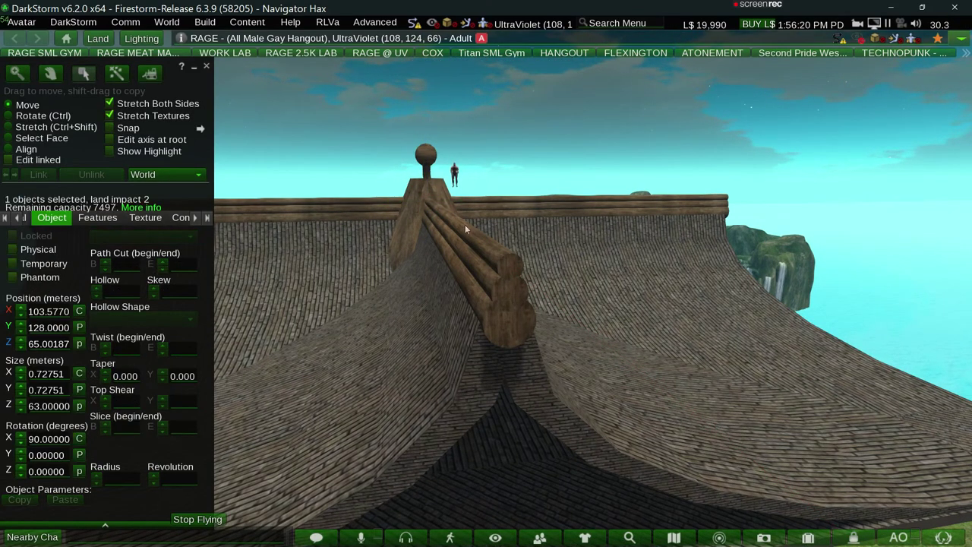
key(ctrl+b)
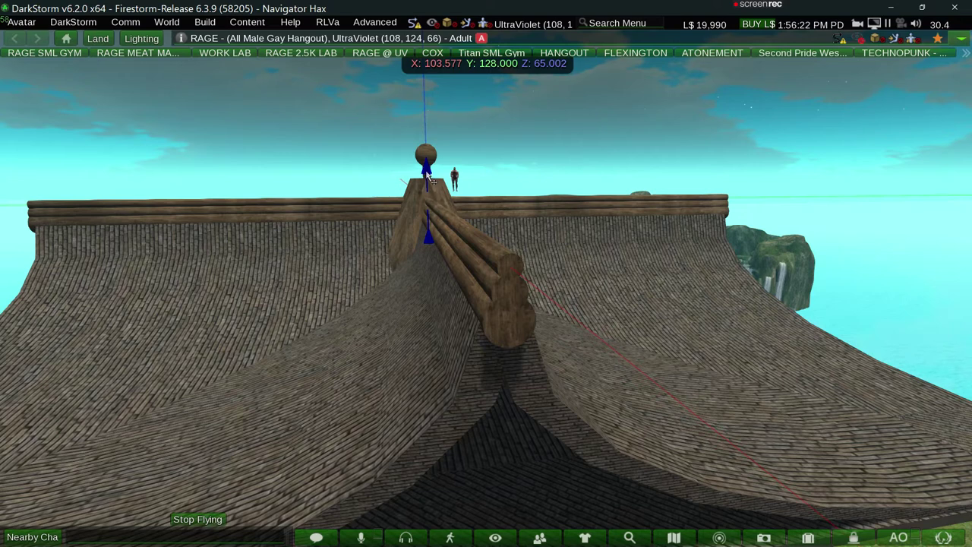
drag(430, 176, 436, 181)
alt+drag(476, 266, 461, 299)
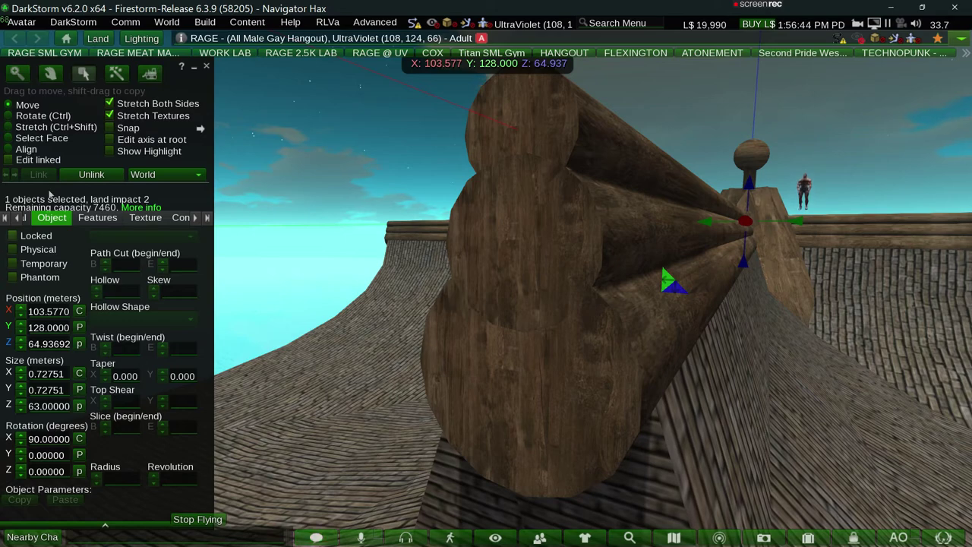
With Edit linked on, shorten one stacked ridge log to 62.97 m.
click(45, 157)
click(553, 232)
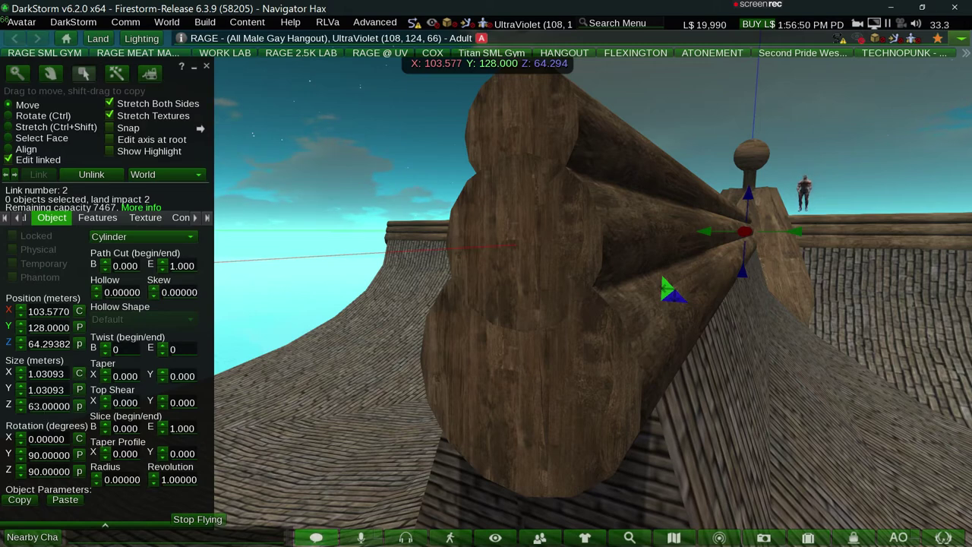
click(49, 406)
text(9)
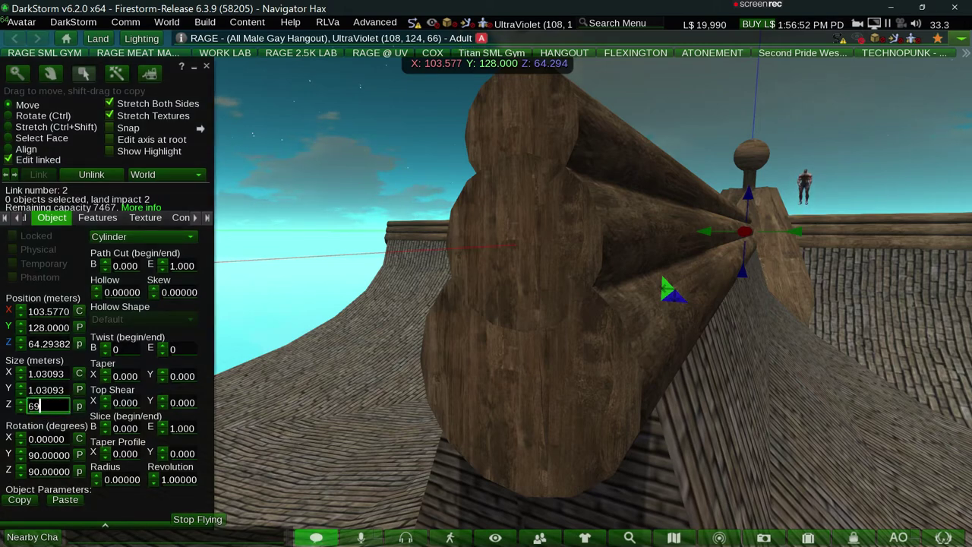
text(.75)
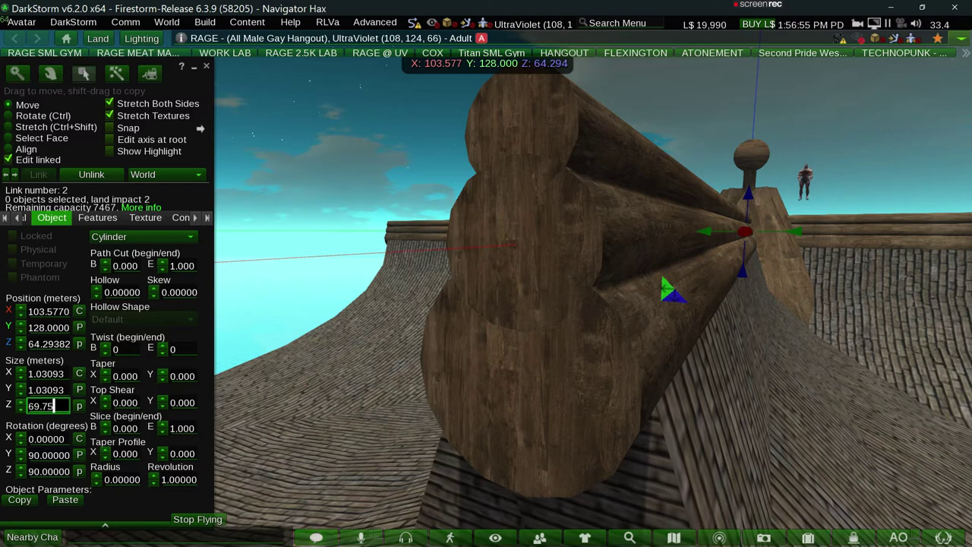
key(Return)
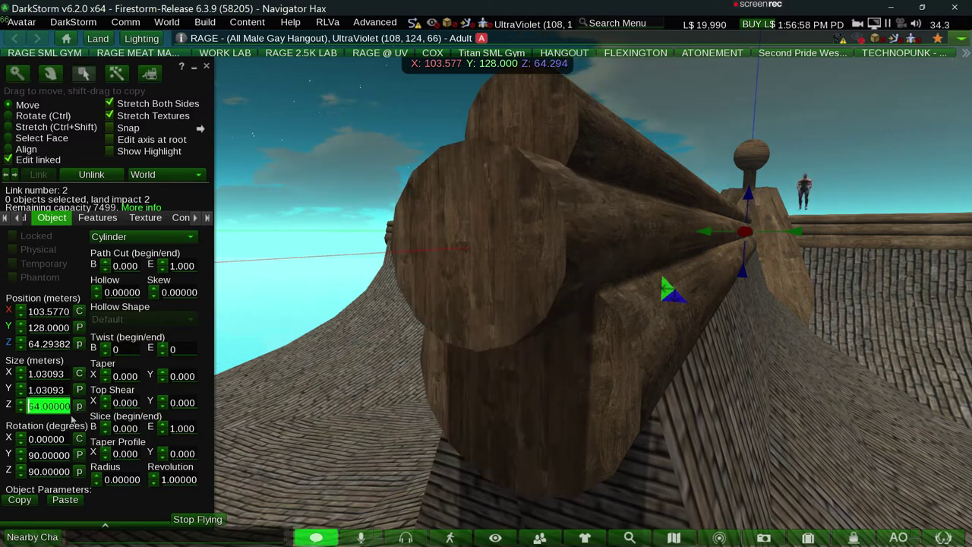
text(3)
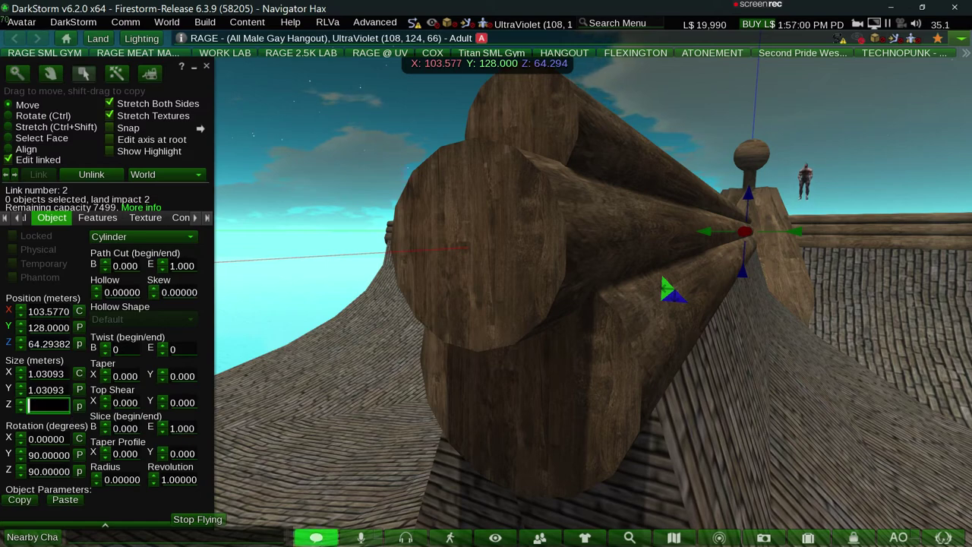
text(6)
text(2.97)
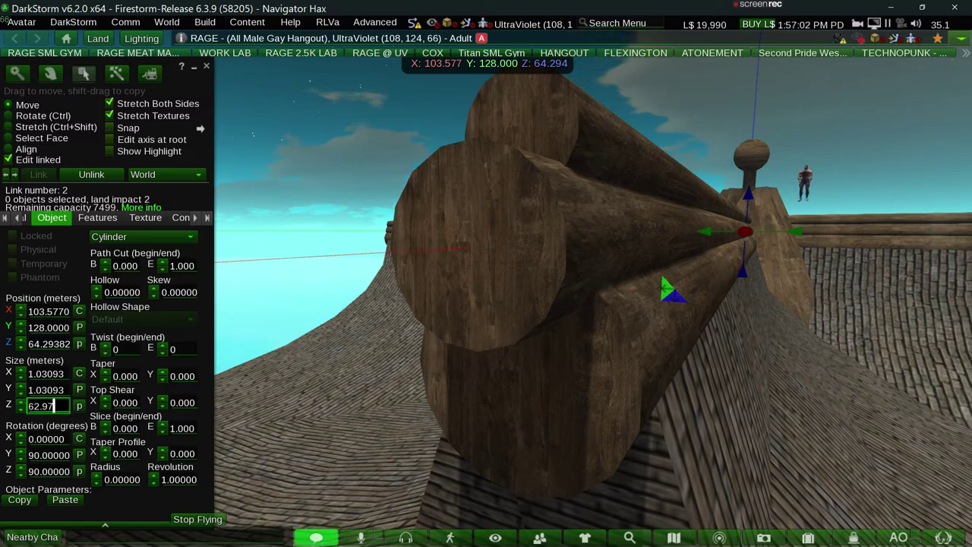
key(Return)
key(alt)
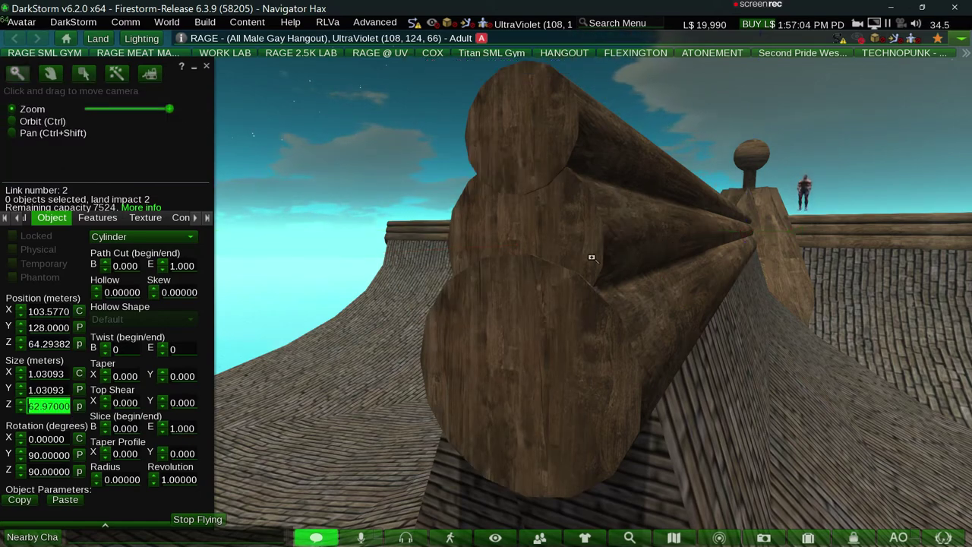
alt+drag(584, 257, 479, 313)
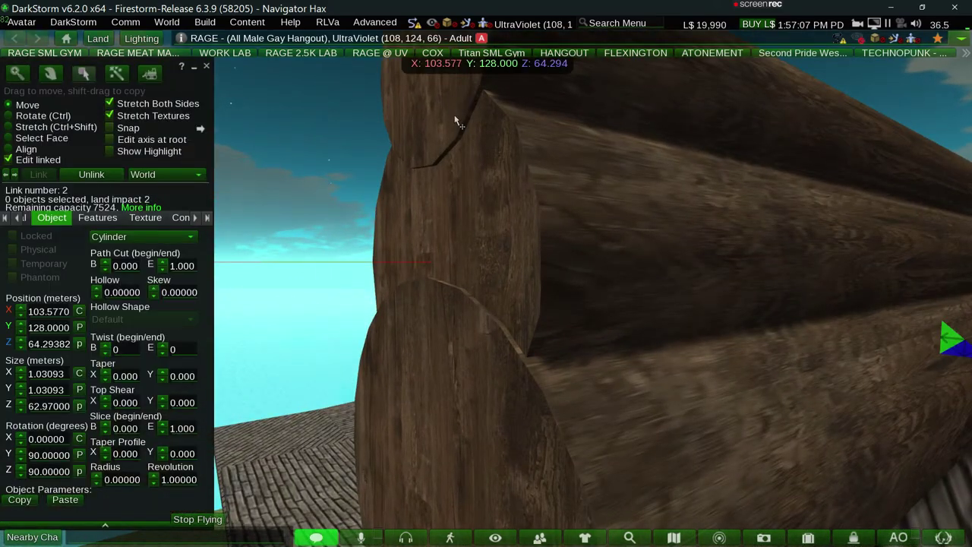
Select the thin top log and trim its length to 62.95 m.
click(440, 213)
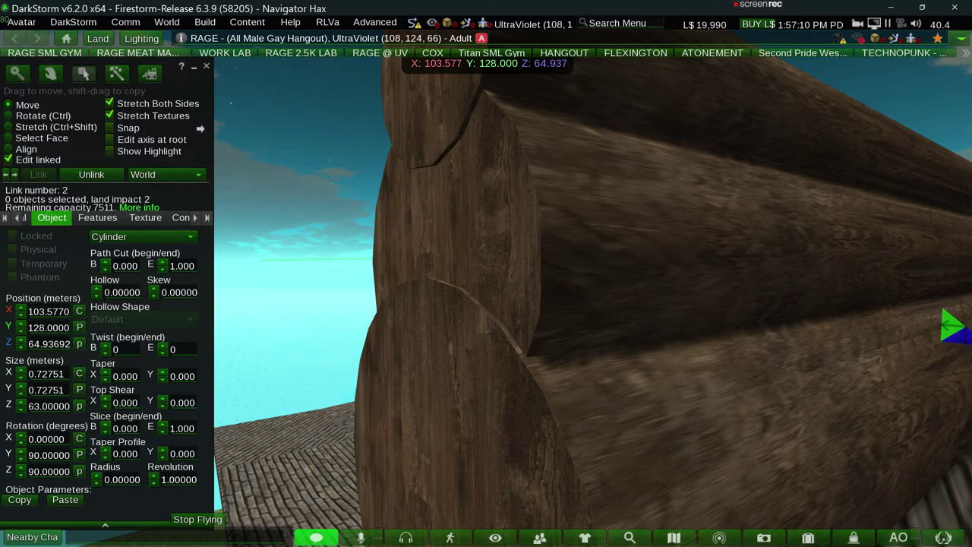
click(40, 405)
key(ctrl+a)
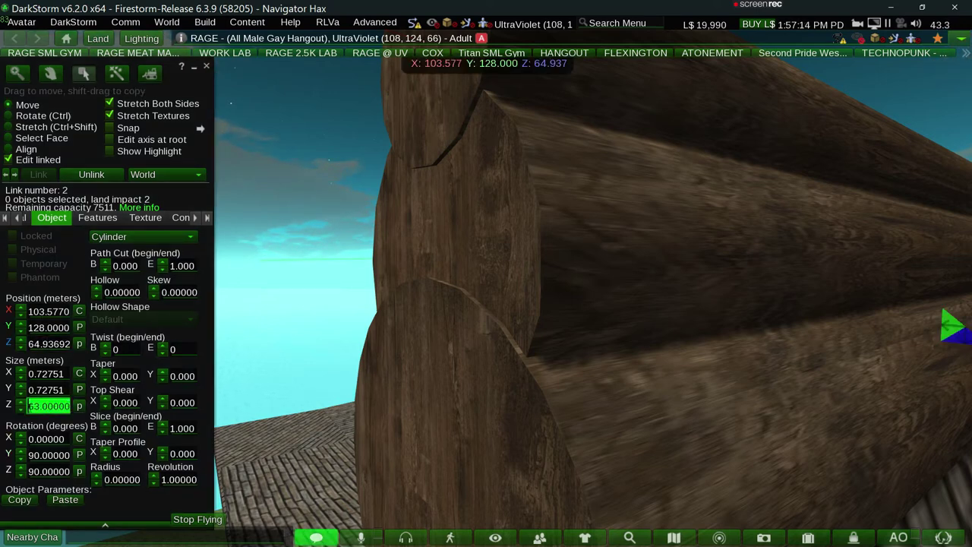
text(62.)
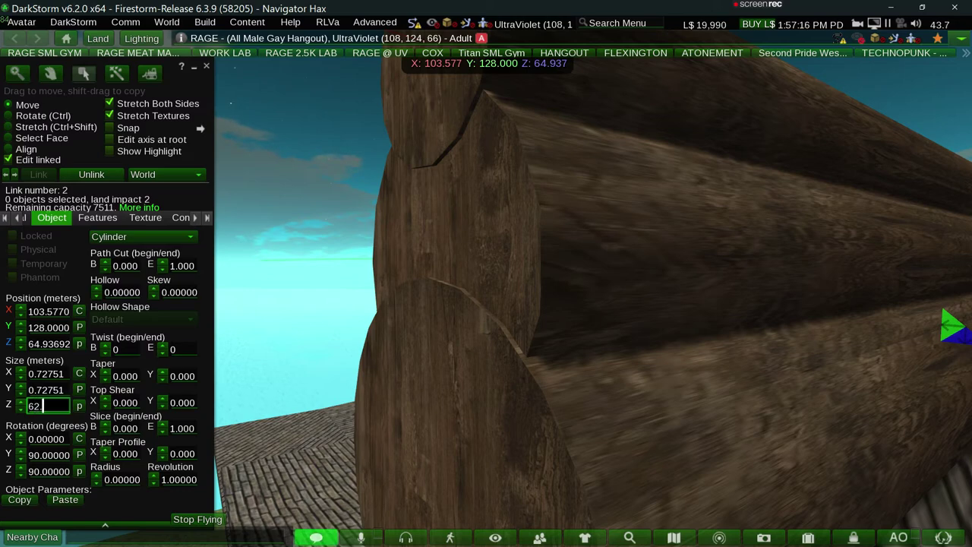
text(5)
key(Return)
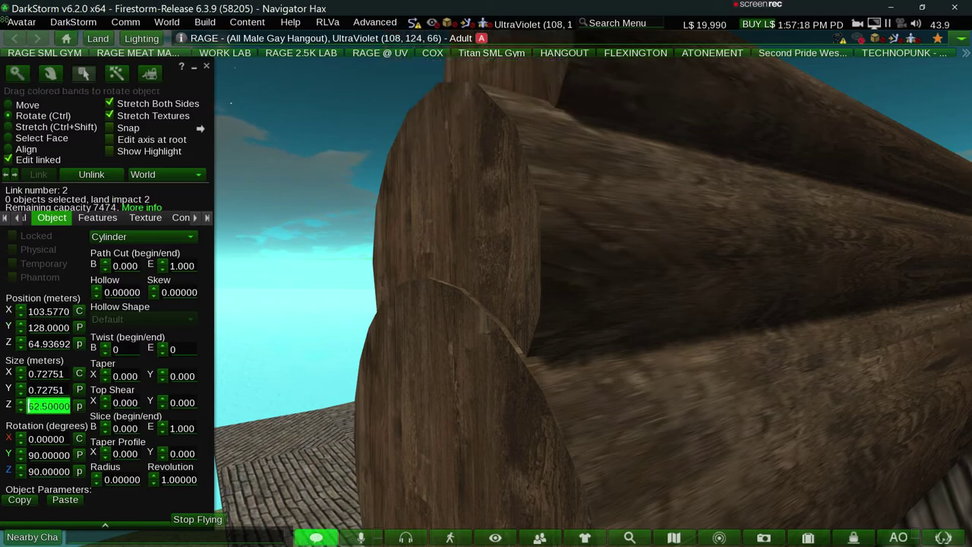
click(586, 322)
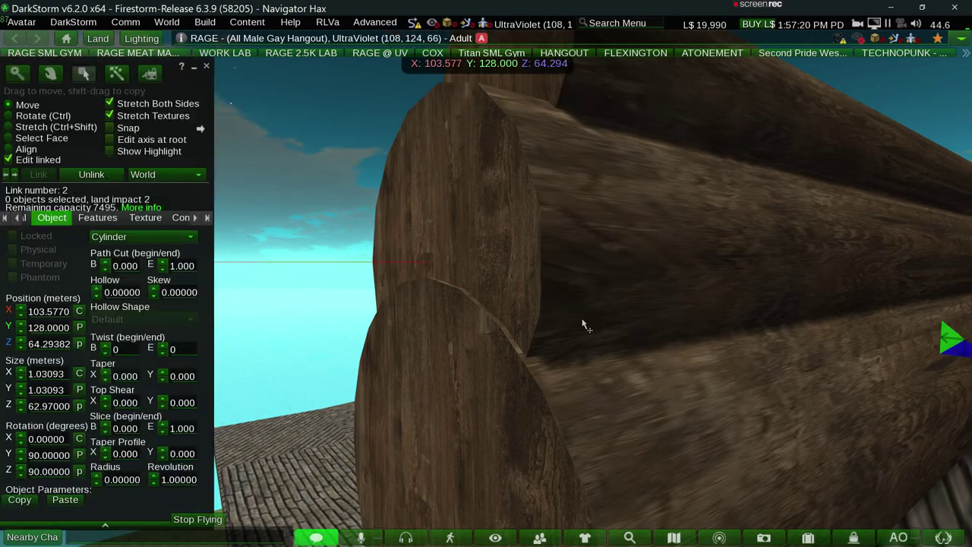
click(600, 116)
click(44, 405)
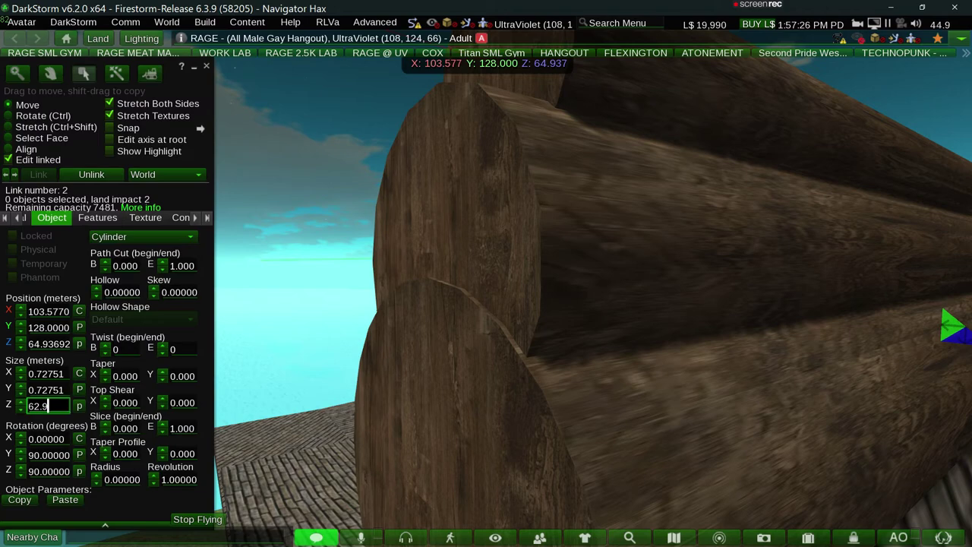
text(5000)
key(Return)
key(alt)
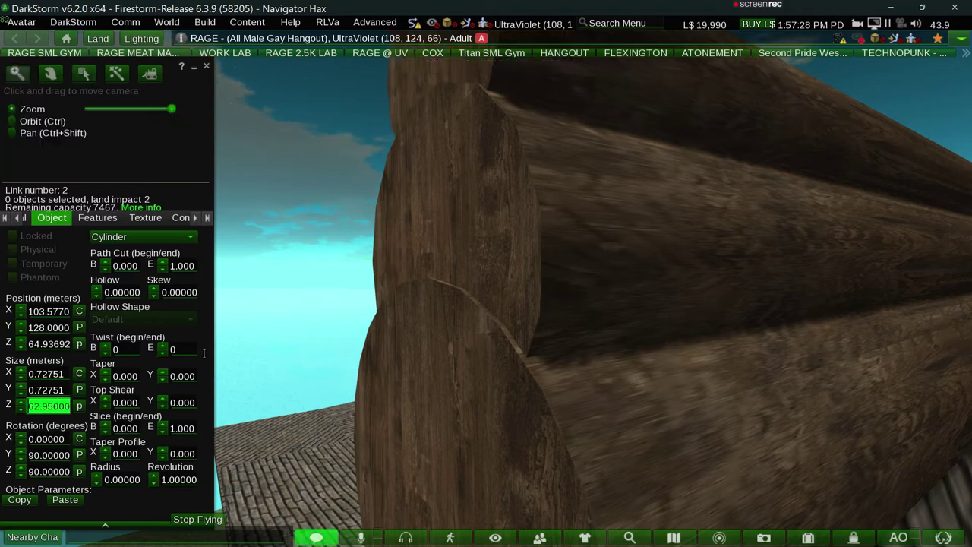
alt+drag(473, 210, 485, 288)
key(alt)
key(alt)
alt+drag(494, 144, 494, 145)
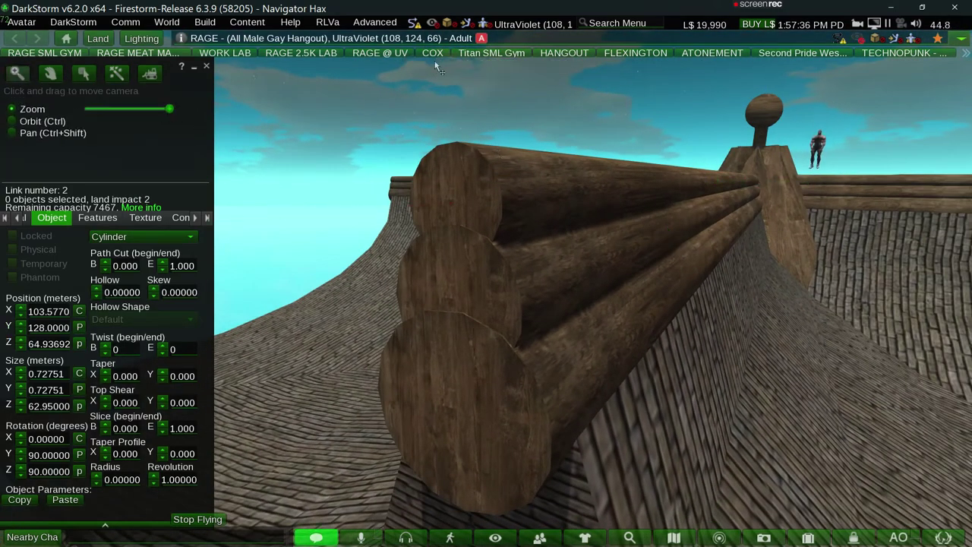
Reselect the stacked logs and re-enter their 62.97 m and 62.95 m lengths.
click(518, 283)
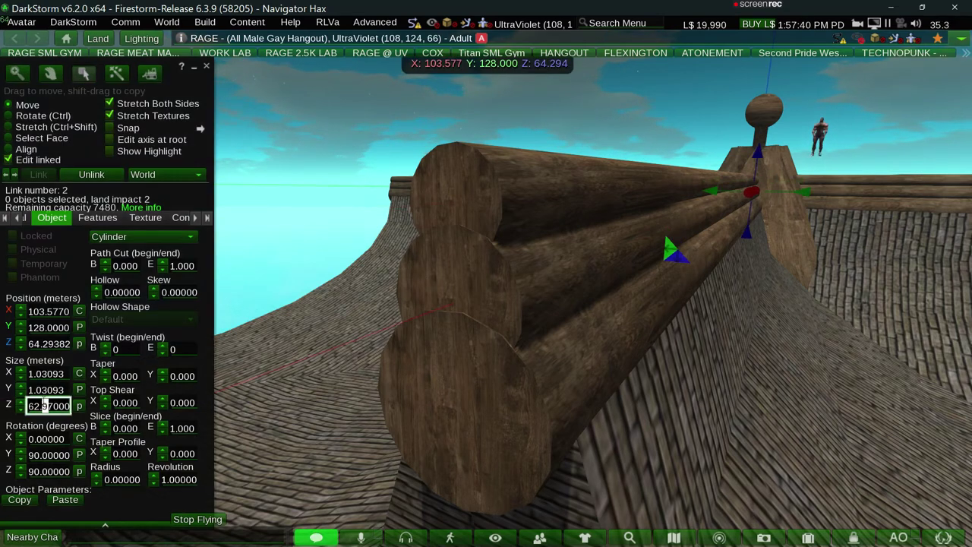
key(ctrl+b)
key(ctrl+b)
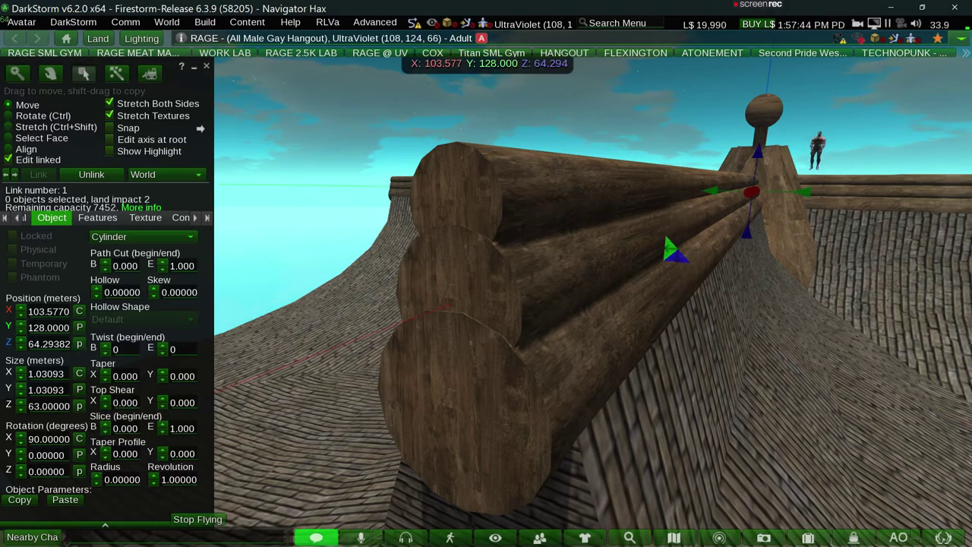
text(62.97)
key(Return)
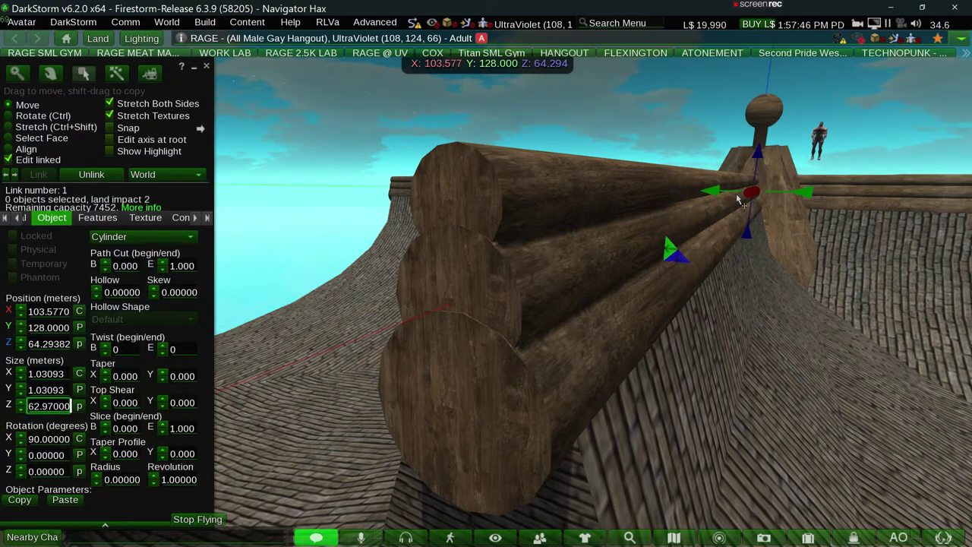
click(629, 196)
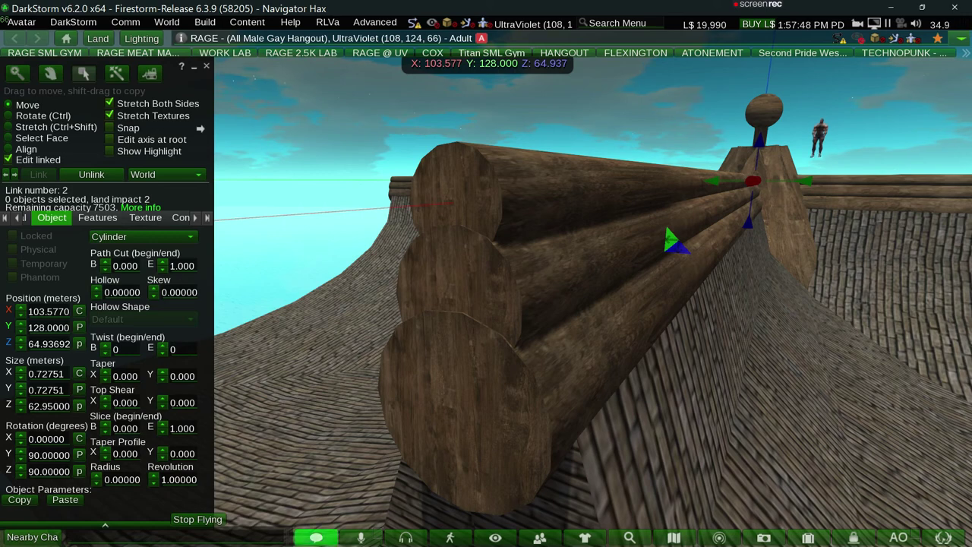
key(ctrl)
click(672, 241)
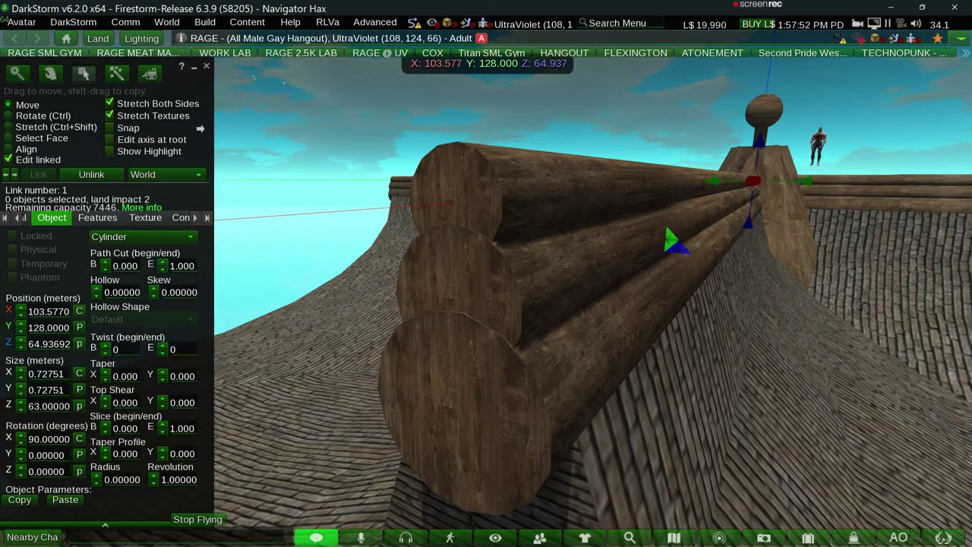
key(ctrl+a)
text(62.95)
key(Return)
Orbit to the stack's end and select the 1.03 m-thick ridge log at Z 64.29.
key(alt)
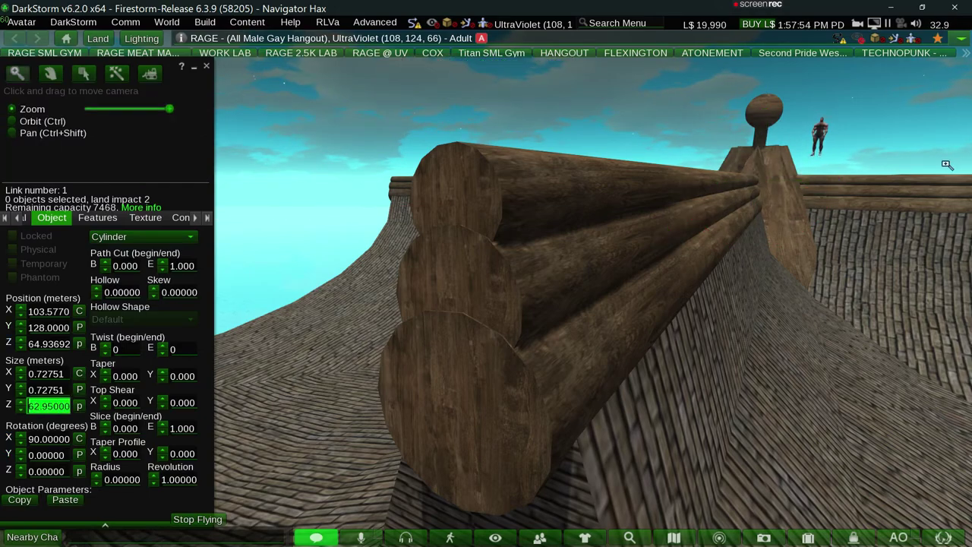
mouse_move(947, 164)
alt+mouse_down()
mouse_move(391, 307)
mouse_move(571, 342)
alt+mouse_up()
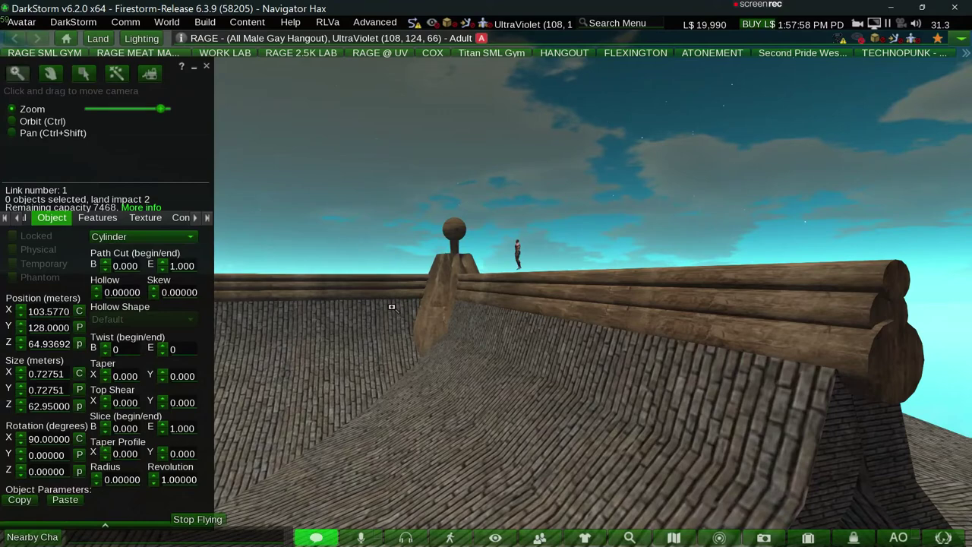
alt+click(843, 284)
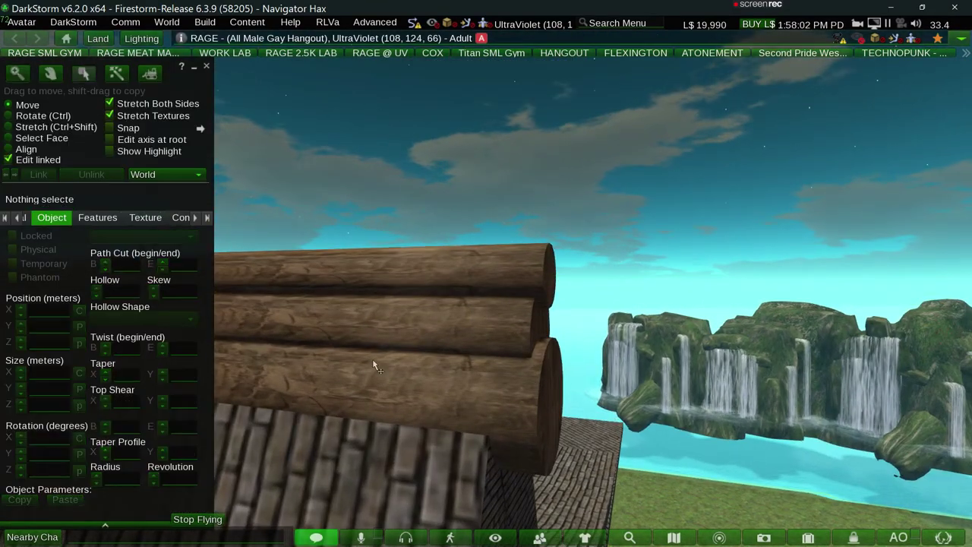
ctrl+click(403, 330)
click(410, 270)
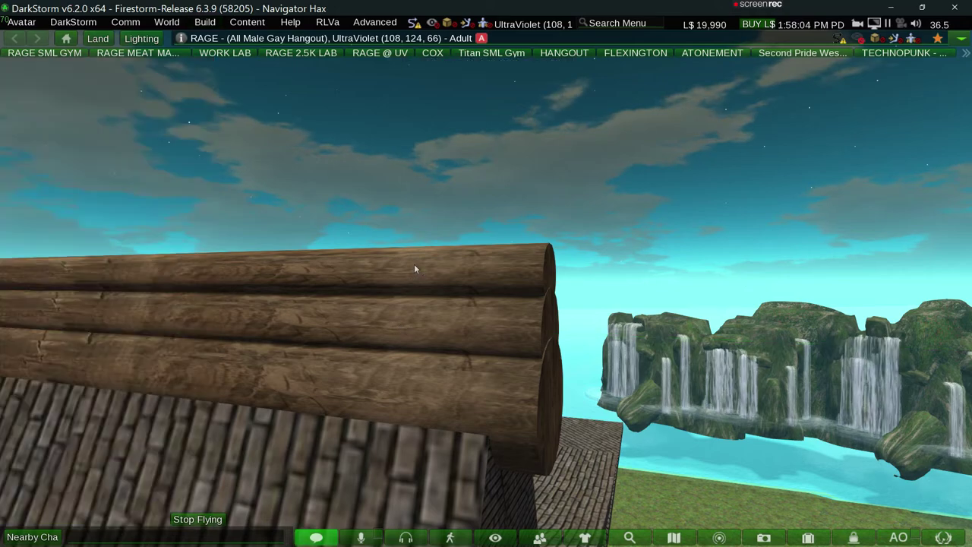
alt+click(414, 330)
ctrl+alt+drag(414, 330, 414, 329)
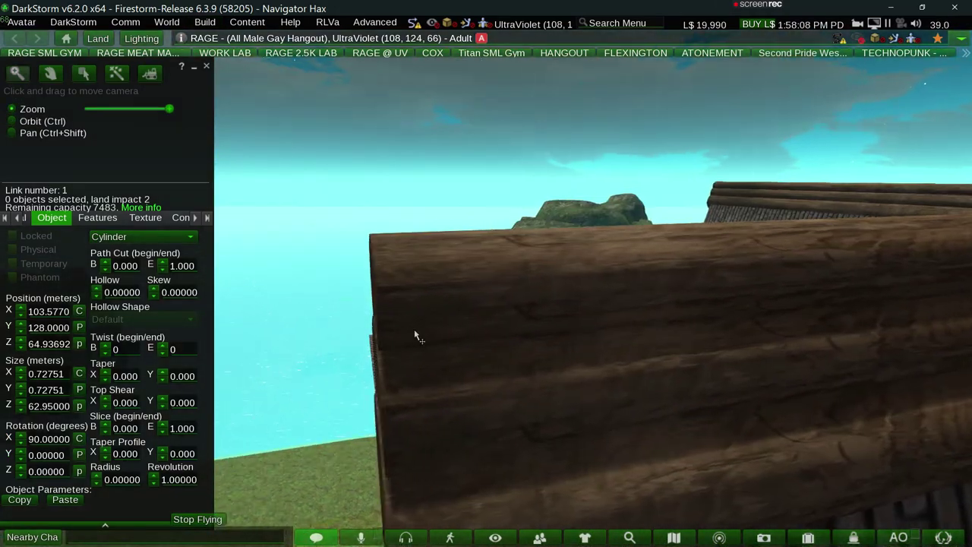
click(545, 293)
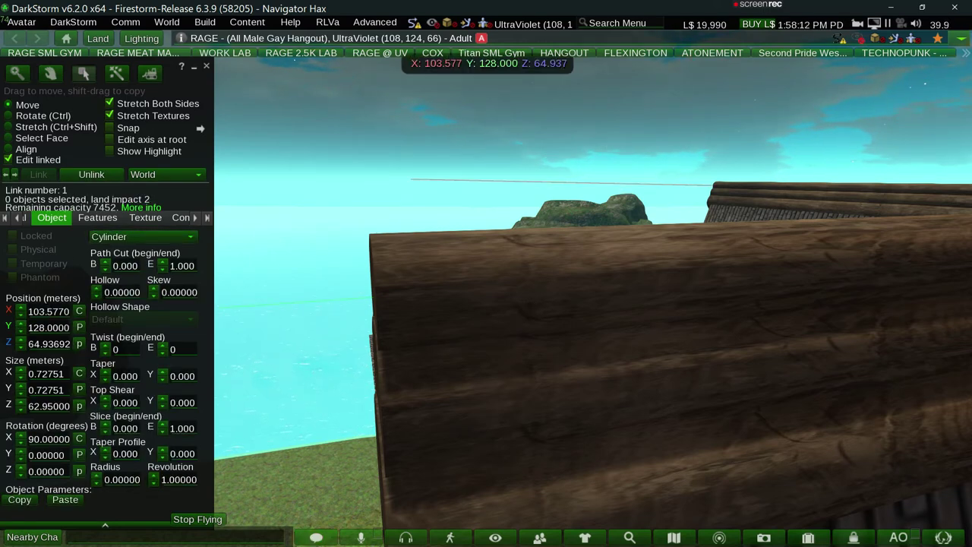
click(433, 423)
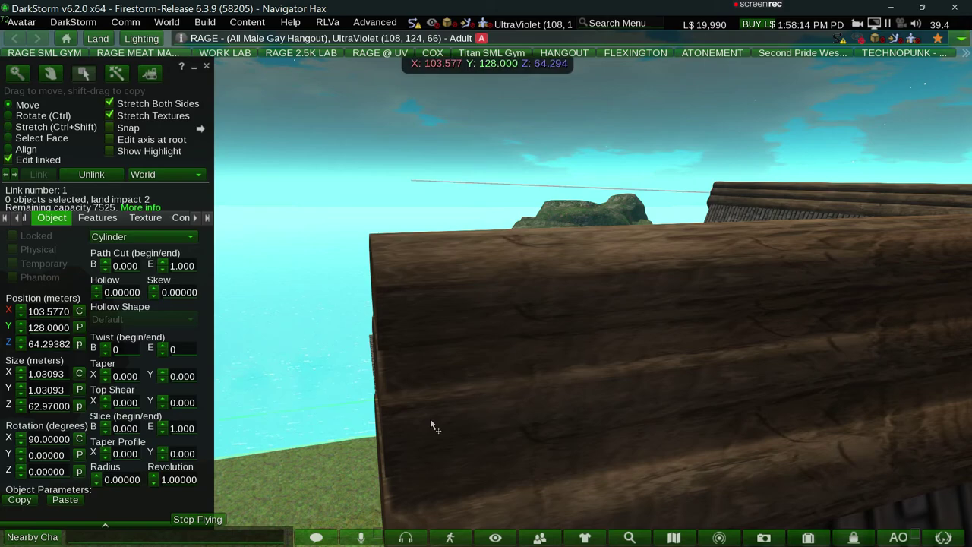
ctrl+alt+drag(521, 322, 475, 293)
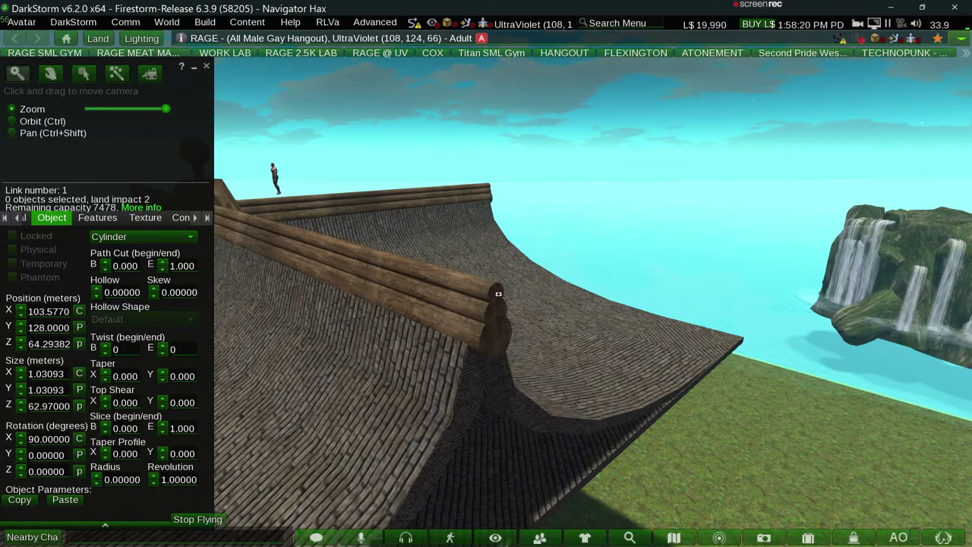
drag(476, 292, 490, 298)
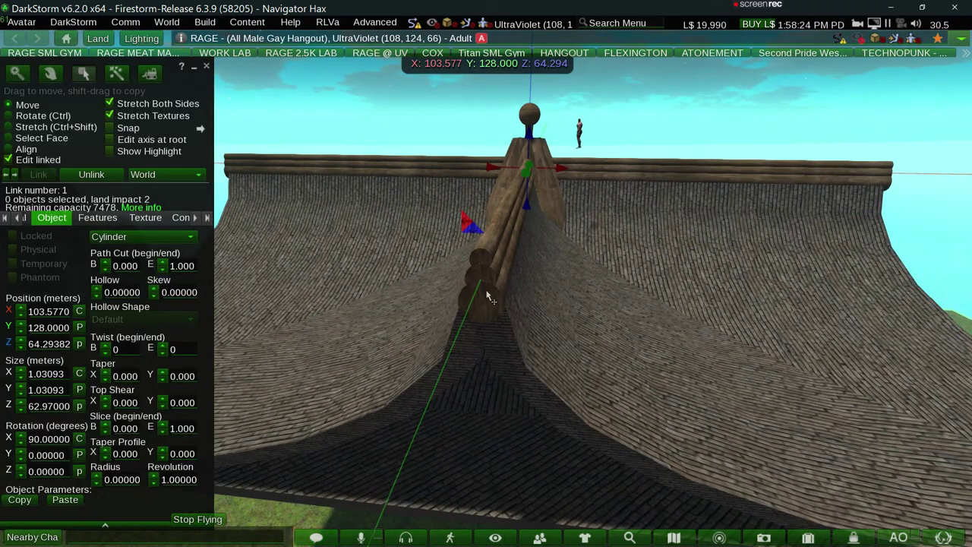
alt+drag(484, 292, 485, 292)
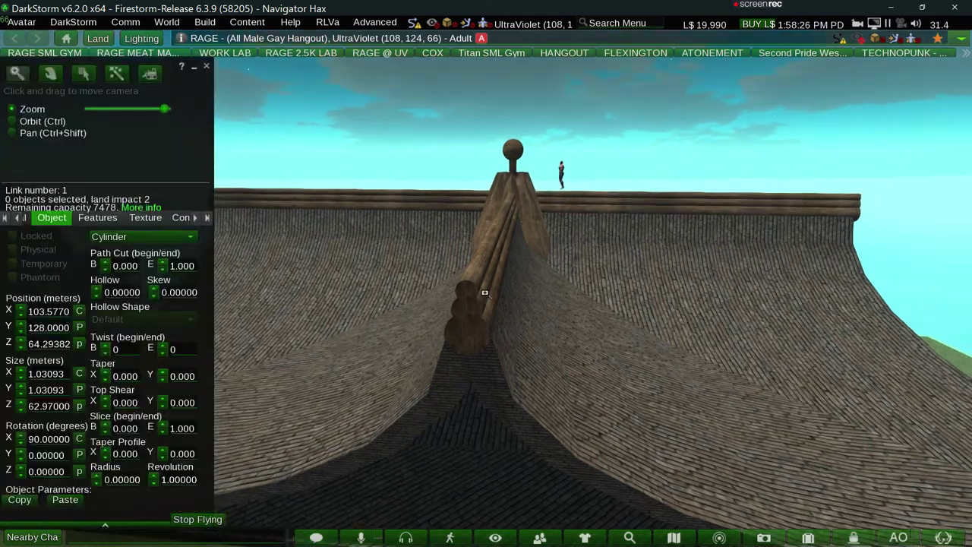
drag(485, 293, 485, 293)
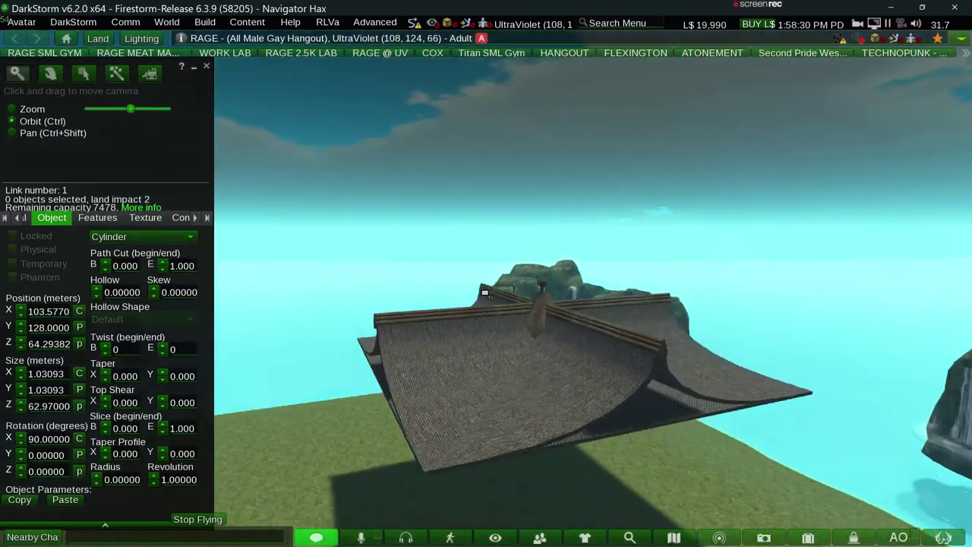
drag(485, 293, 488, 299)
key(alt)
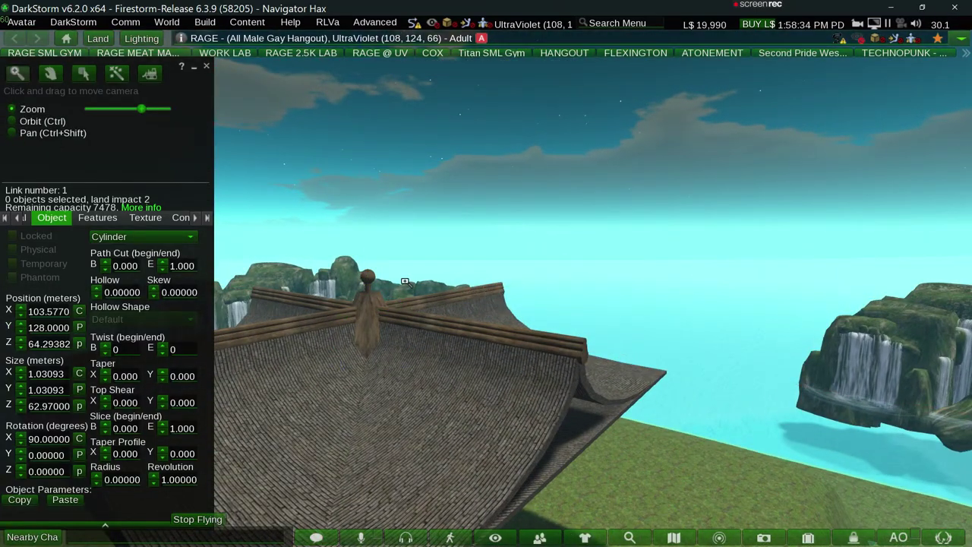
alt+drag(367, 337, 463, 298)
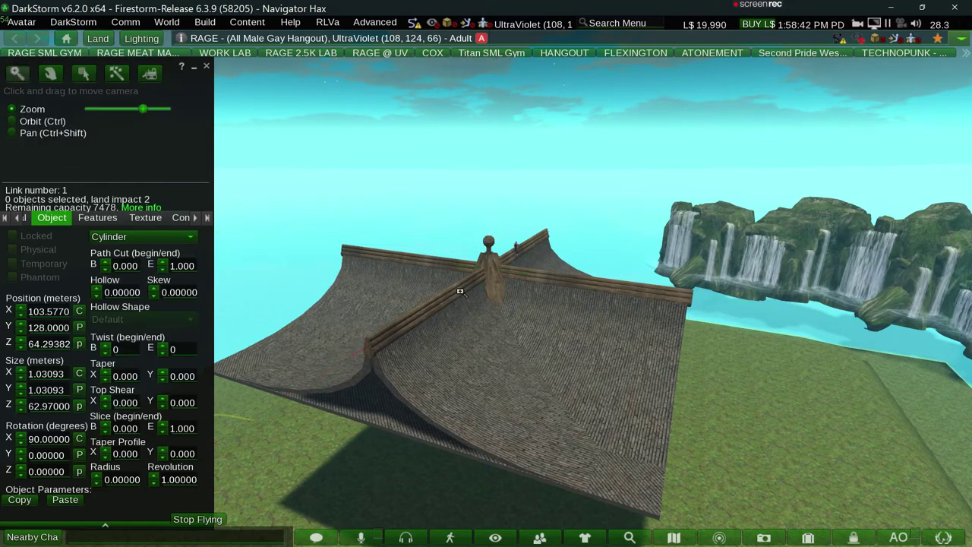
mouse_move(463, 298)
alt+mouse_down()
mouse_move(417, 299)
mouse_move(489, 298)
alt+mouse_up()
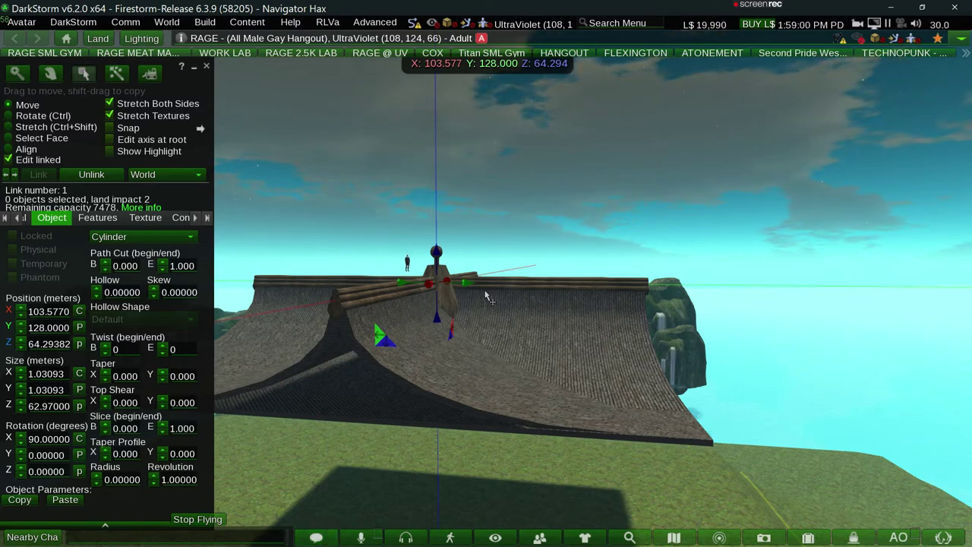
Orbit to the roof peak and drag-select all the roof pieces.
mouse_move(489, 298)
alt+mouse_down()
mouse_move(485, 289)
mouse_move(489, 297)
alt+mouse_up()
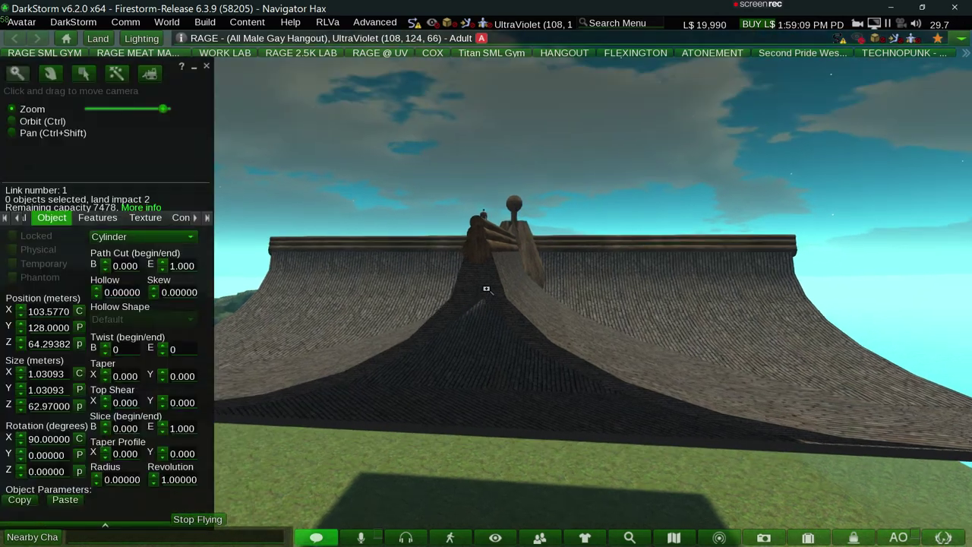
alt+drag(551, 281, 486, 288)
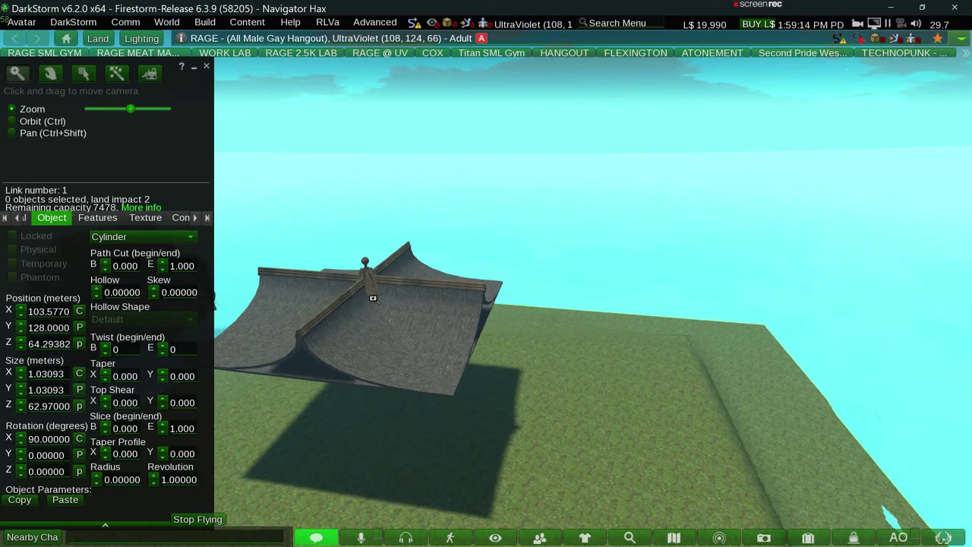
ctrl+alt+drag(373, 298, 487, 298)
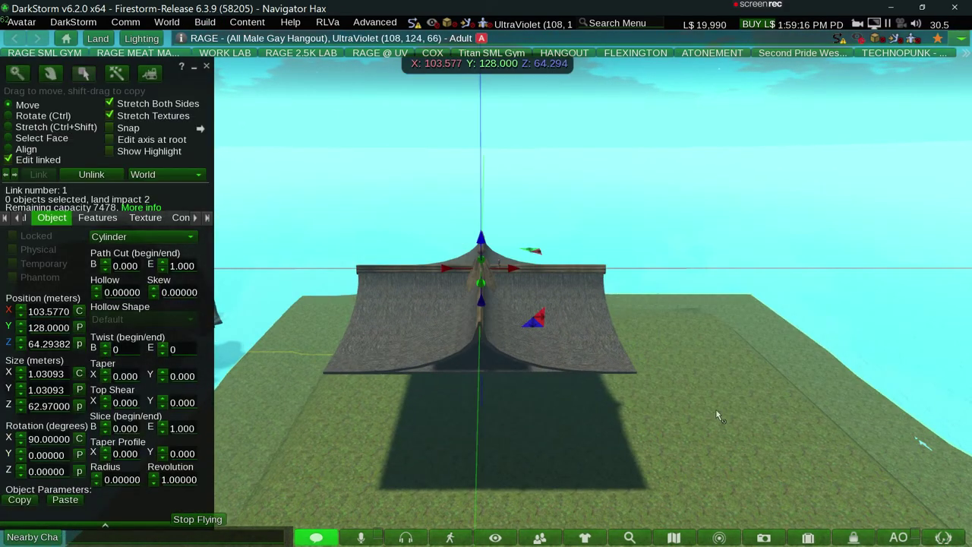
drag(681, 443, 283, 190)
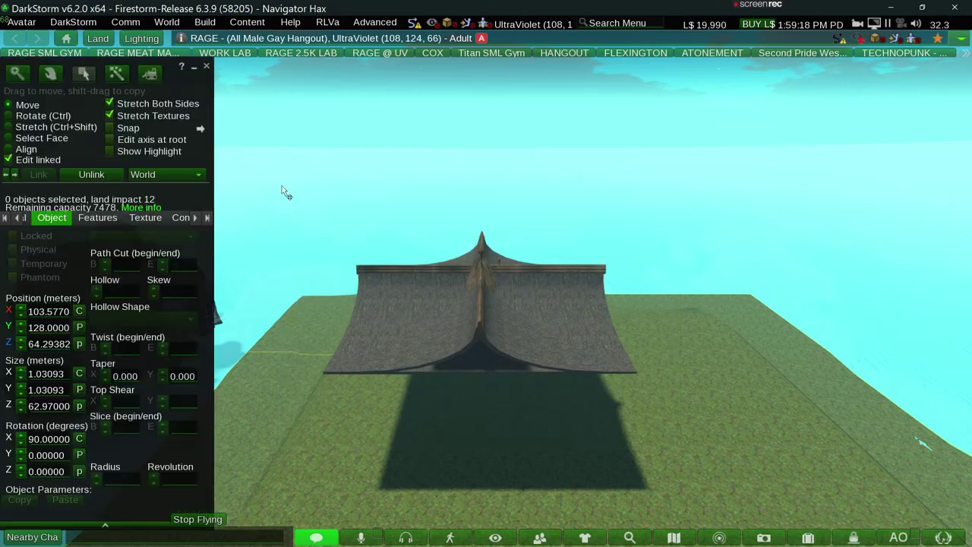
mouse_move(444, 271)
alt+mouse_down()
mouse_move(461, 291)
mouse_move(453, 297)
alt+mouse_up()
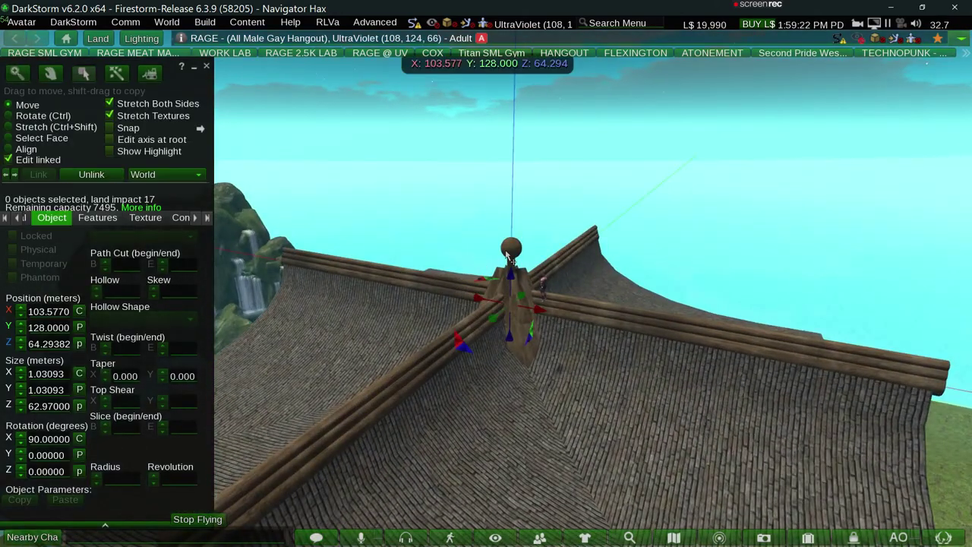
Select the ball finial, toggle Edit axis at root, and lower it from Z 69.08 to 66.9.
click(508, 256)
click(511, 252)
key(ctrl)
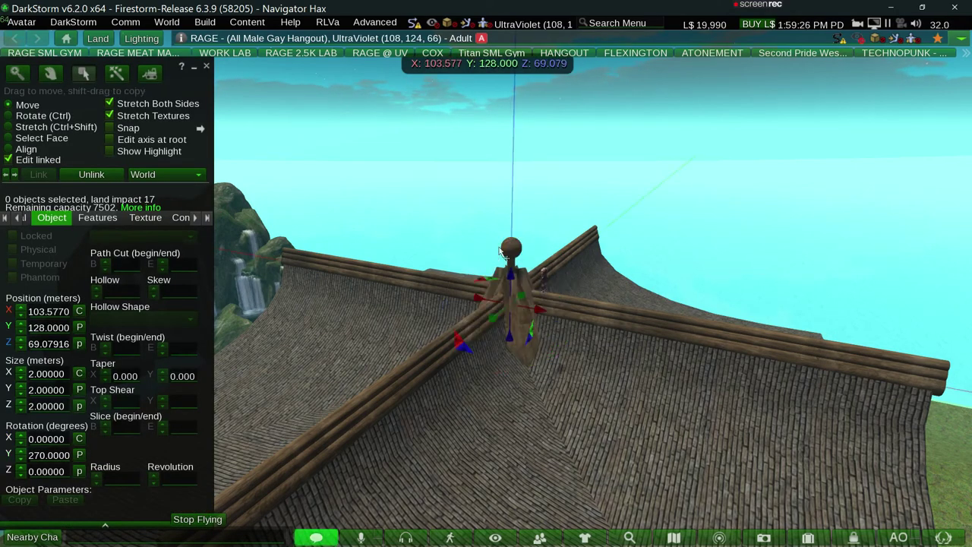
click(145, 141)
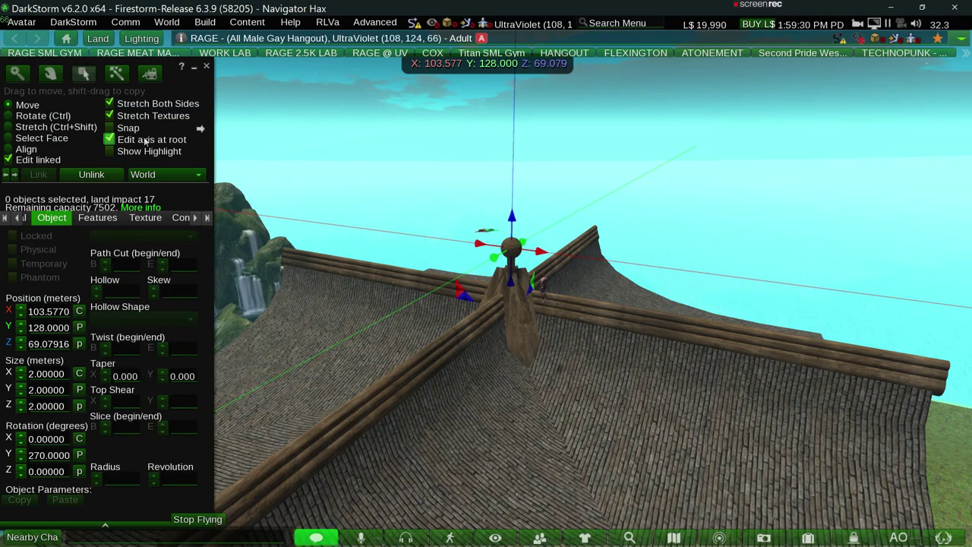
click(145, 140)
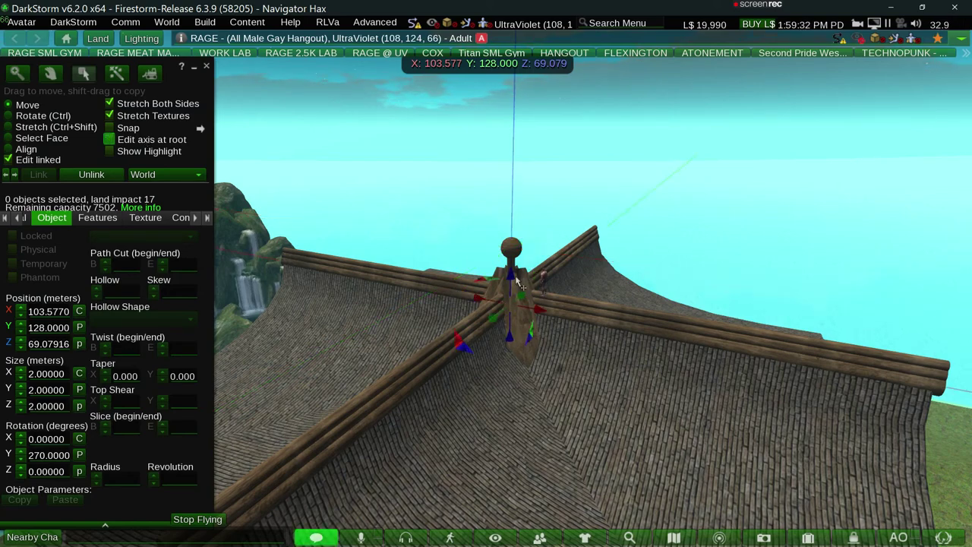
drag(521, 285, 56, 205)
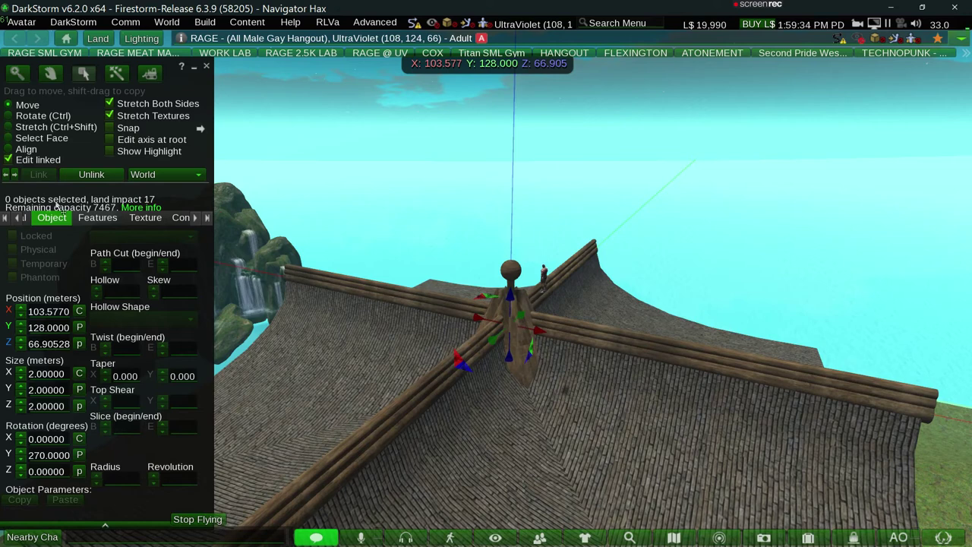
On the General tab, attempt and cancel an unlink, then reset Edit linked and root axis.
click(17, 217)
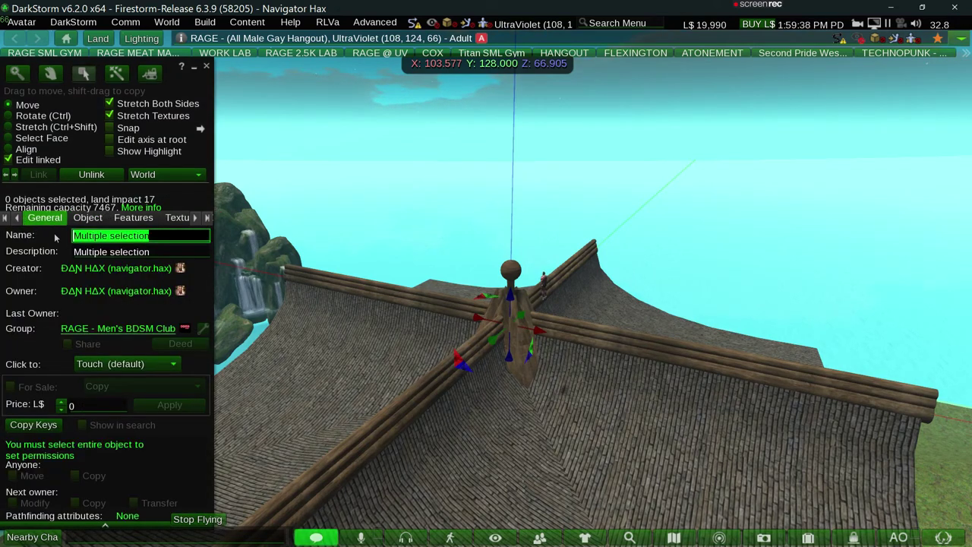
click(18, 161)
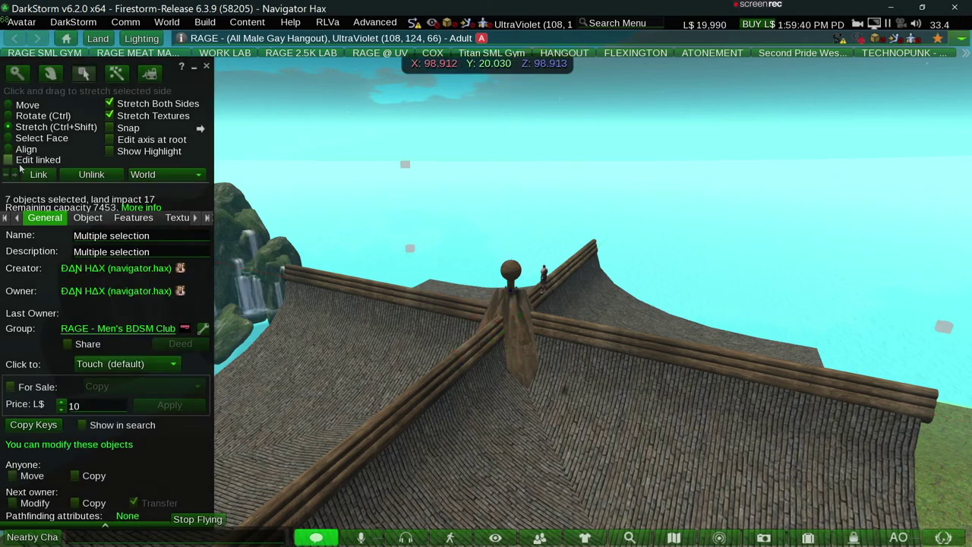
key(ctrl+shift+l)
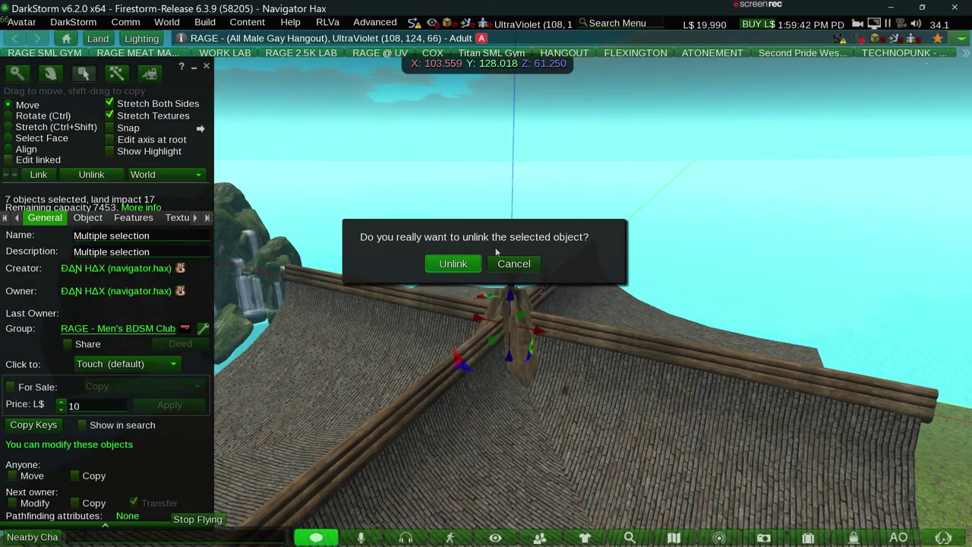
click(513, 265)
click(8, 160)
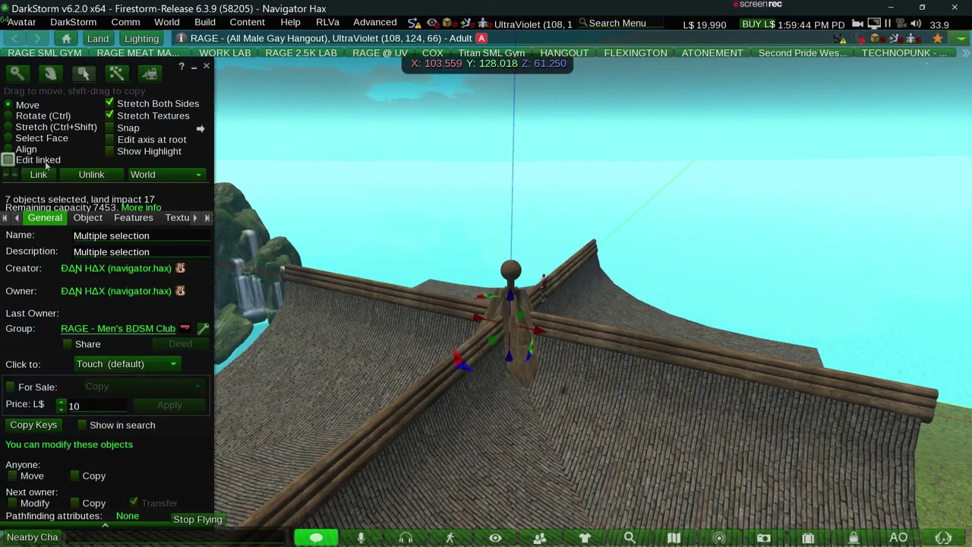
click(515, 277)
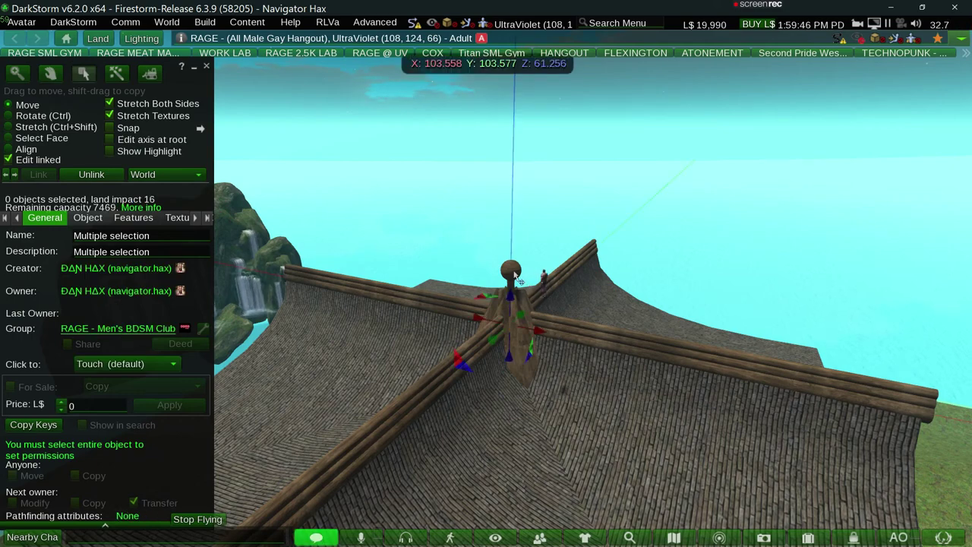
key(ctrl)
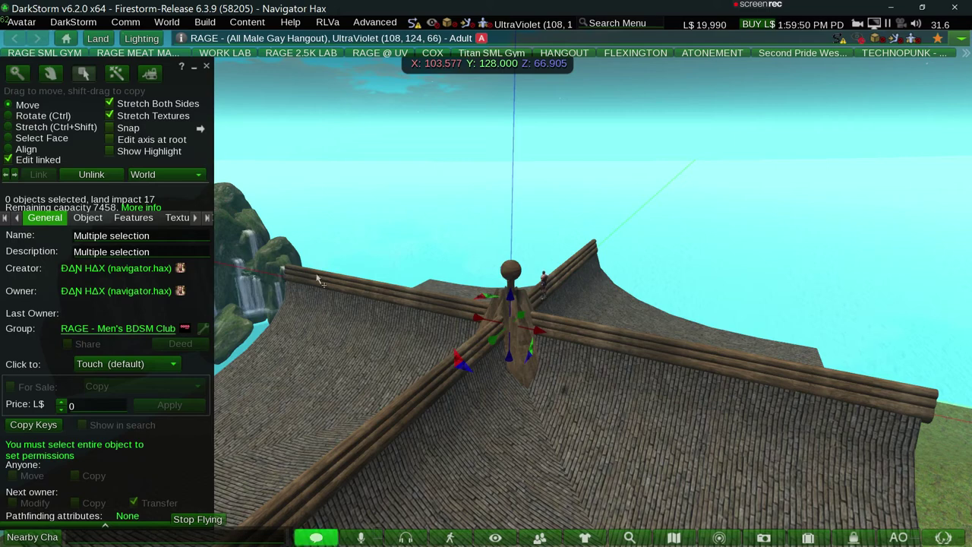
click(8, 160)
key(ctrl)
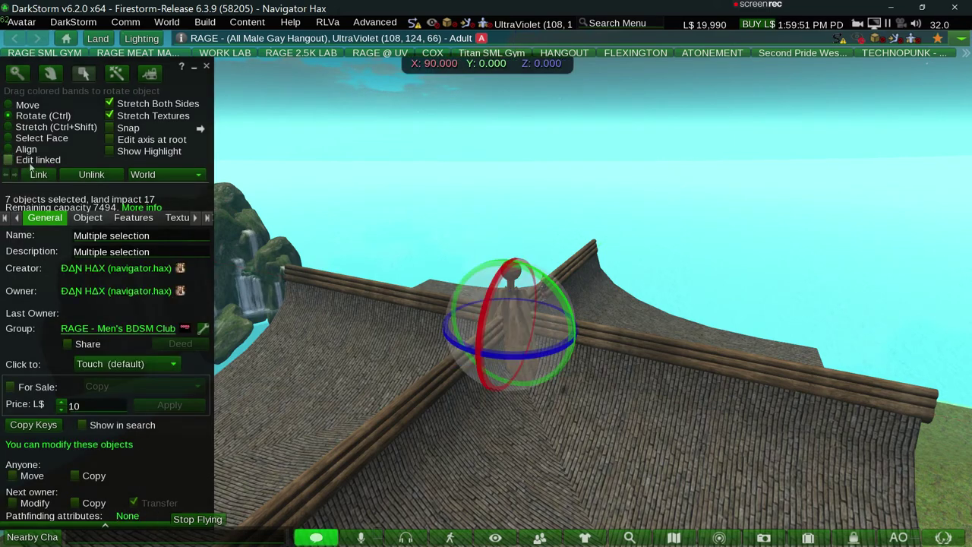
click(142, 140)
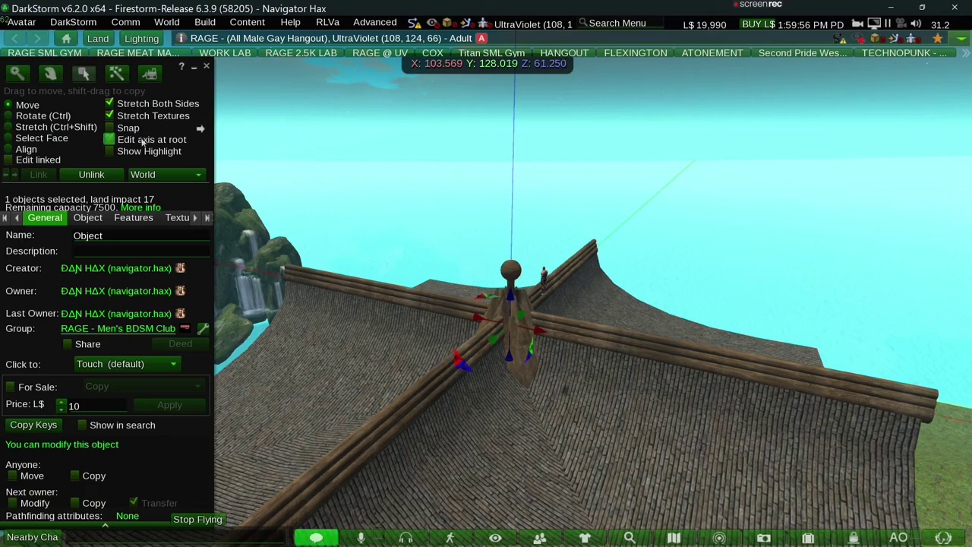
Confirm unlinking the roof into separate pieces, reselect the finial, and turn root axis off.
key(ctrl+shift+l)
key(Return)
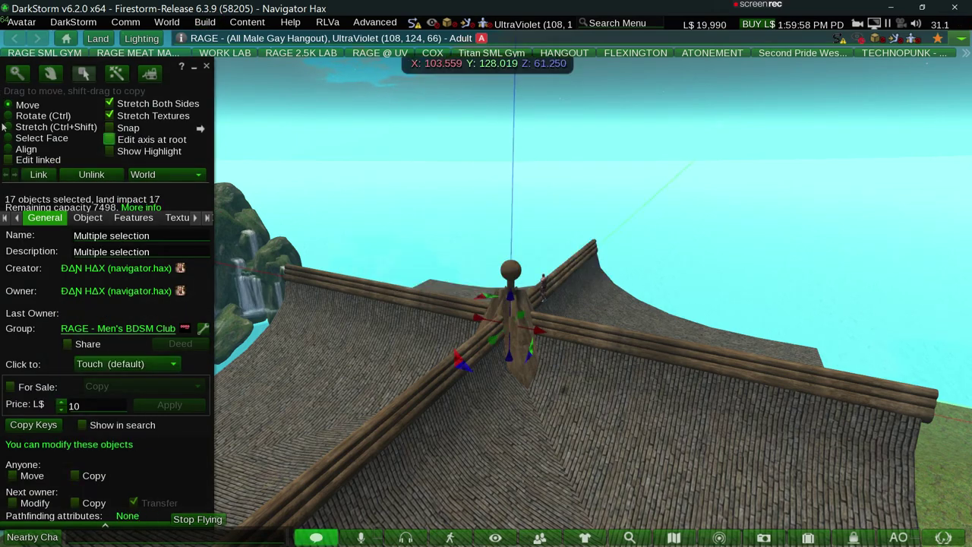
shift+click(515, 271)
click(514, 271)
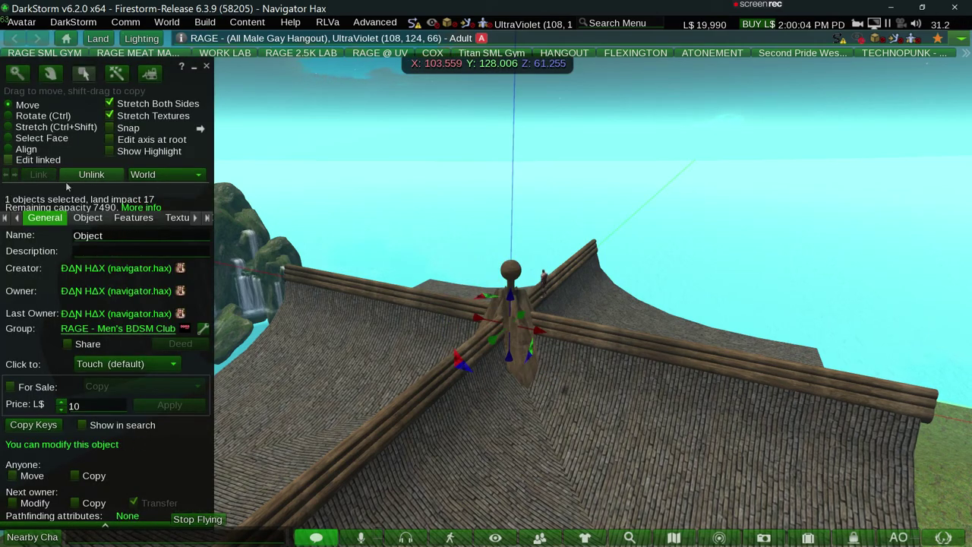
click(118, 145)
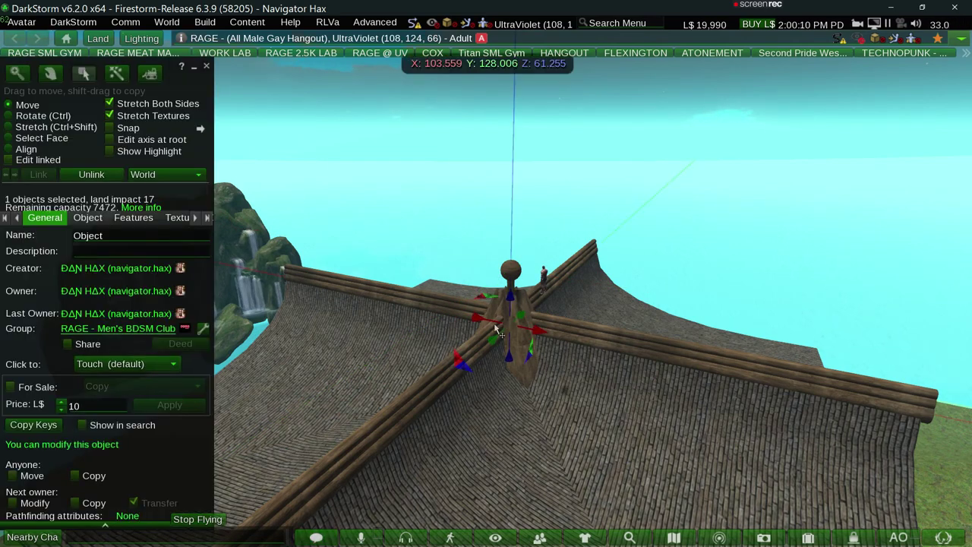
Slide the linked roof along Y and orbit around the finial to check it.
mouse_move(495, 332)
mouse_down()
mouse_move(500, 348)
mouse_move(486, 290)
mouse_up()
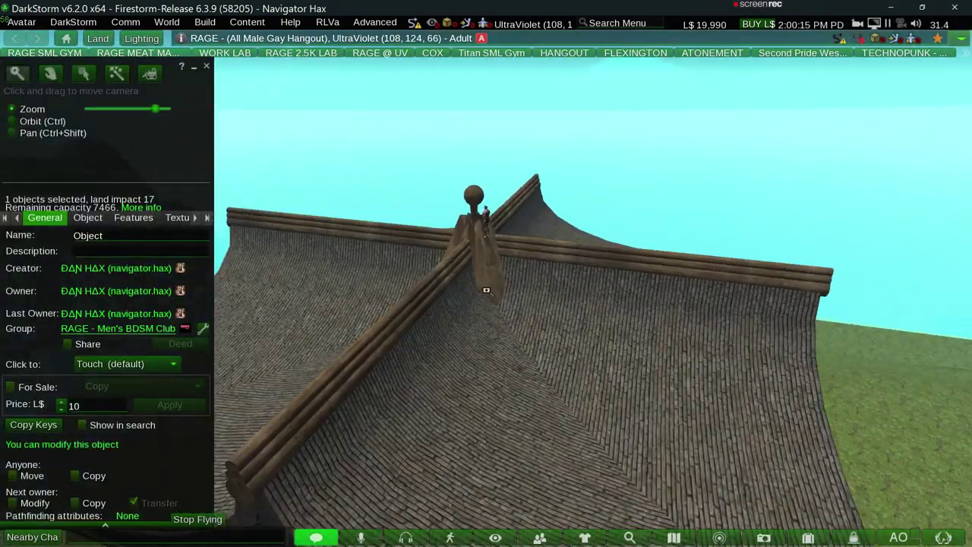
alt+drag(486, 290, 490, 297)
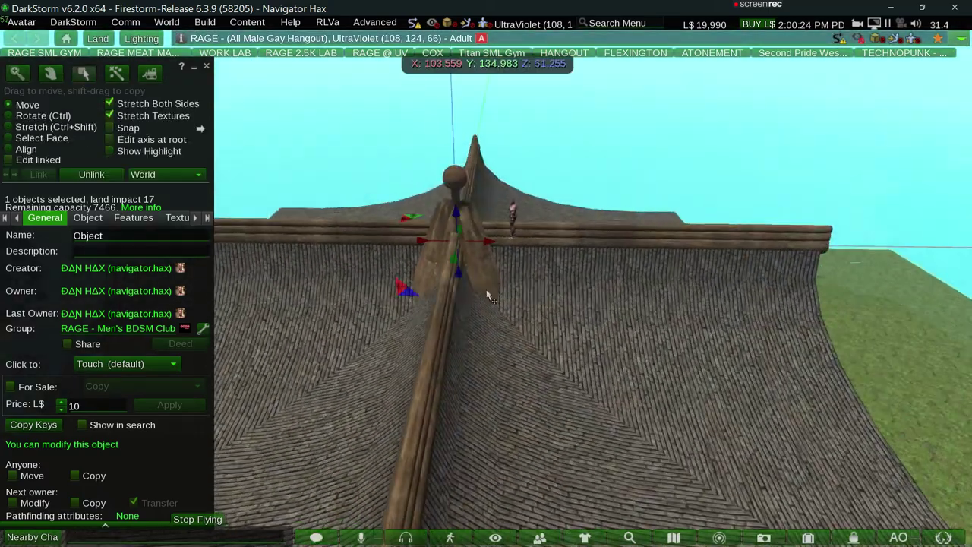
alt+drag(490, 298, 471, 302)
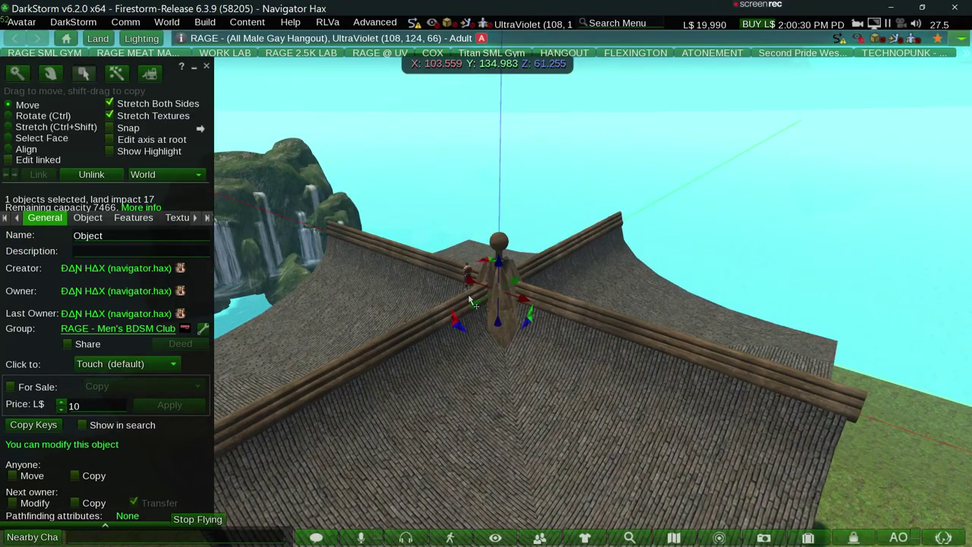
Replace the name 'Object' with 'KOS - Oriental Roof (Korean) v.1.0', fixing typos.
click(127, 236)
text(KOS - Or)
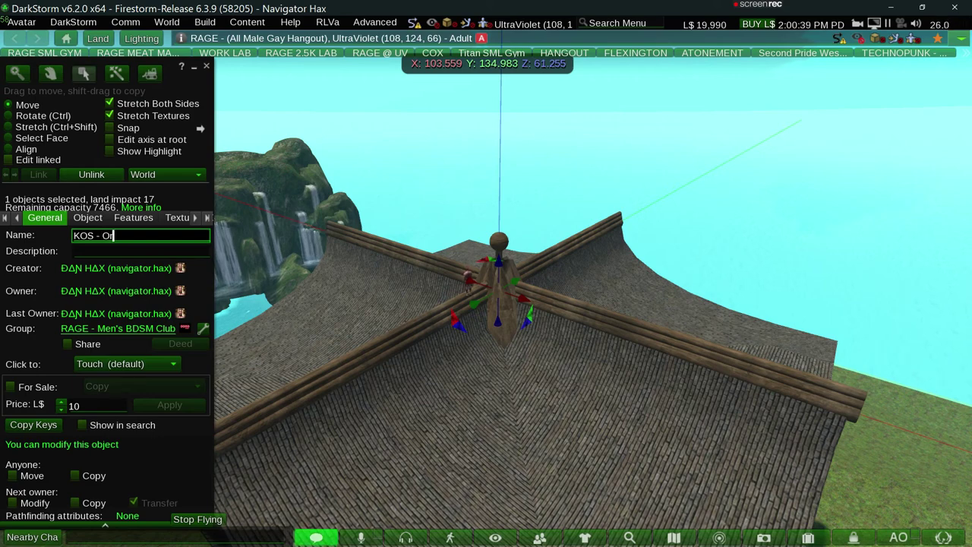
text(iental)
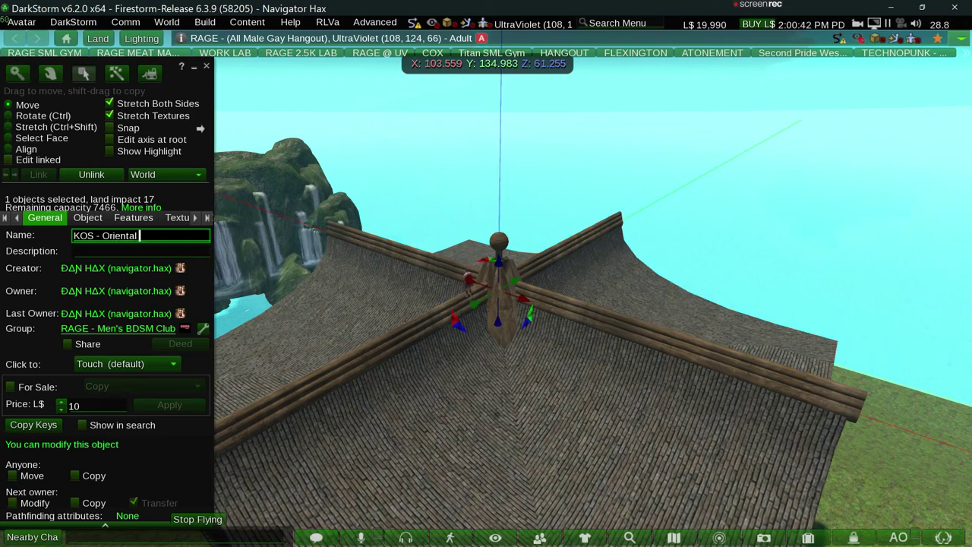
text( Rood)
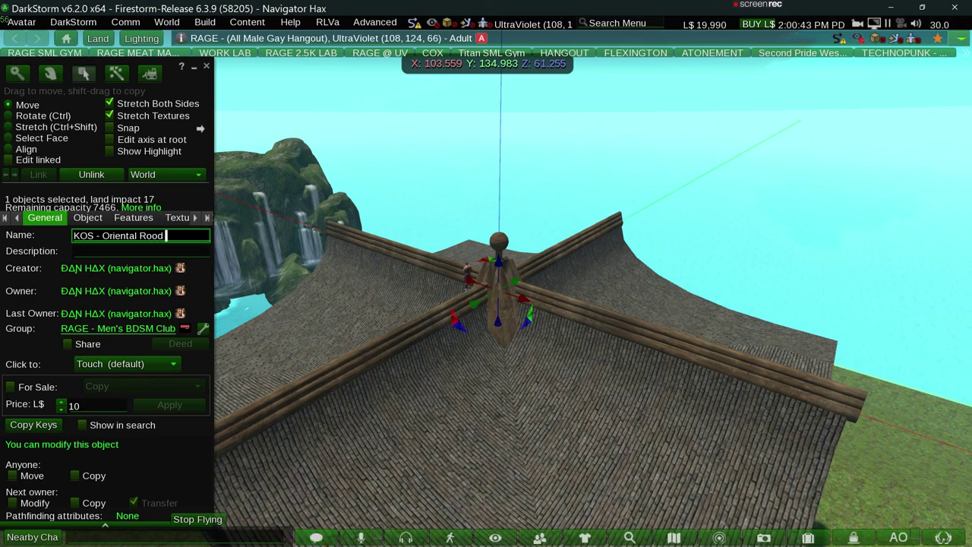
key(BackSpace)
key(BackSpace)
key(BackSpace)
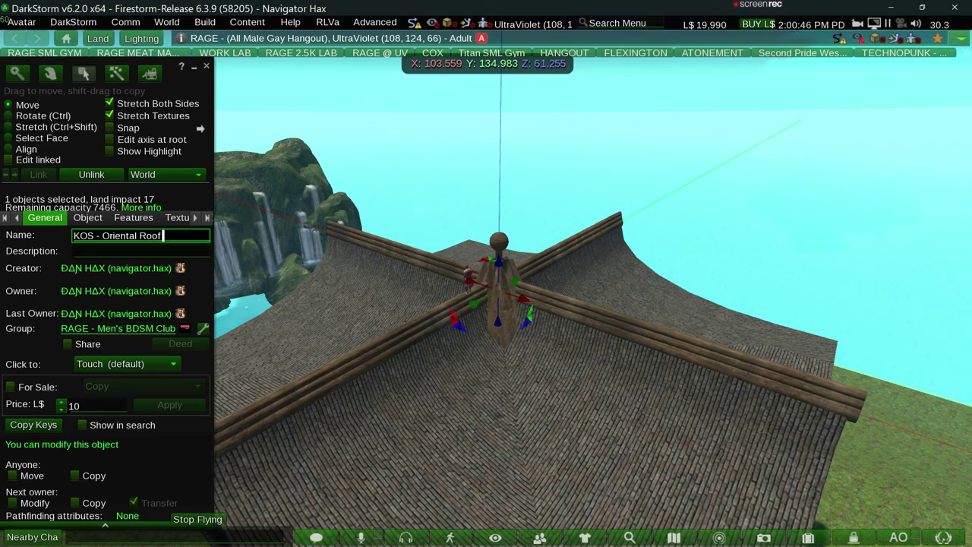
key(BackSpace)
key(BackSpace)
text(K)
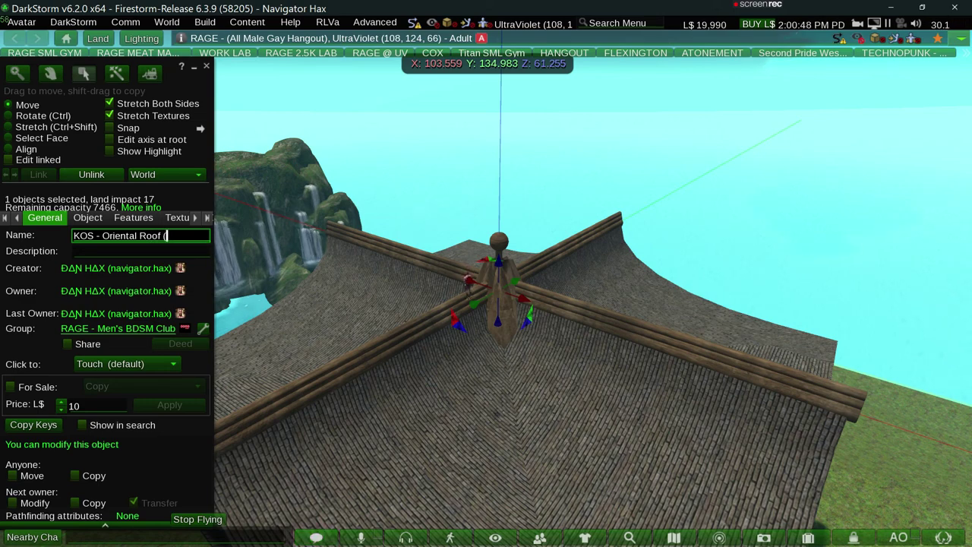
text(orean)
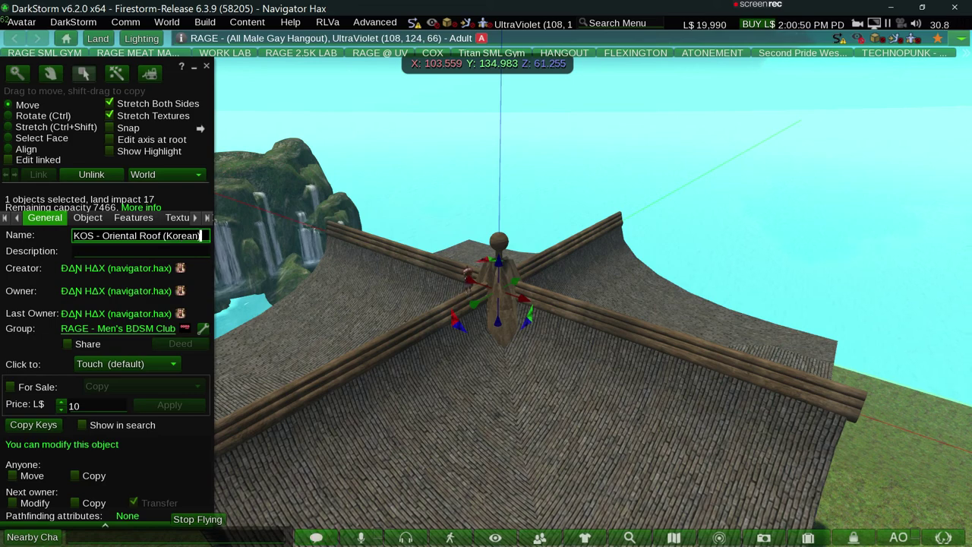
text(V)
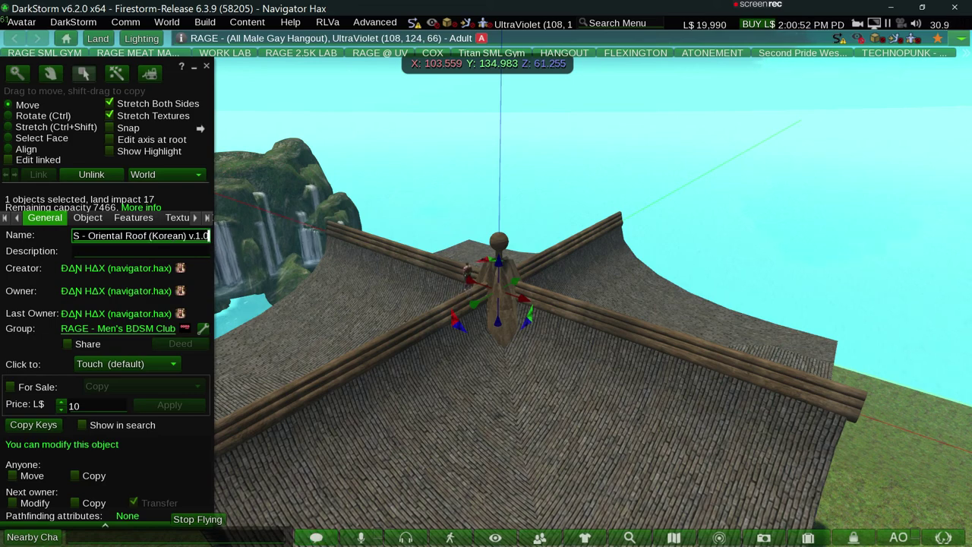
key(Return)
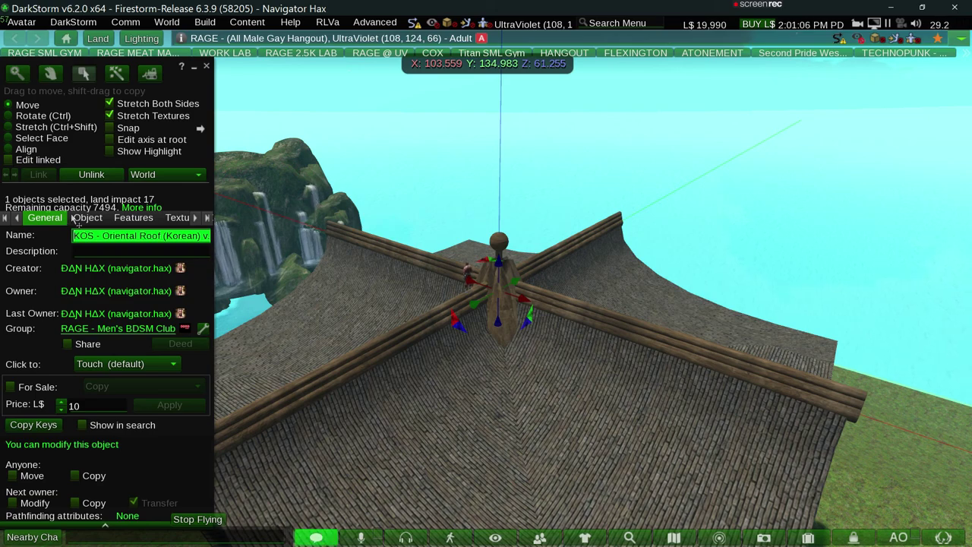
Close the Build floater, orbit to face the roof ridge head-on, then switch windows.
key(Escape)
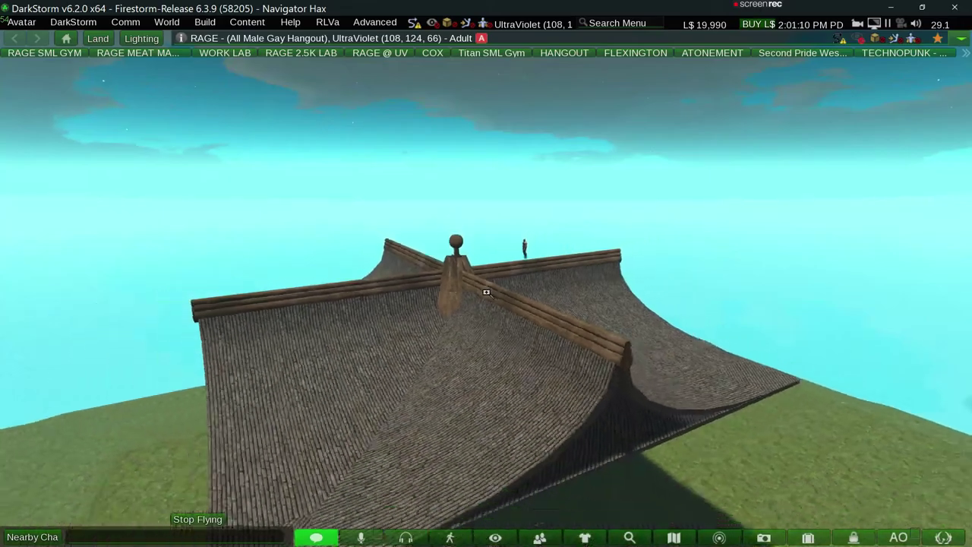
alt+drag(486, 292, 487, 297)
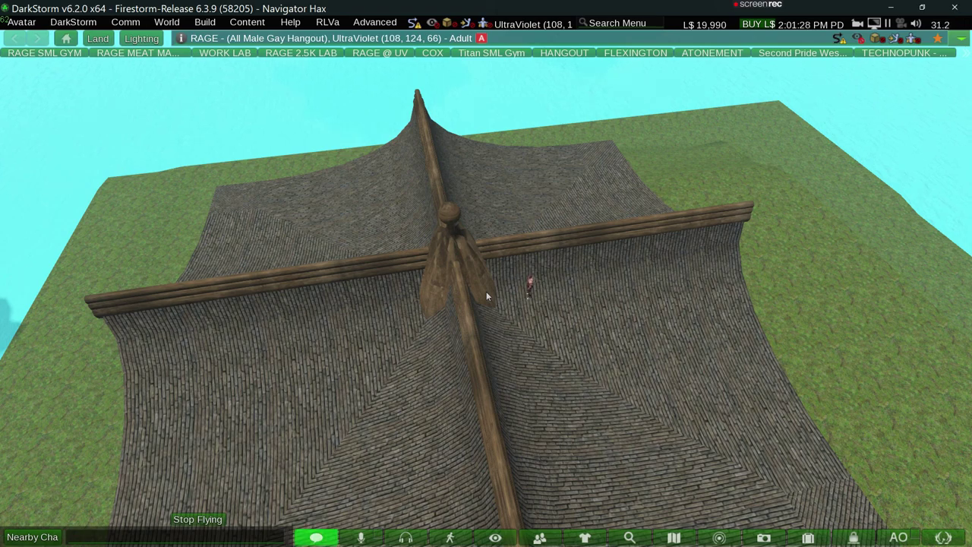
key(Escape)
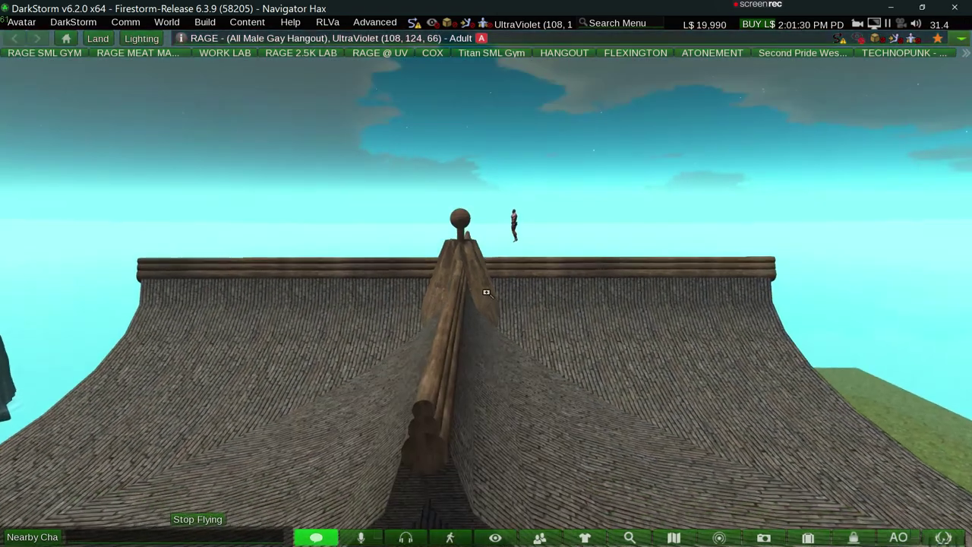
key(alt+Tab)
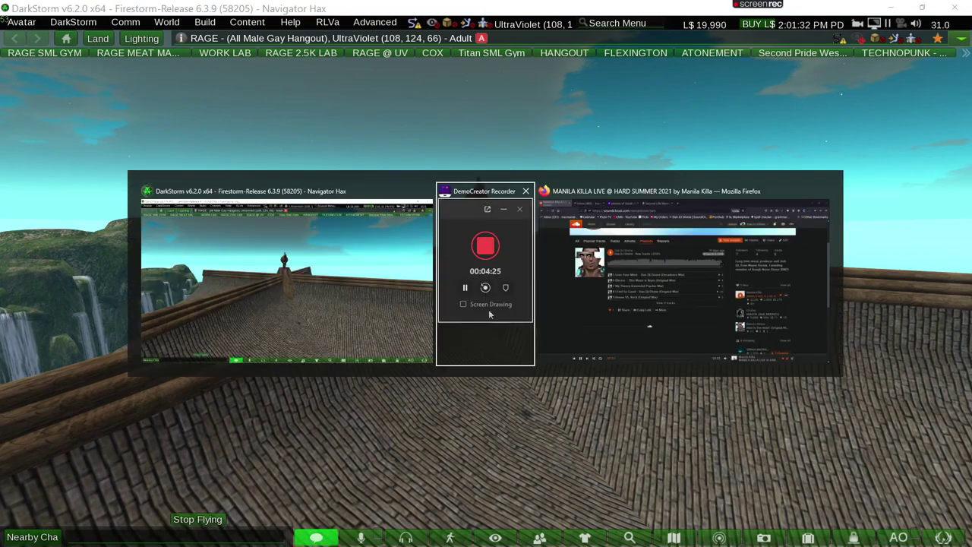